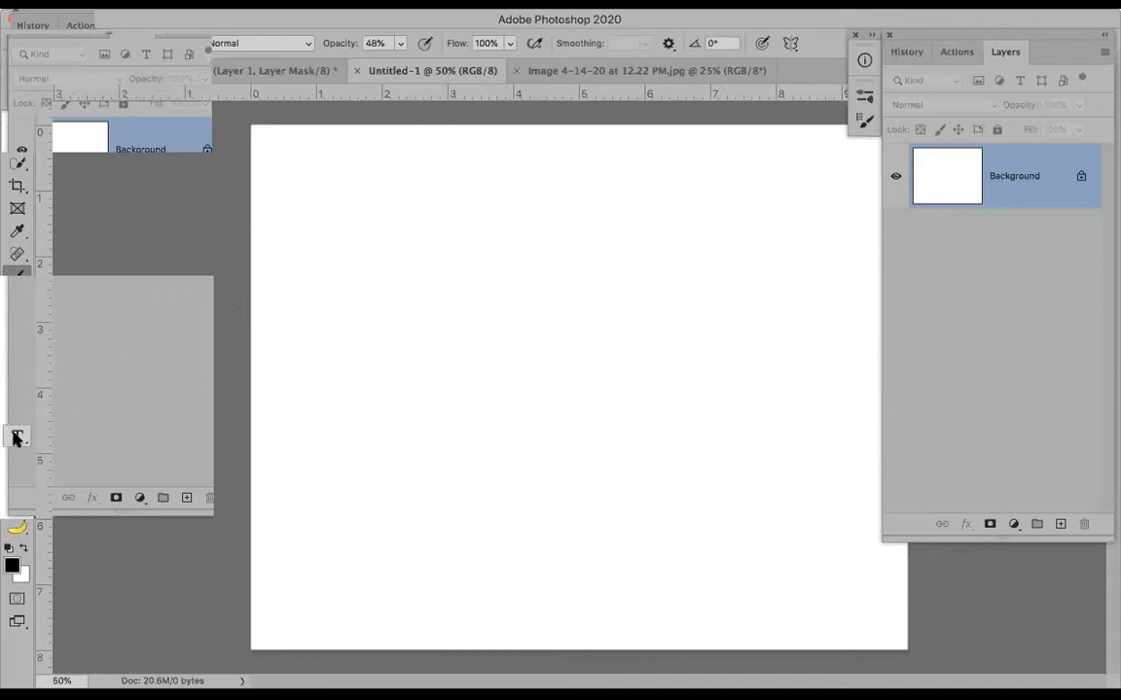
Step: Draw a paragraph text box near the canvas top and set its font to Taken by Vultures Demo
click(16, 438)
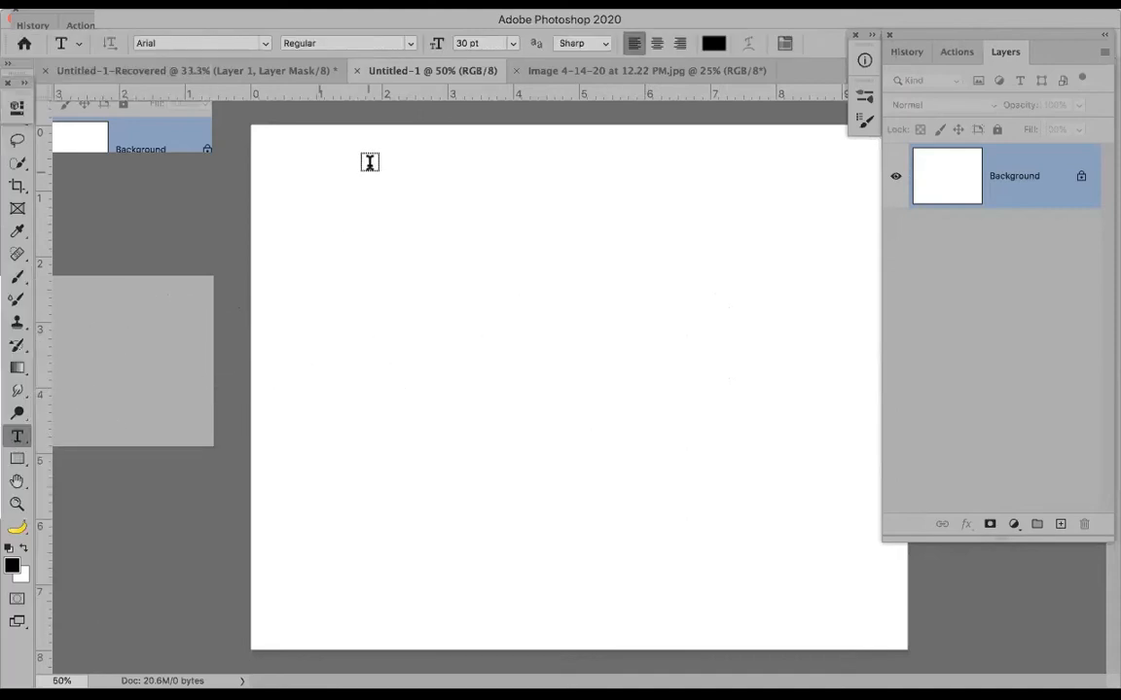
drag(323, 160, 739, 310)
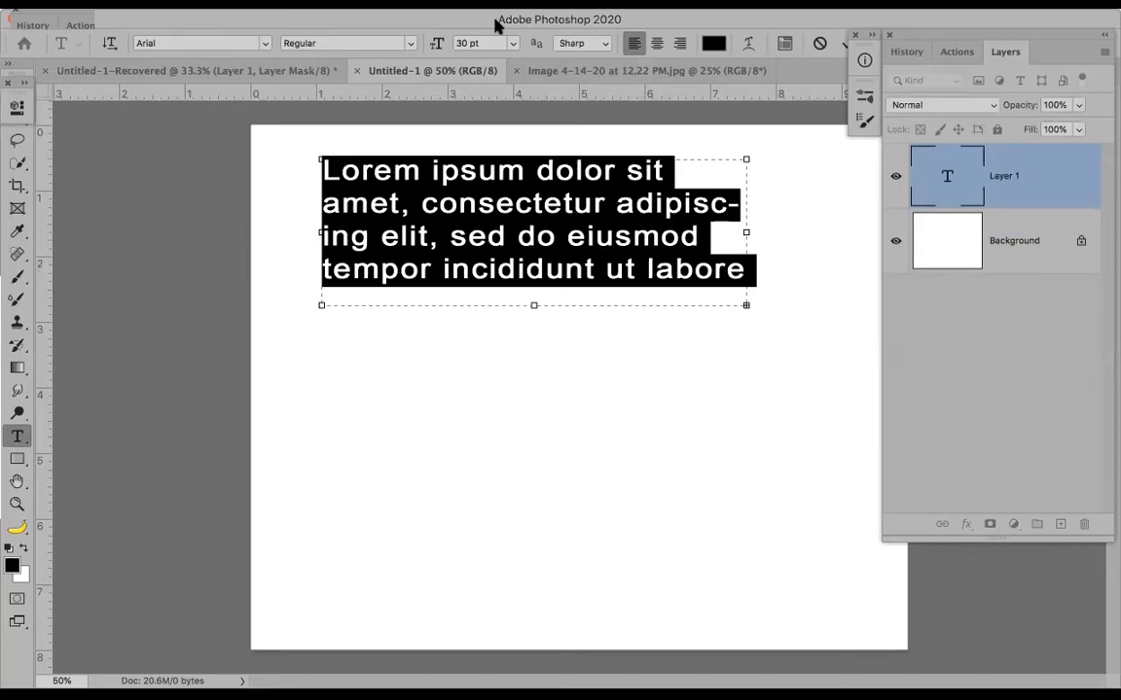
click(262, 44)
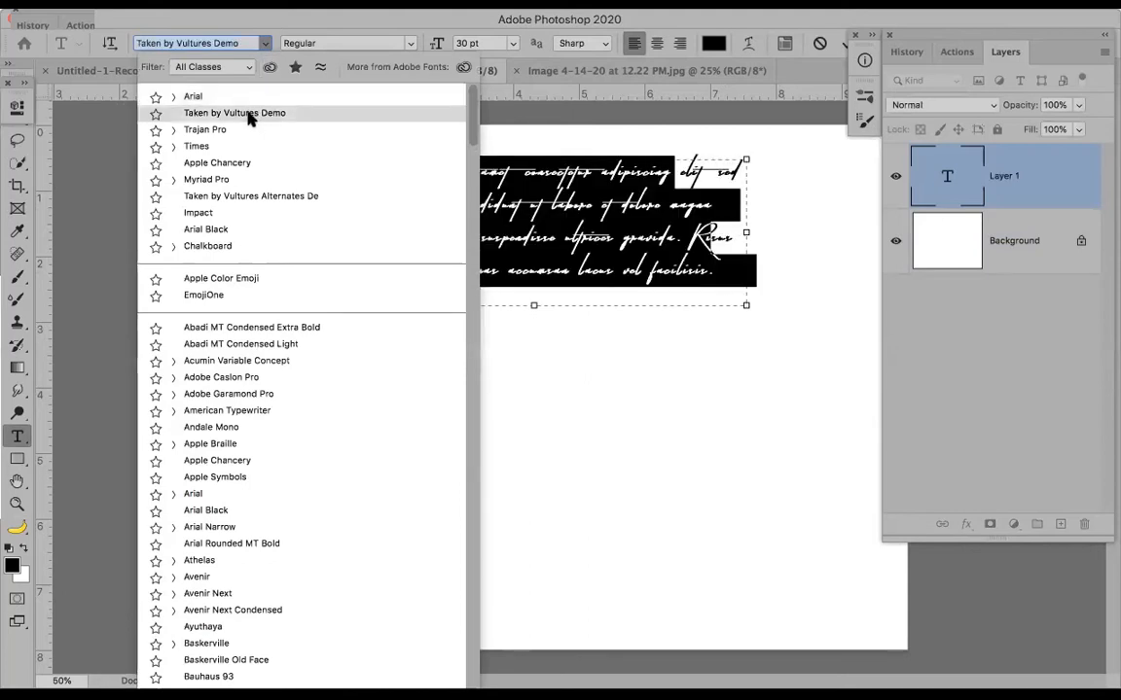
click(250, 115)
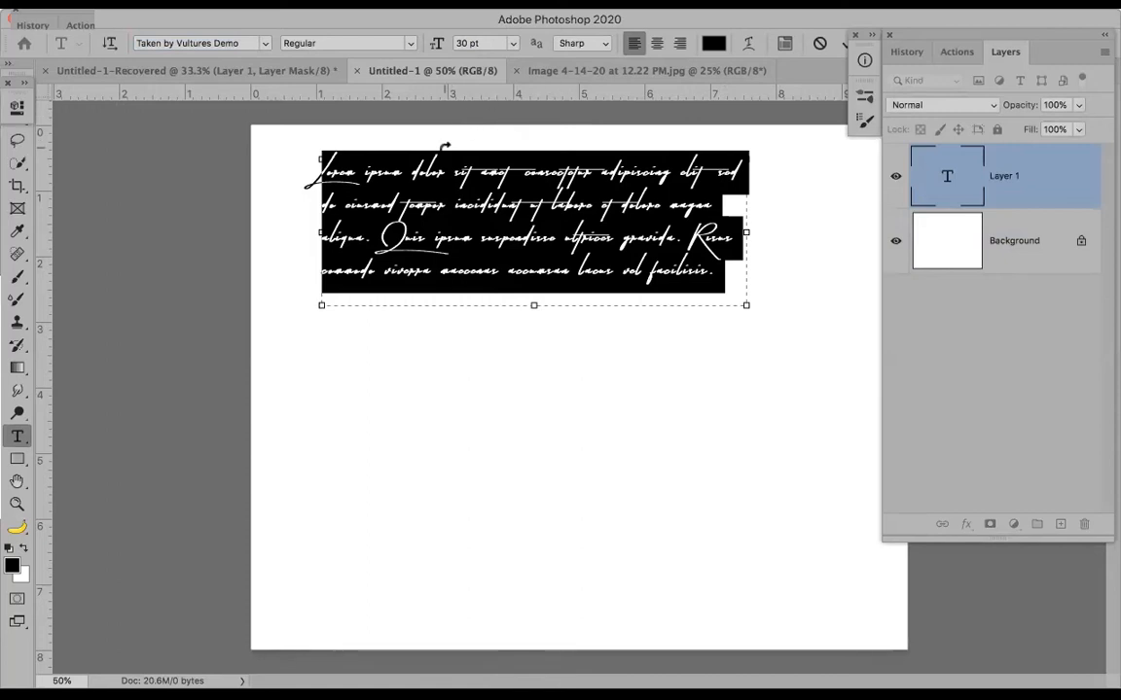
Step: Replace the placeholder with the two-word name, remove the trailing space, and select it
text(Michae)
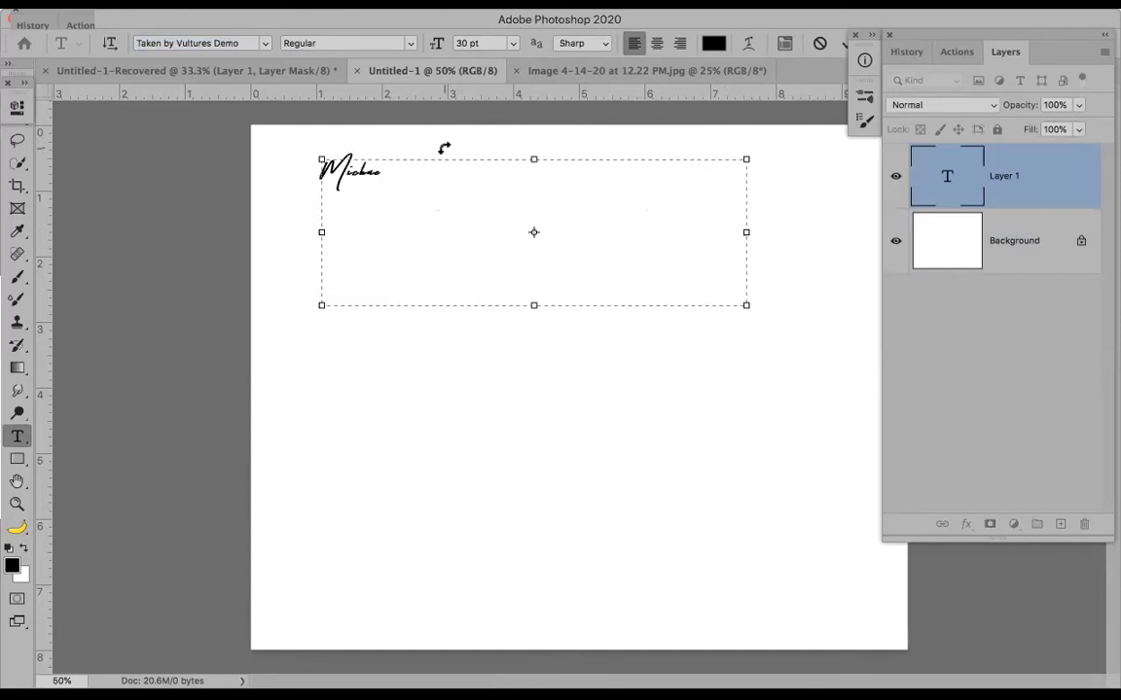
text(l Collier)
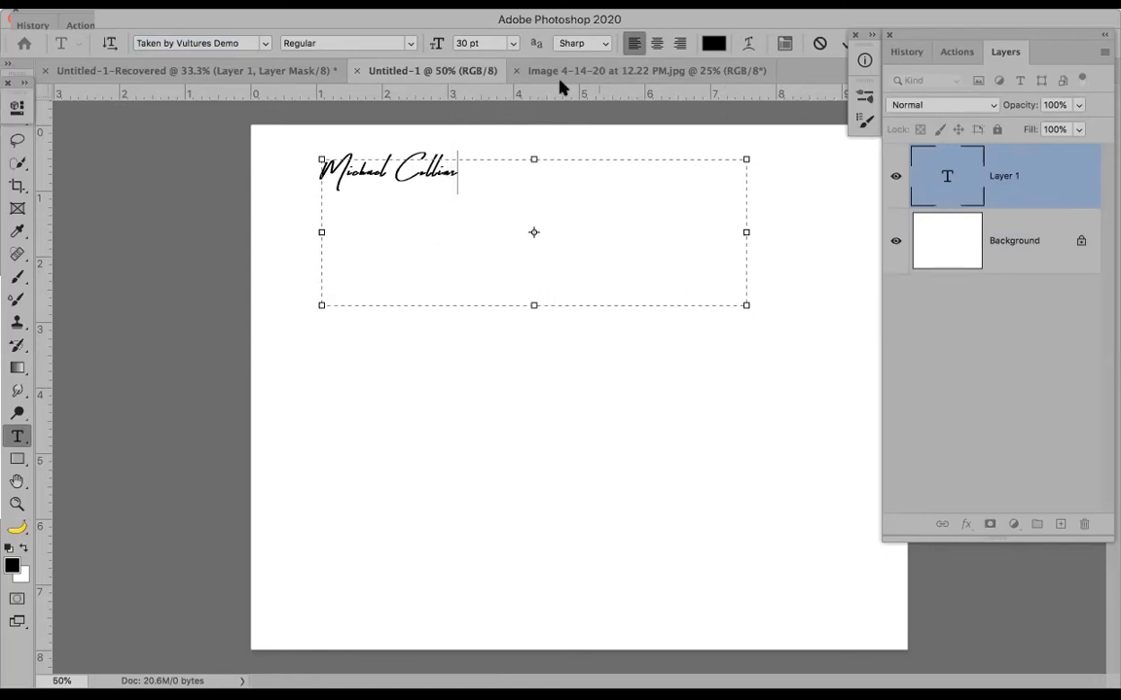
drag(440, 46, 439, 55)
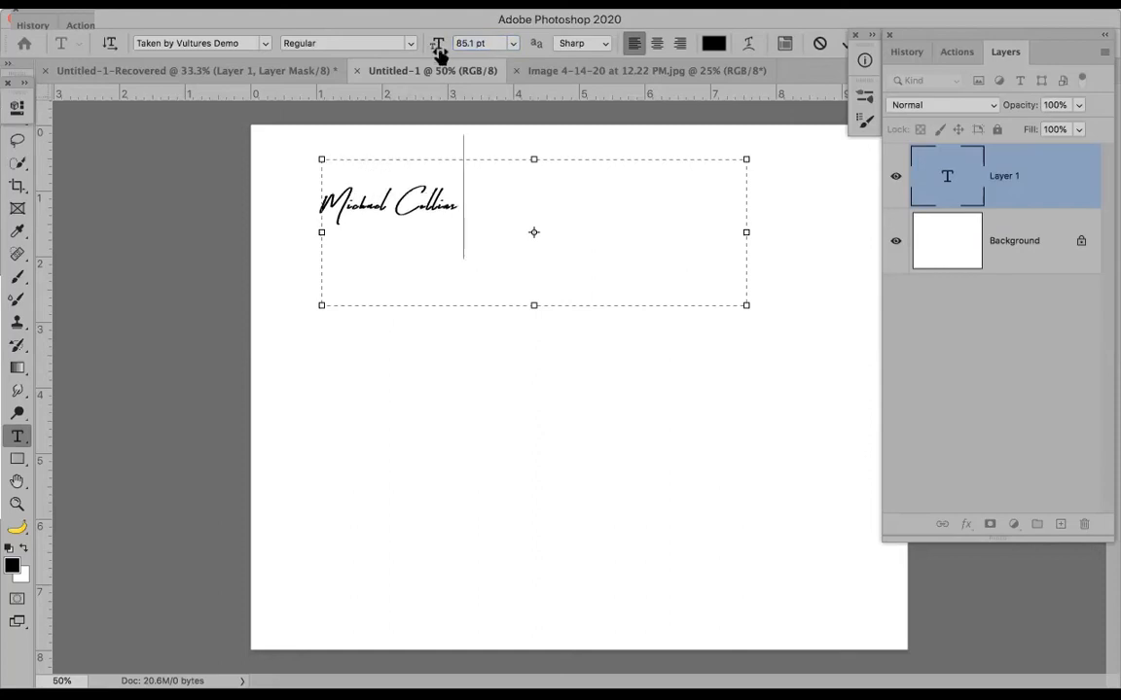
key(BackSpace)
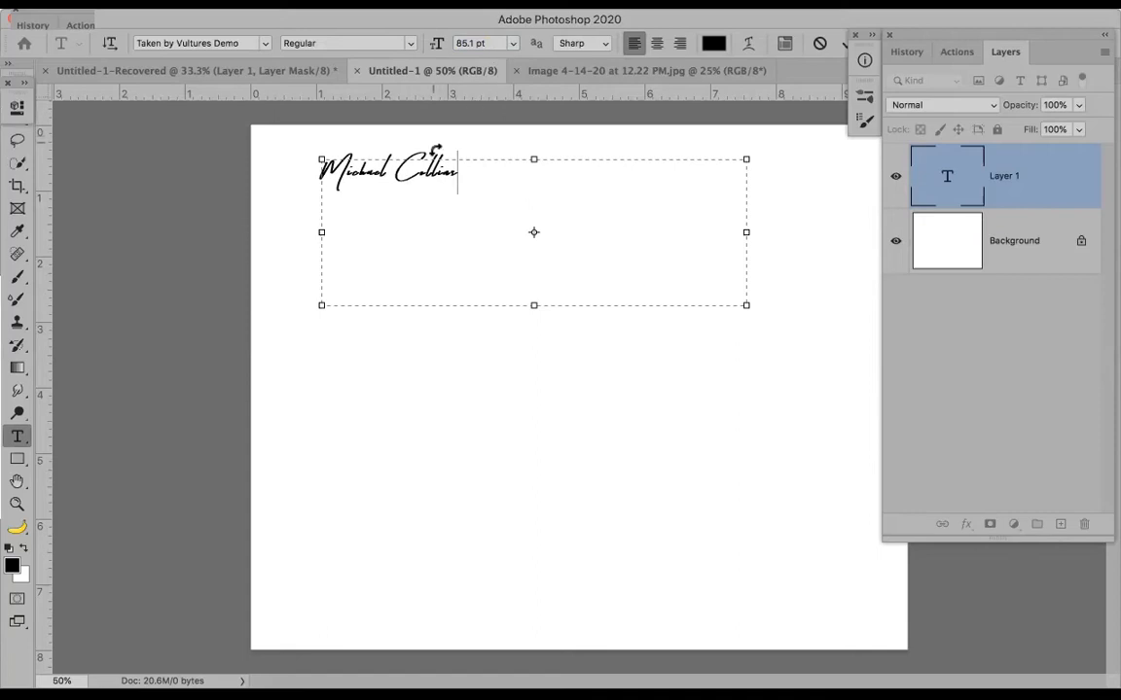
drag(453, 172, 318, 162)
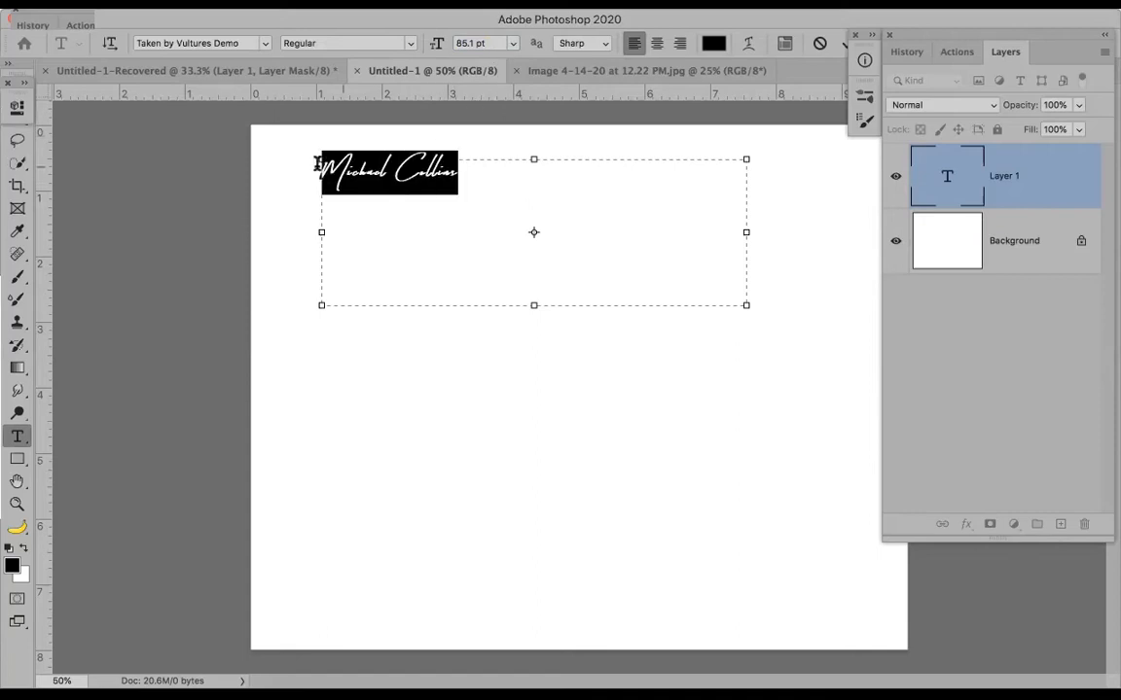
Step: Set the name's size to 60 pt and commit it as a text layer
click(462, 42)
text(60)
key(Return)
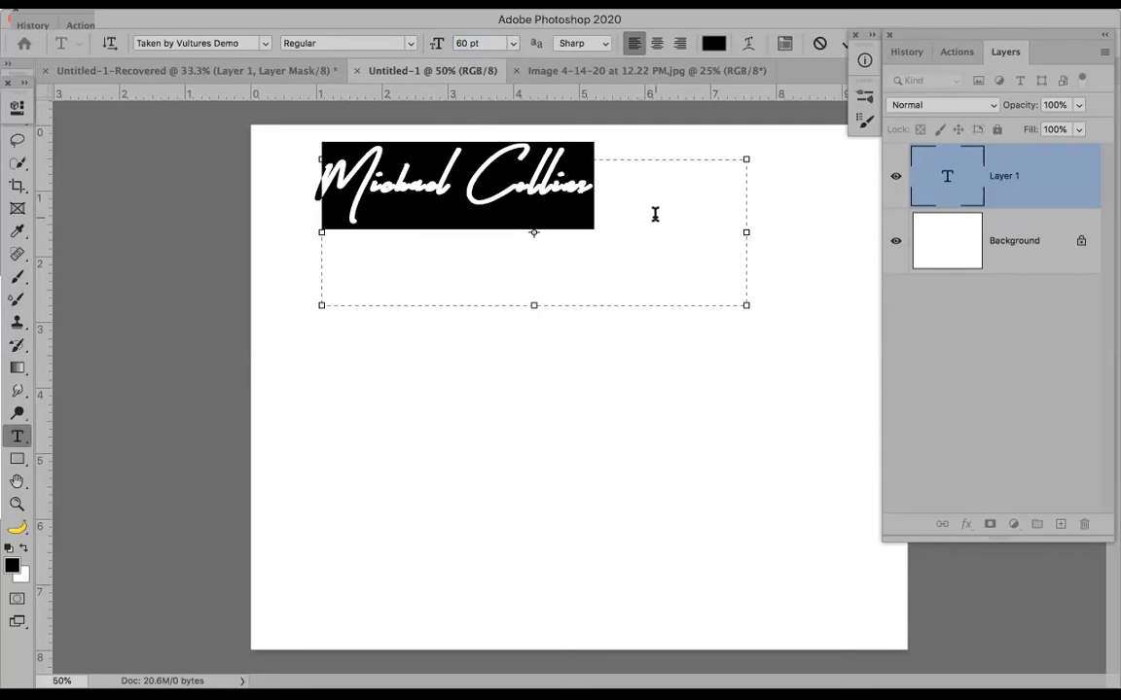
key(BackSpace)
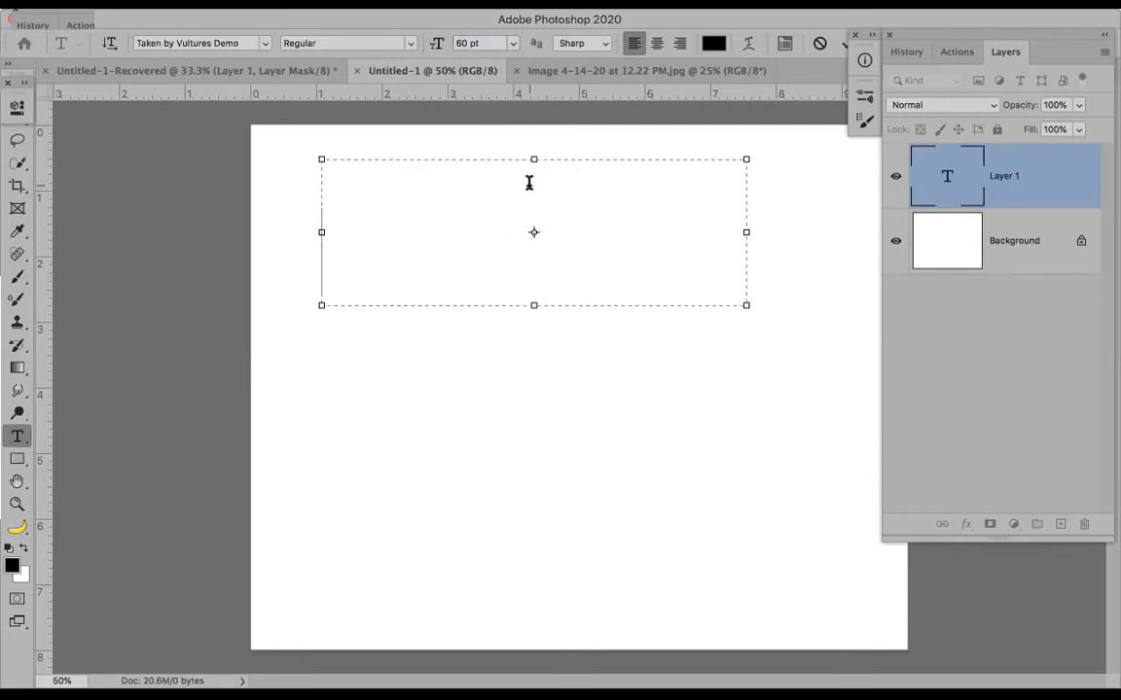
key(ctrl+z)
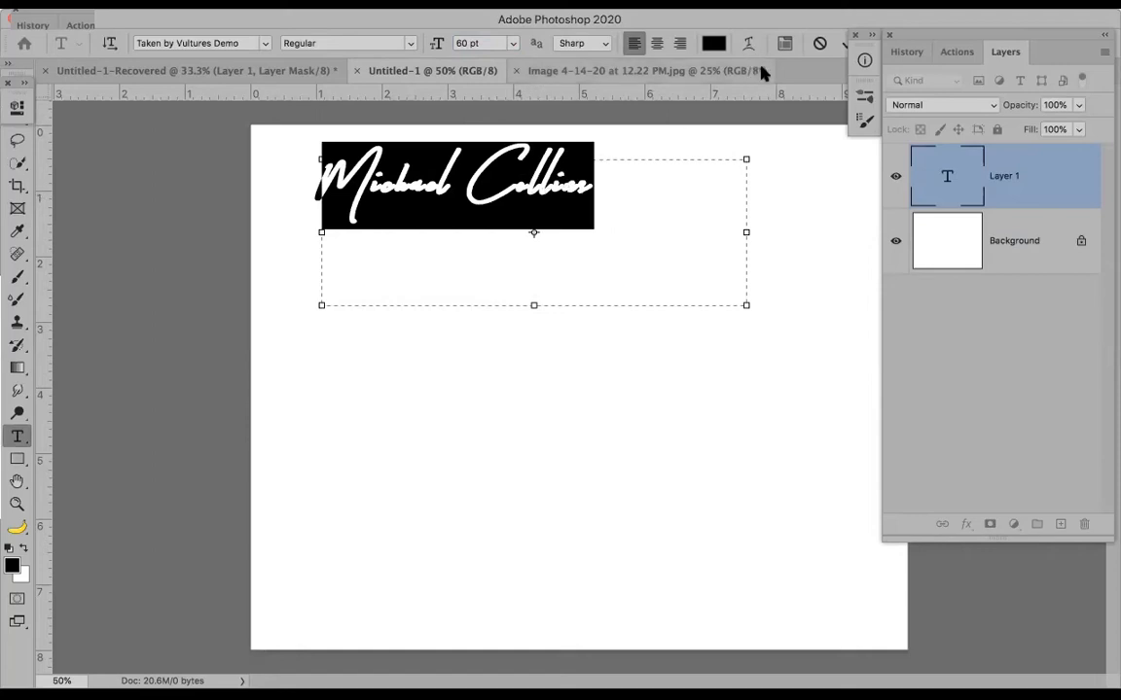
click(855, 35)
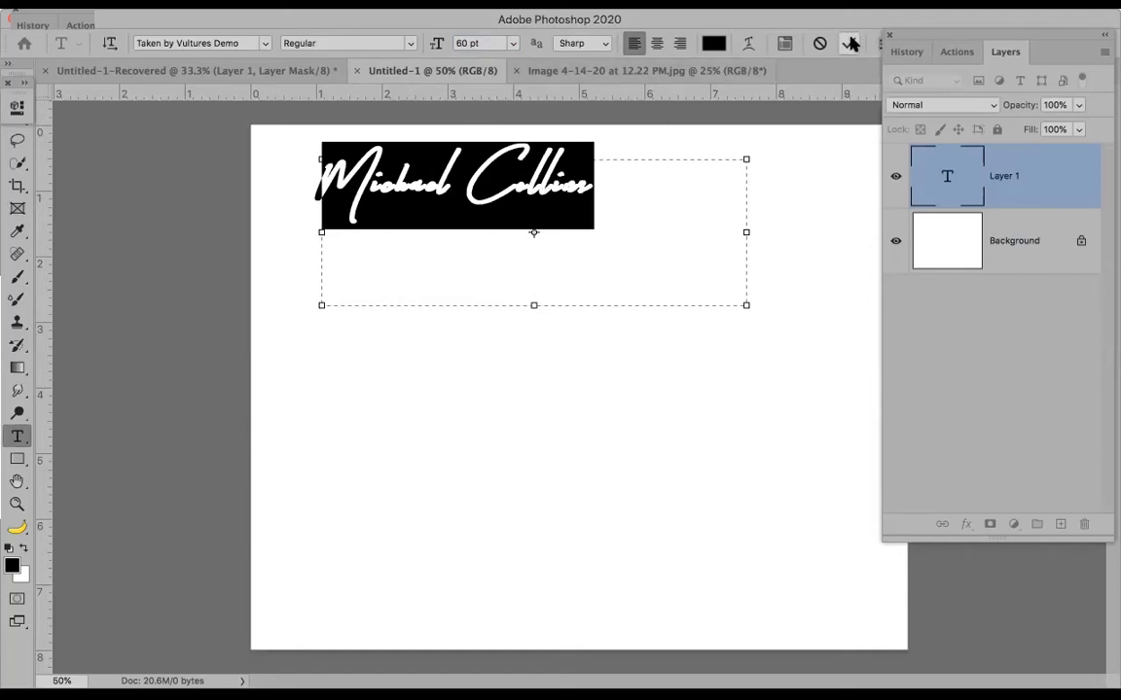
click(848, 43)
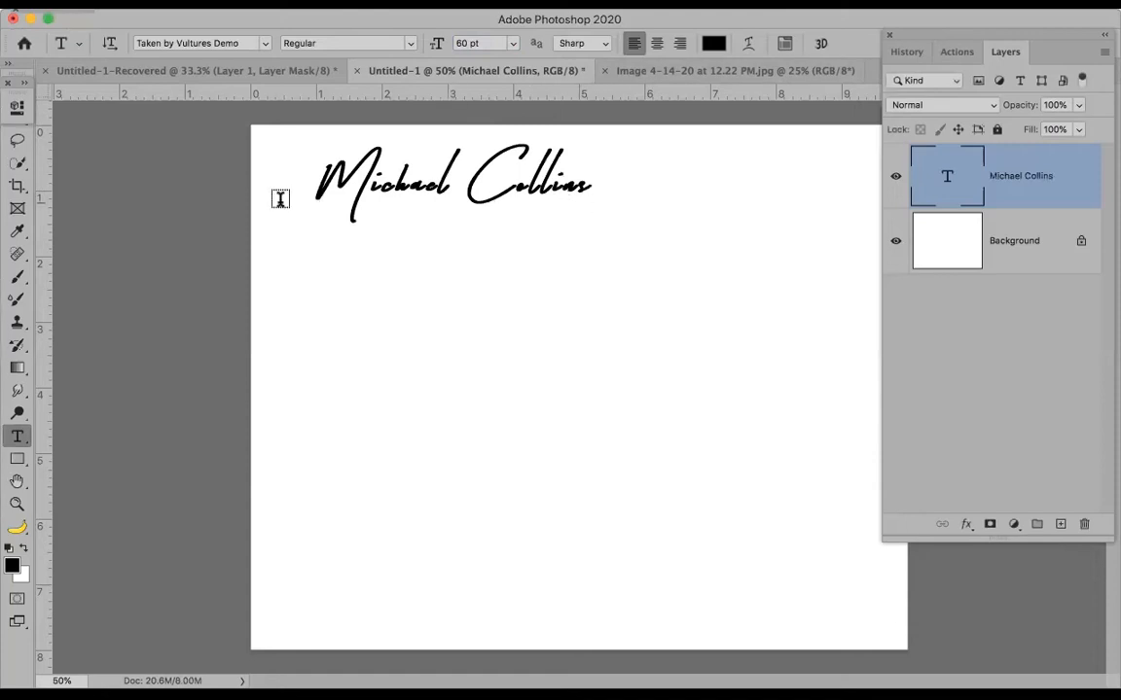
Step: Start a new text layer below the name and type 'Photography' in Arial
click(325, 366)
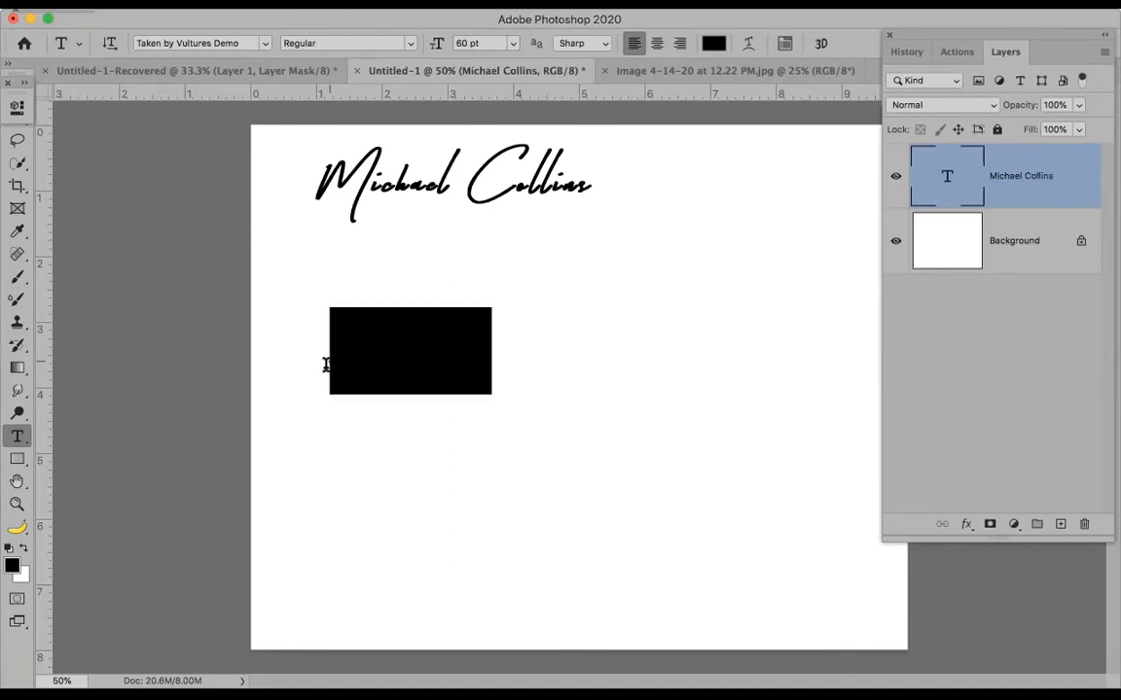
click(263, 43)
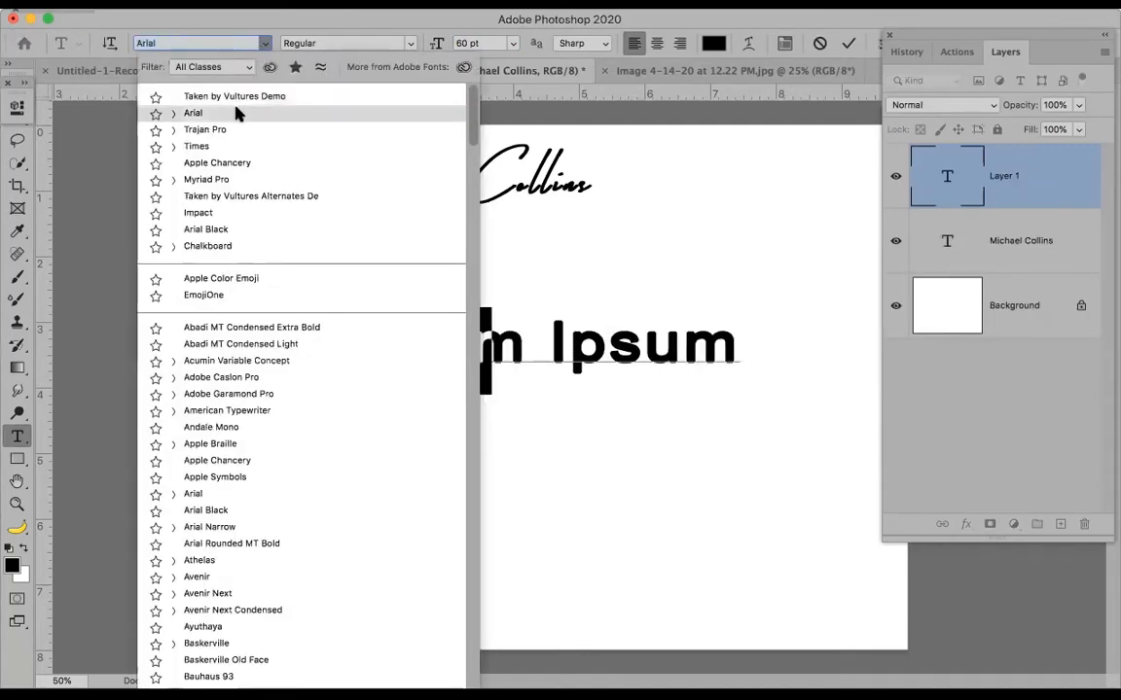
click(235, 112)
text(Phot)
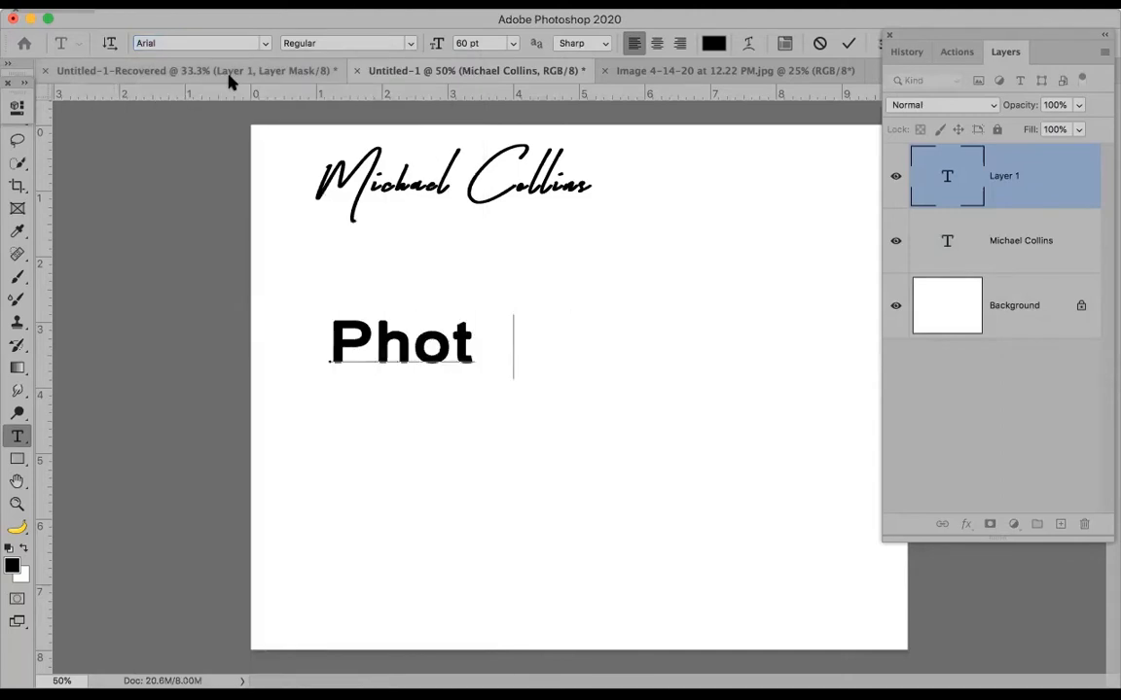
text(ography)
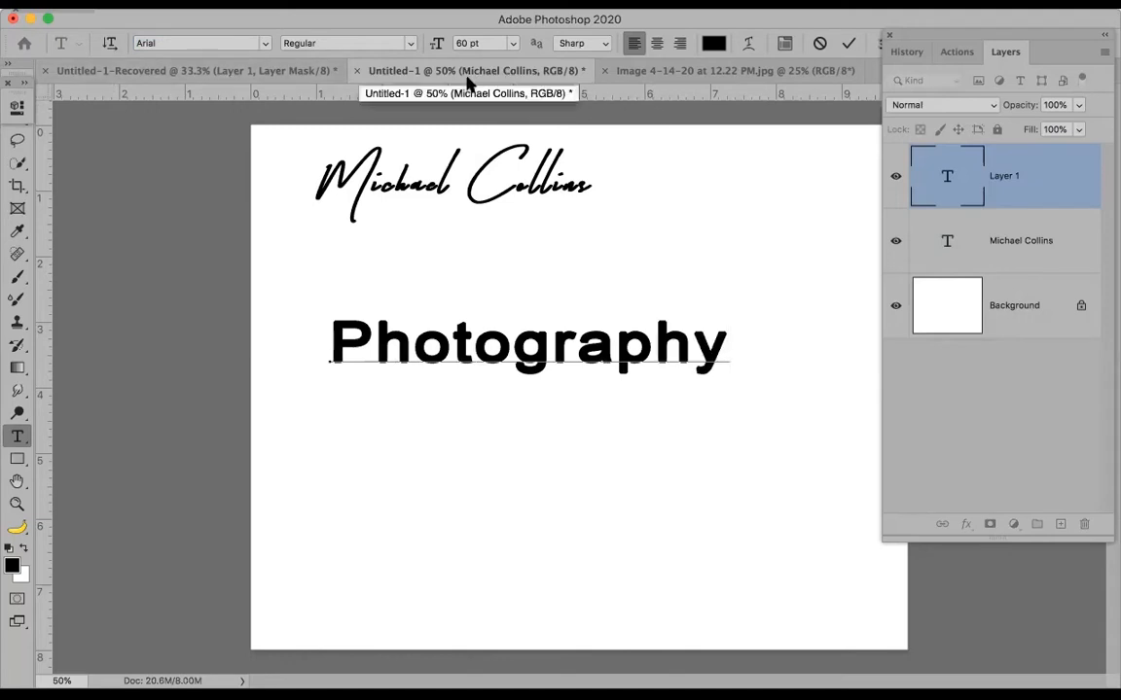
Step: Resize 'Photography' to 27.21 pt, place it just beneath the name, and commit
key(super+a)
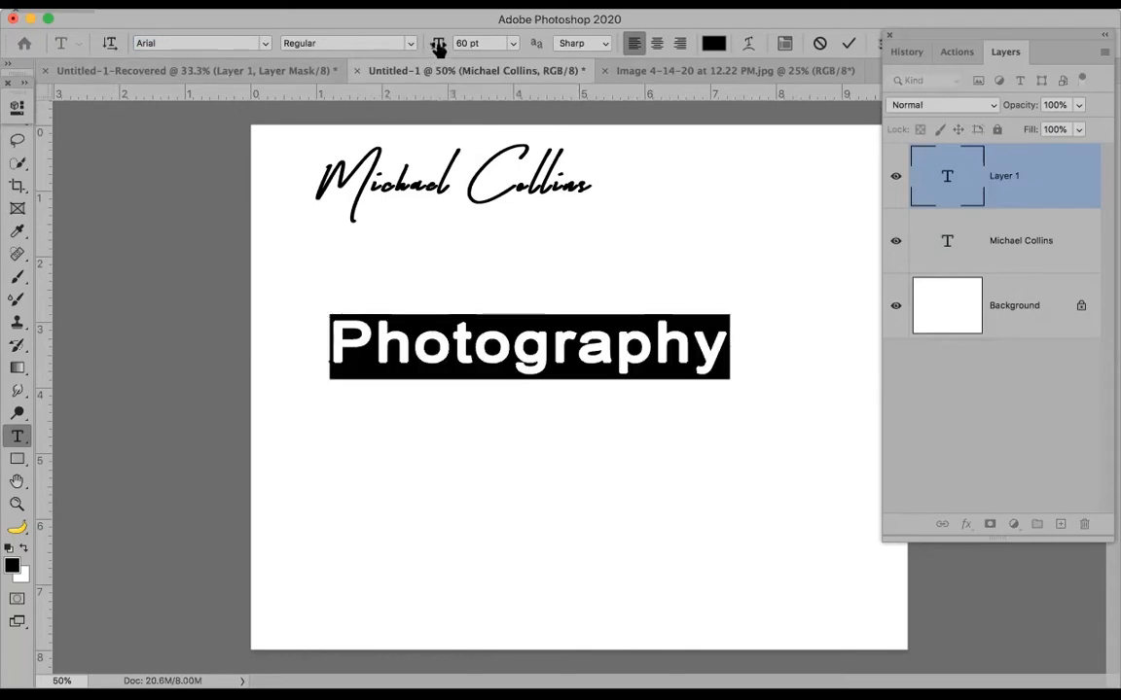
drag(438, 47, 434, 50)
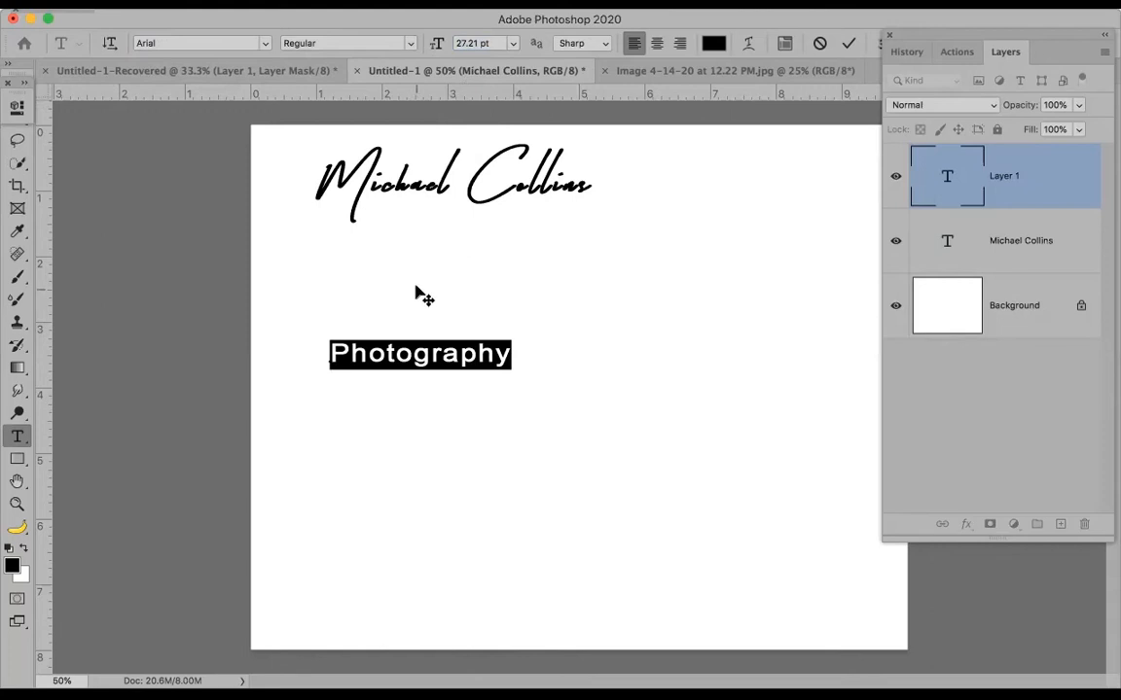
drag(403, 199, 379, 99)
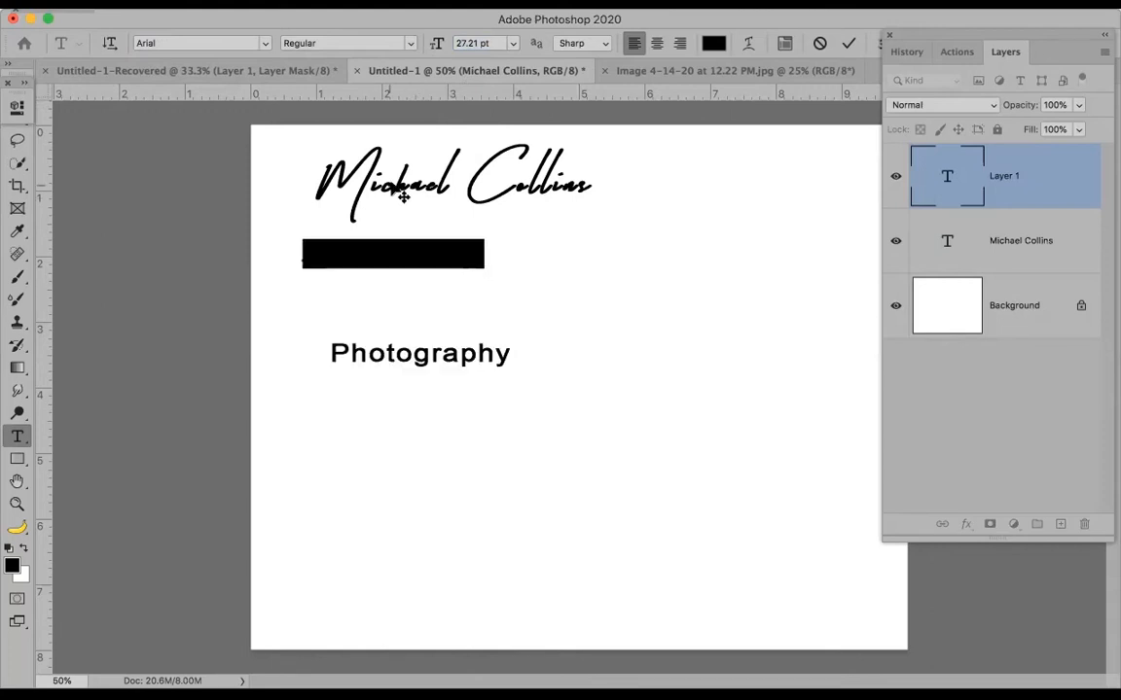
drag(440, 175, 412, 138)
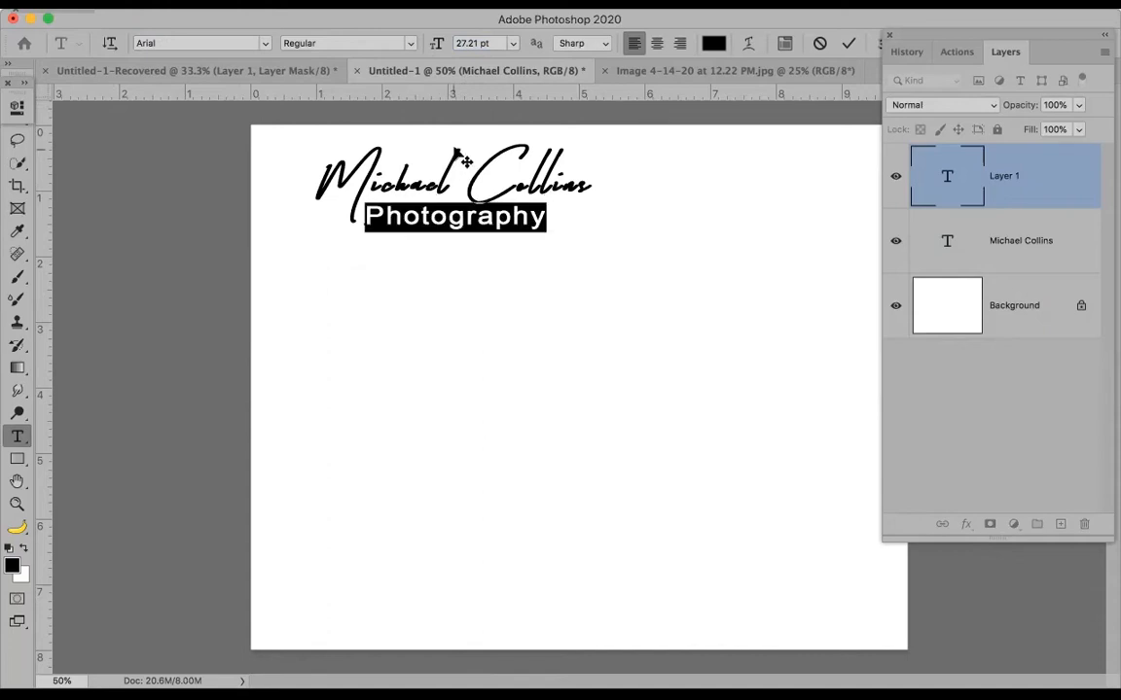
click(848, 44)
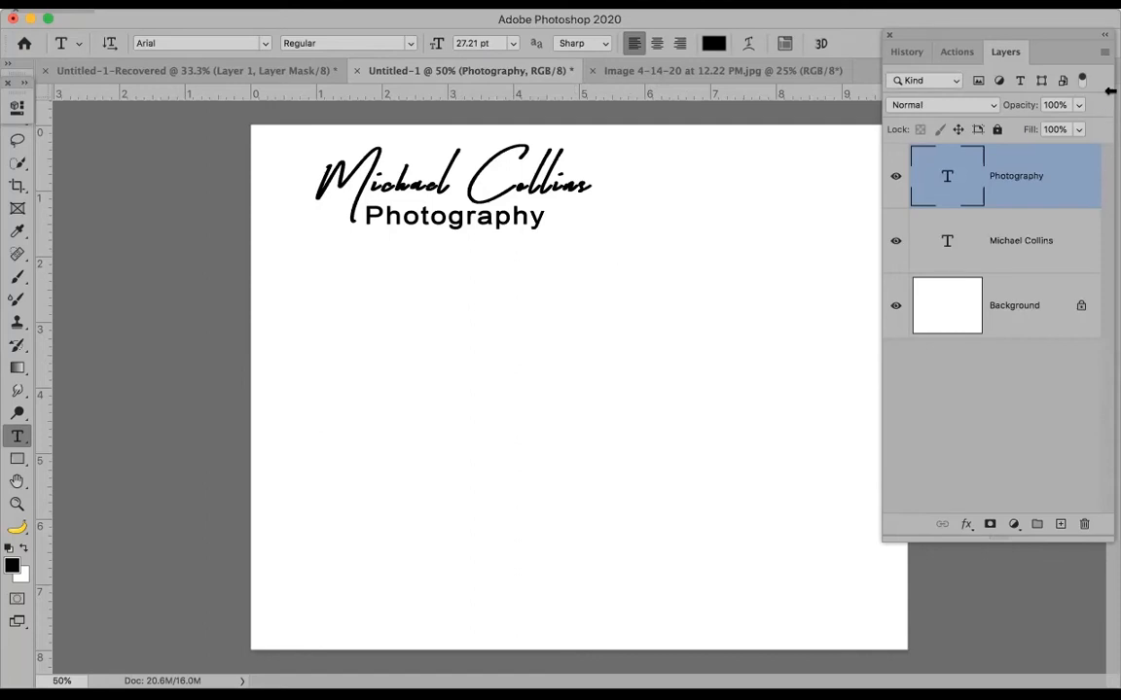
Step: Flatten all layers into one Background, then invert the colours and invert them back
click(1106, 51)
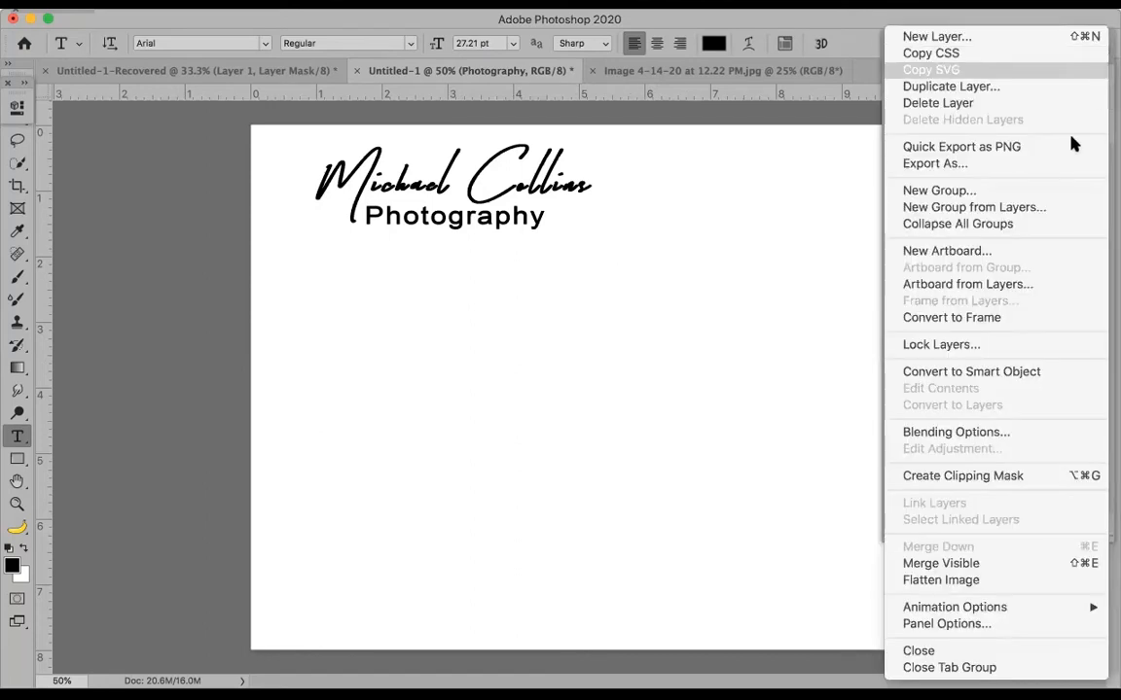
click(941, 579)
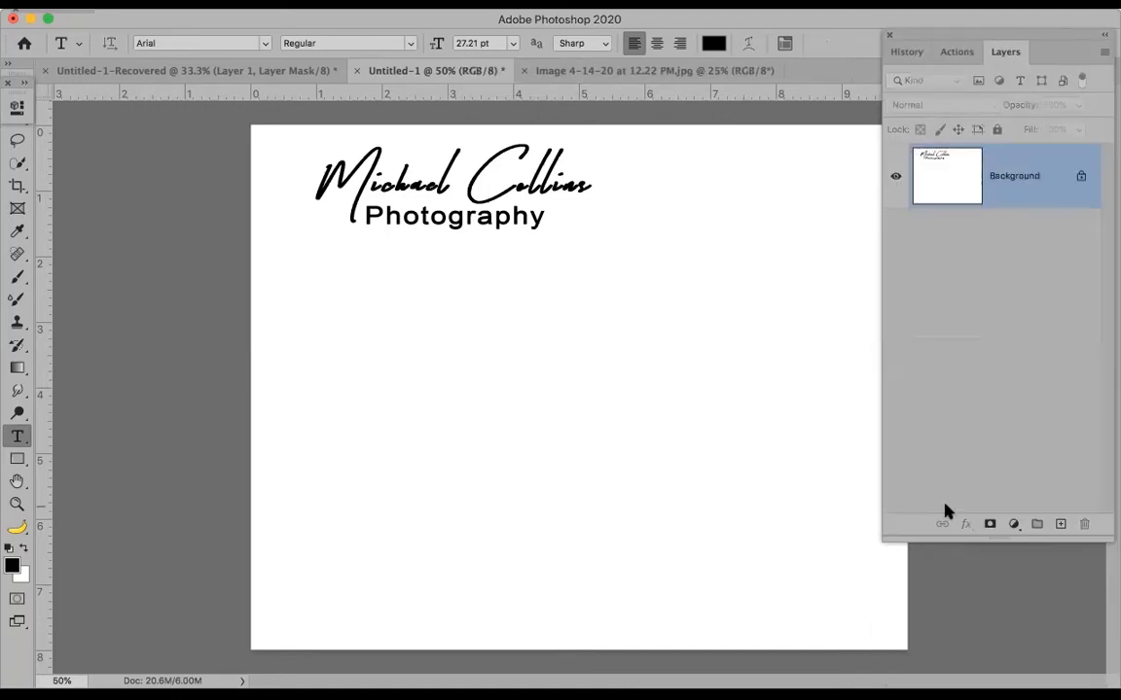
key(super+i)
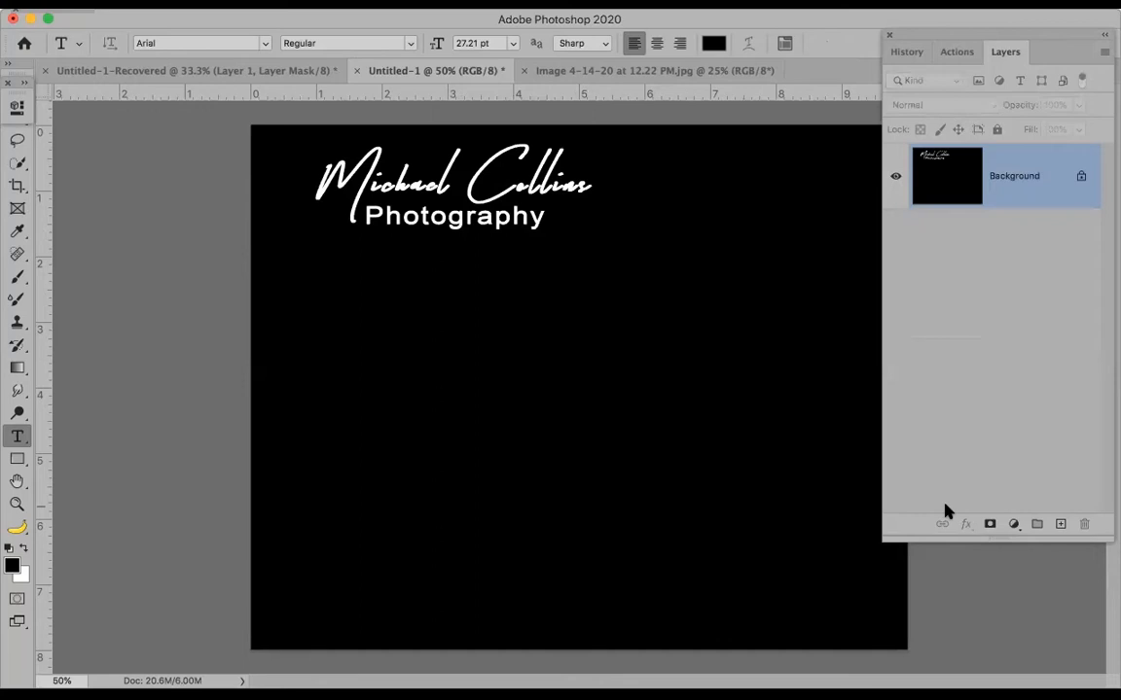
key(super+i)
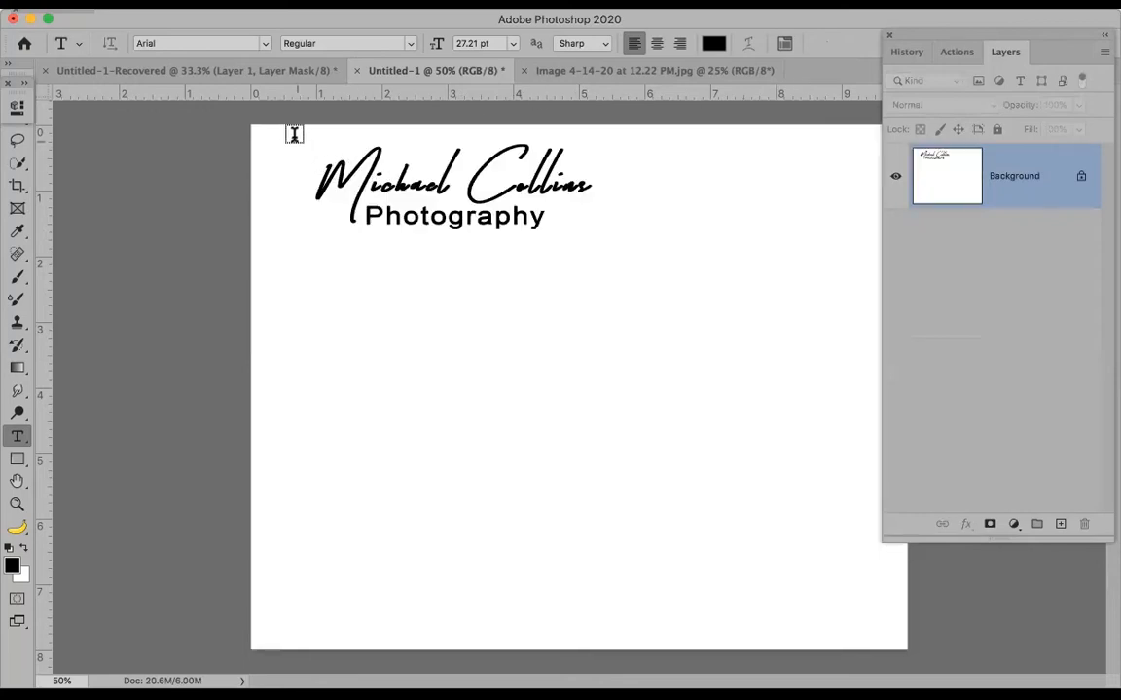
Step: Select a rectangle around the logo and define it as a brush preset named 'PS Party Logo'
key(m)
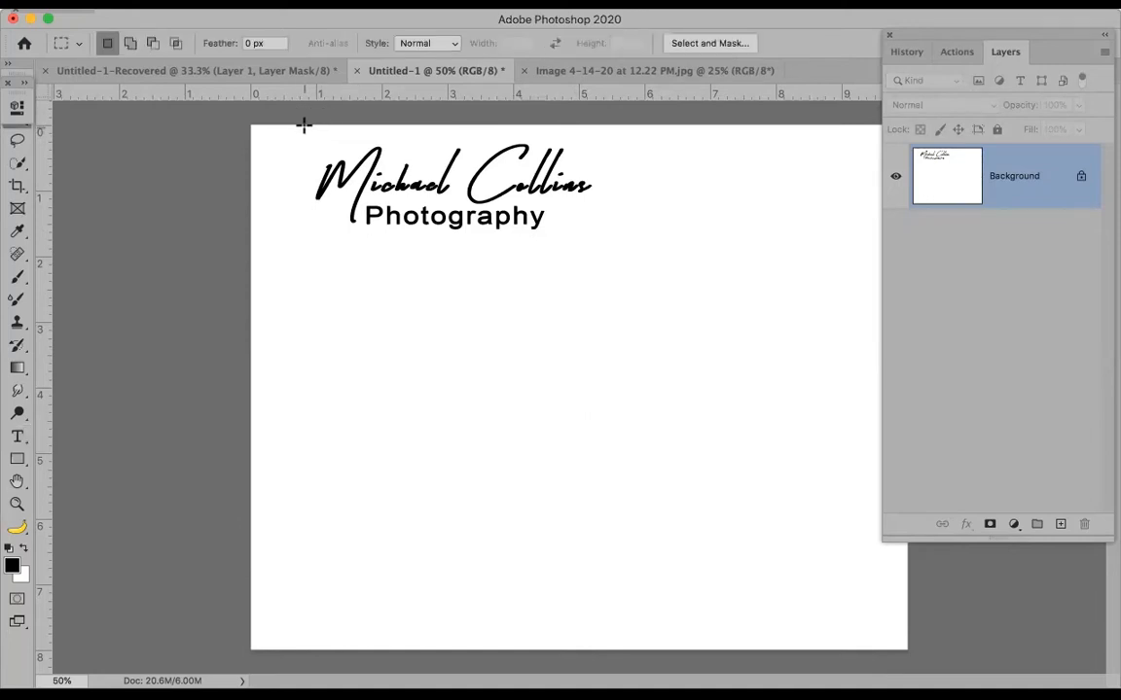
drag(300, 126, 603, 251)
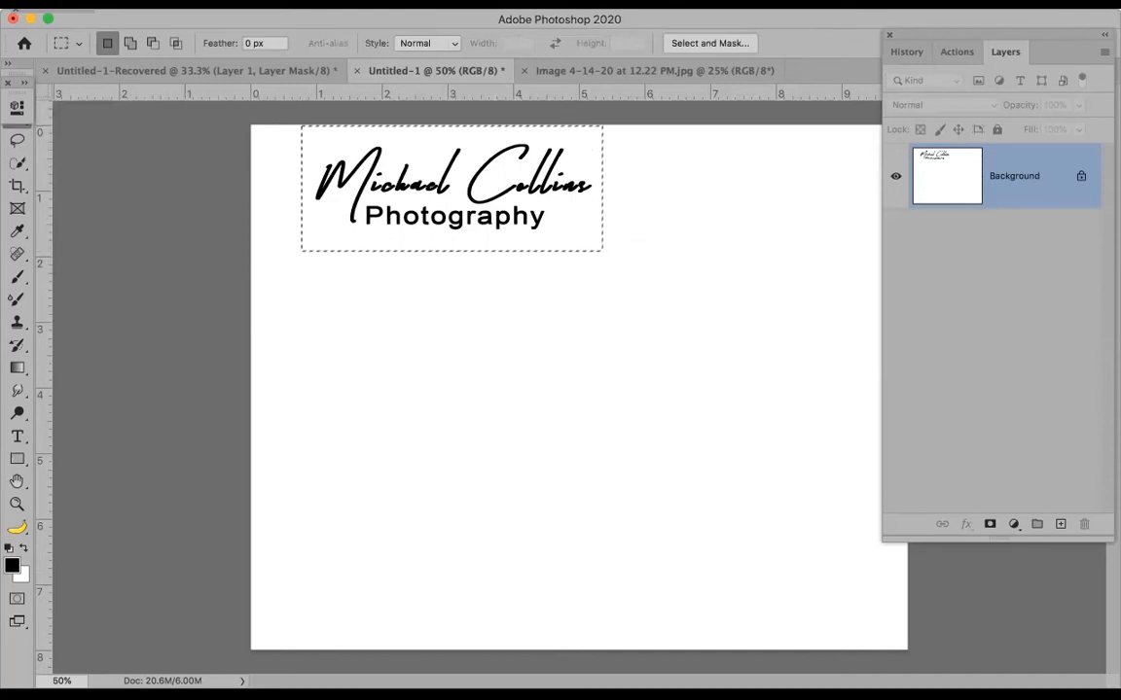
click(176, 4)
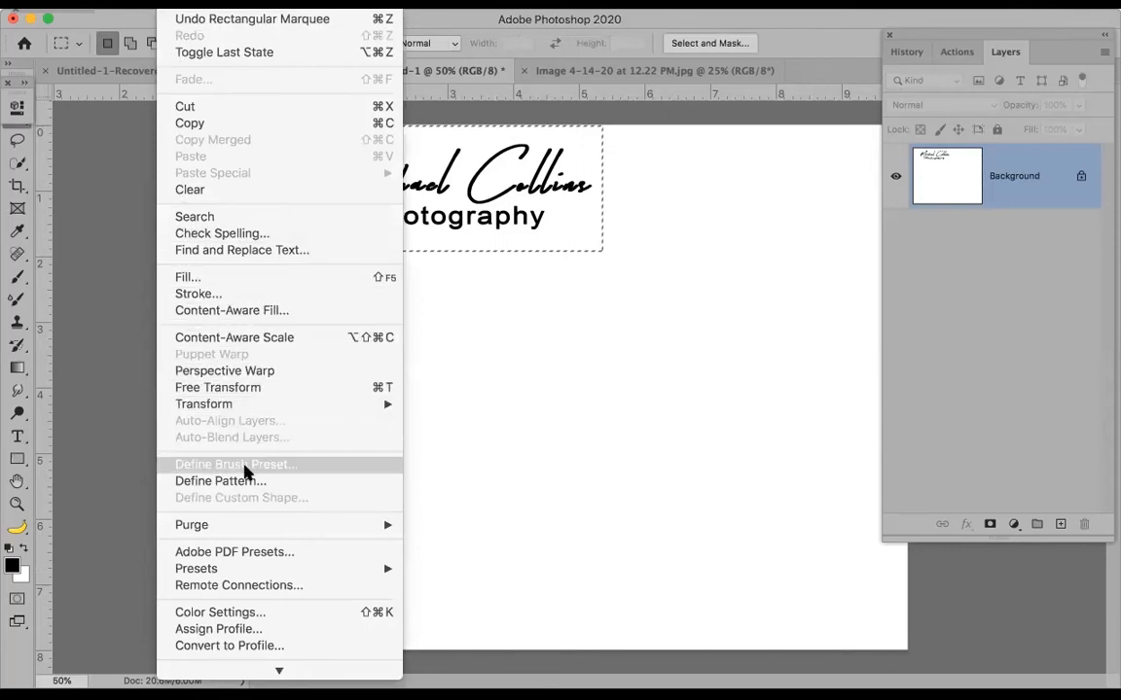
click(249, 467)
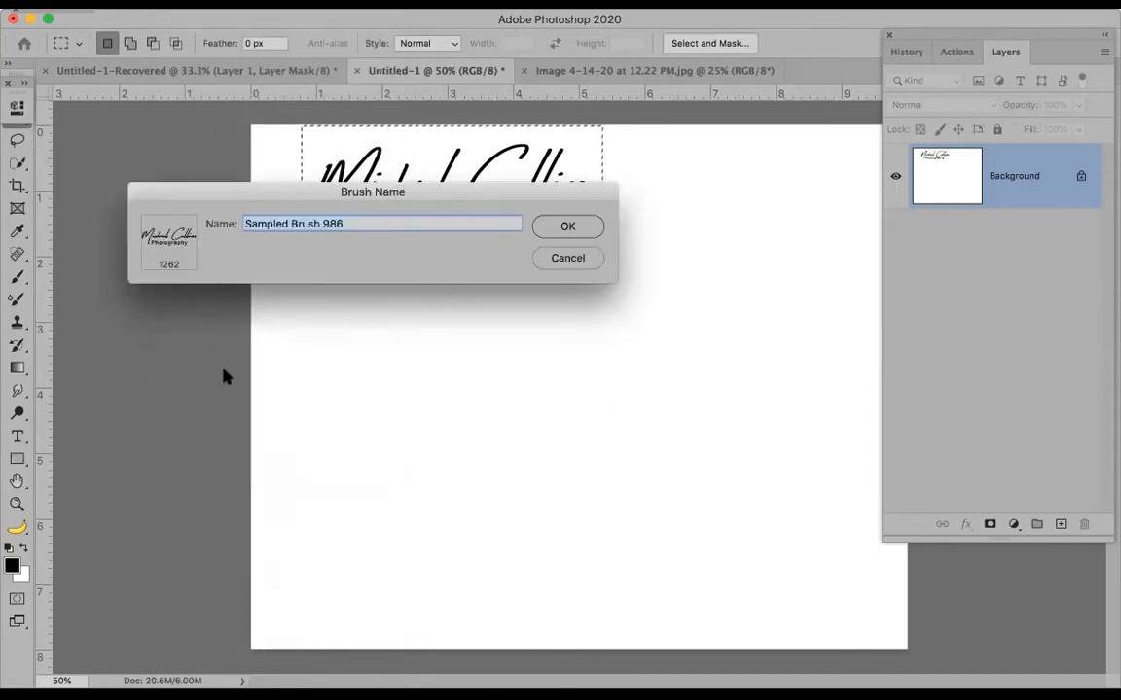
text(PS)
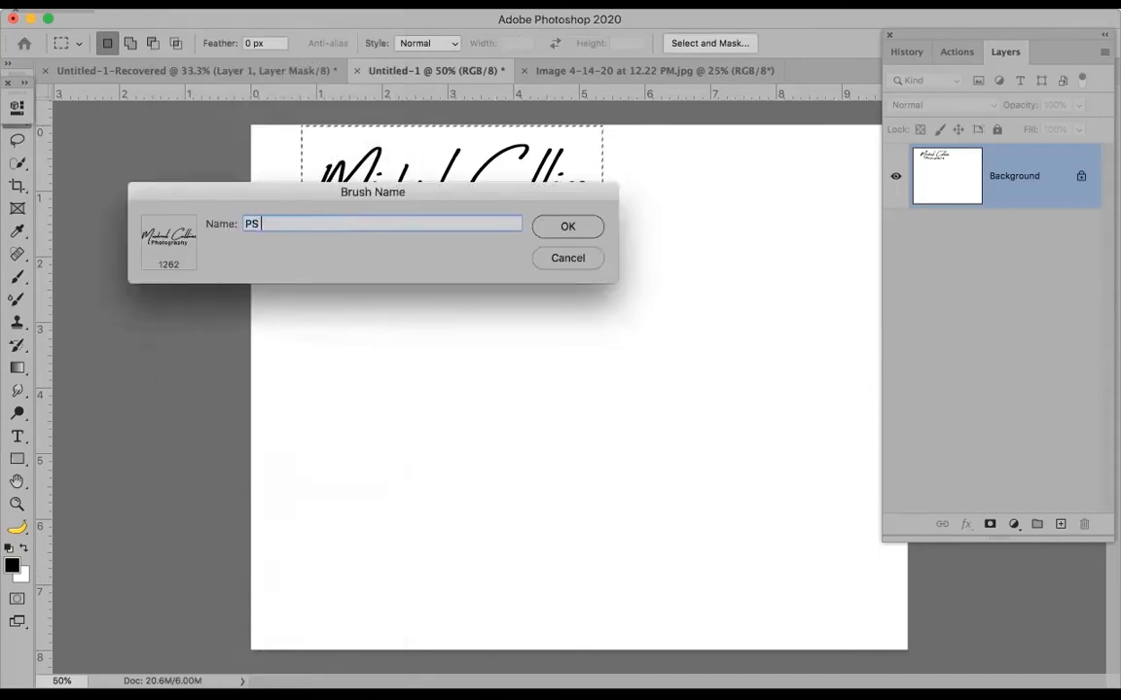
text(Party)
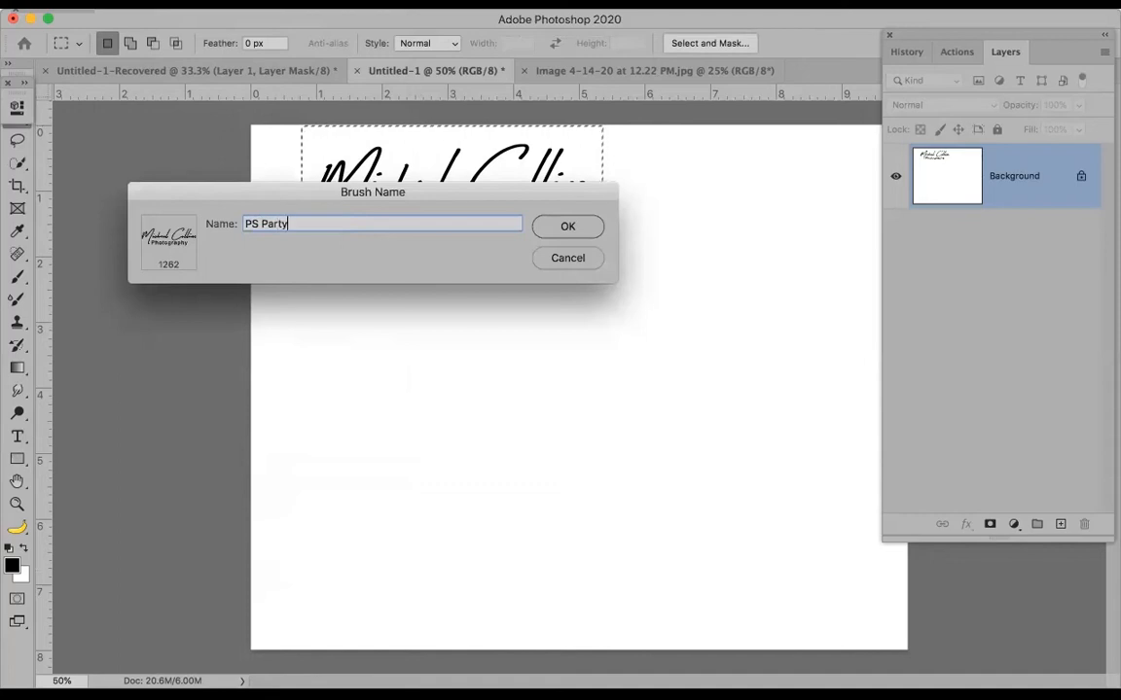
text( Logo)
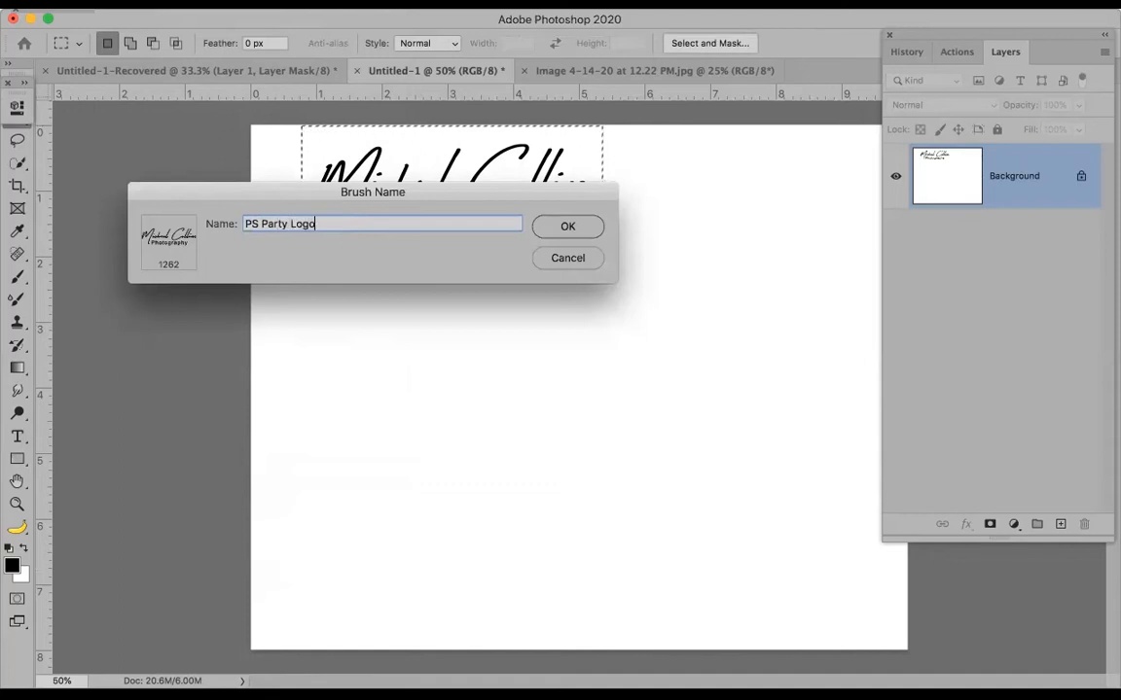
click(587, 225)
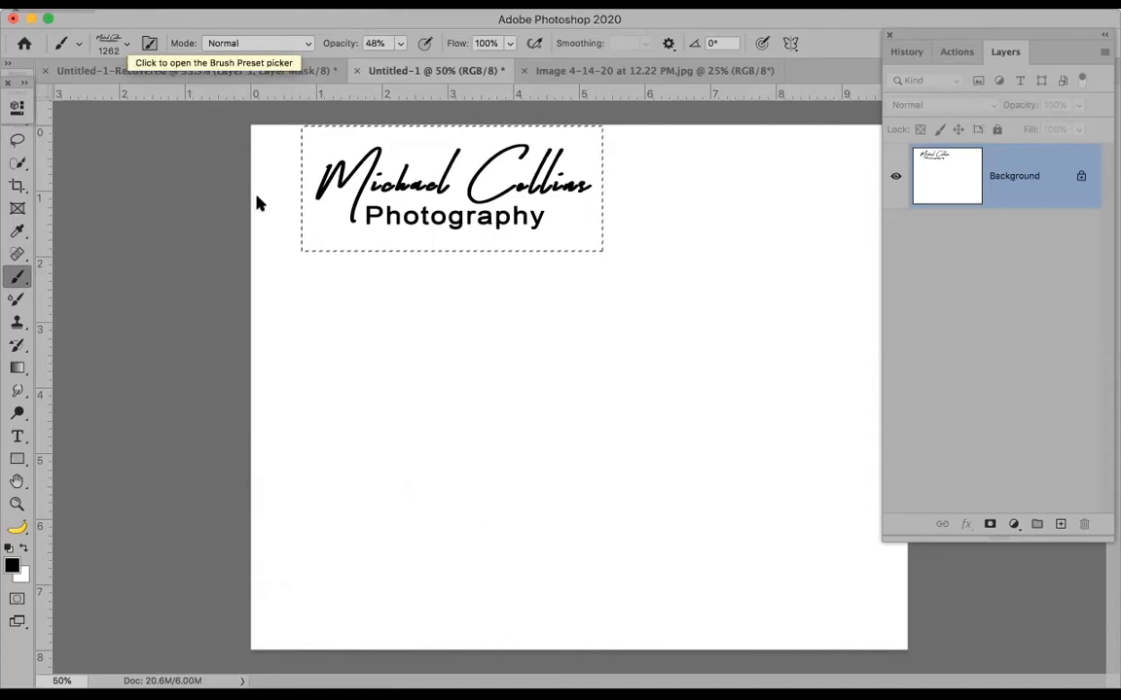
click(125, 45)
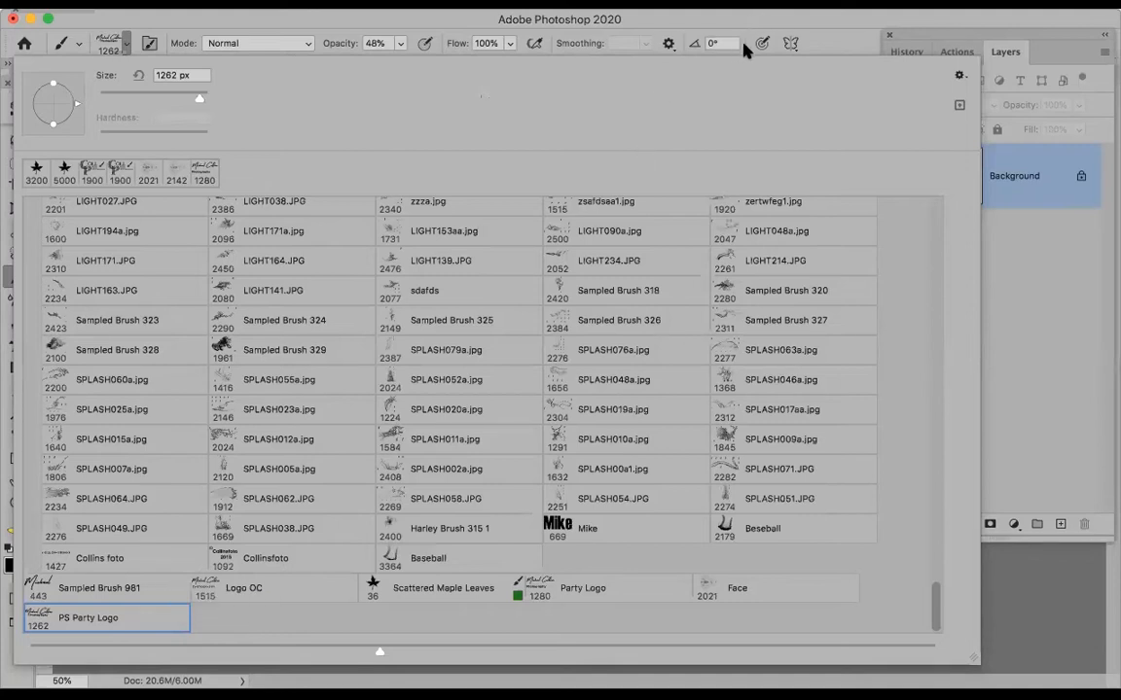
click(782, 18)
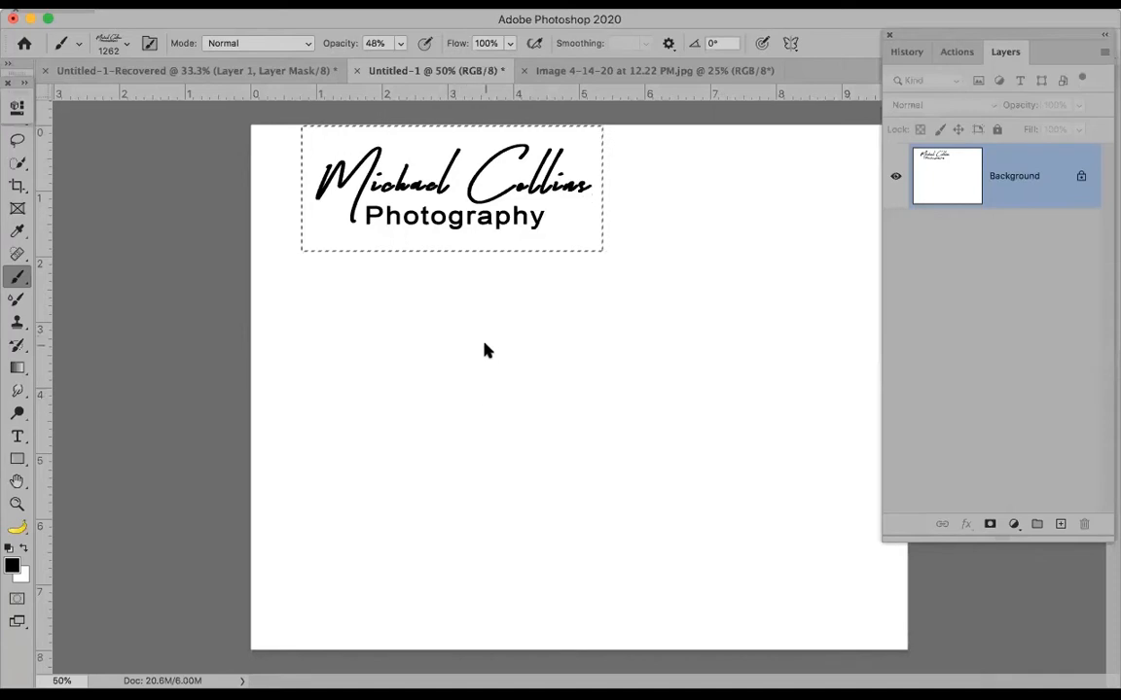
Step: Stamp test logos while setting opacity to 100%, flow to 45%, and enabling airbrush
key(super+d)
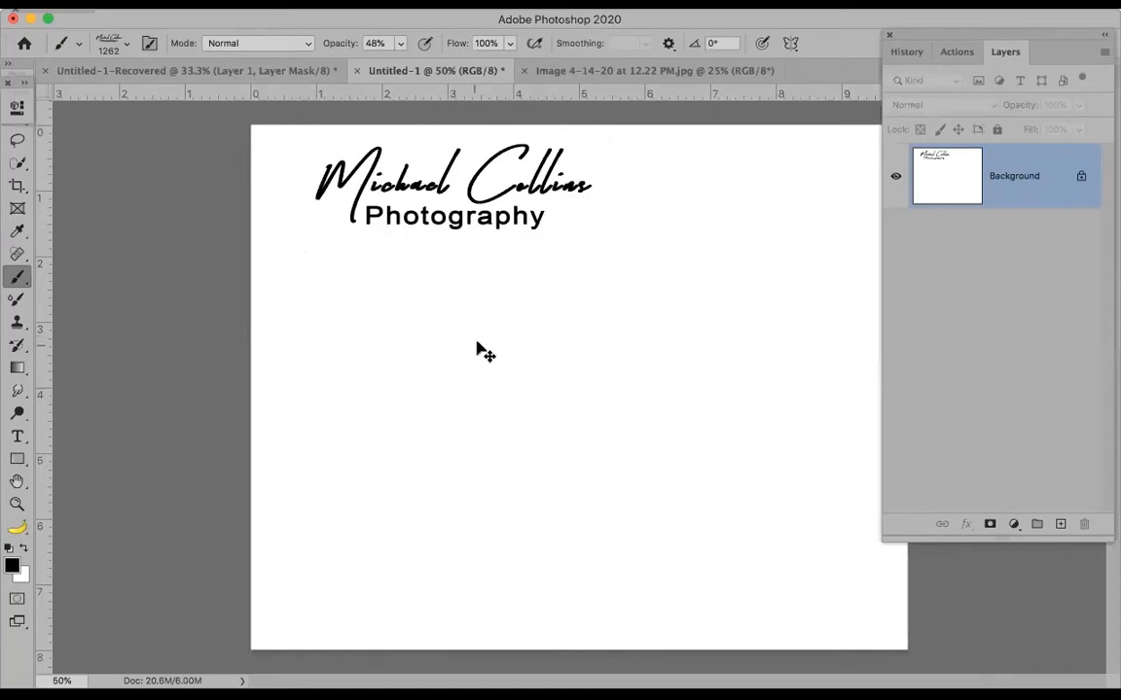
click(477, 345)
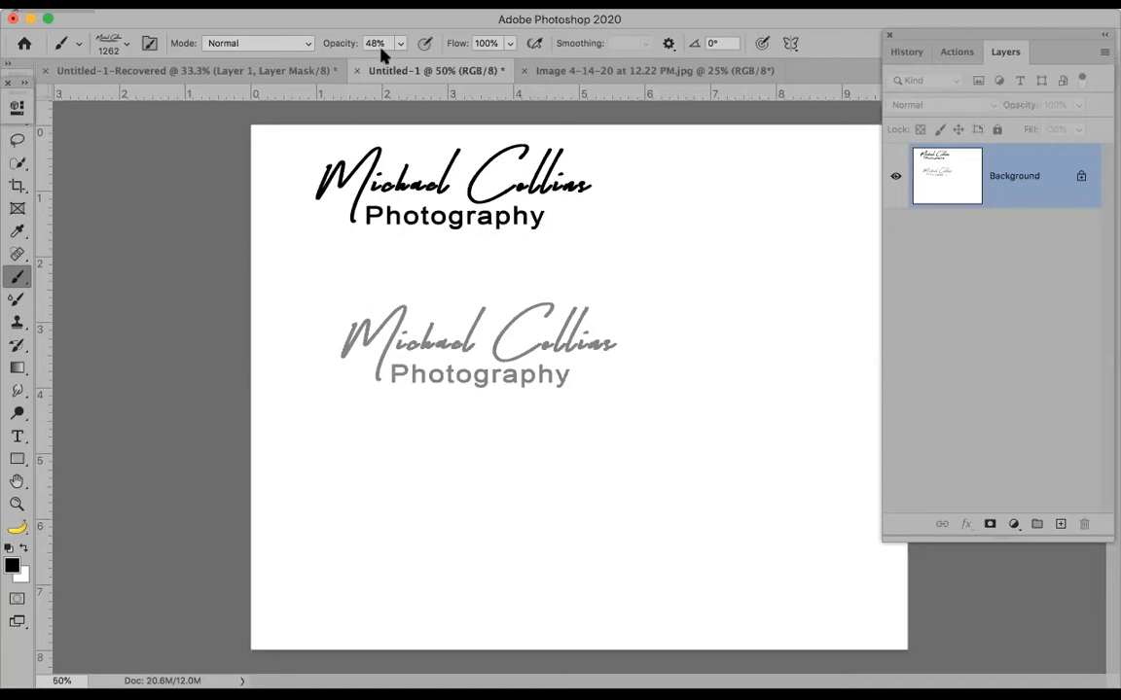
key(0)
click(465, 441)
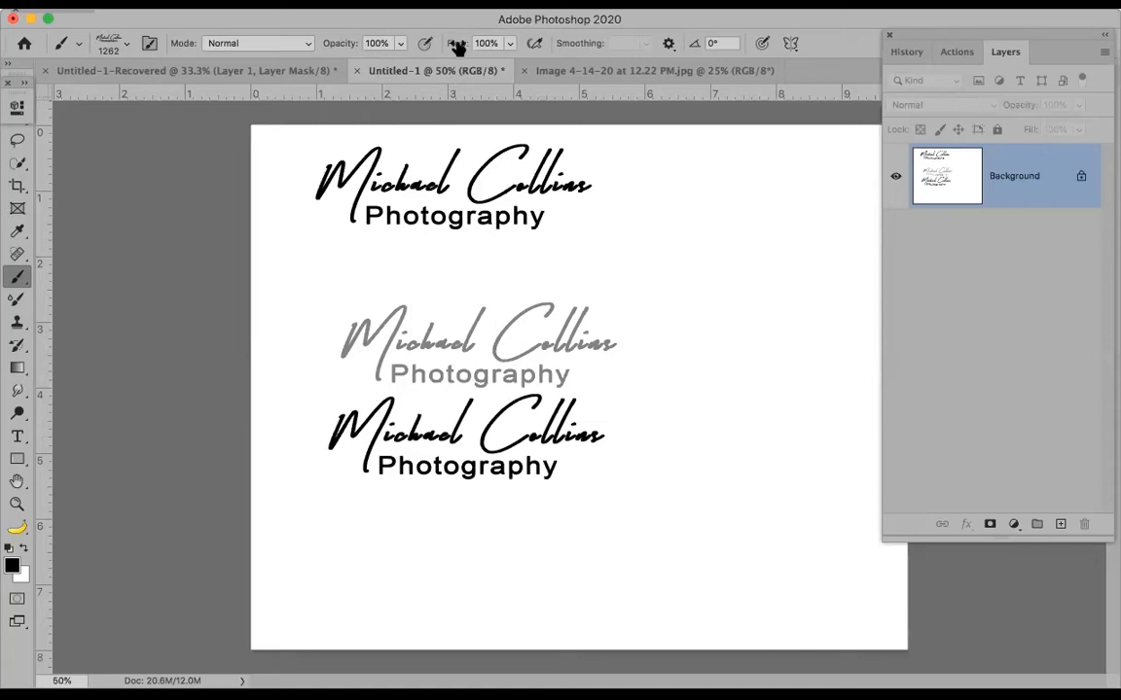
drag(458, 46, 428, 55)
click(697, 472)
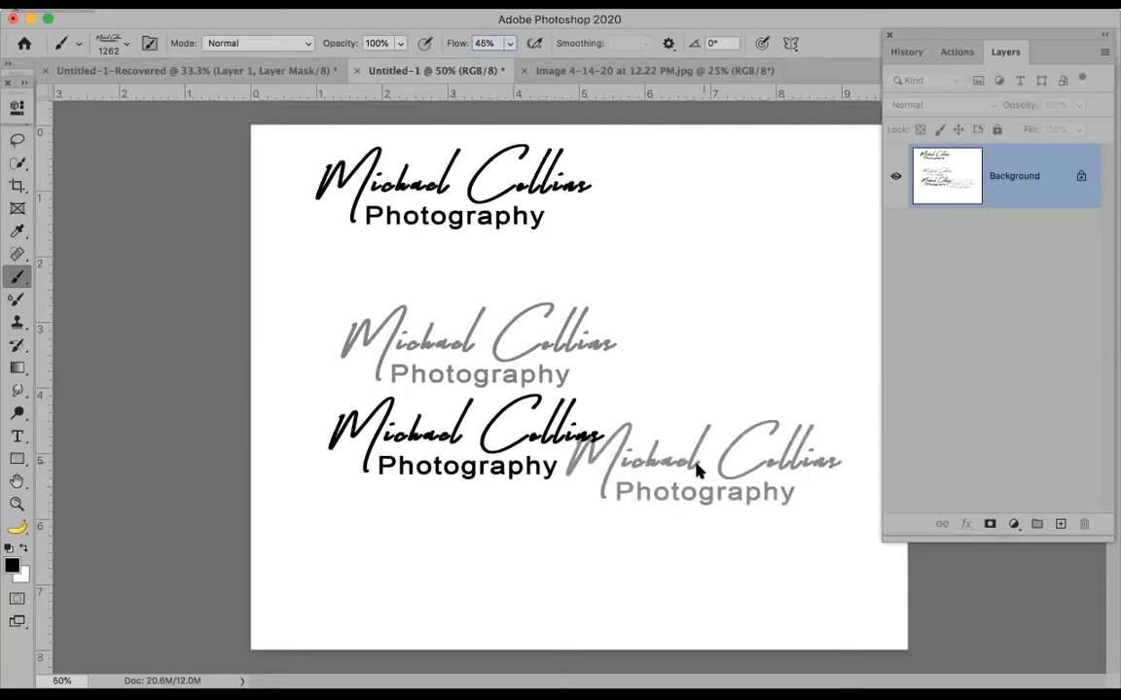
click(685, 253)
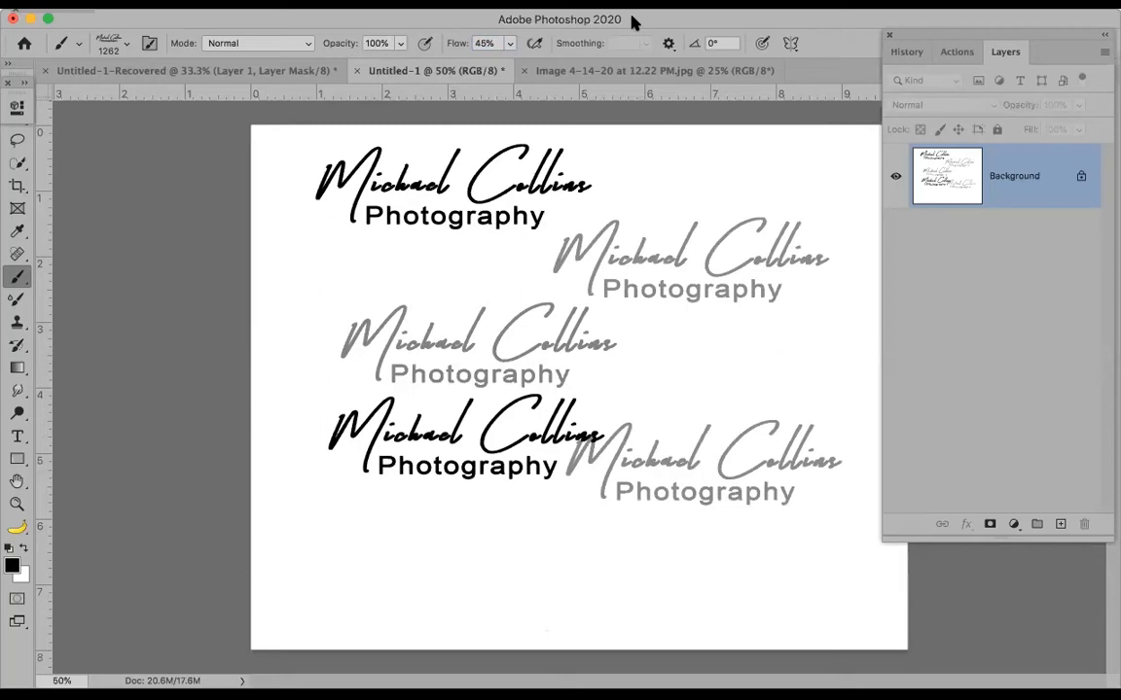
click(536, 44)
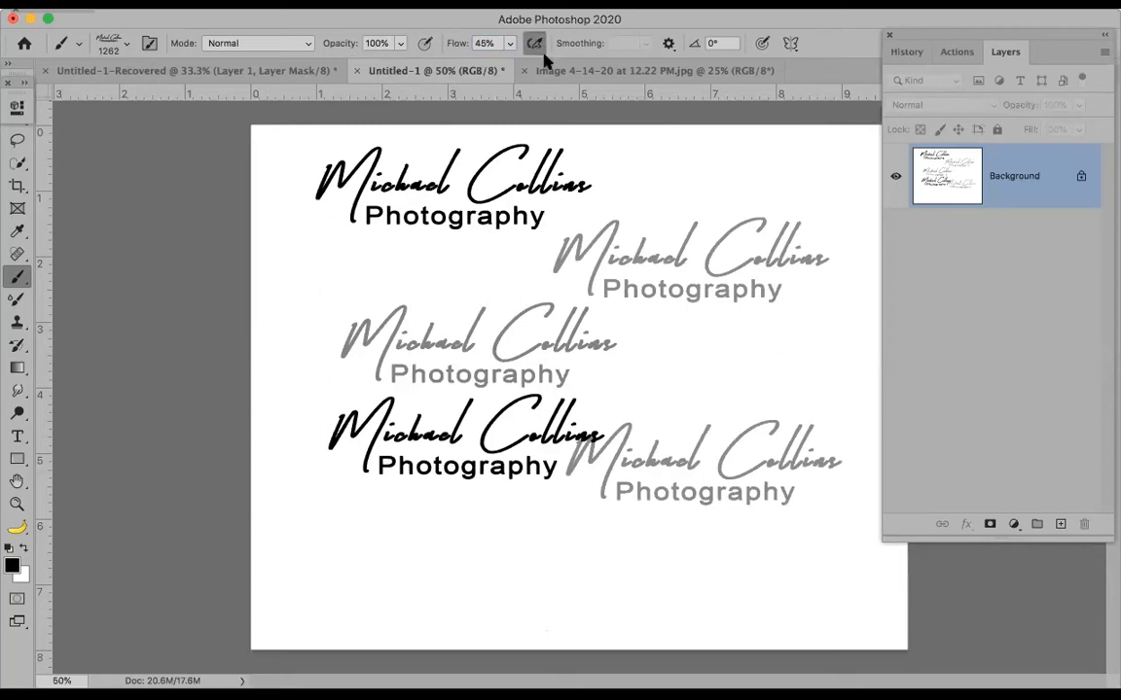
click(693, 175)
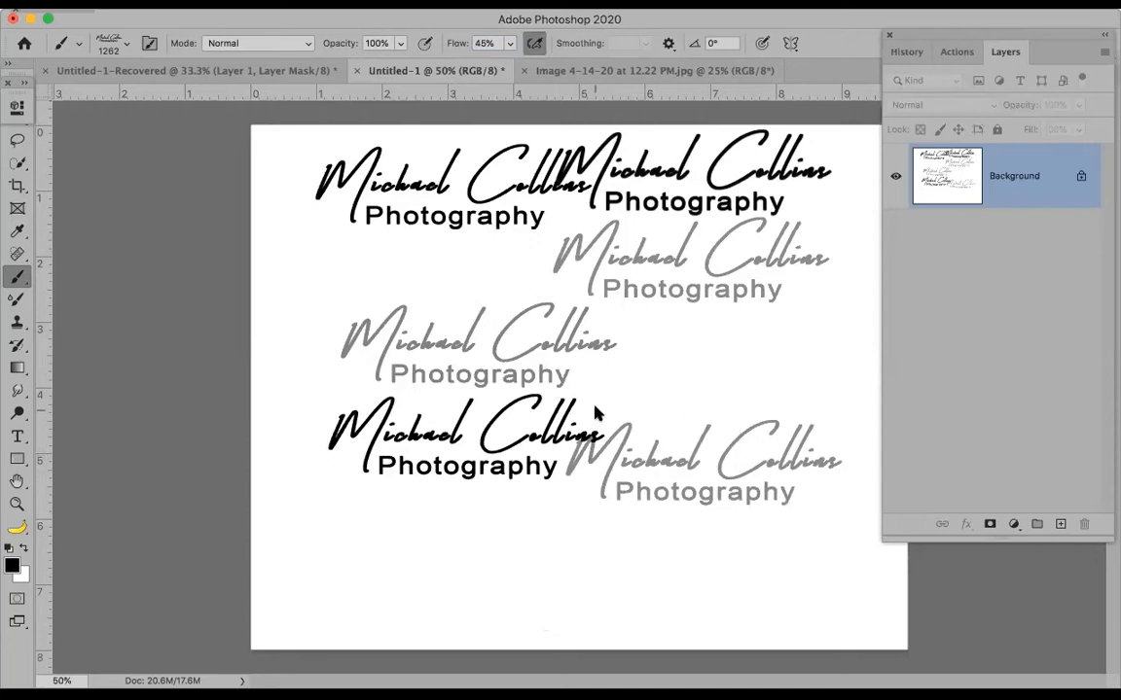
Step: Clear the test stamps, fill the canvas black, then fill it white
key(super+BackSpace)
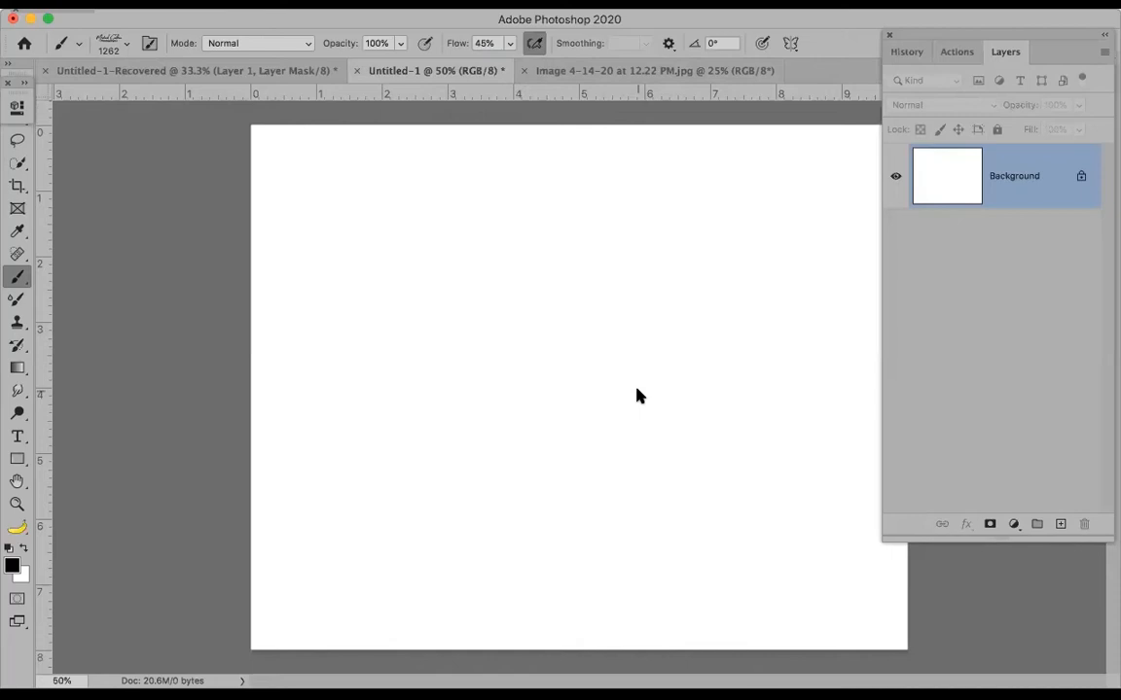
key(alt+BackSpace)
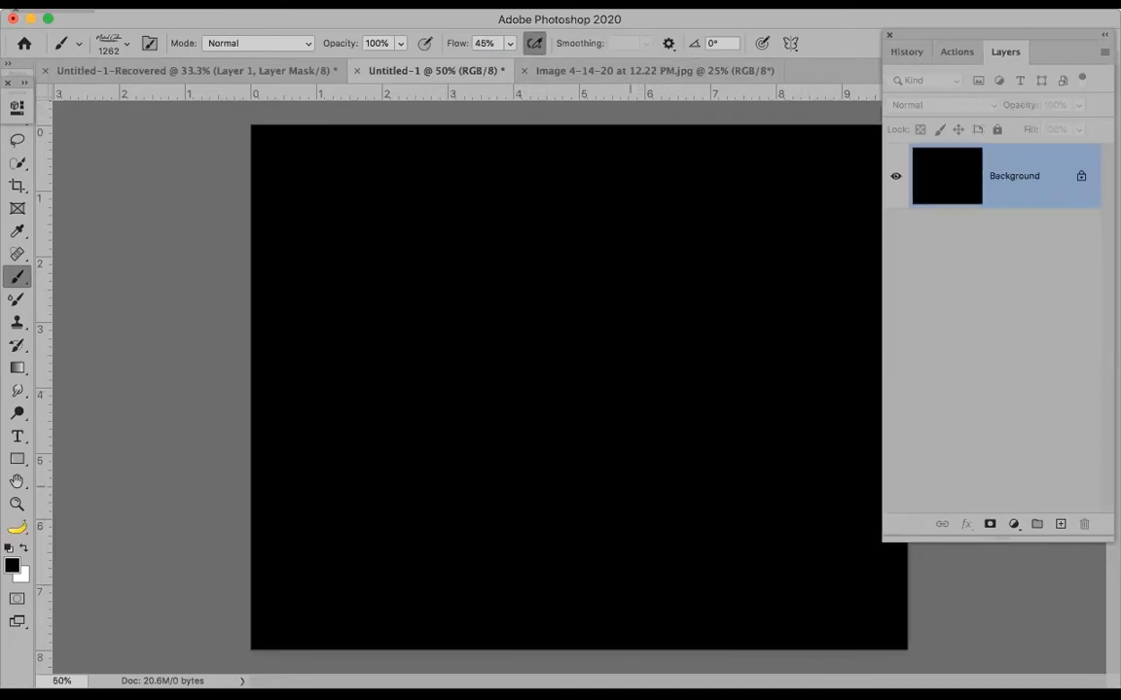
key(ctrl+BackSpace)
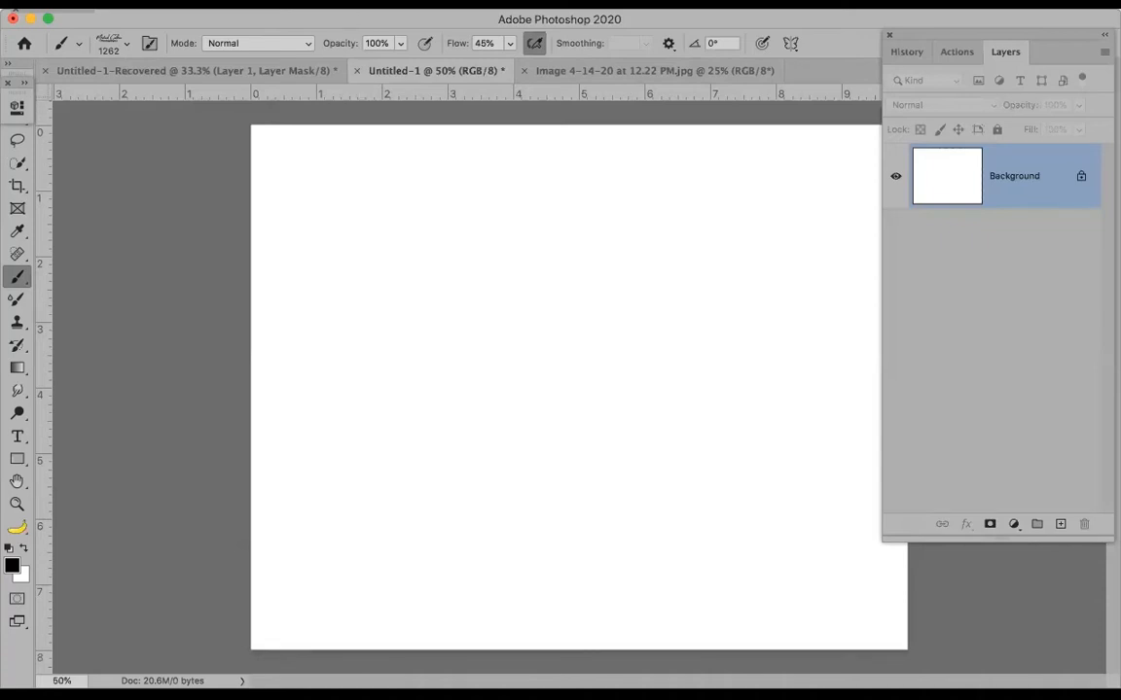
Step: On the Image 4-14-20 photo, paint white at 100% flow, stamp the logo, then undo it
click(581, 72)
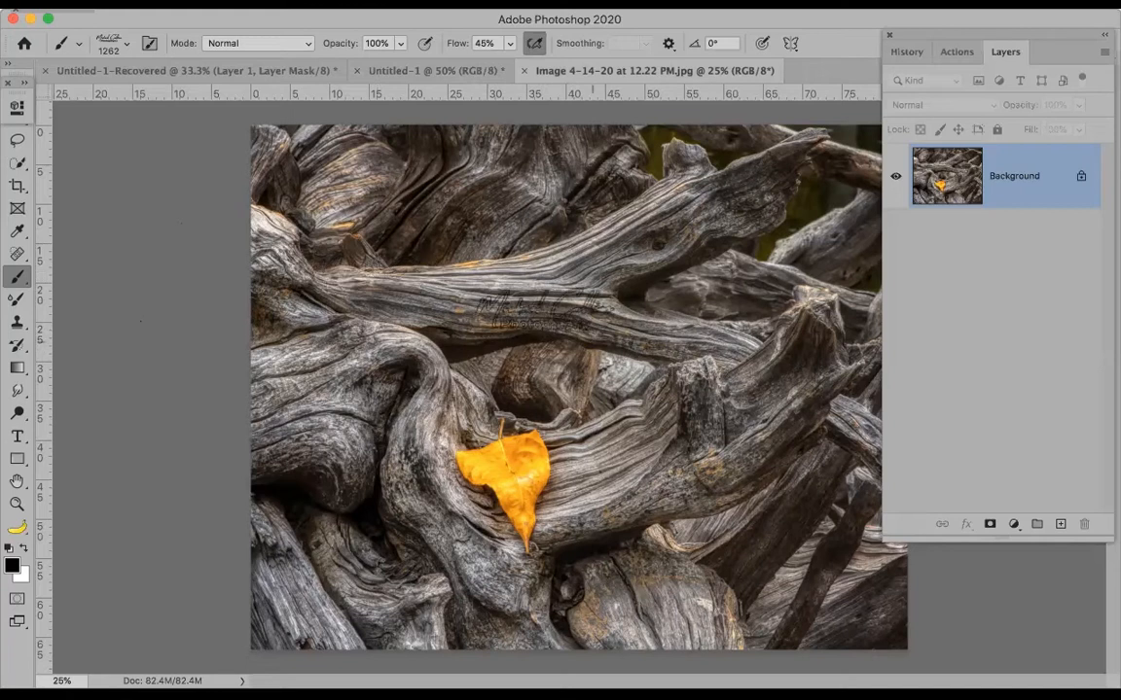
key(x)
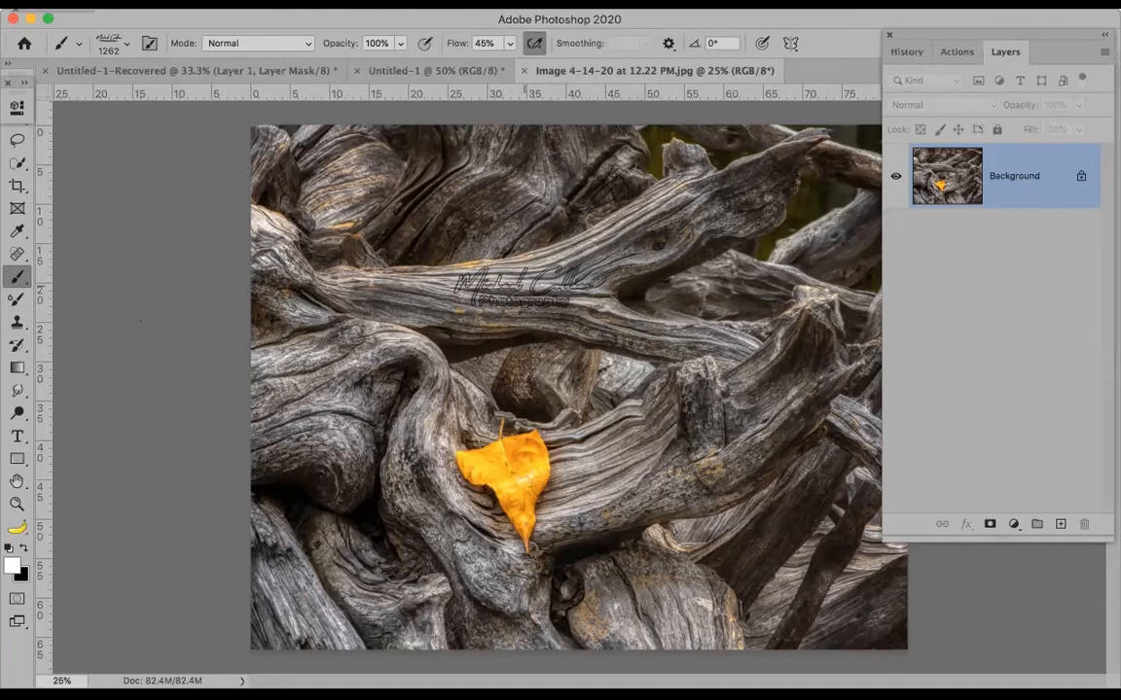
drag(457, 43, 622, 66)
drag(455, 45, 587, 41)
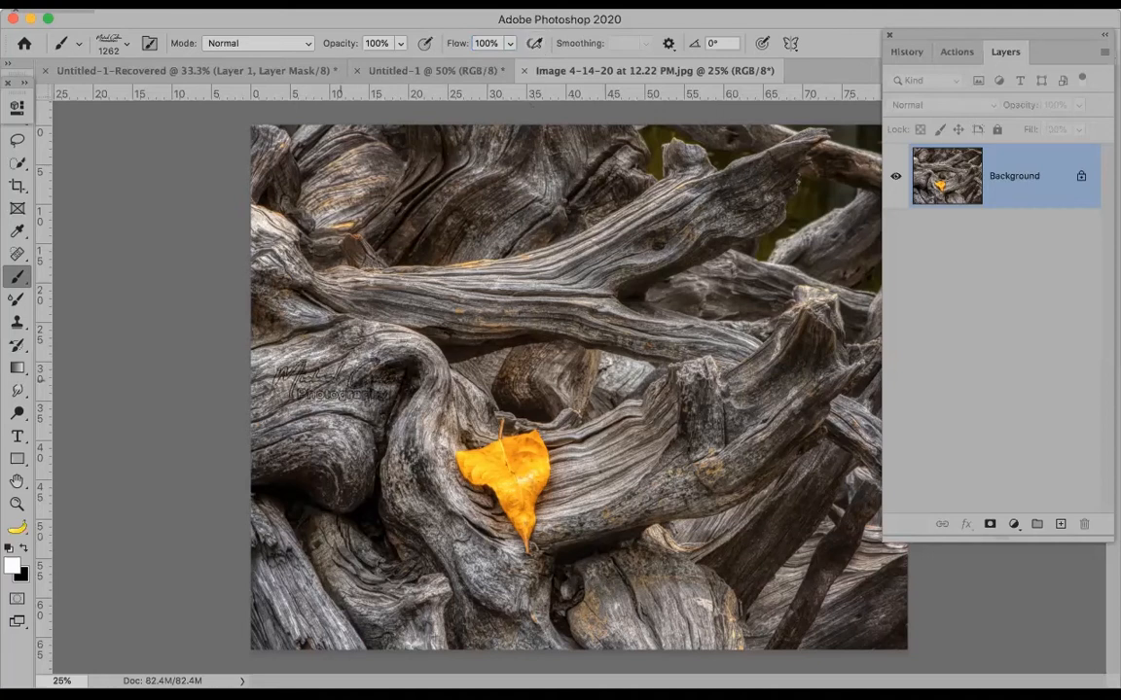
click(339, 382)
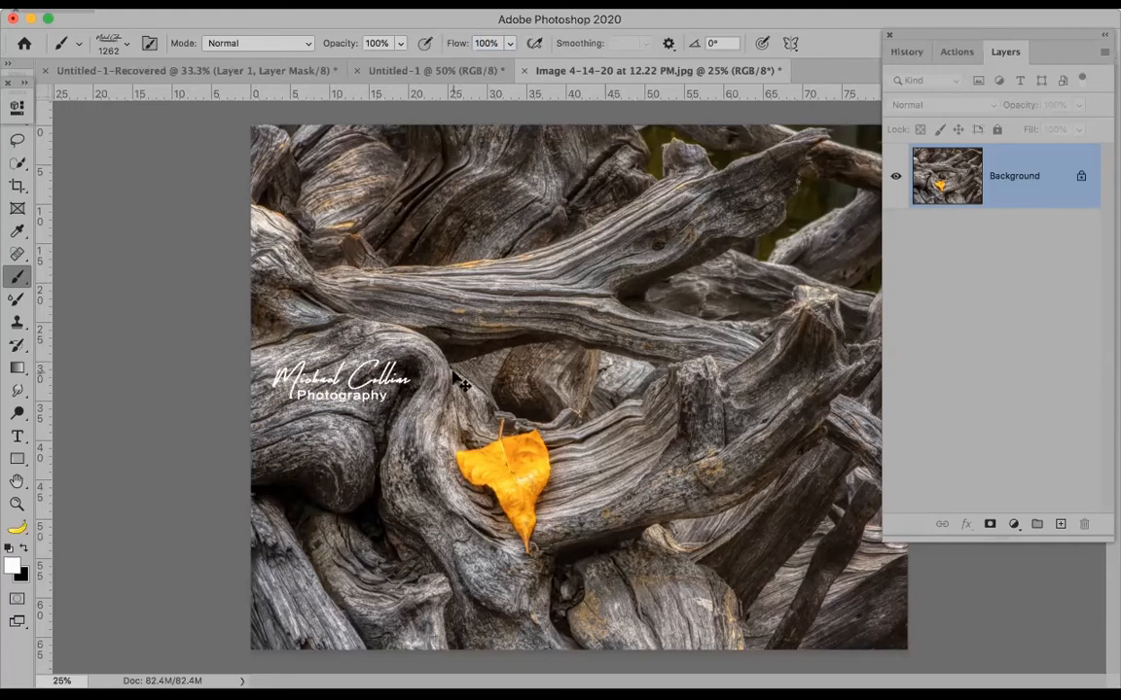
key(super+z)
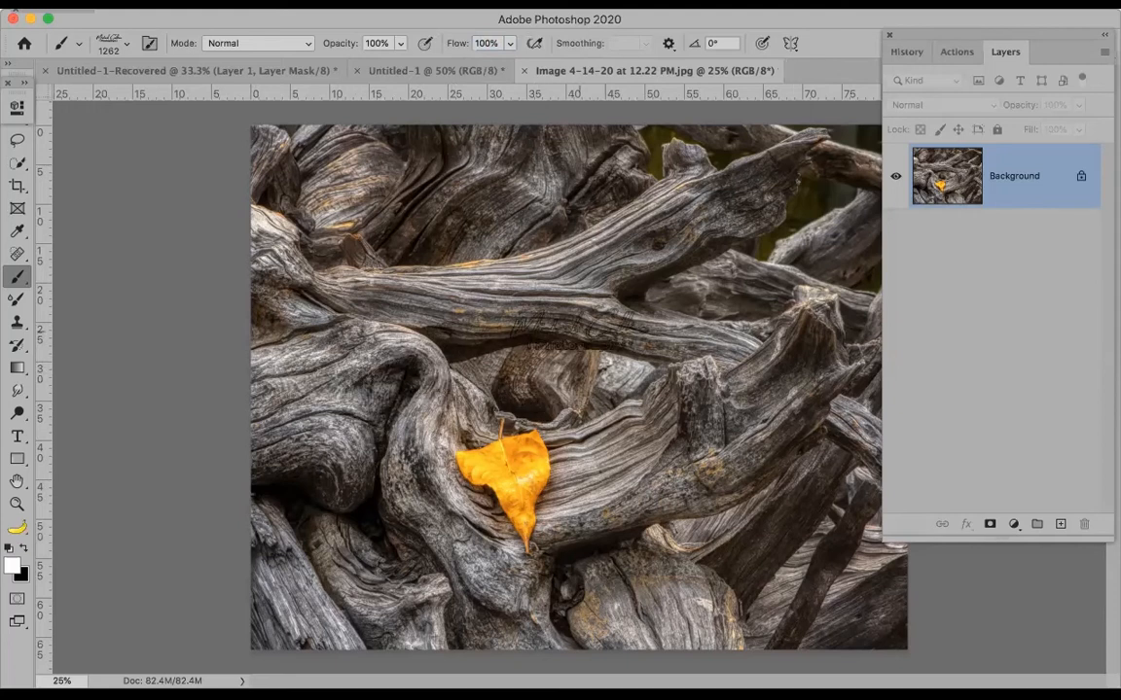
Step: Zoom in to about 70% around the yellow leaf and open the Select menu
key(z)
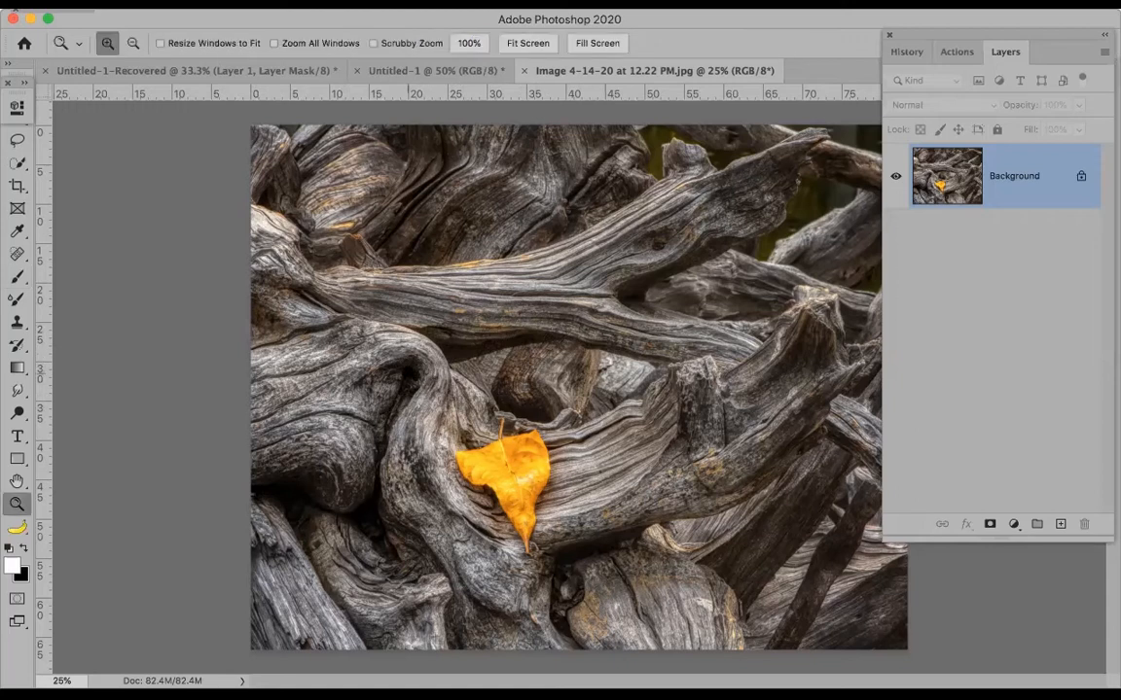
drag(420, 380, 616, 585)
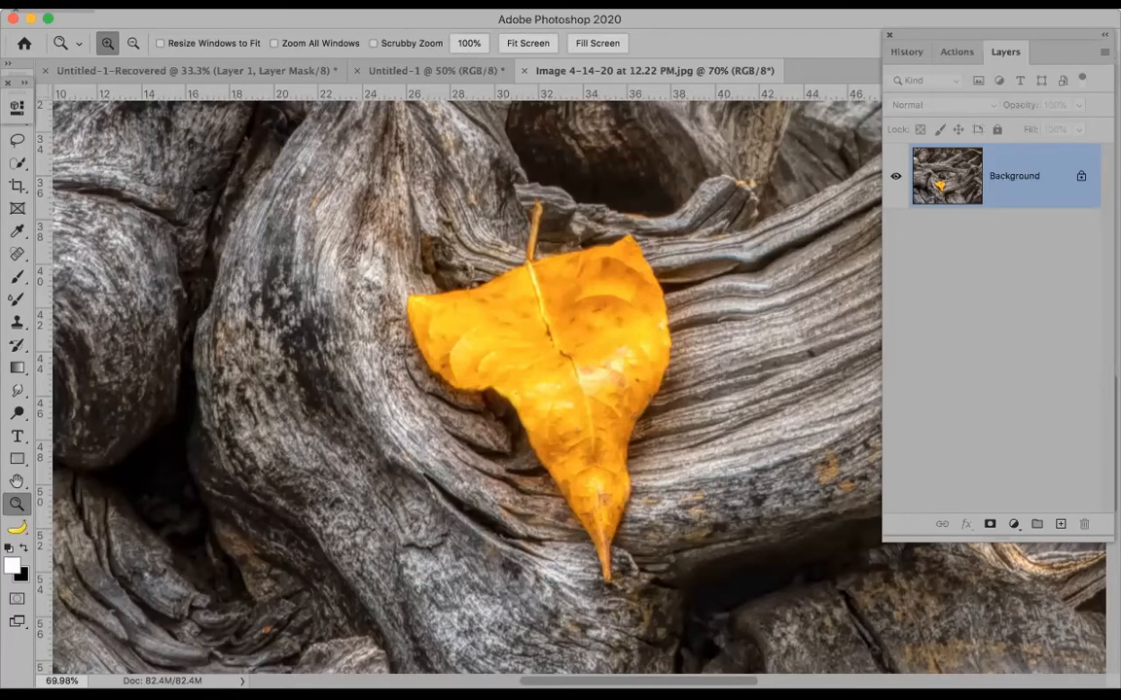
click(357, 4)
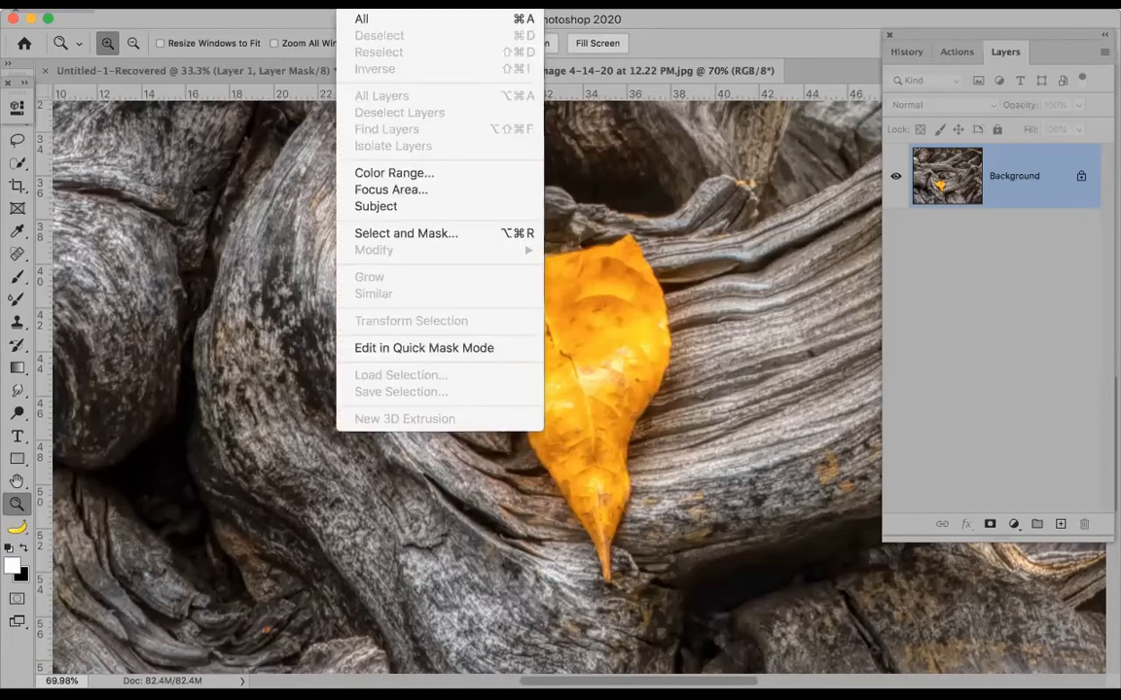
Step: Use Color Range with the leaf's sampled colour at Fuzziness 10 to select the orange leaf
click(393, 173)
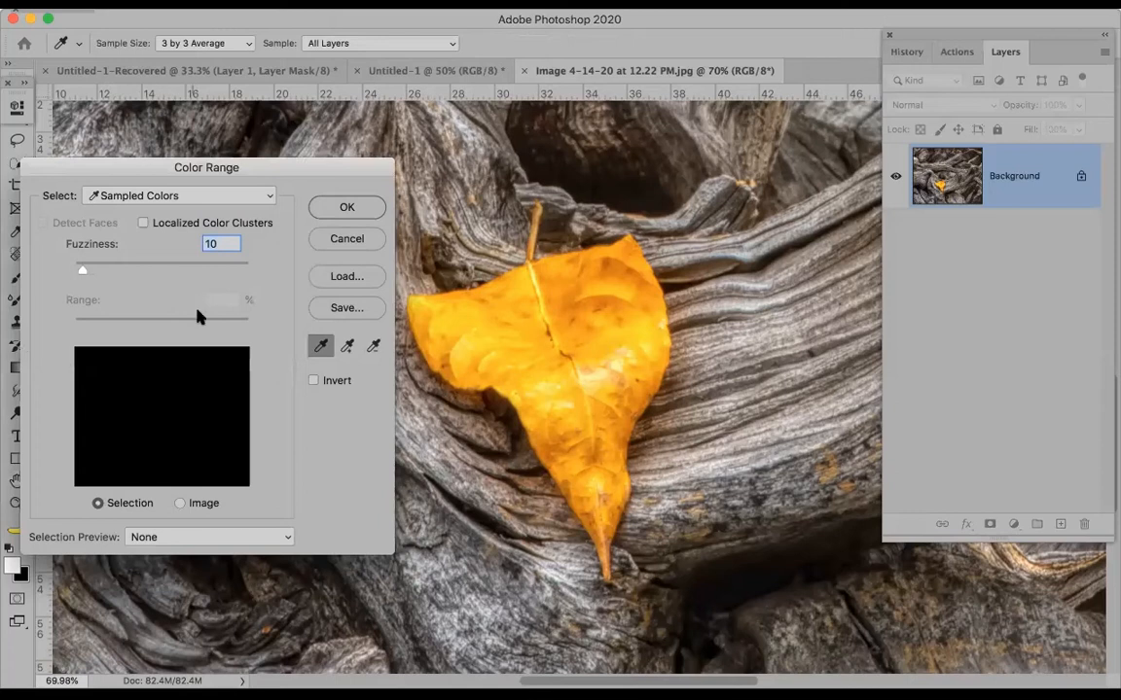
click(273, 196)
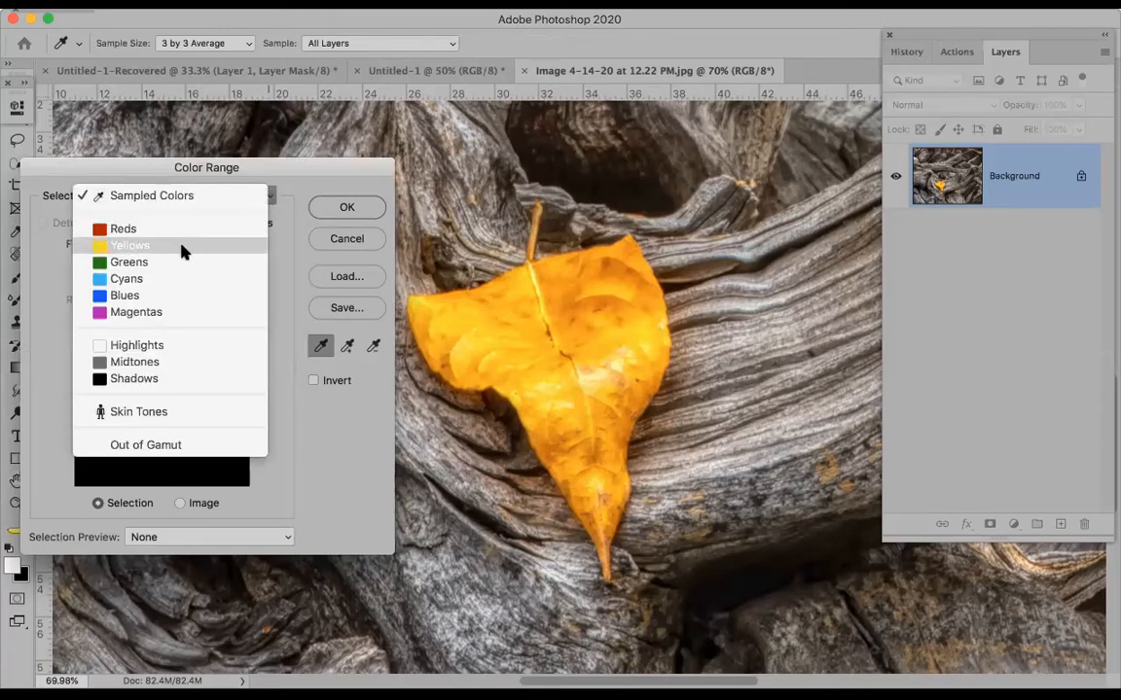
click(185, 248)
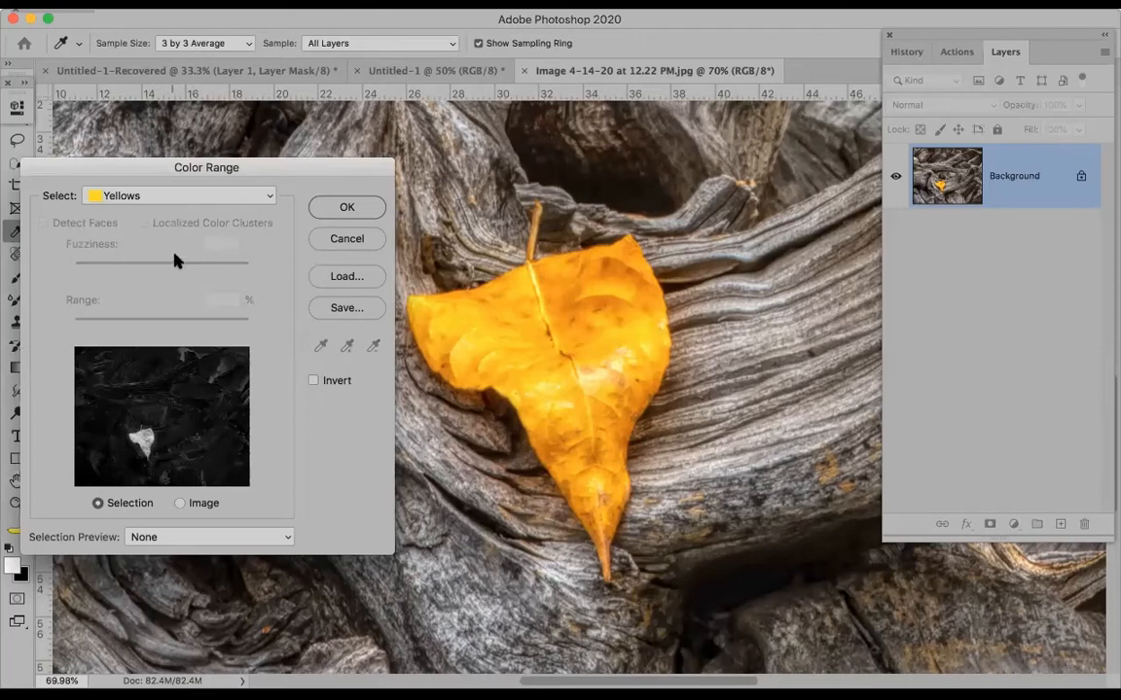
click(262, 197)
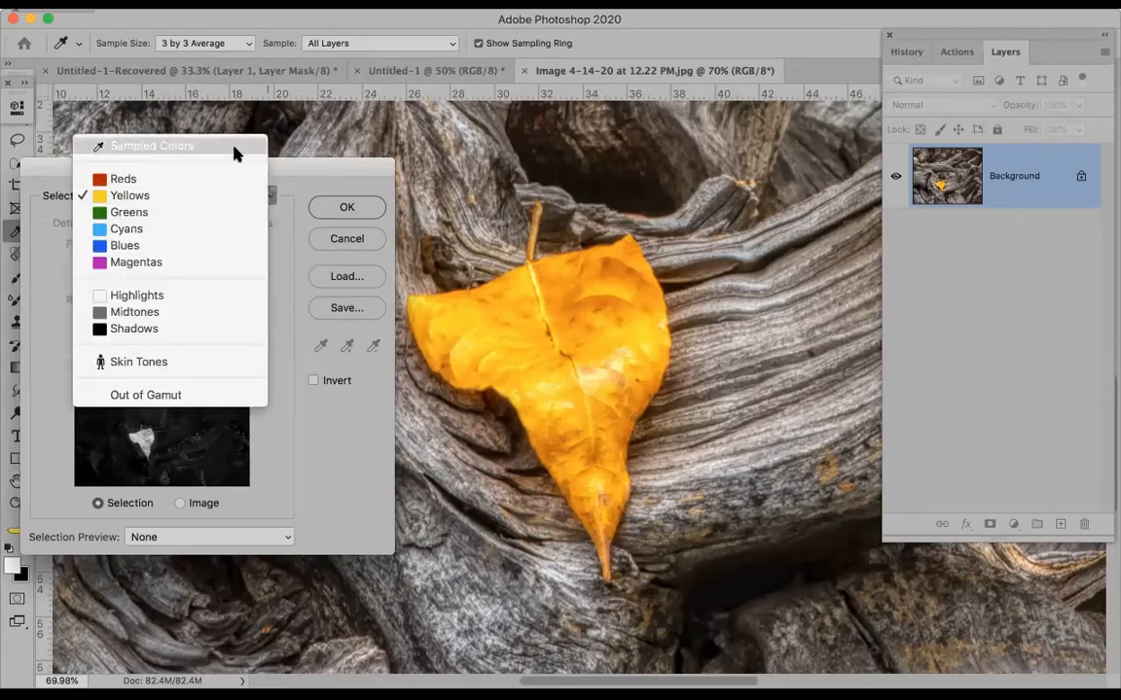
click(236, 151)
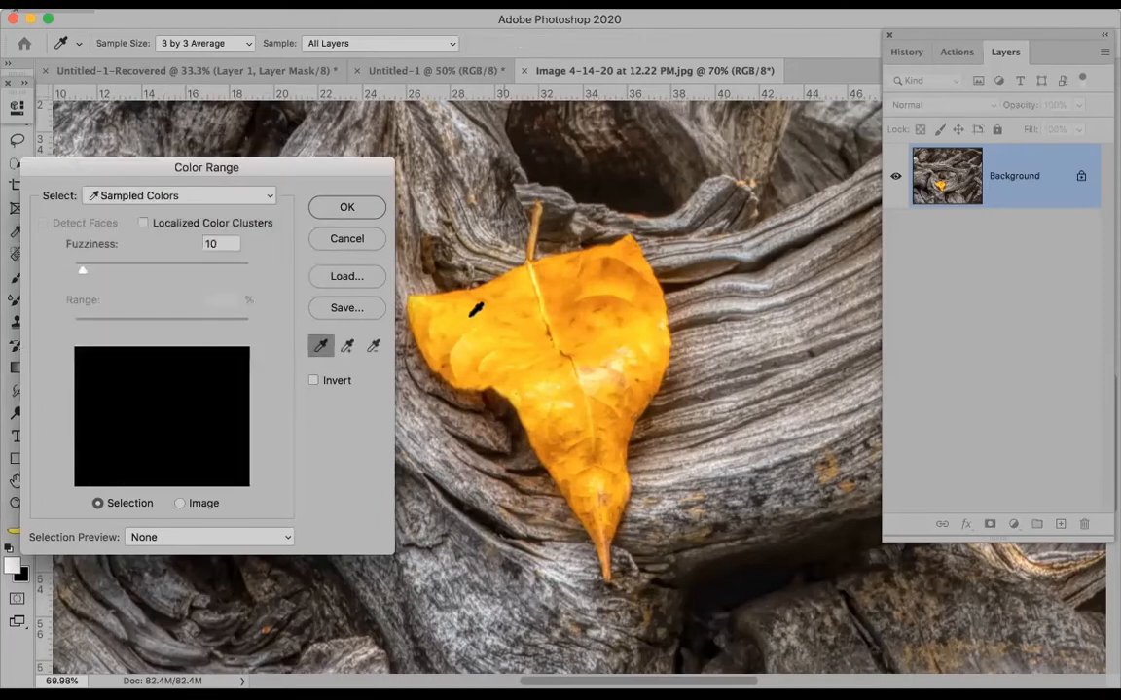
click(463, 316)
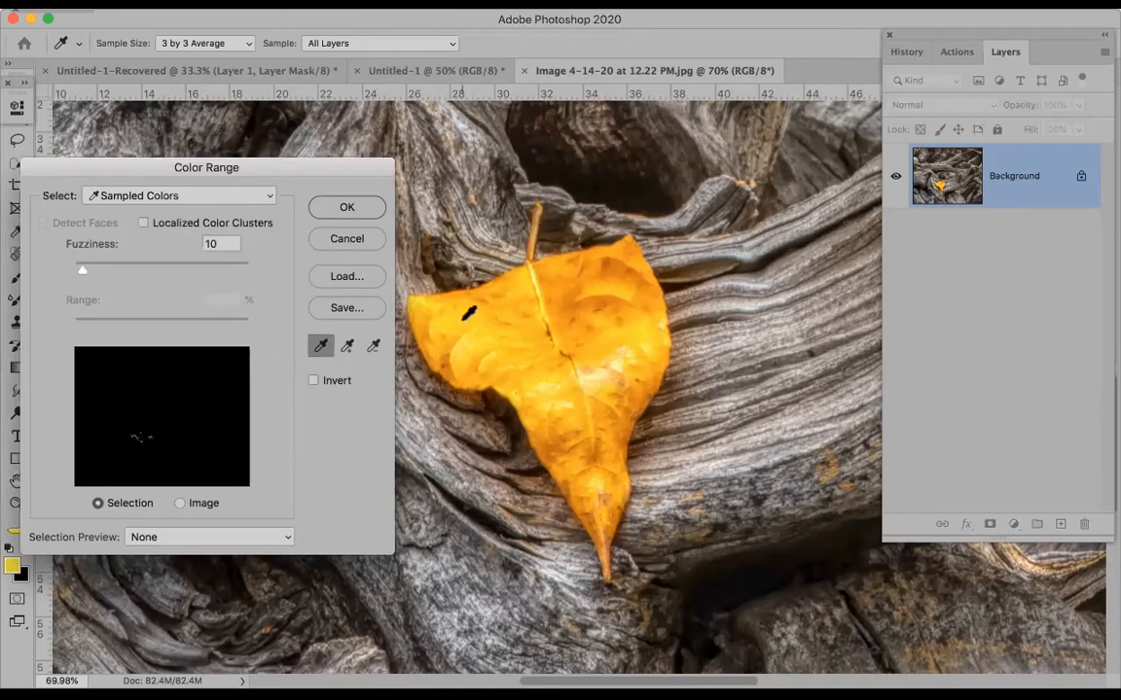
mouse_move(466, 312)
mouse_down()
mouse_move(518, 295)
mouse_move(492, 321)
mouse_move(483, 317)
mouse_move(617, 292)
mouse_move(596, 329)
mouse_move(620, 296)
mouse_move(591, 351)
mouse_move(607, 556)
mouse_up()
shift+click(493, 317)
click(347, 346)
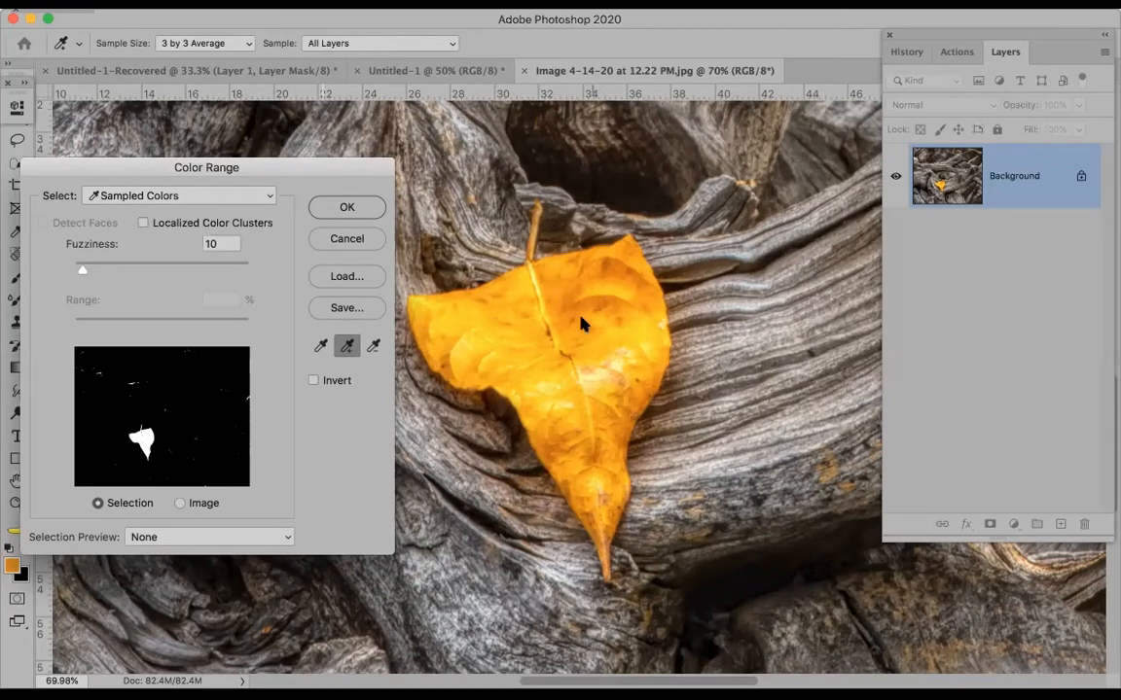
click(319, 347)
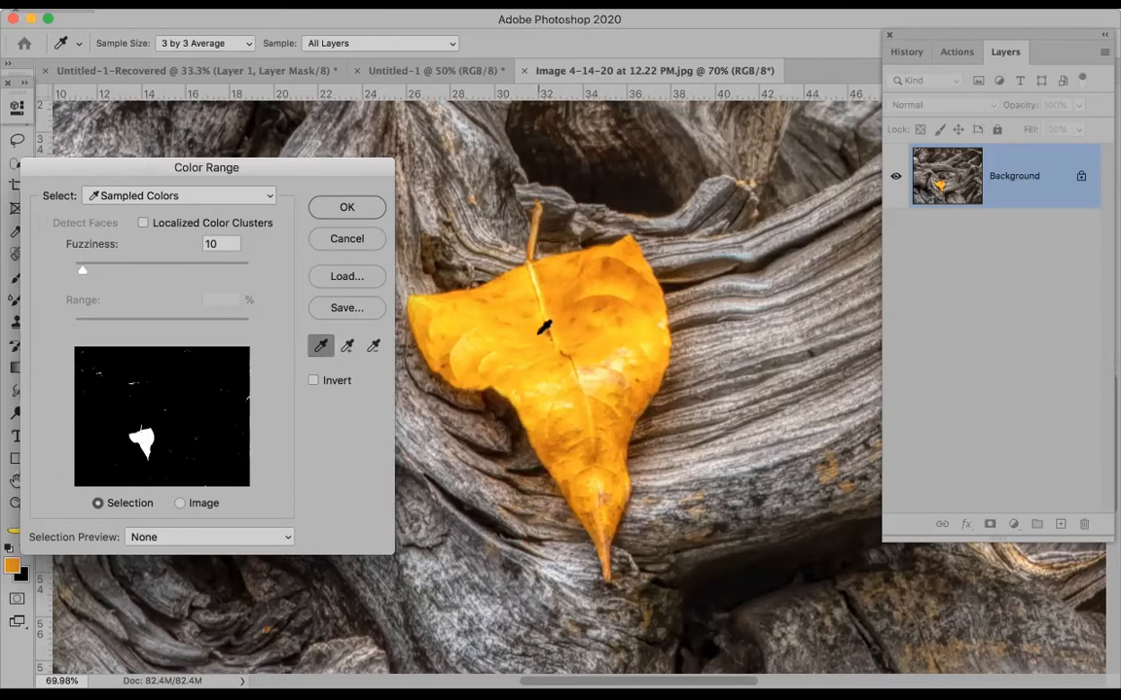
click(348, 209)
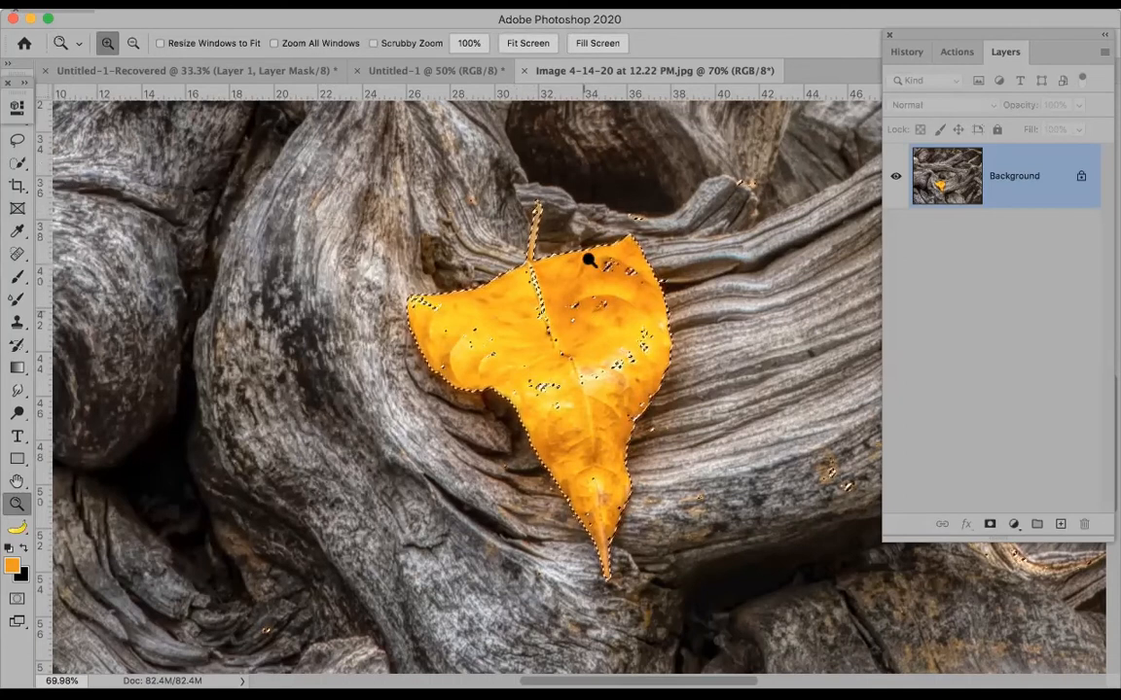
Step: Try Select > Similar, undo its spread into the bark, and pick the Quick Selection tool
click(357, 4)
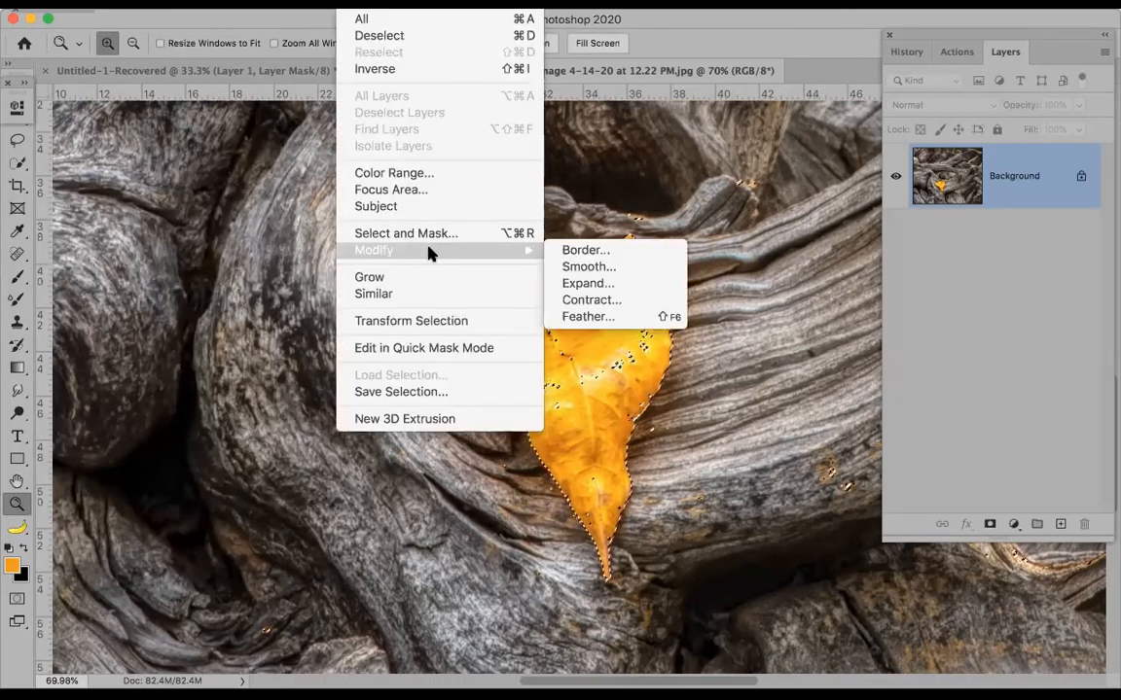
click(404, 295)
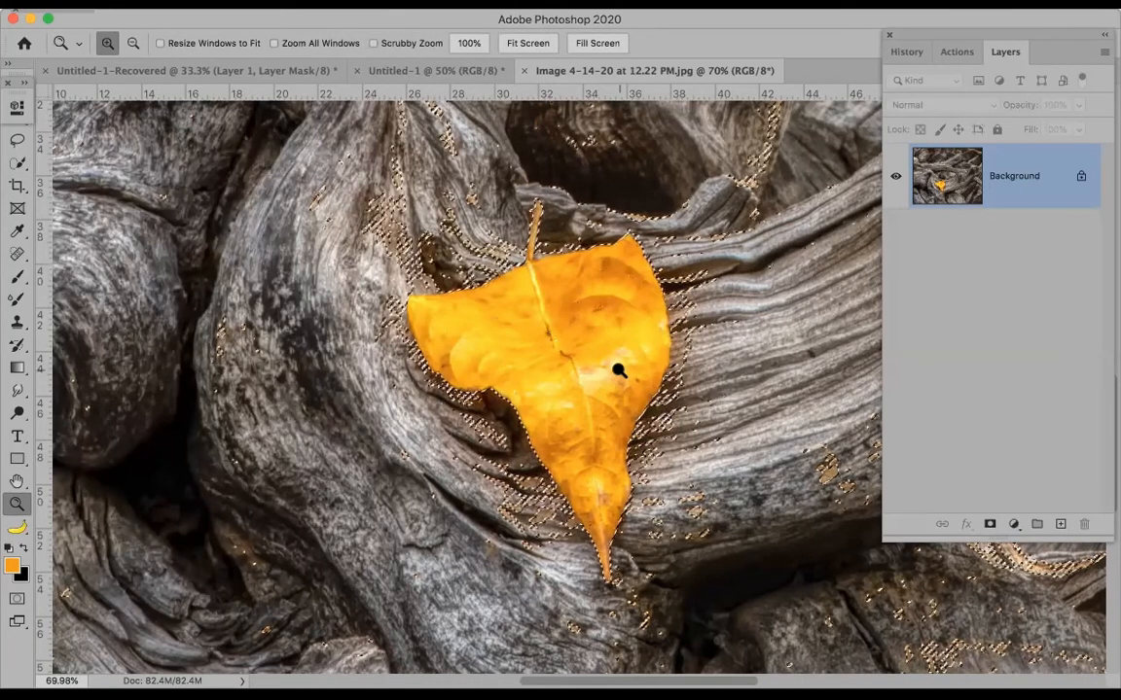
key(super+z)
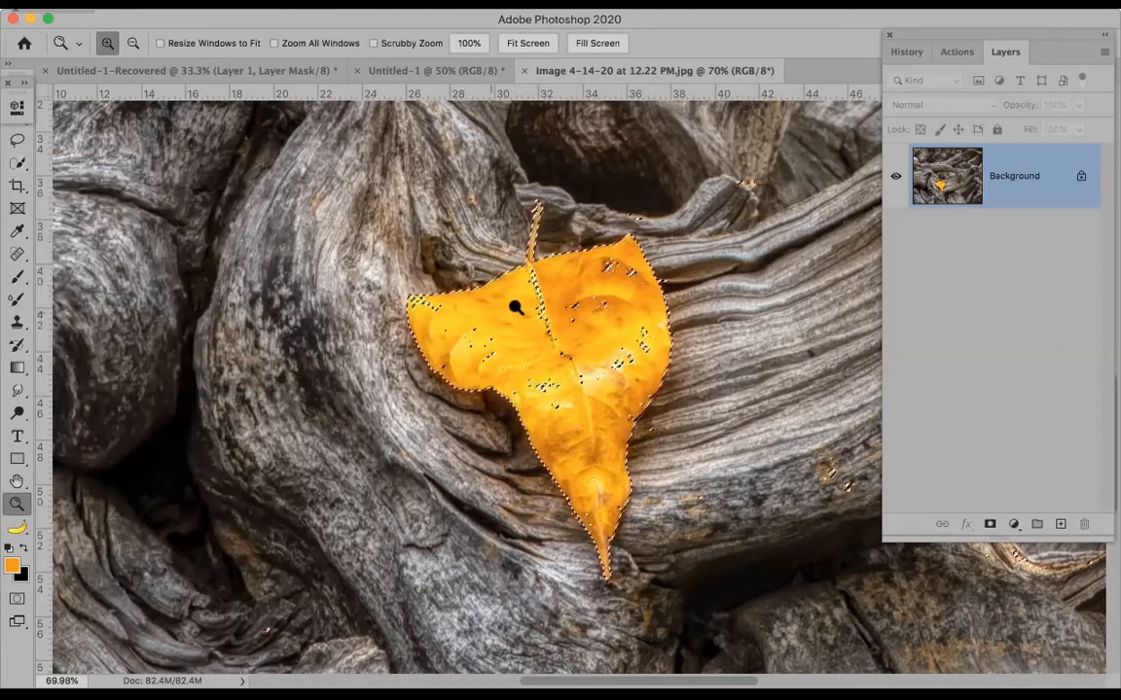
click(18, 164)
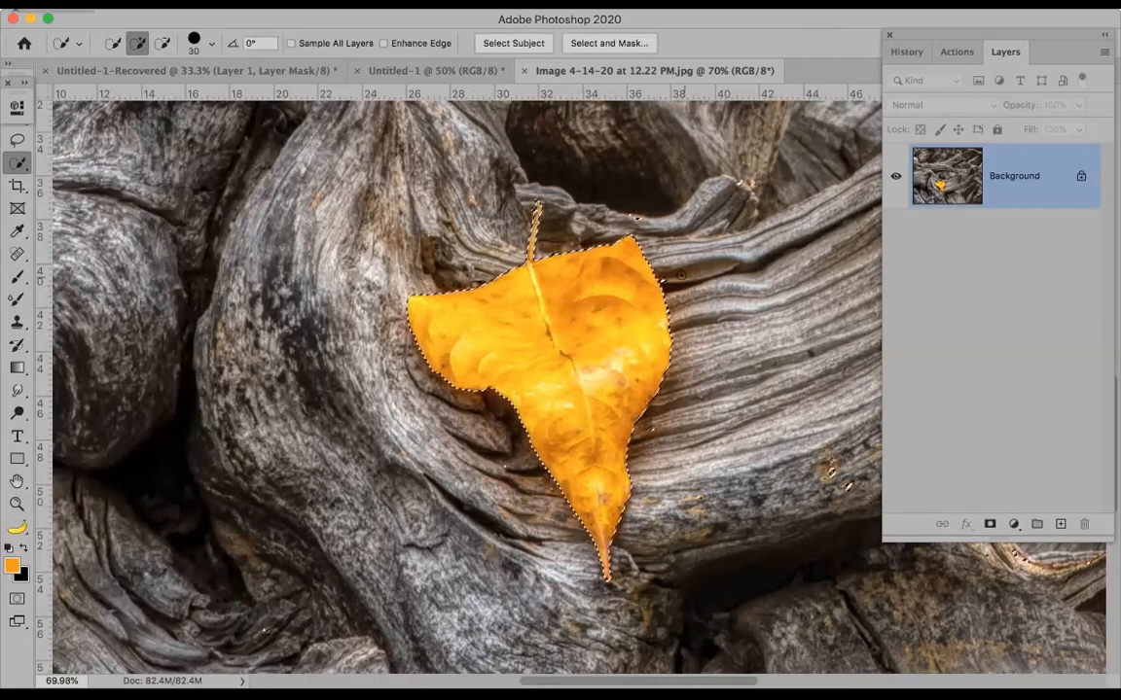
Step: Subtract the stray bark patches from the leaf selection using a 250 px Quick Selection brush
key(alt)
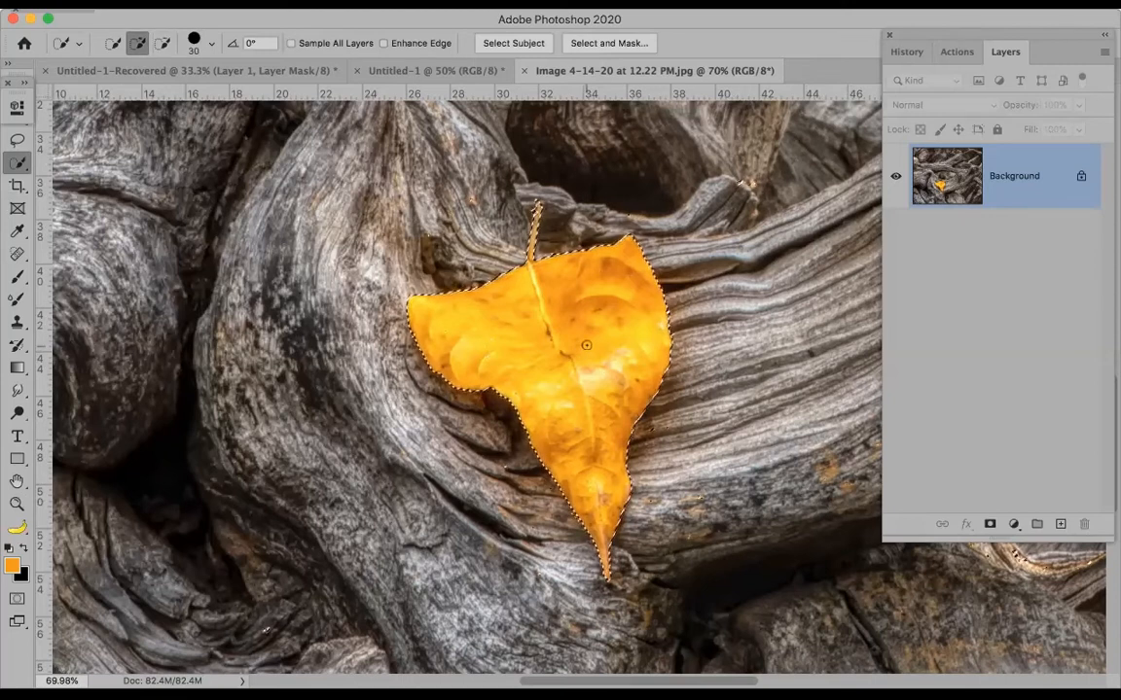
key(super+0)
key(bracketleft)
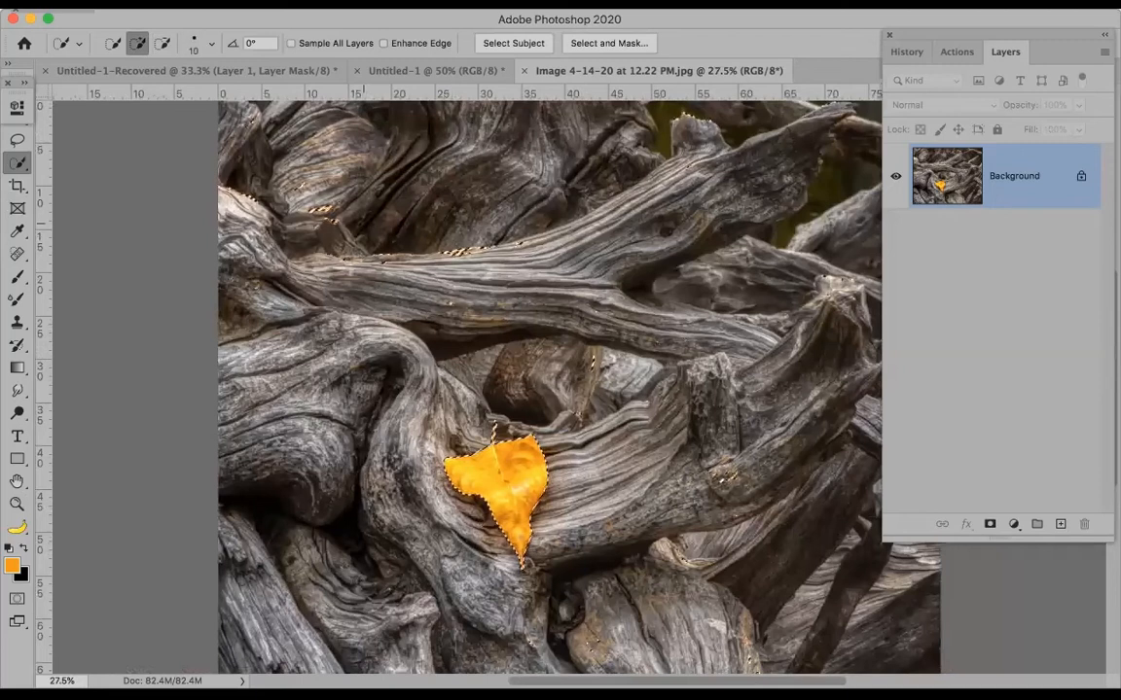
key(bracketright)
key(bracketright)
key(bracketright)
key(bracketright)
key(bracketright)
key(bracketright)
key(bracketright)
key(bracketright)
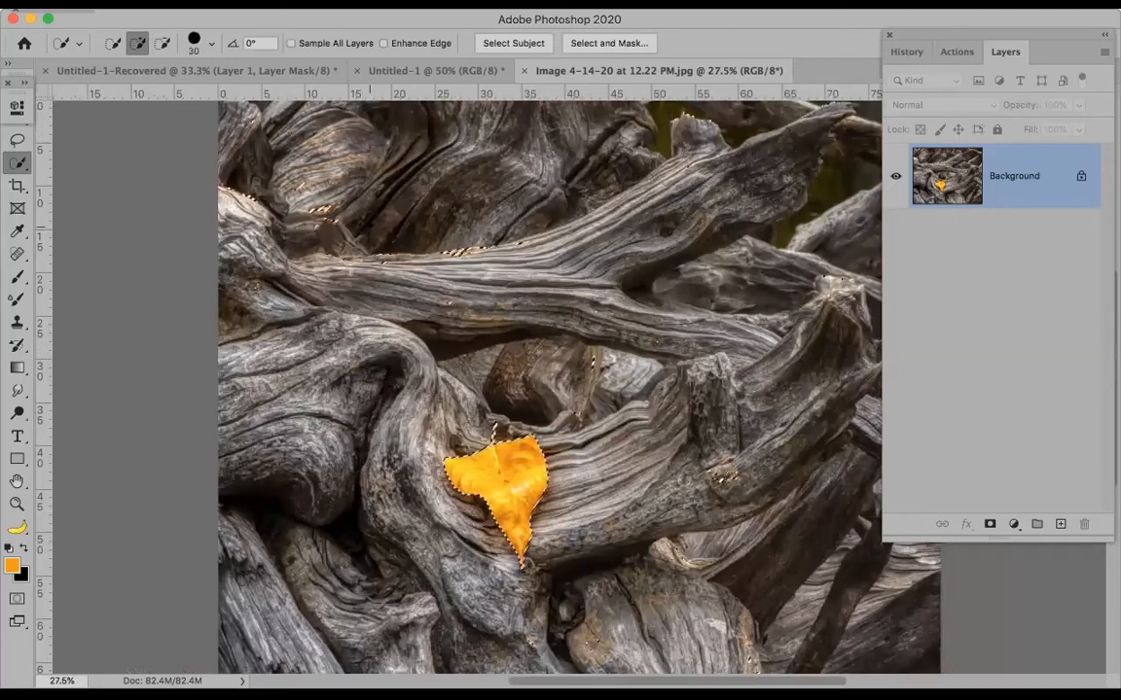
key(bracketright)
key(bracketright)
key(bracketright)
key(bracketright)
key(bracketright)
key(bracketright)
key(bracketright)
key(alt)
mouse_move(243, 206)
mouse_down()
mouse_move(283, 175)
mouse_move(300, 219)
mouse_move(513, 252)
mouse_move(549, 248)
mouse_move(592, 359)
mouse_move(609, 350)
mouse_move(590, 308)
mouse_up()
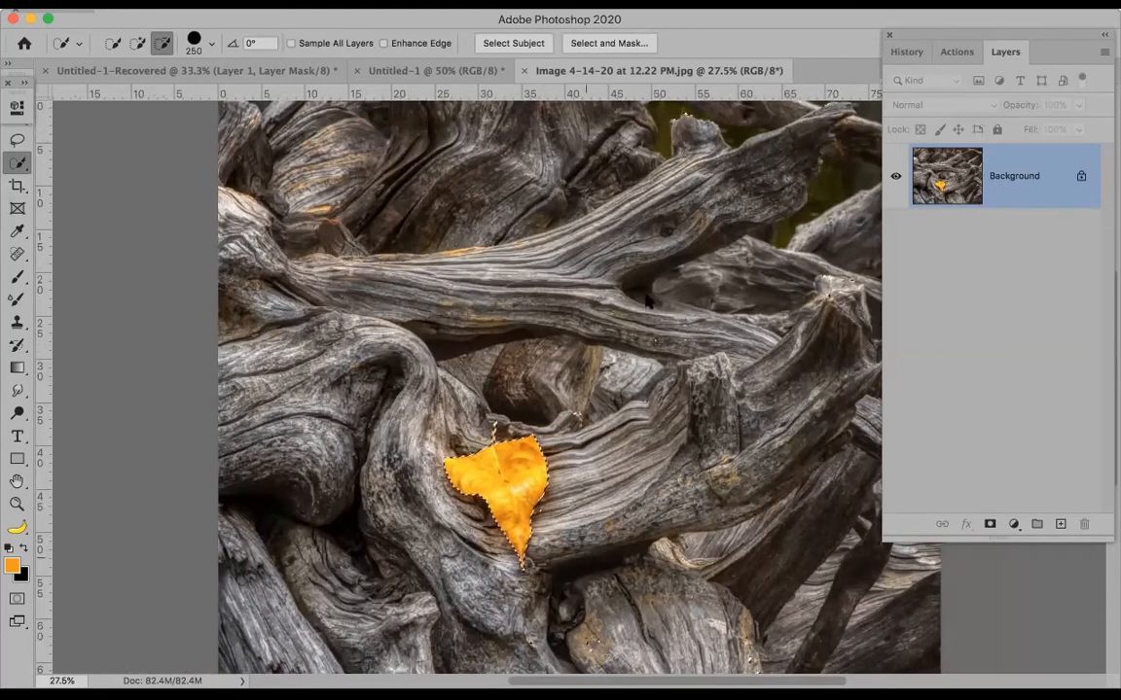
key(alt)
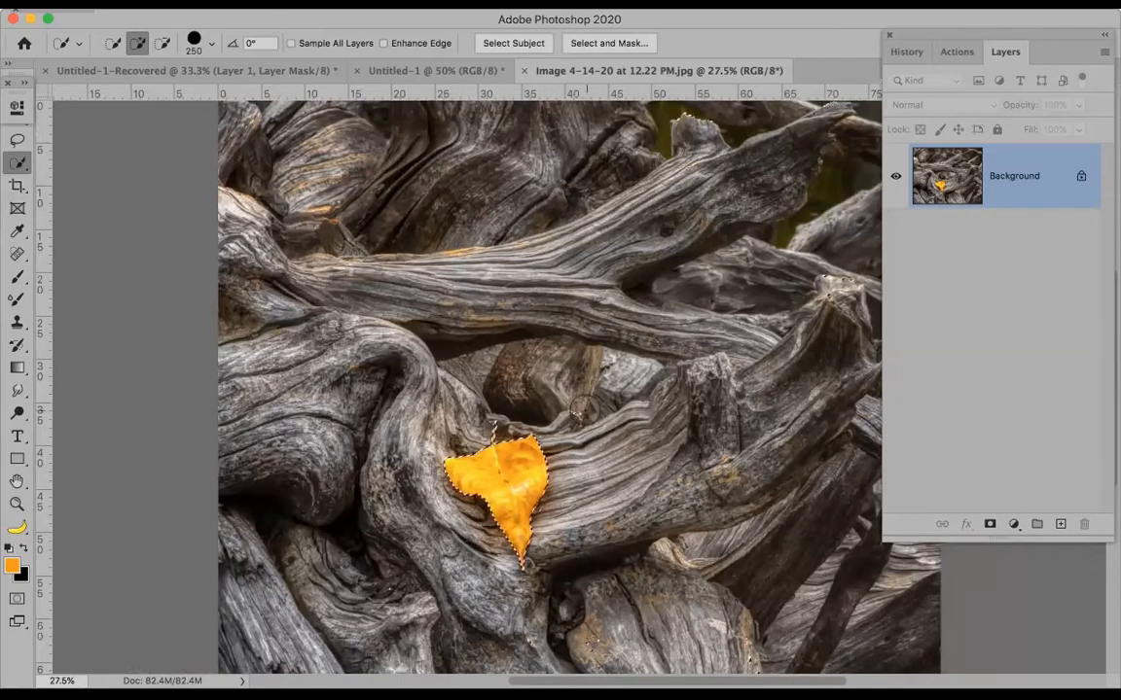
key(alt)
Step: Apply a Threshold adjustment at level 220 to the selected leaf
click(216, 4)
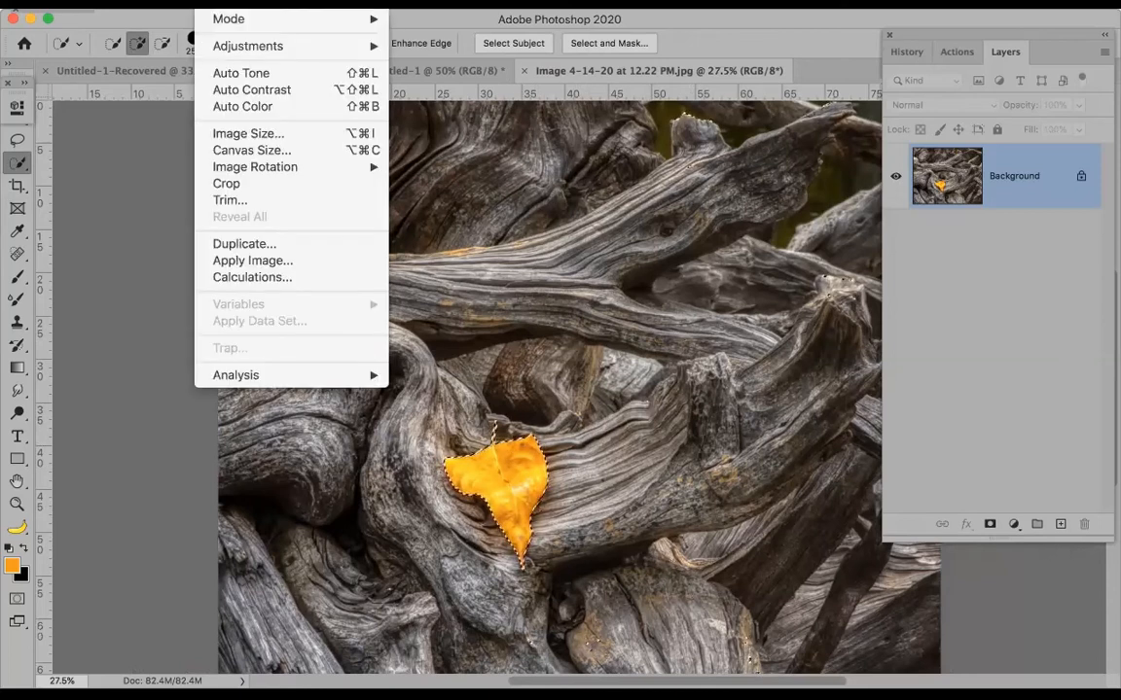
mouse_move(240, 46)
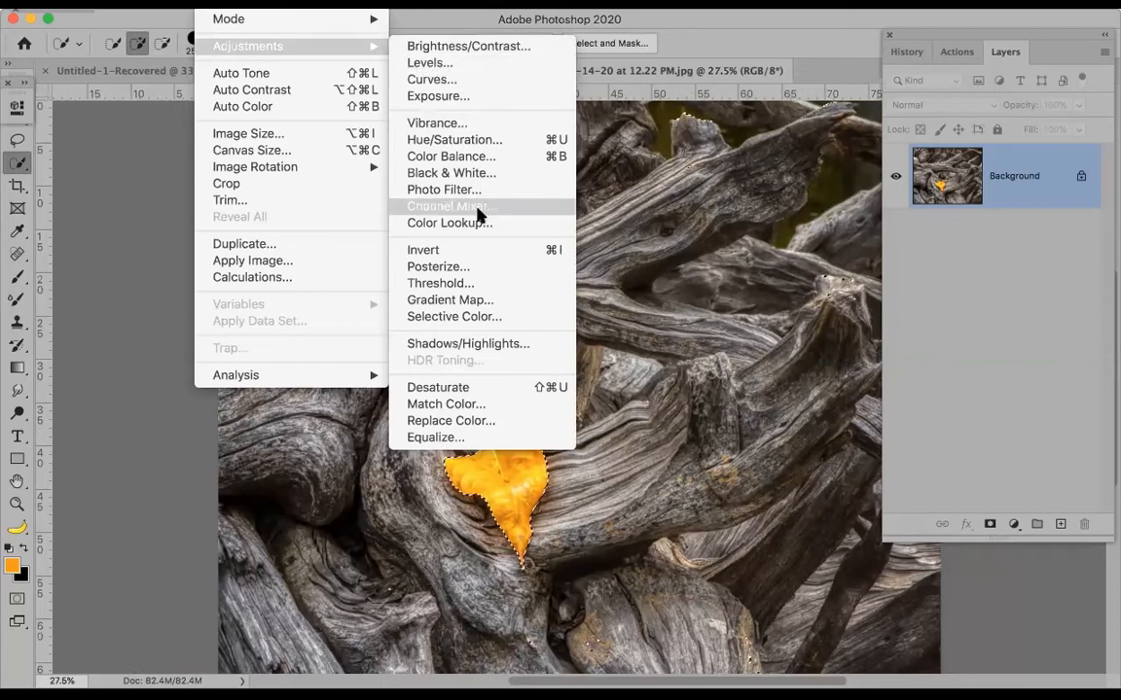
click(454, 284)
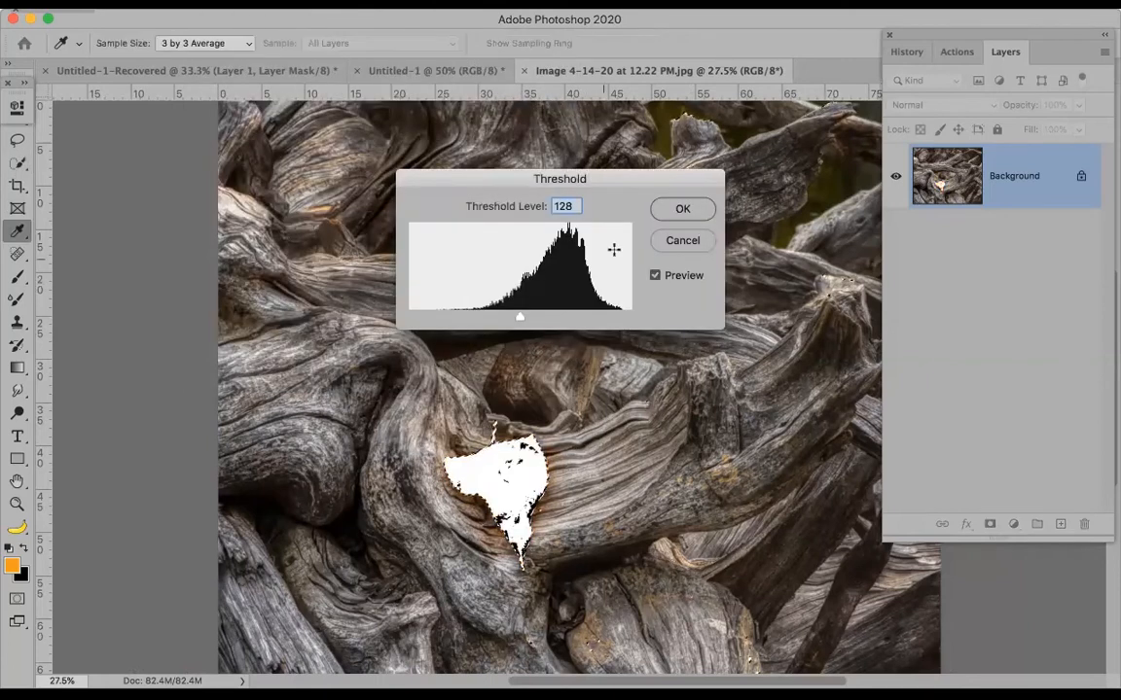
drag(503, 320, 630, 320)
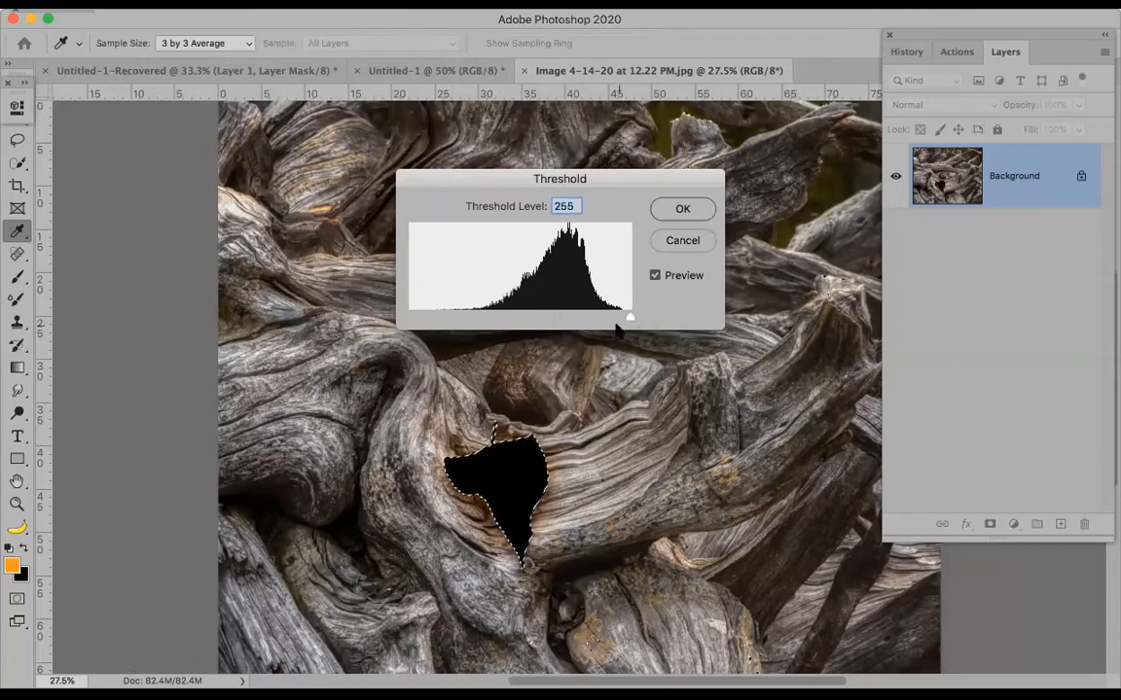
drag(628, 319, 603, 321)
drag(600, 319, 599, 318)
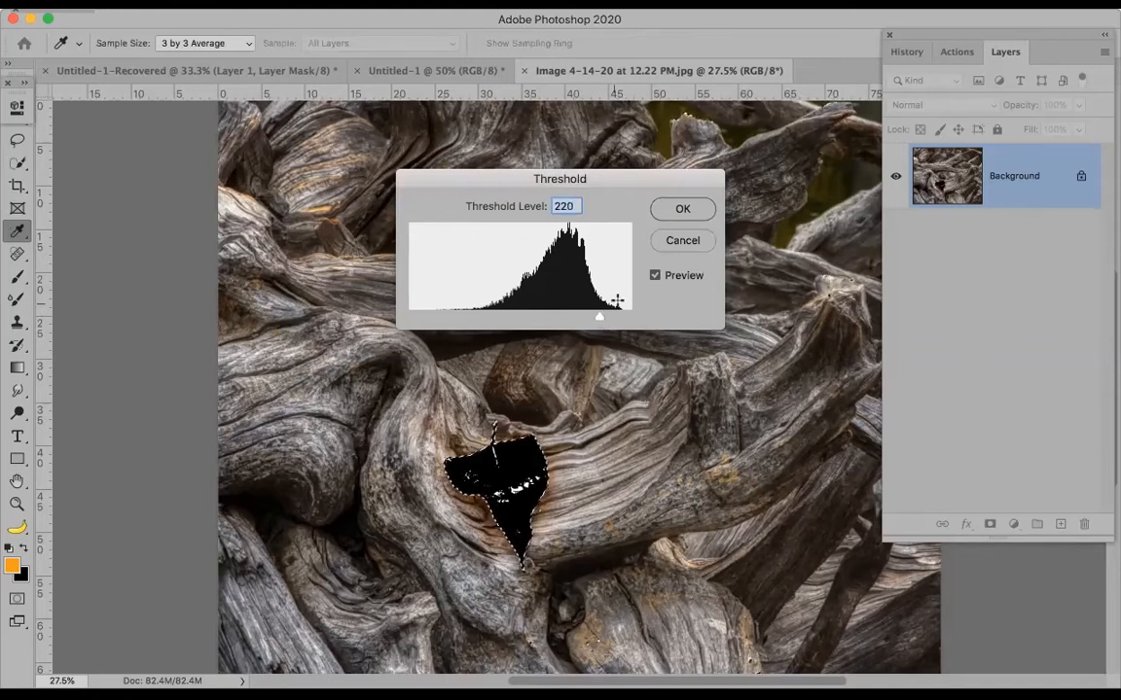
click(682, 211)
key(w)
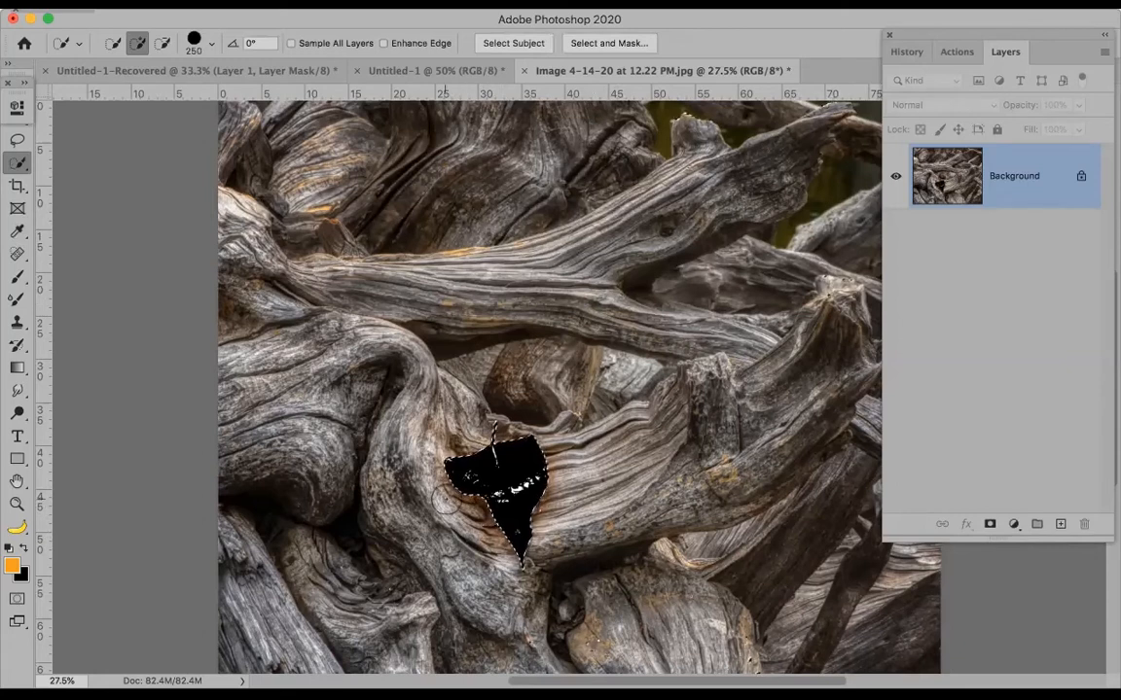
Step: Copy the selected black leaf onto a new Layer 1 with Cmd+J
click(175, 4)
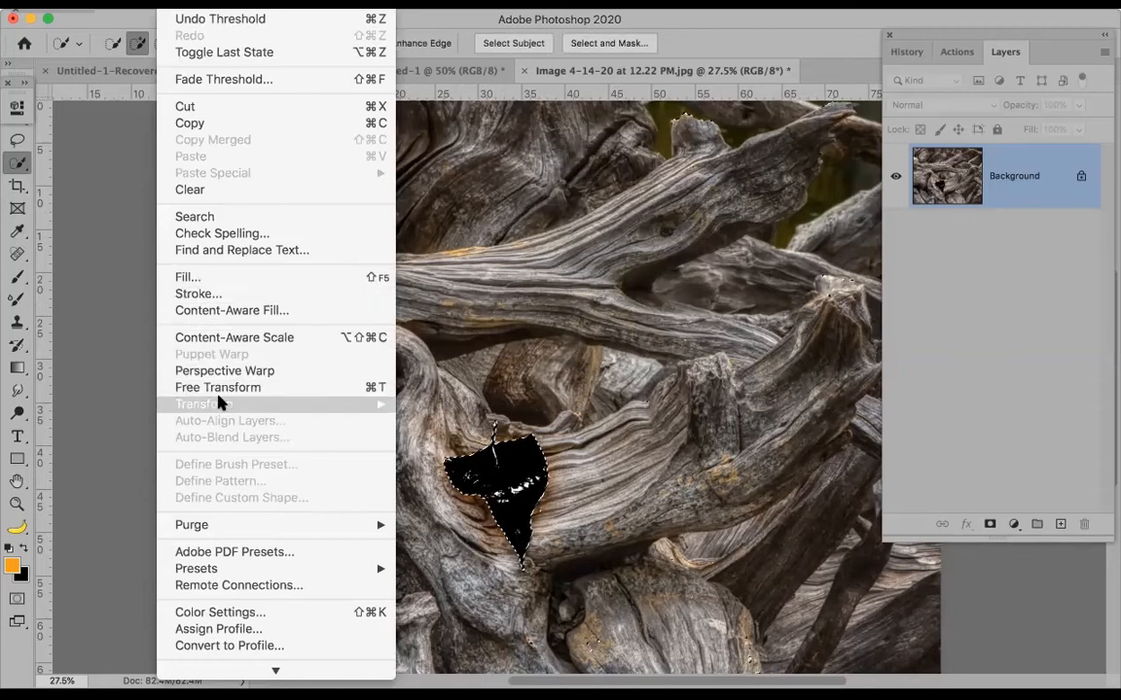
mouse_move(221, 403)
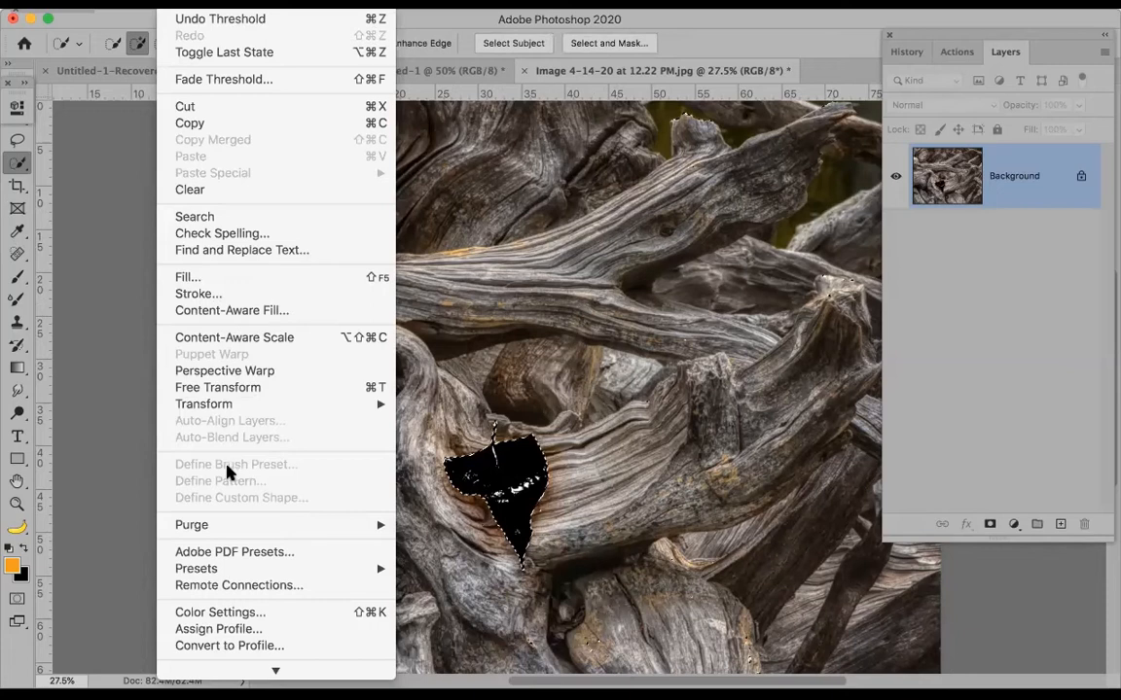
click(728, 37)
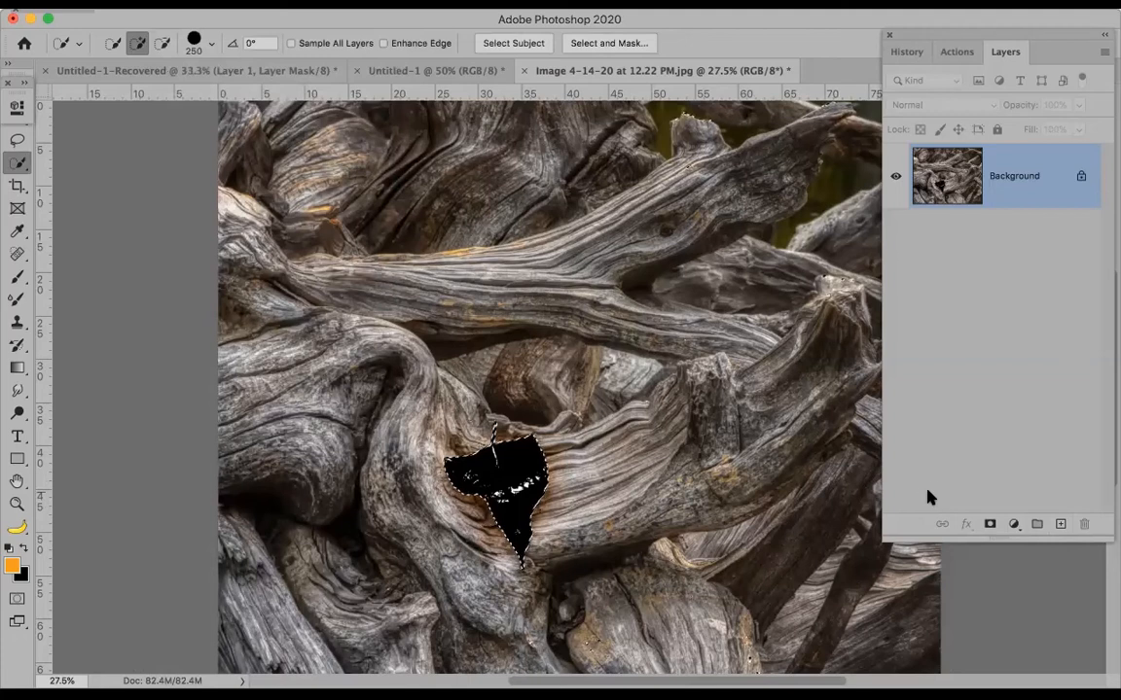
key(super+j)
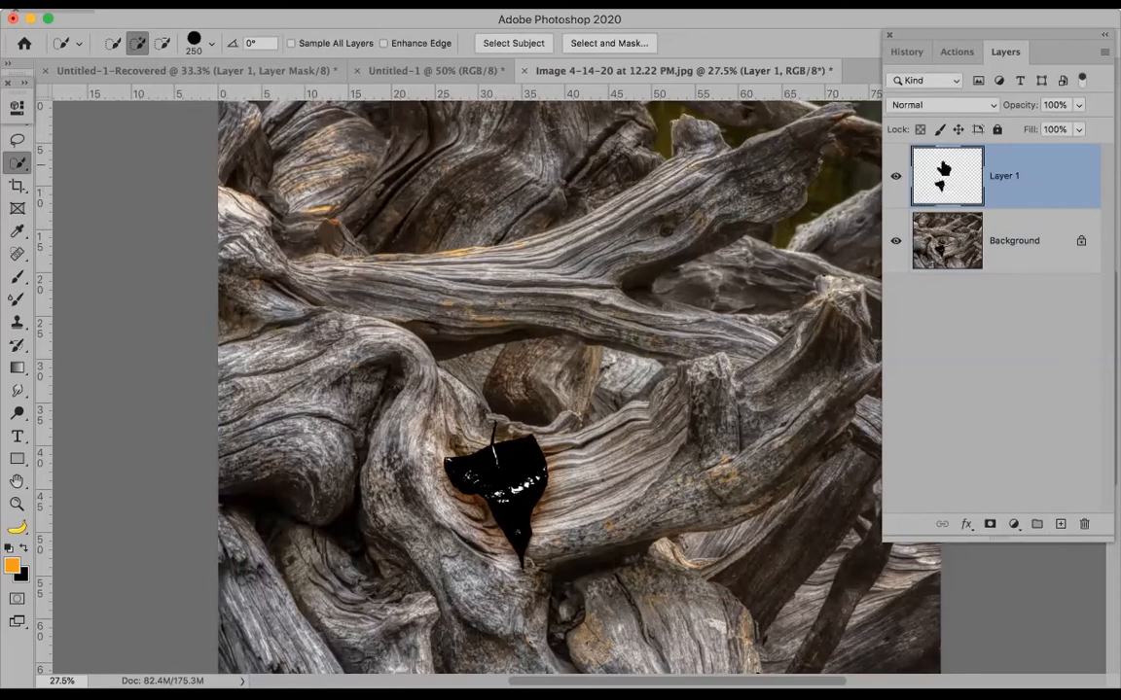
Step: Hide the driftwood Background layer so only the leaf on Layer 1 shows
click(895, 242)
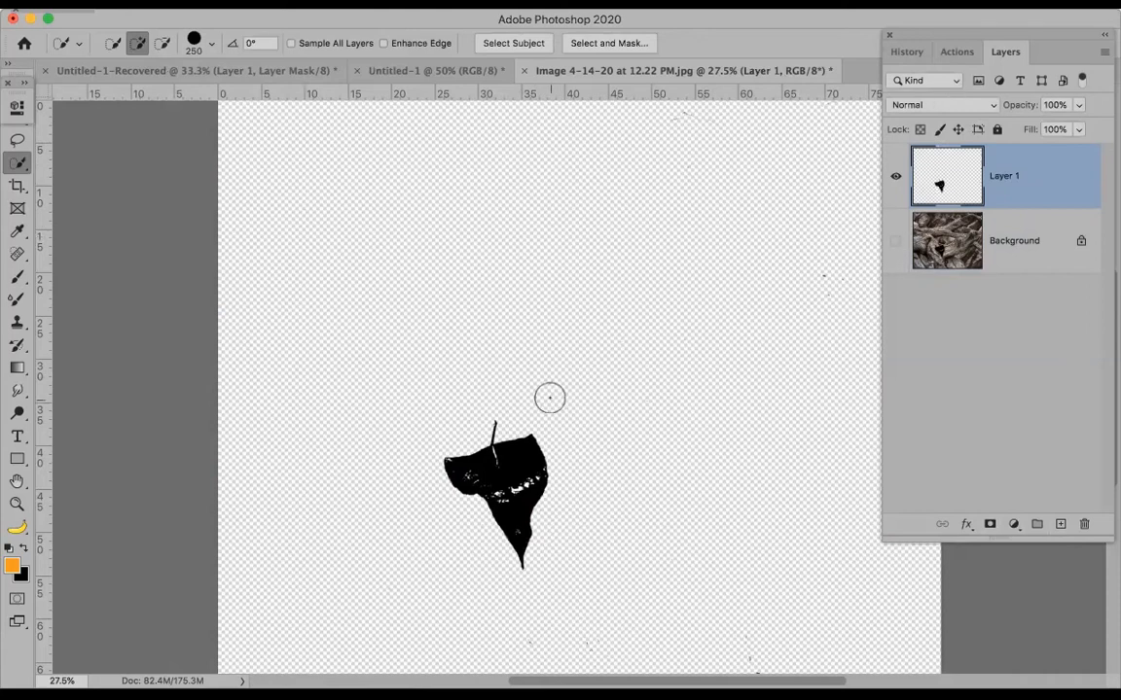
Step: Draw a rectangular marquee around the black leaf on Layer 1
key(m)
drag(417, 407, 586, 581)
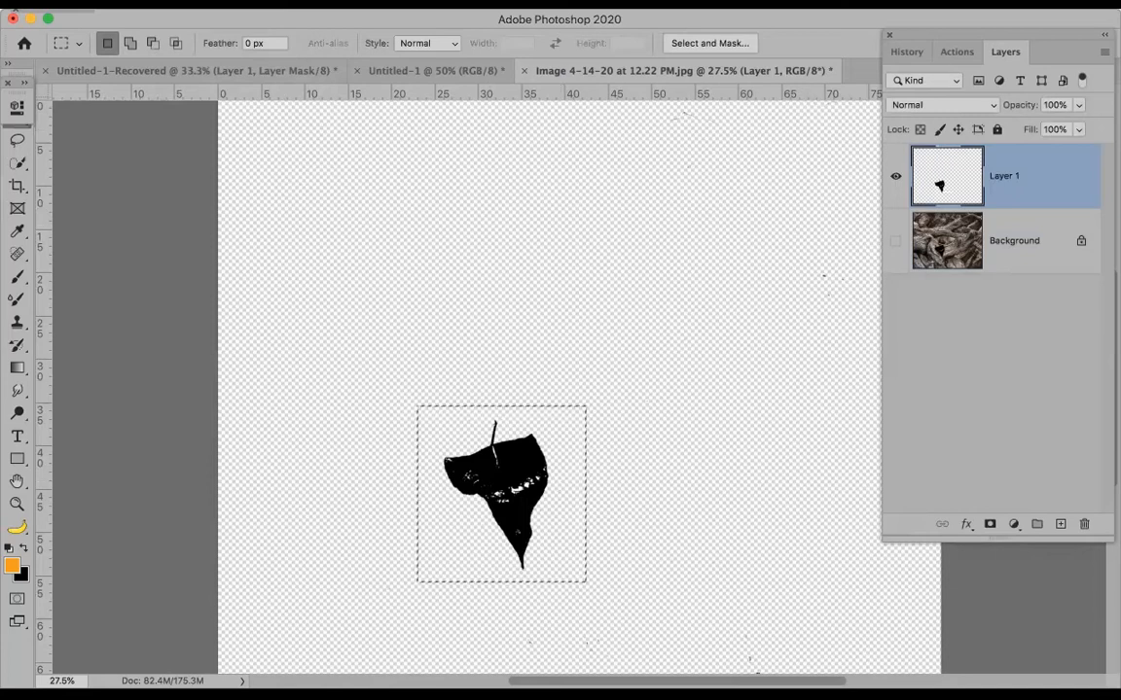
Step: Define the selected black leaf as a brush preset named 'Party Leaf'
click(173, 5)
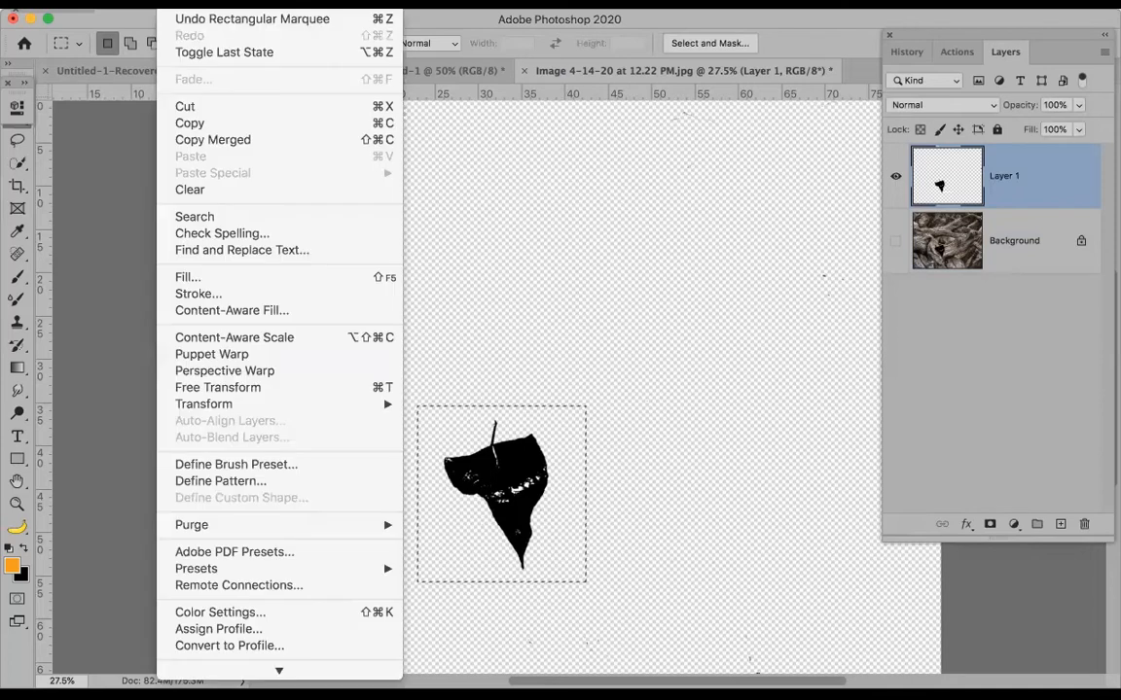
click(259, 464)
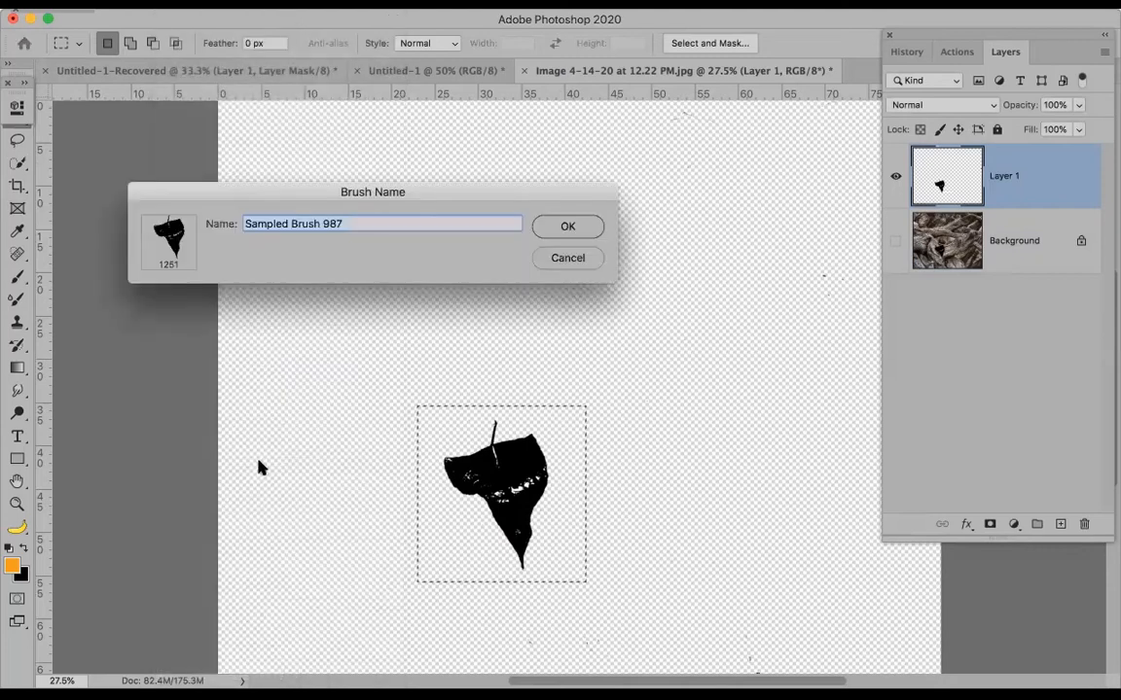
text(P)
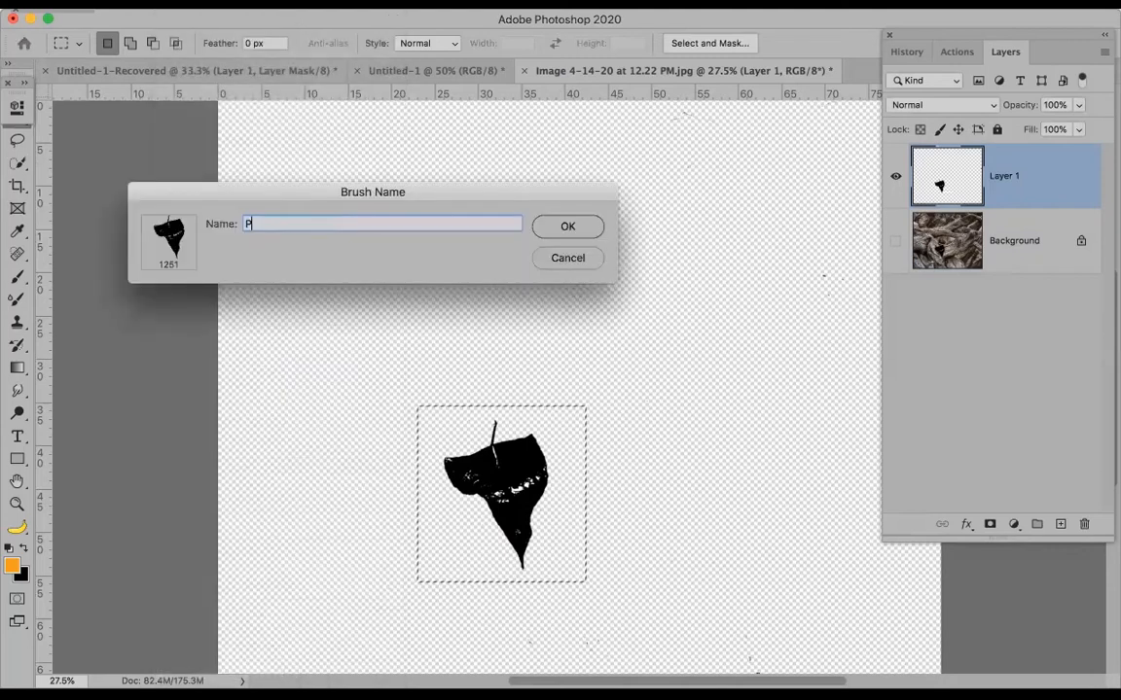
text(arty Lead)
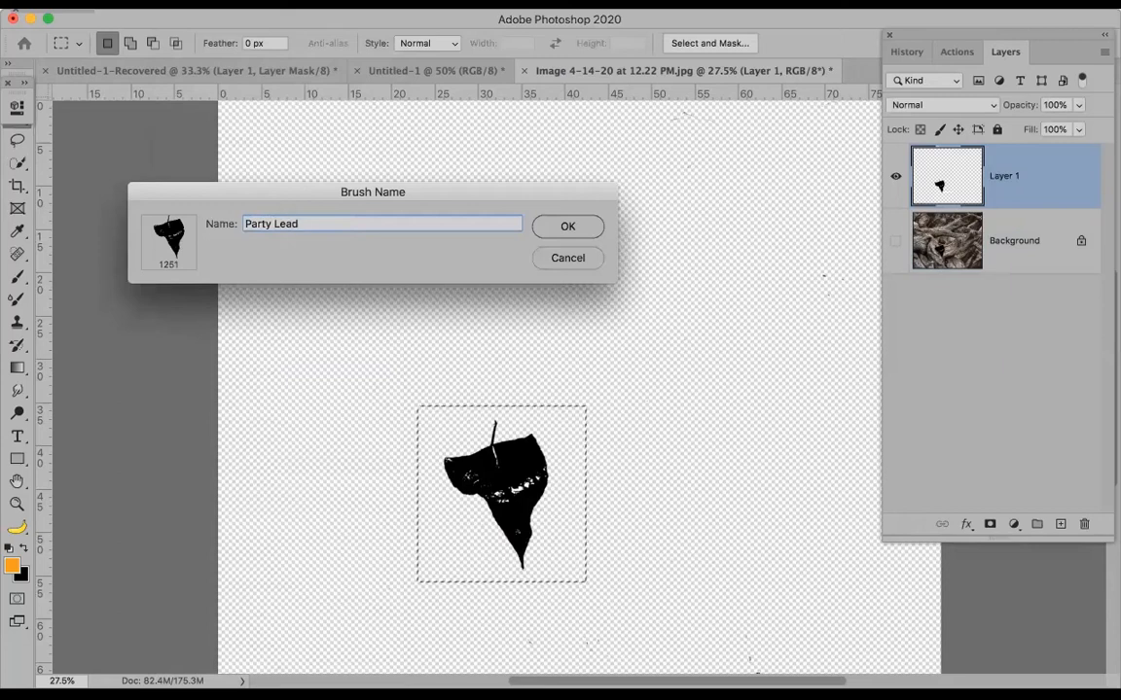
key(BackSpace)
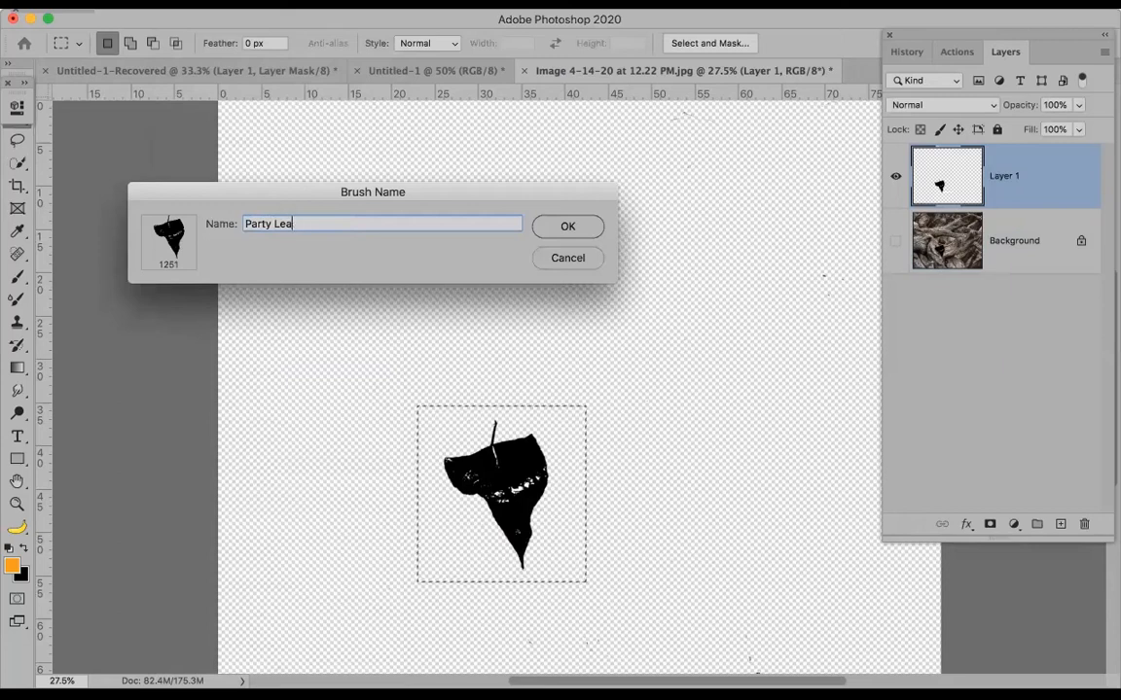
text(f)
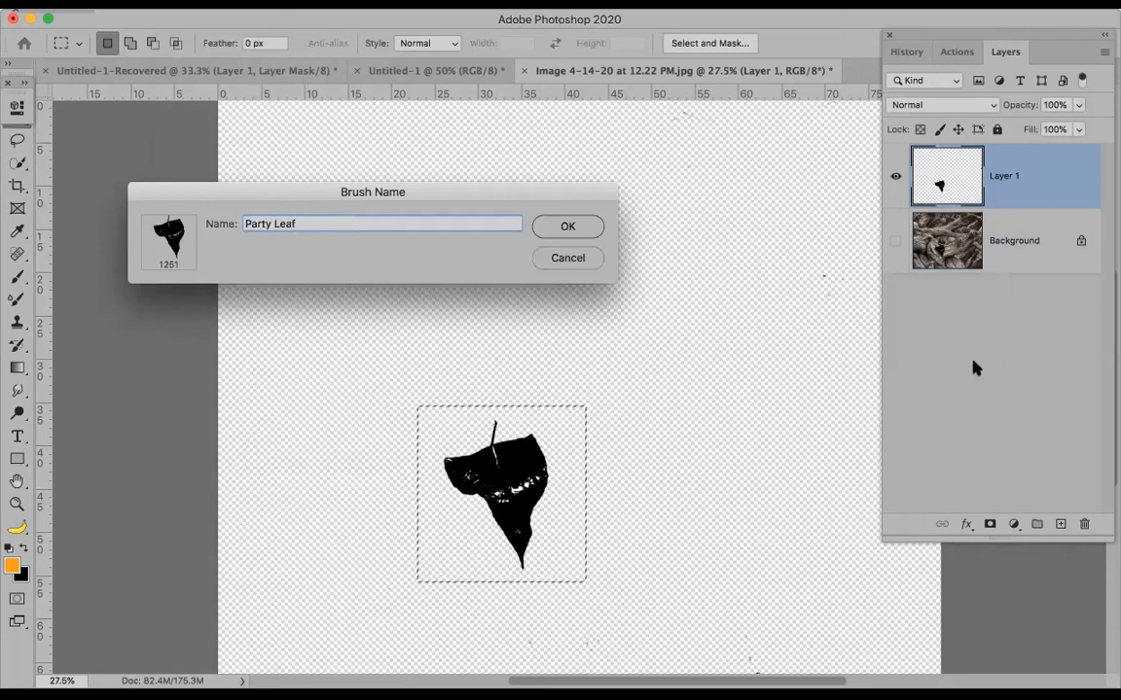
click(588, 230)
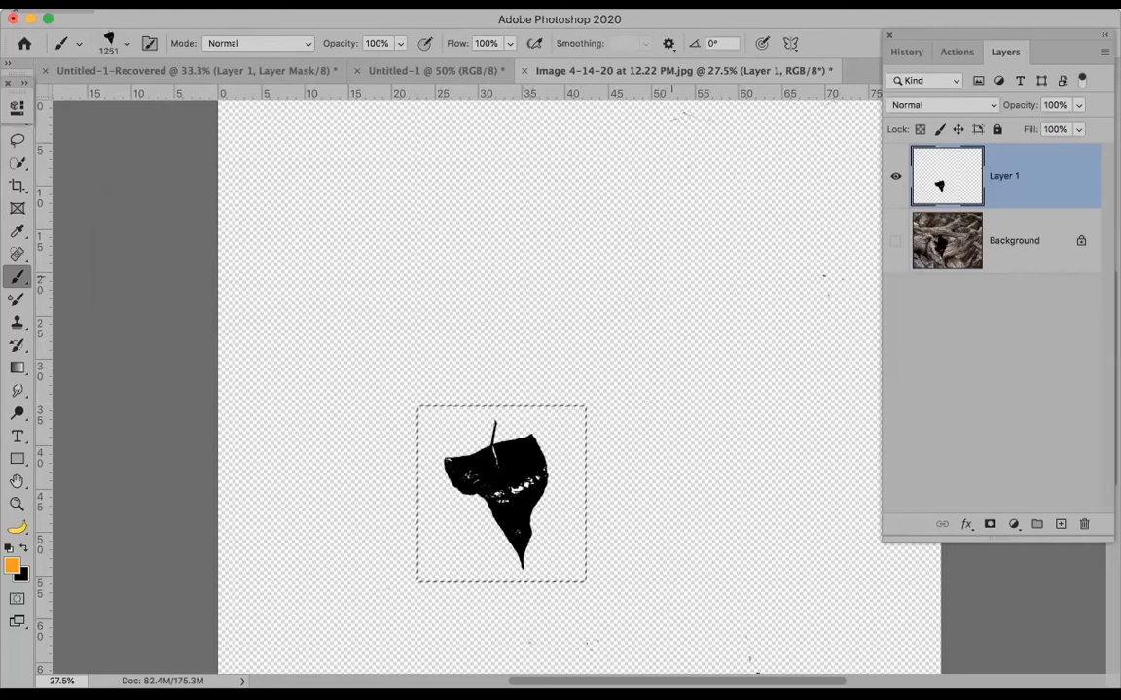
Step: Delete Layer 1 from the driftwood photo and switch to the blank Untitled-1 document
click(896, 182)
right_click(1031, 243)
click(1038, 242)
drag(1041, 180, 1083, 521)
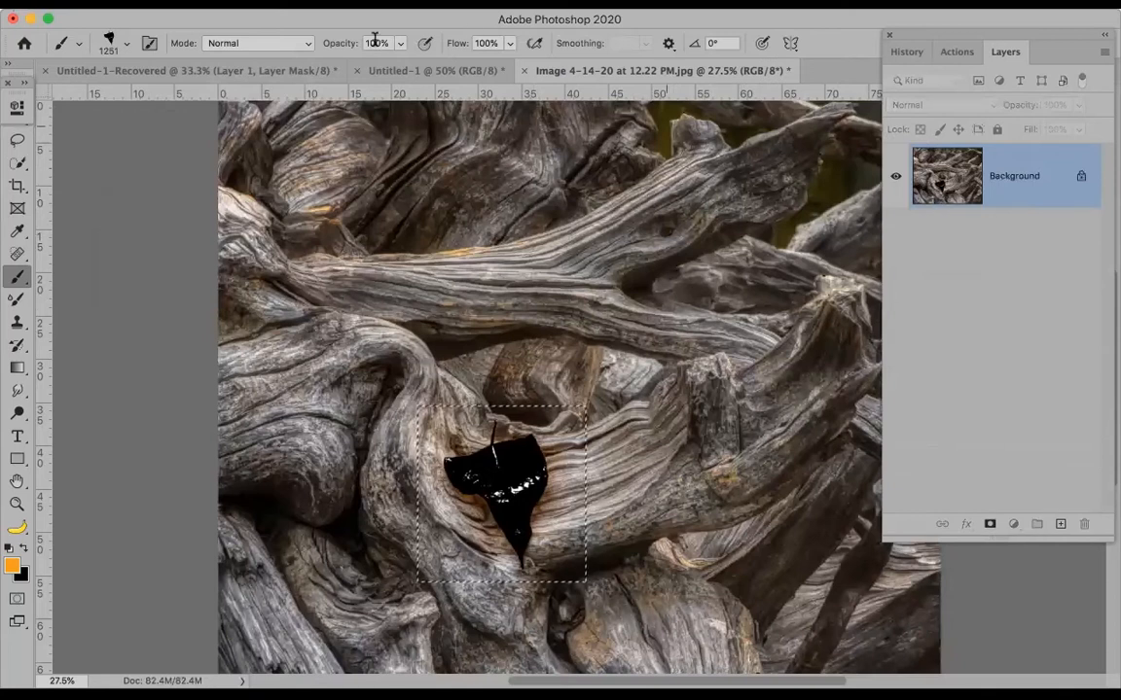
click(409, 70)
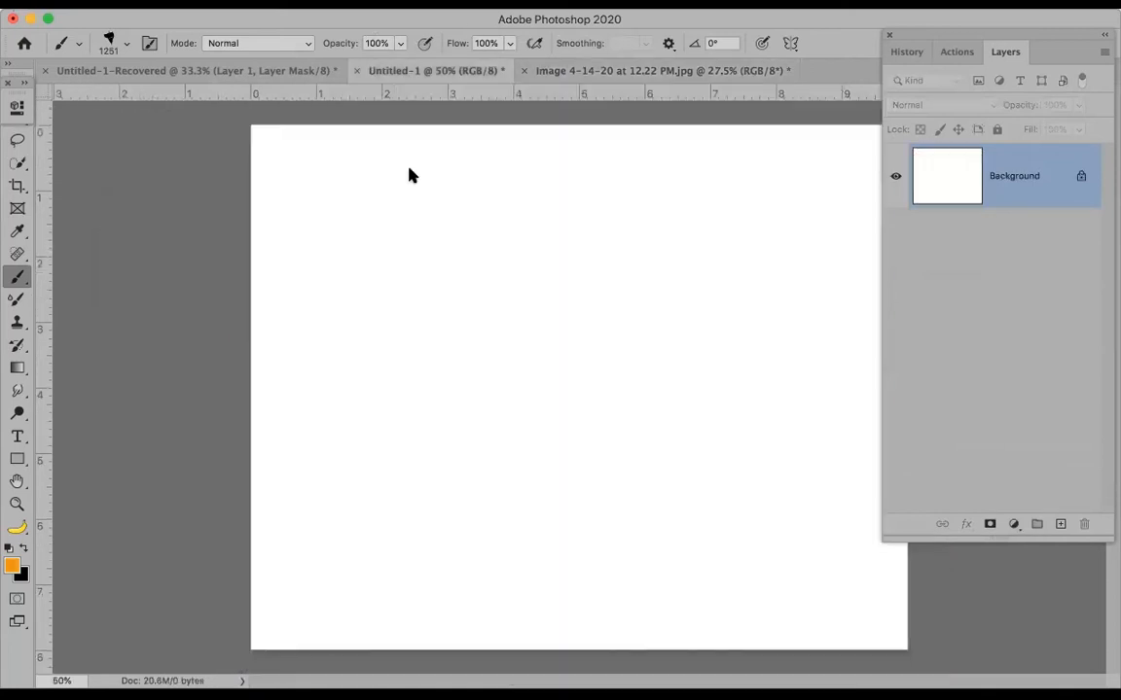
Step: Fill the canvas black and stamp an orange leaf in its centre
click(525, 381)
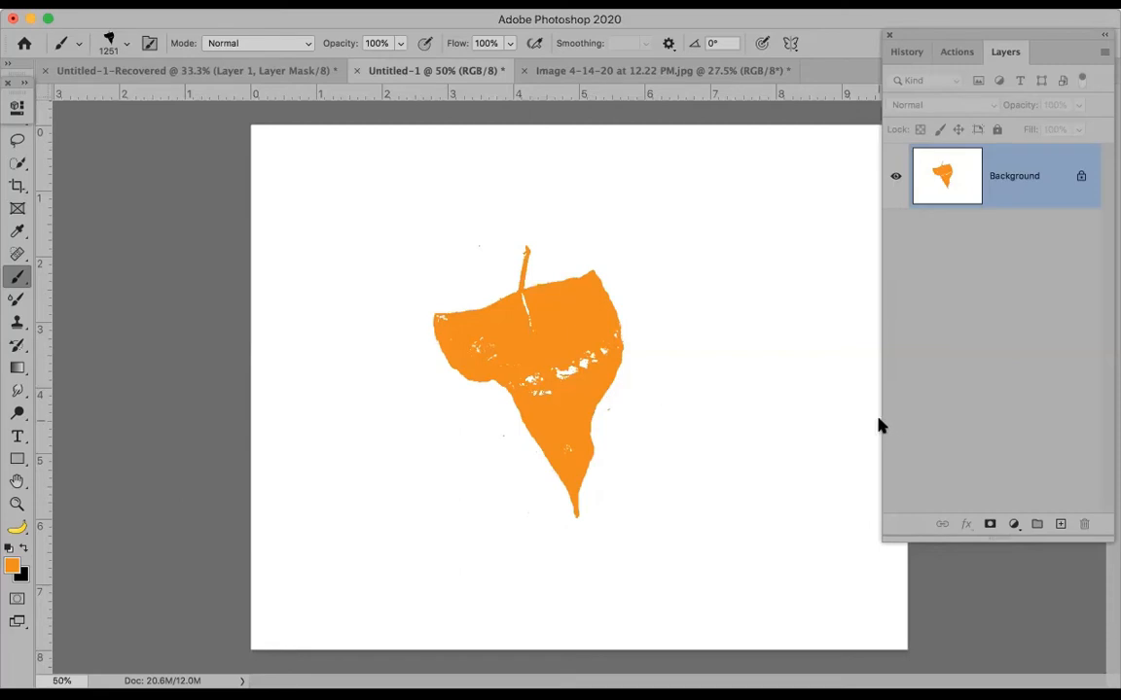
key(super+BackSpace)
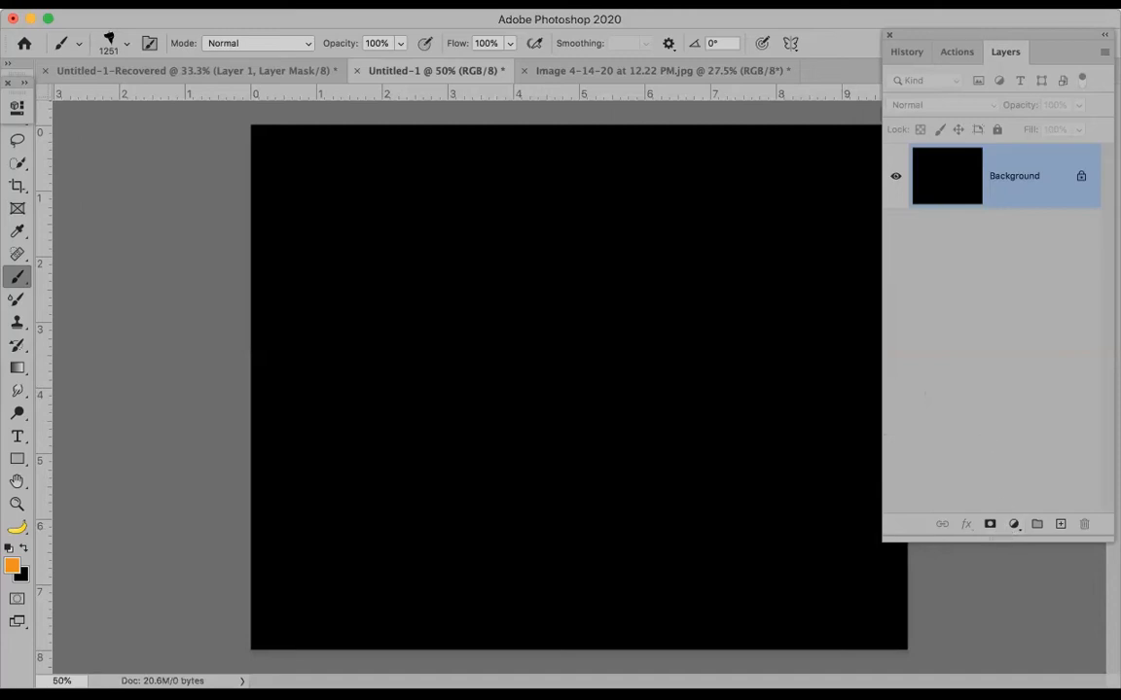
click(530, 369)
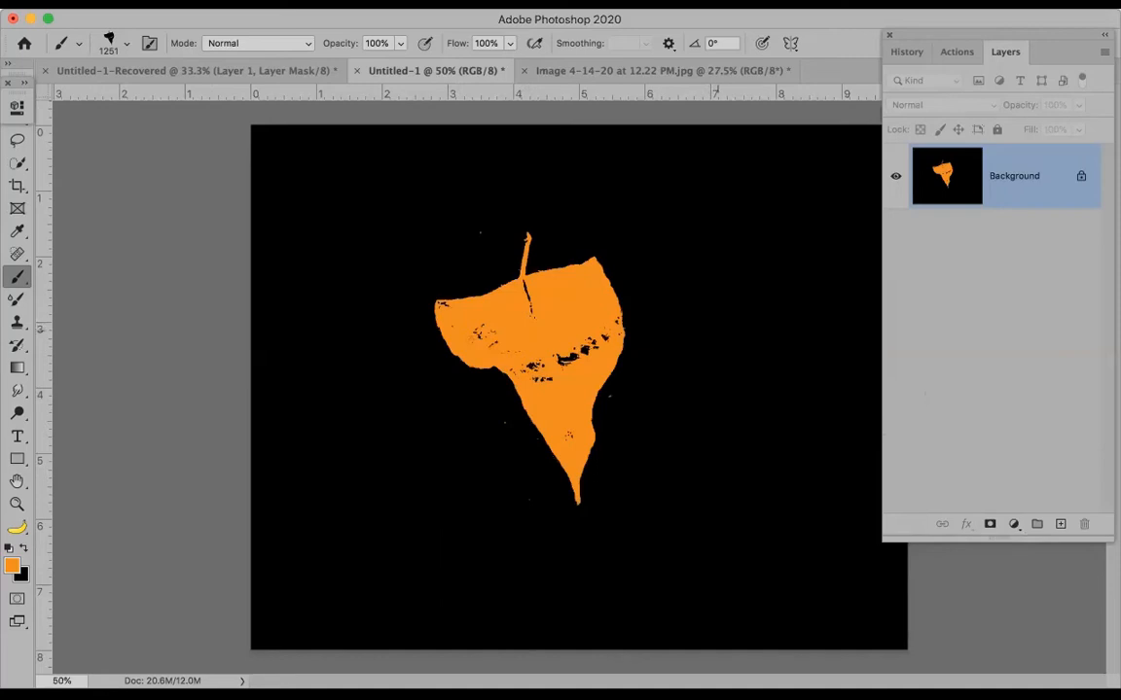
Step: Set the foreground to #058927, stamp a green leaf right of the orange one, then return to the driftwood photo
click(12, 560)
drag(270, 206, 271, 223)
click(244, 185)
drag(243, 185, 243, 187)
click(453, 78)
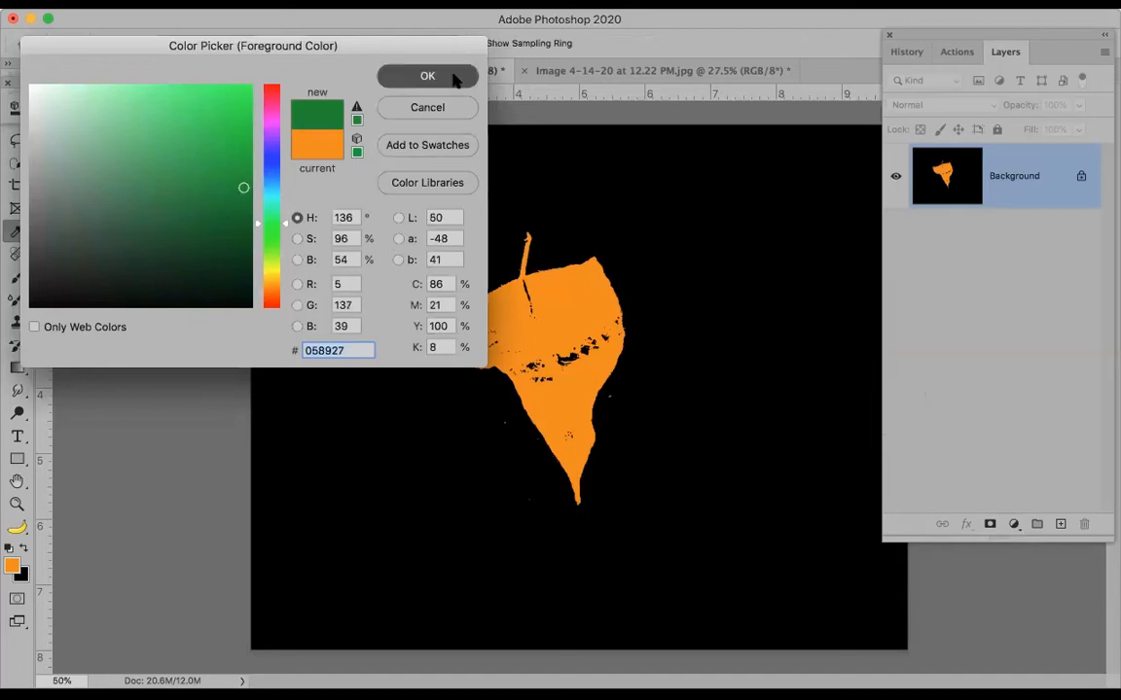
click(753, 360)
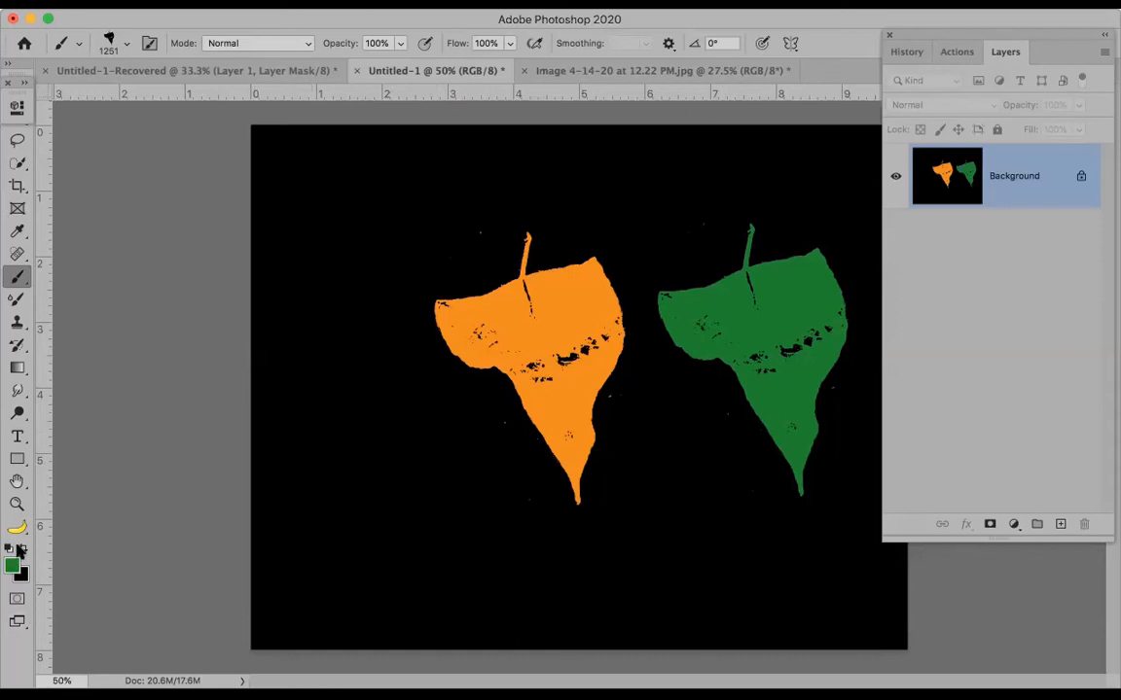
click(598, 70)
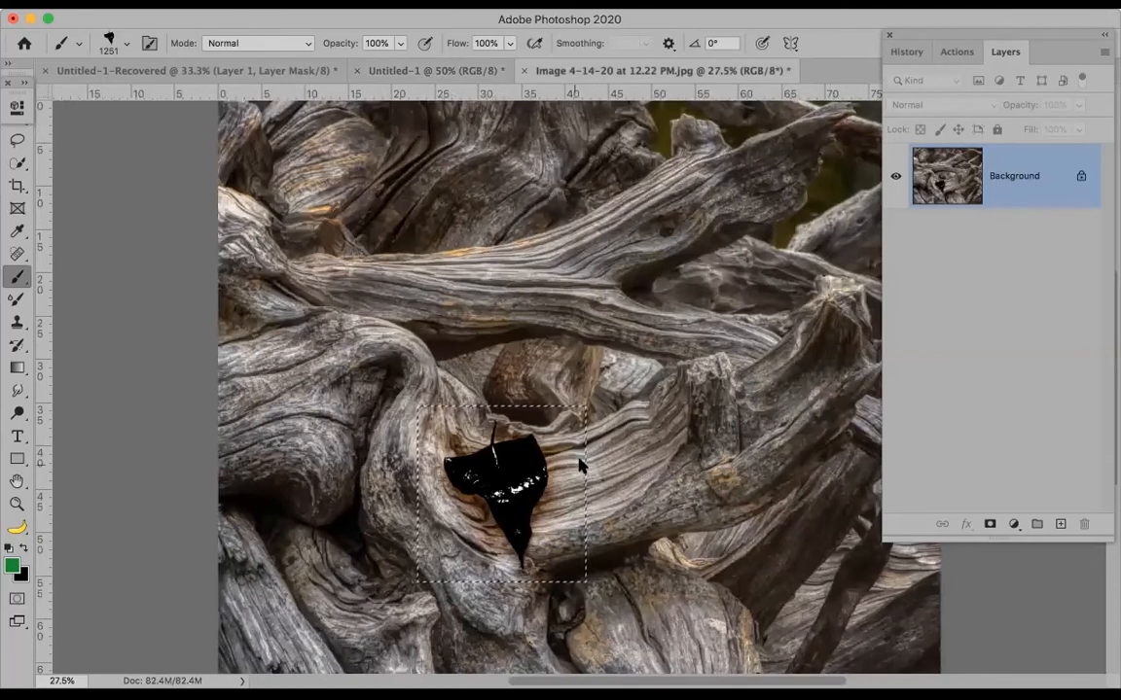
Step: Revert the driftwood photo to the Threshold state, copy the leaf to a new layer, and hide Background
click(908, 53)
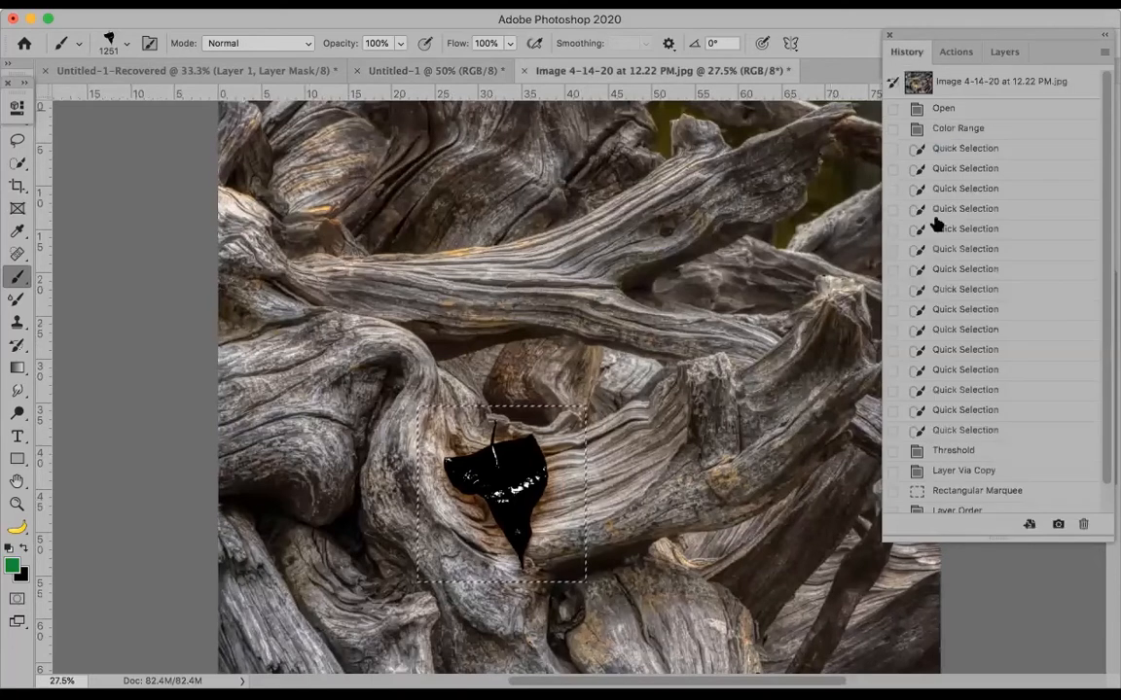
click(963, 454)
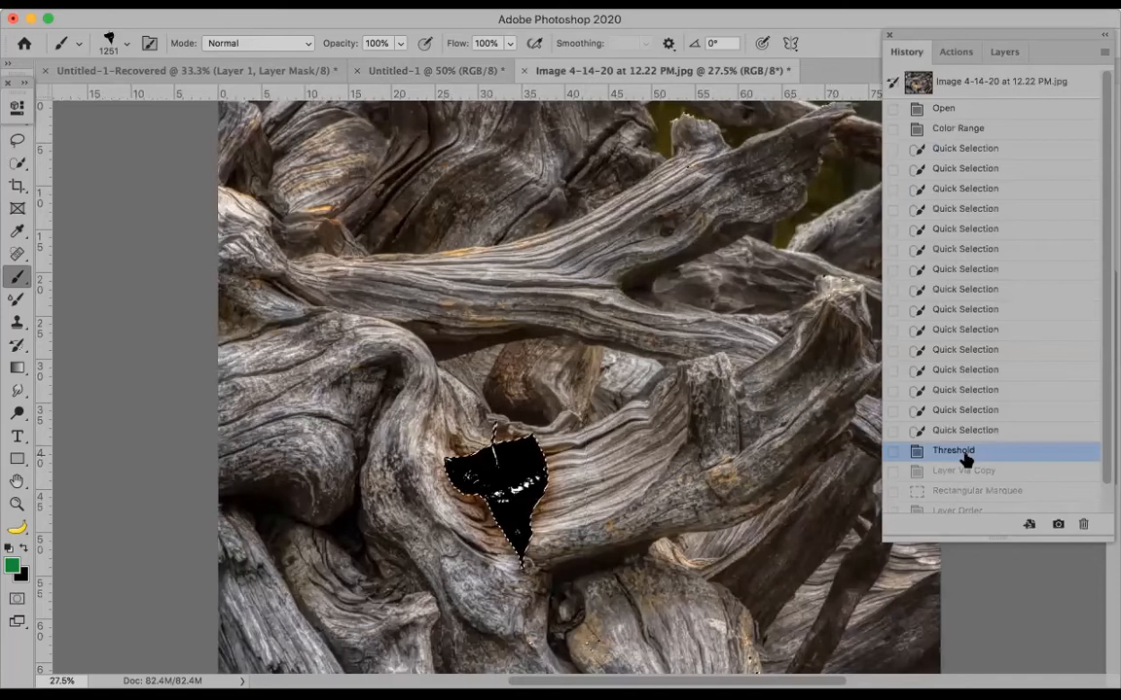
click(1002, 51)
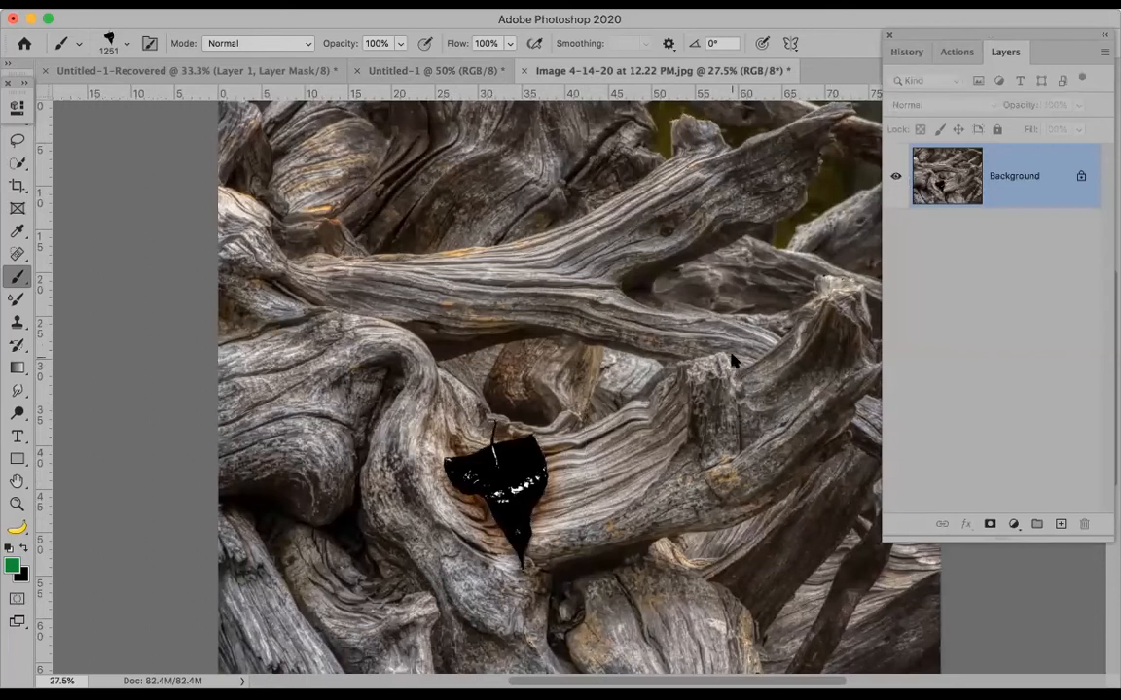
key(super+j)
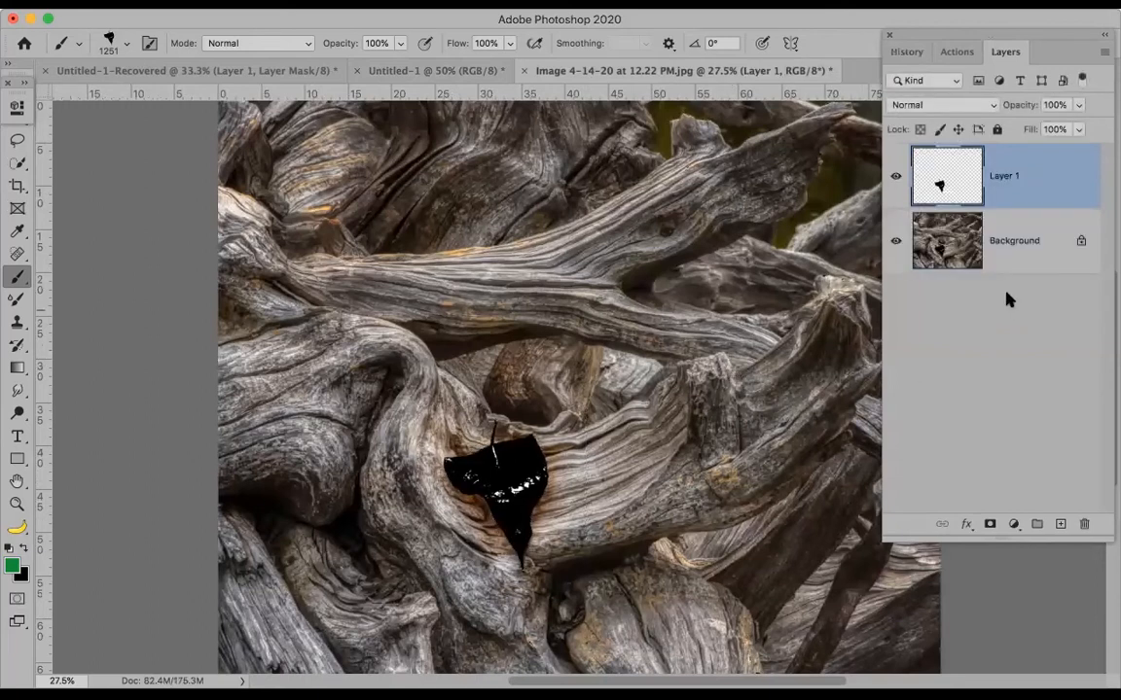
click(894, 241)
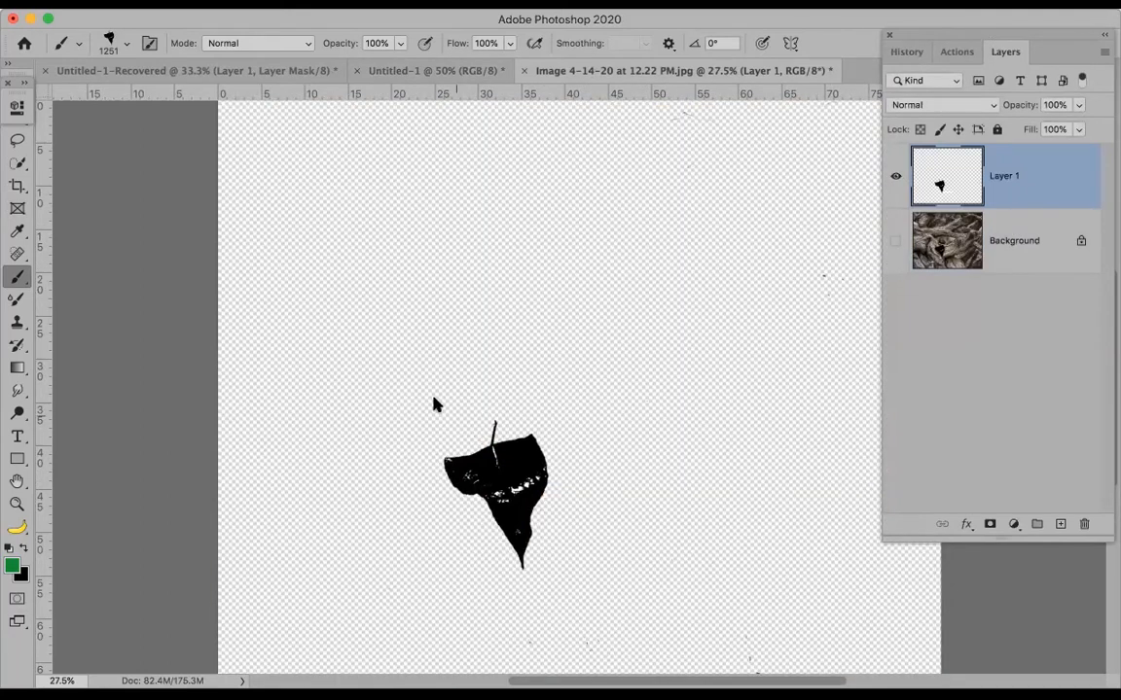
Step: Marquee the black leaf, start and cancel Define Brush Preset, then return to Untitled-1
key(m)
drag(422, 406, 585, 588)
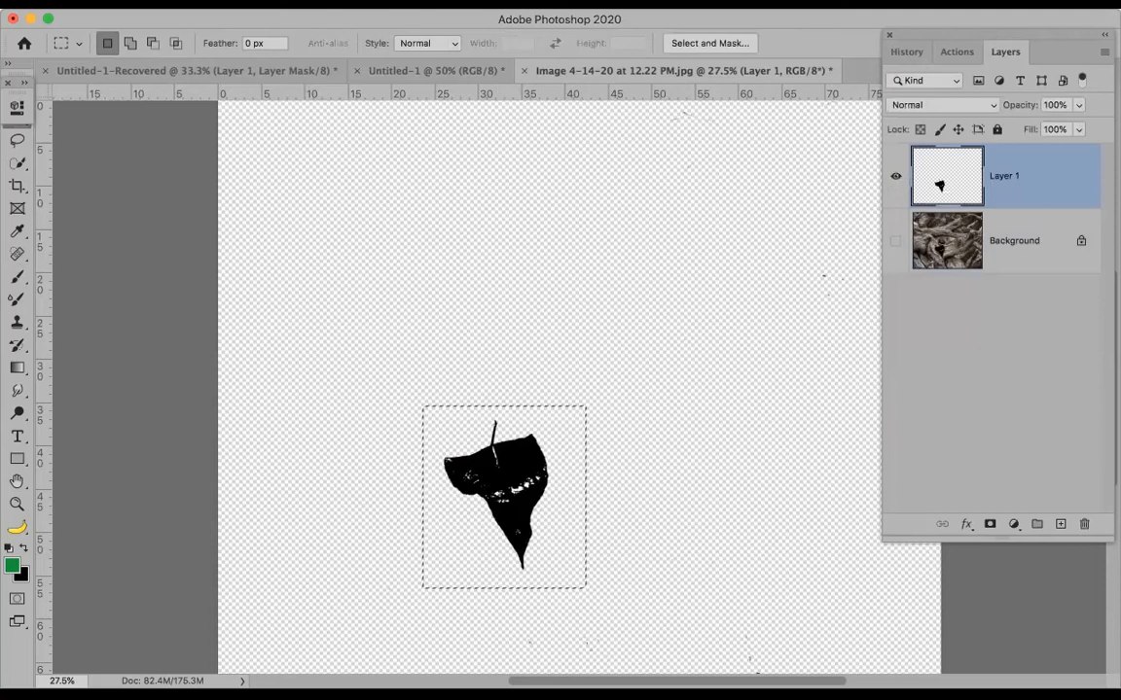
click(172, 4)
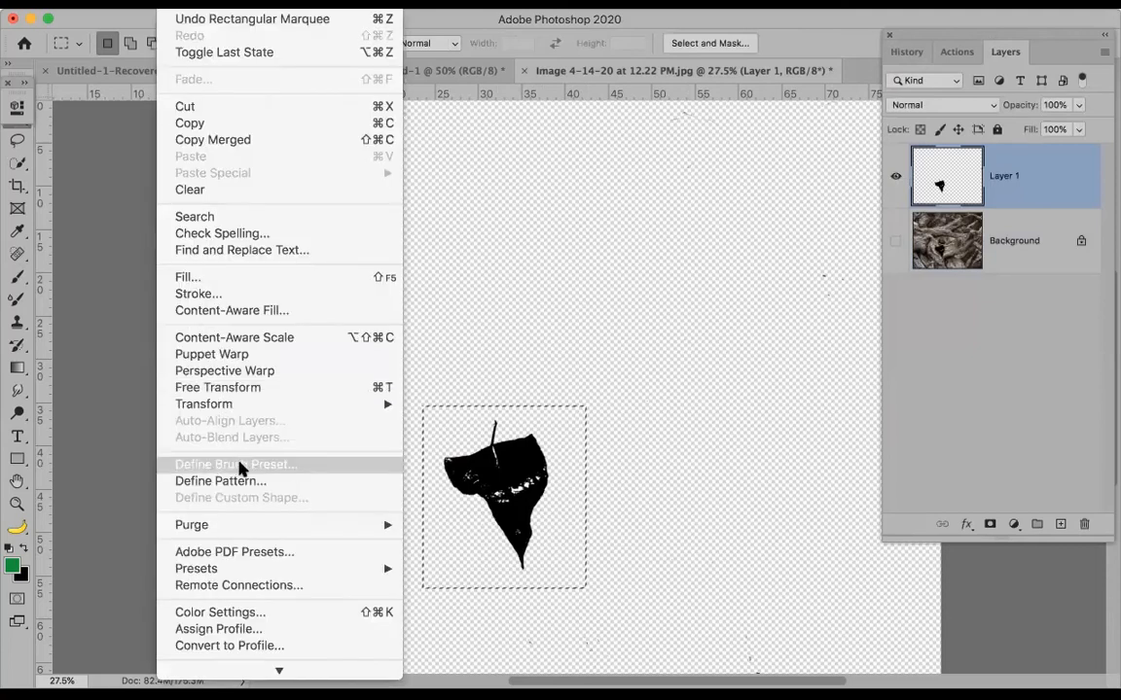
click(345, 468)
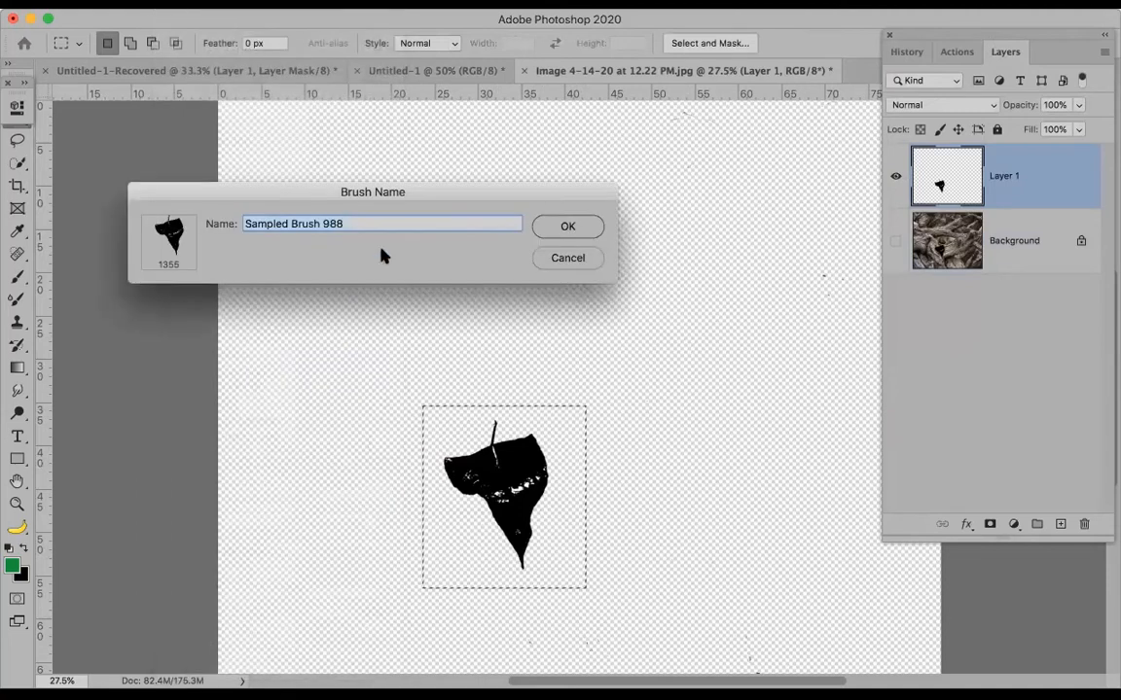
click(556, 257)
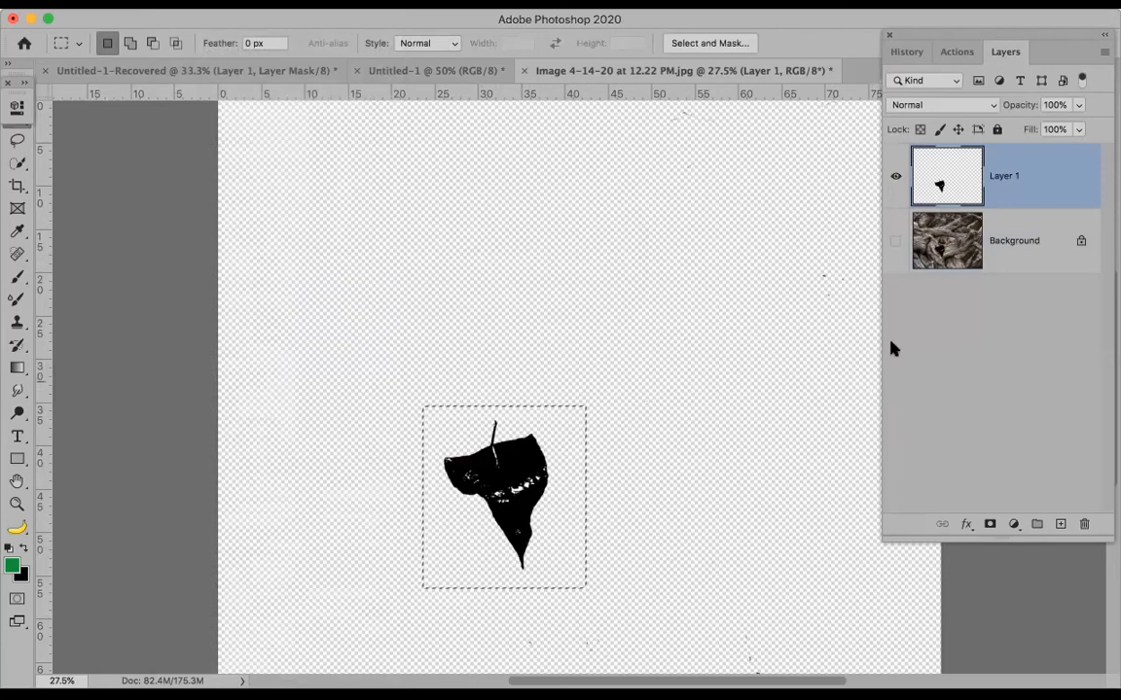
click(405, 76)
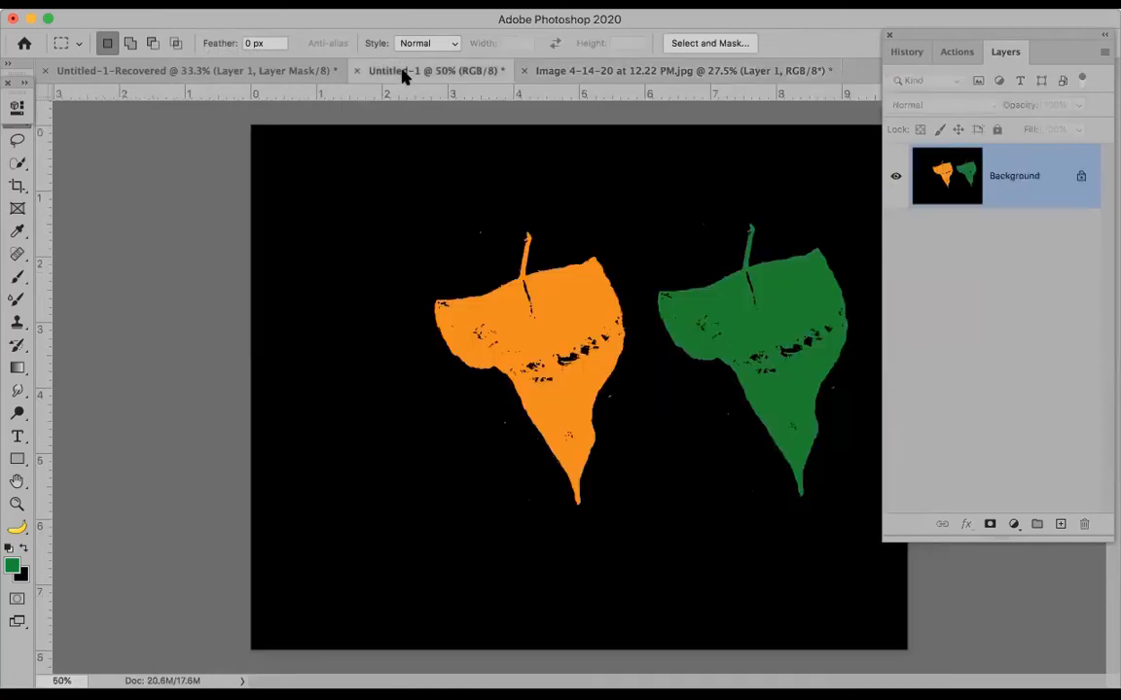
Step: Revert Untitled-1 to its blank New state, select the Brush tool, and fill the canvas black
click(909, 50)
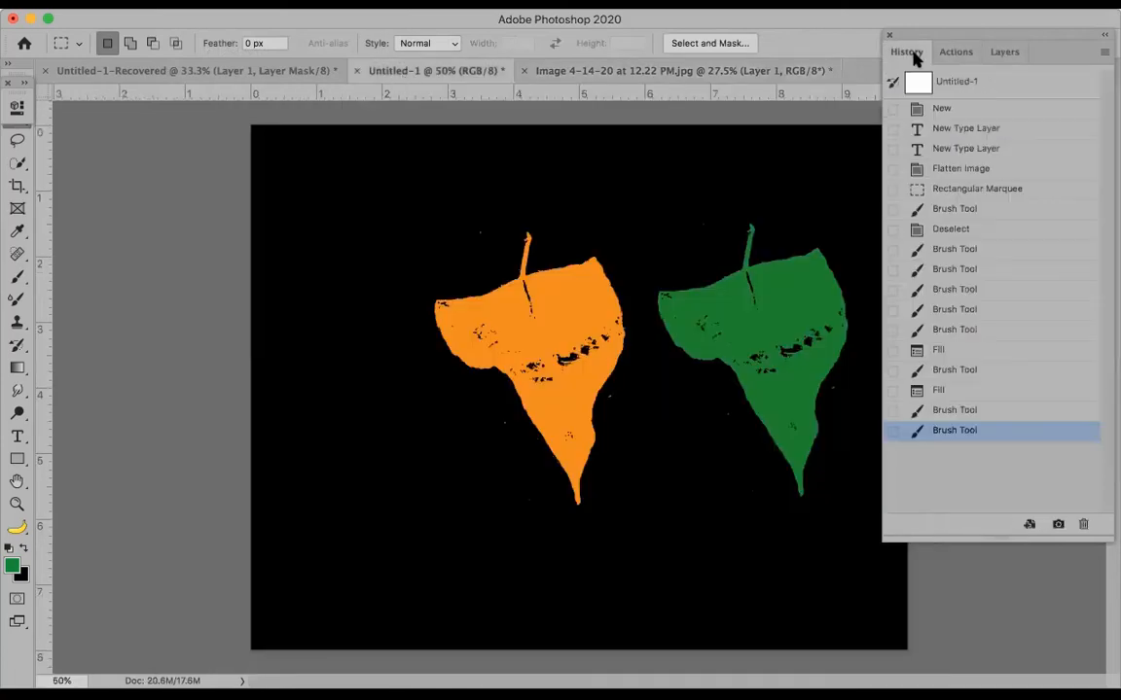
click(943, 111)
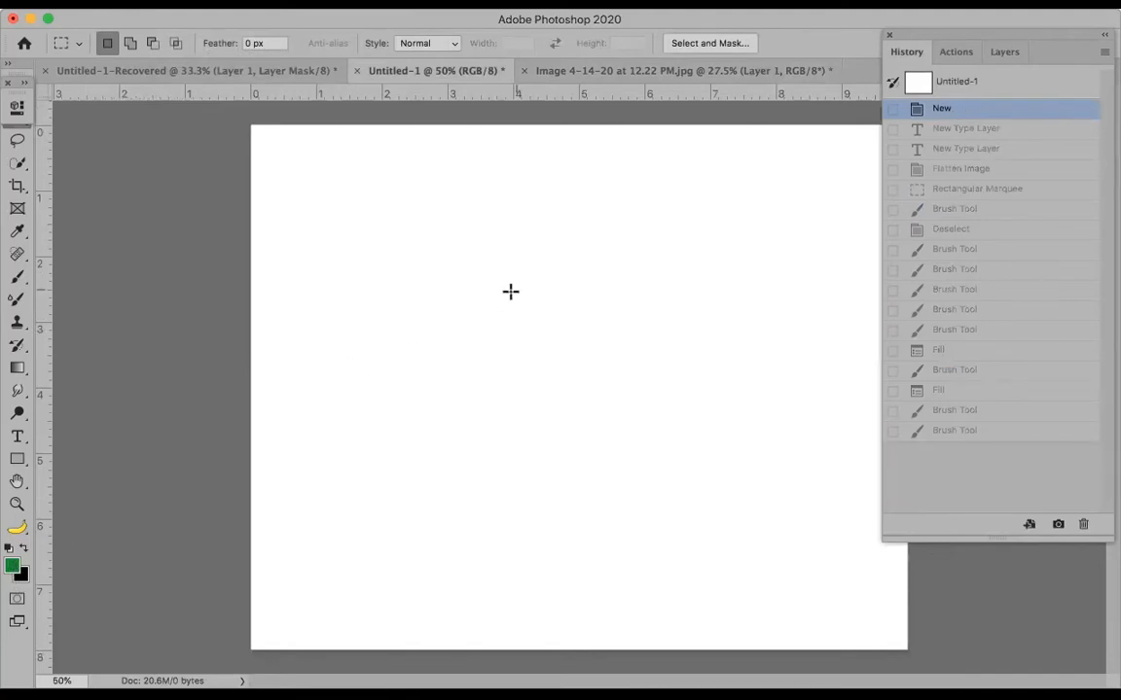
key(b)
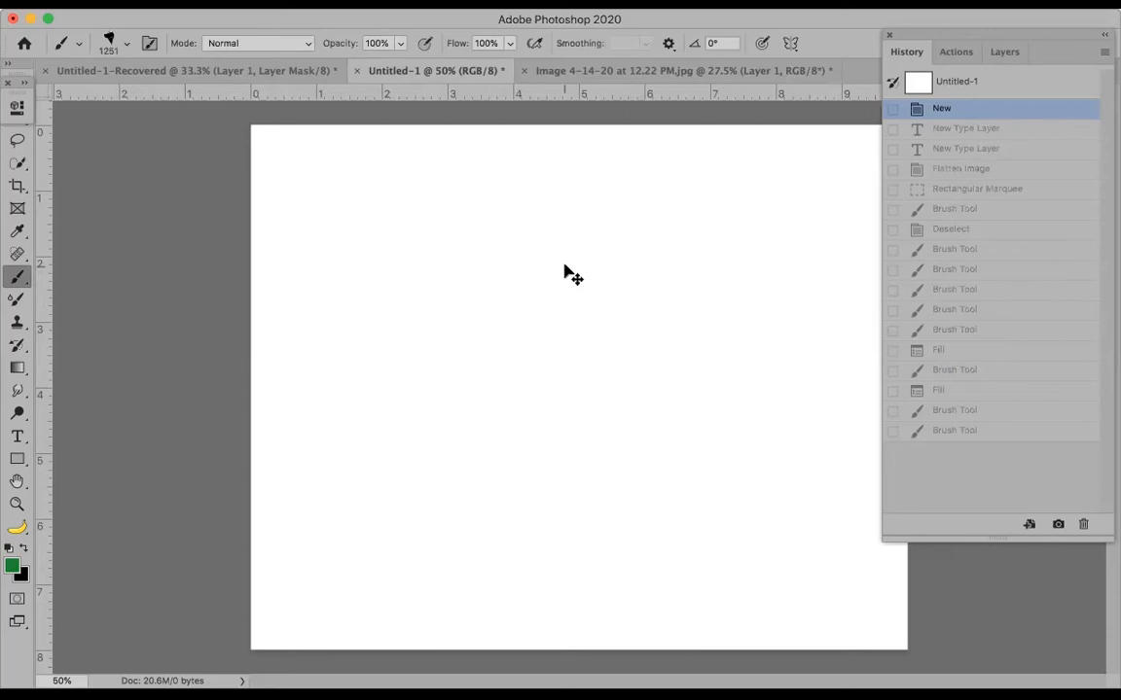
key(super+BackSpace)
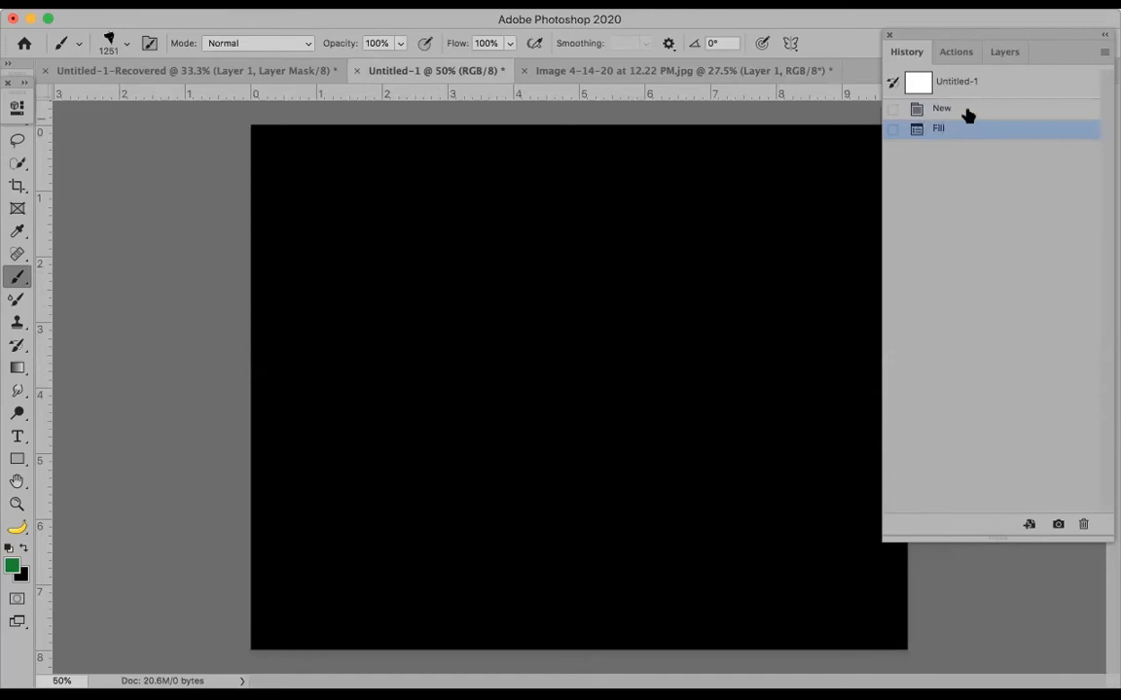
click(1007, 52)
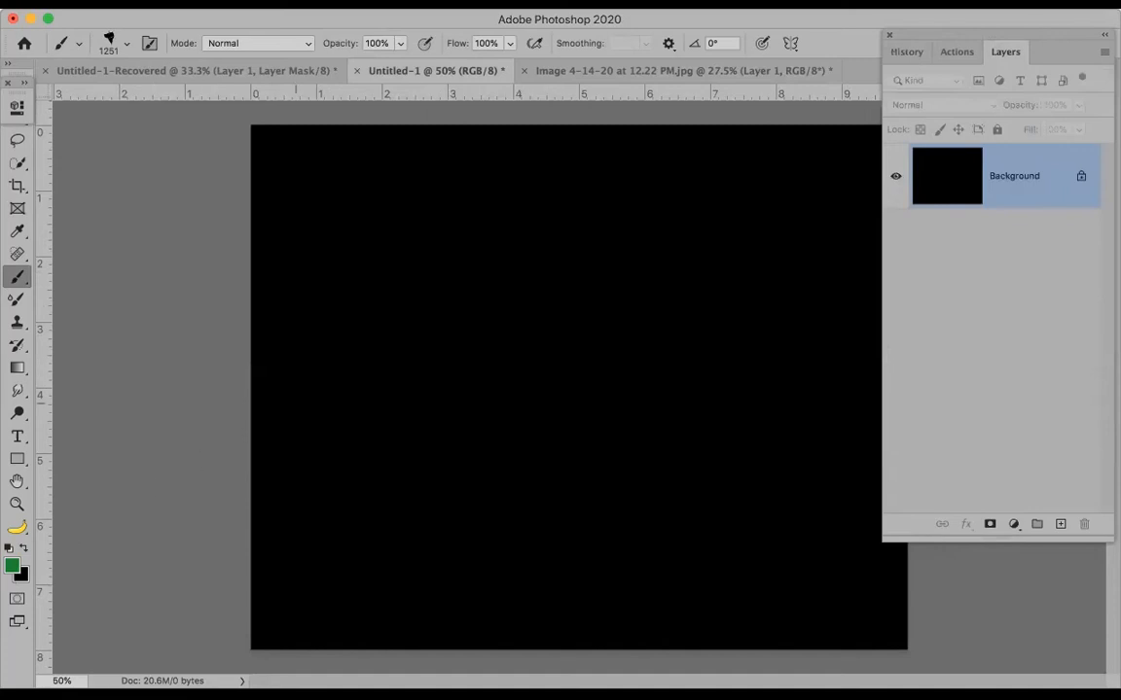
click(447, 370)
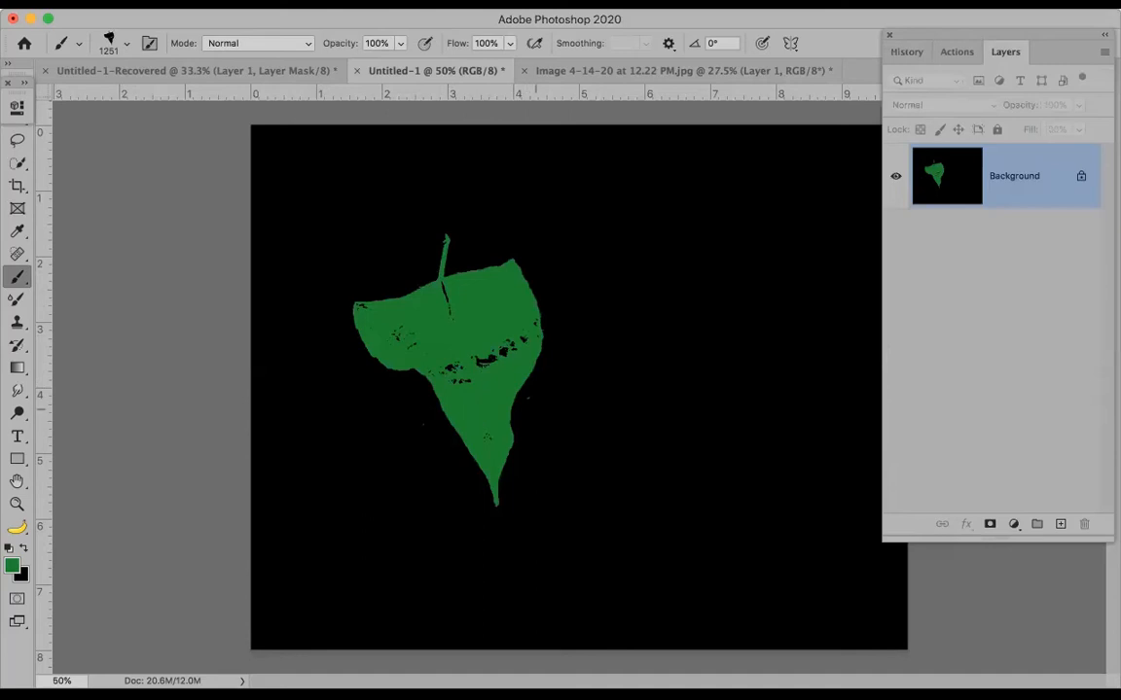
drag(554, 410, 650, 411)
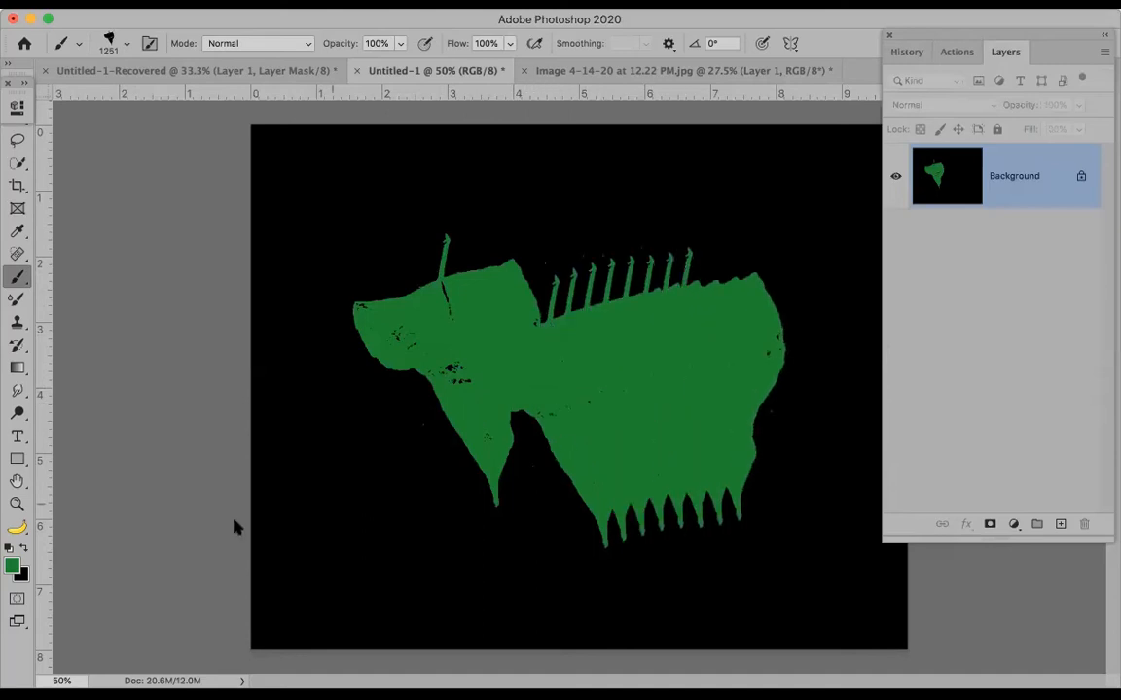
key(super+z)
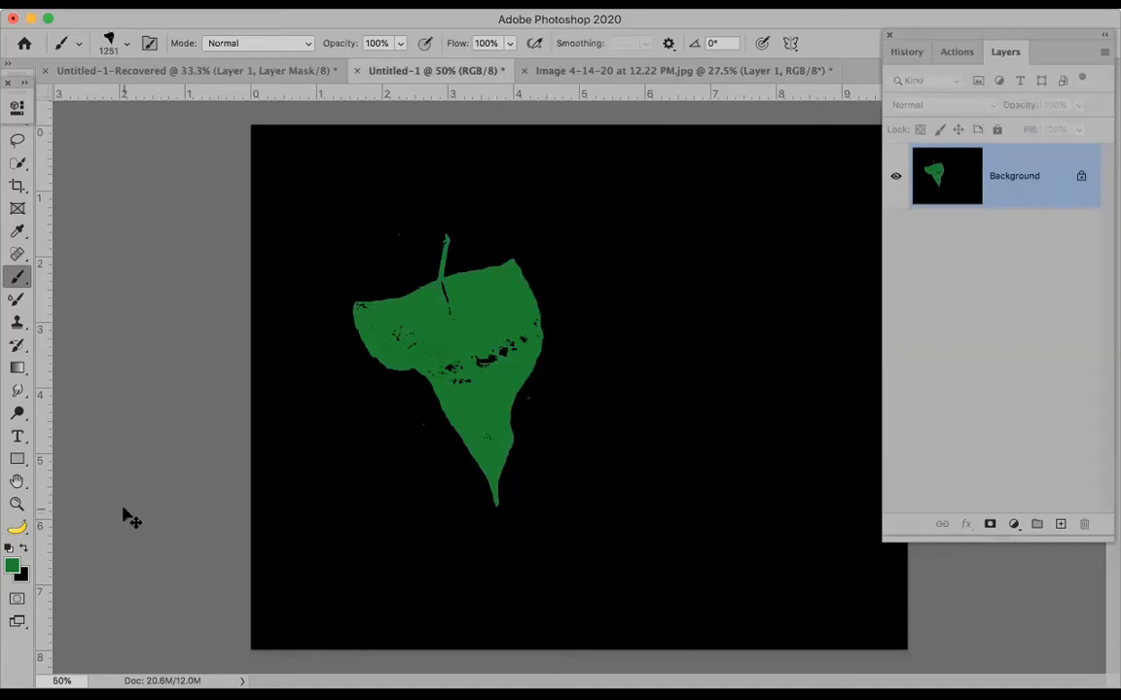
key(super+z)
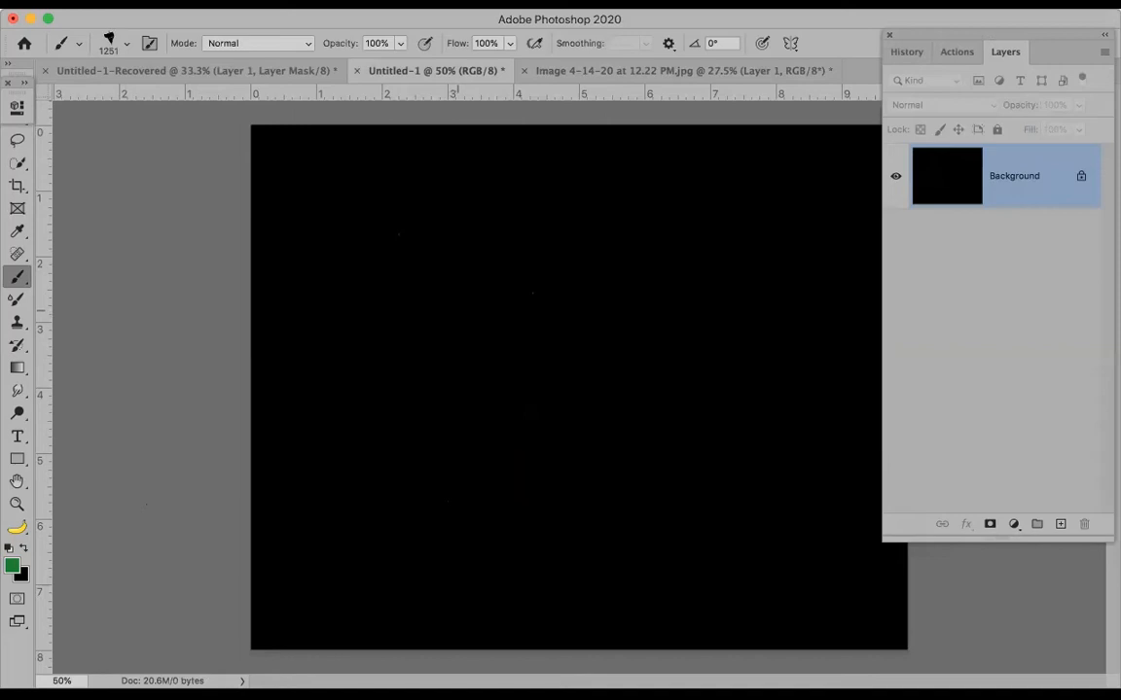
Step: On the driftwood photo, hide the Background, select just the black leaf on Layer 1, and mask it
click(736, 71)
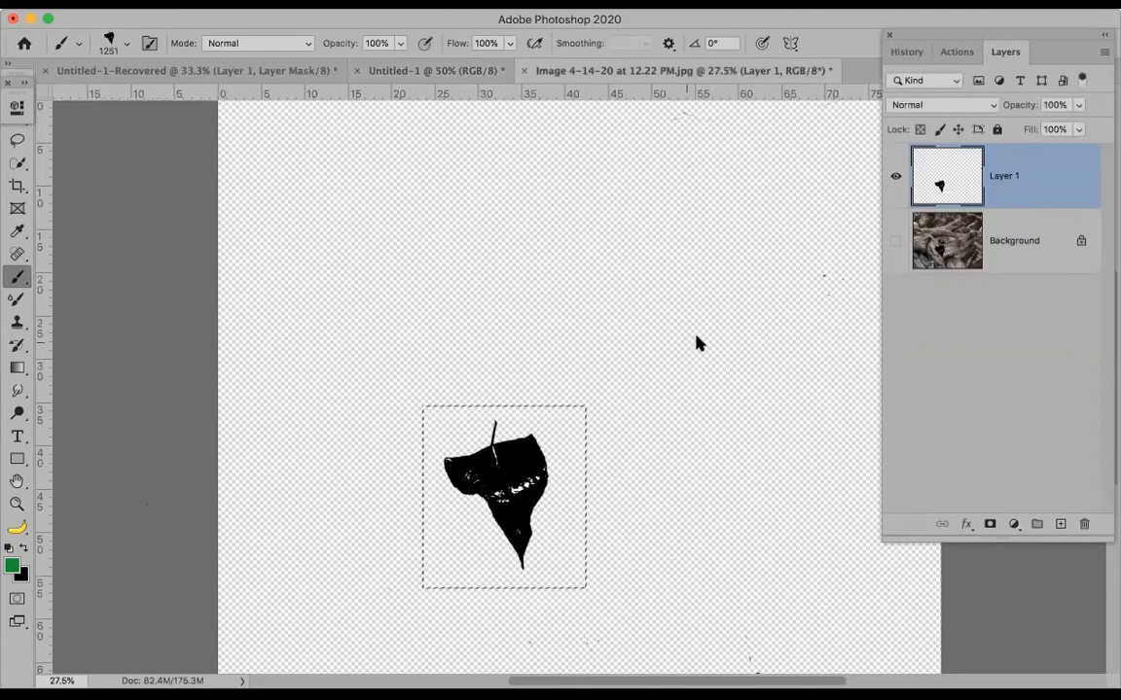
click(997, 243)
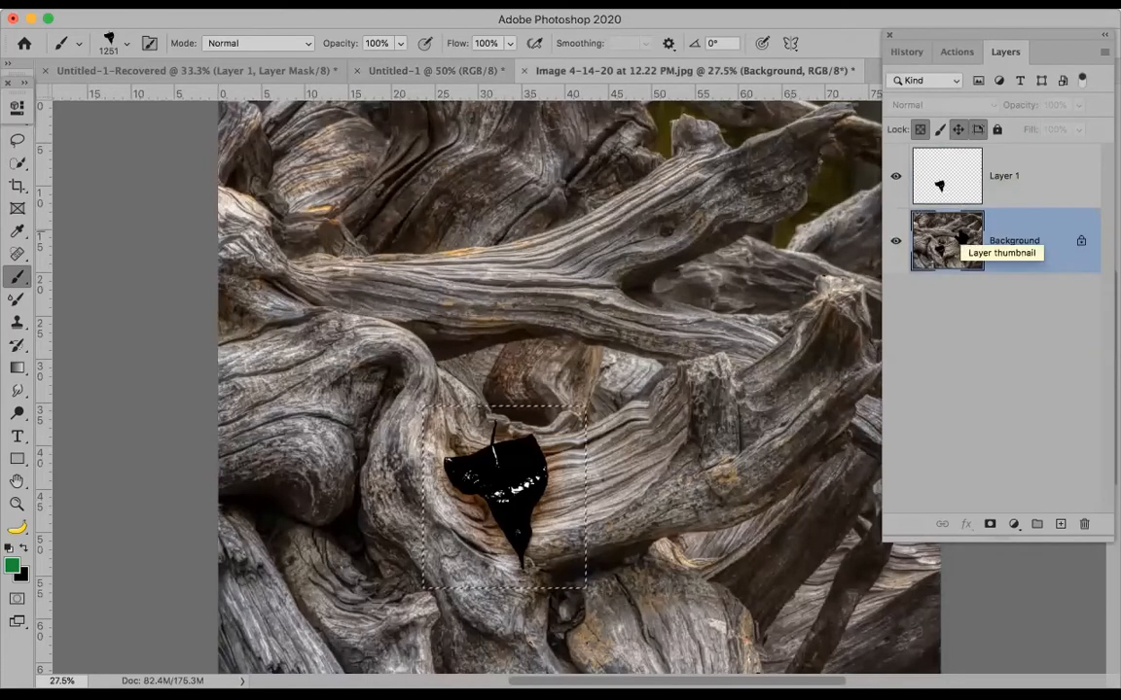
click(1053, 196)
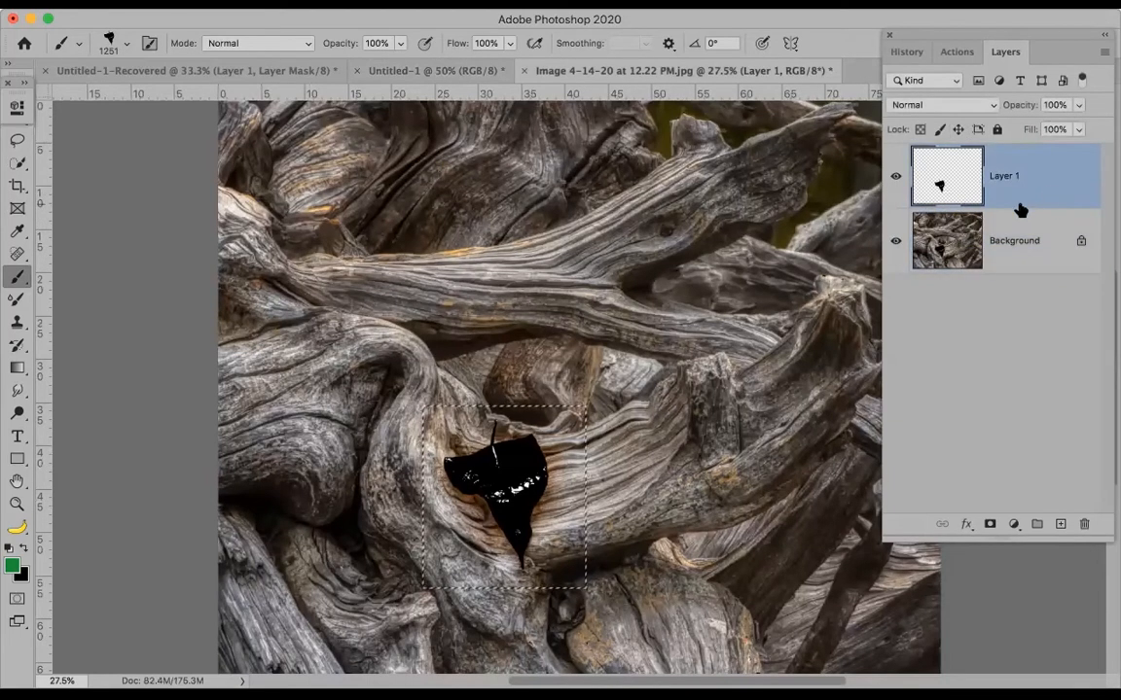
click(895, 240)
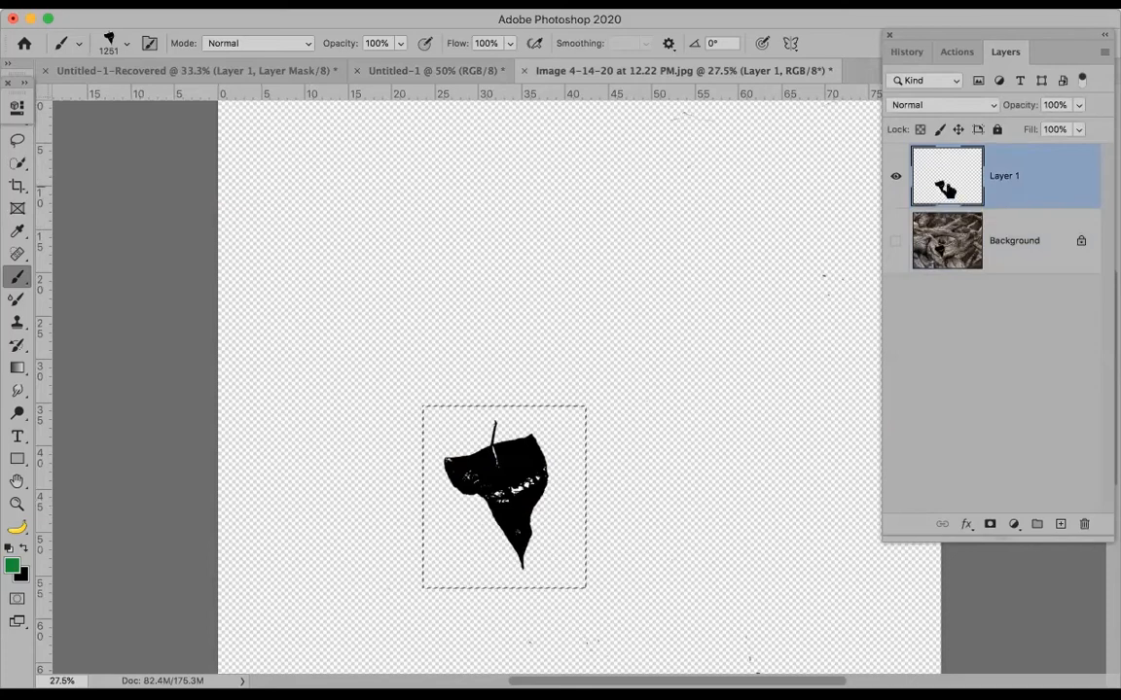
key(super+d)
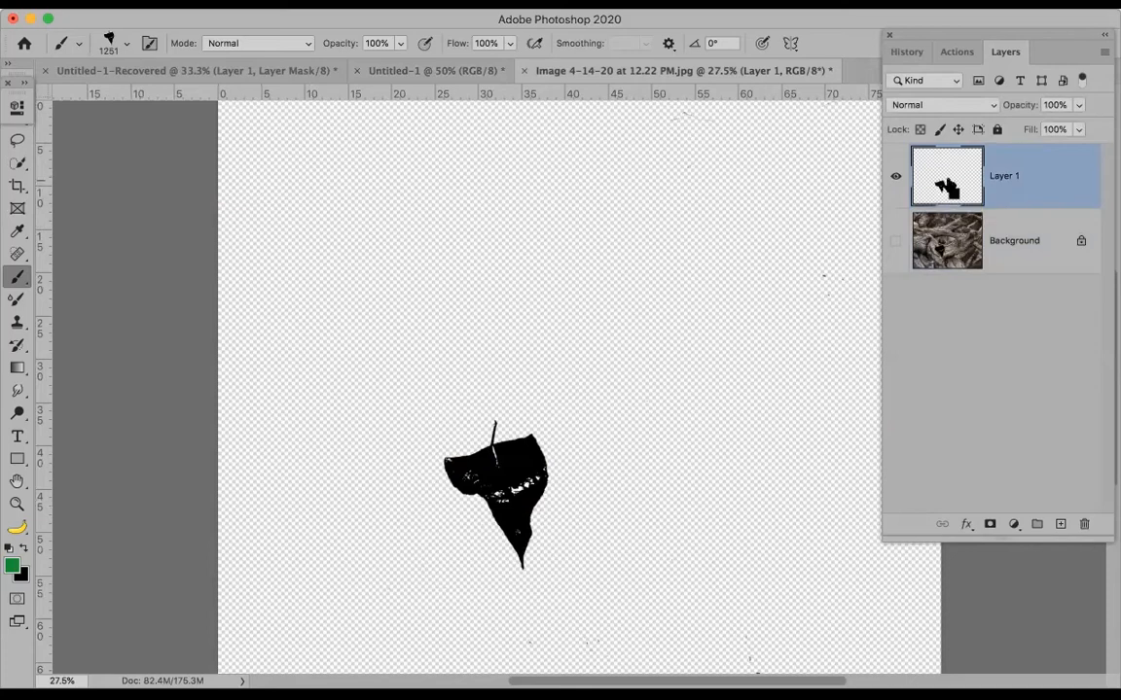
super+click(939, 182)
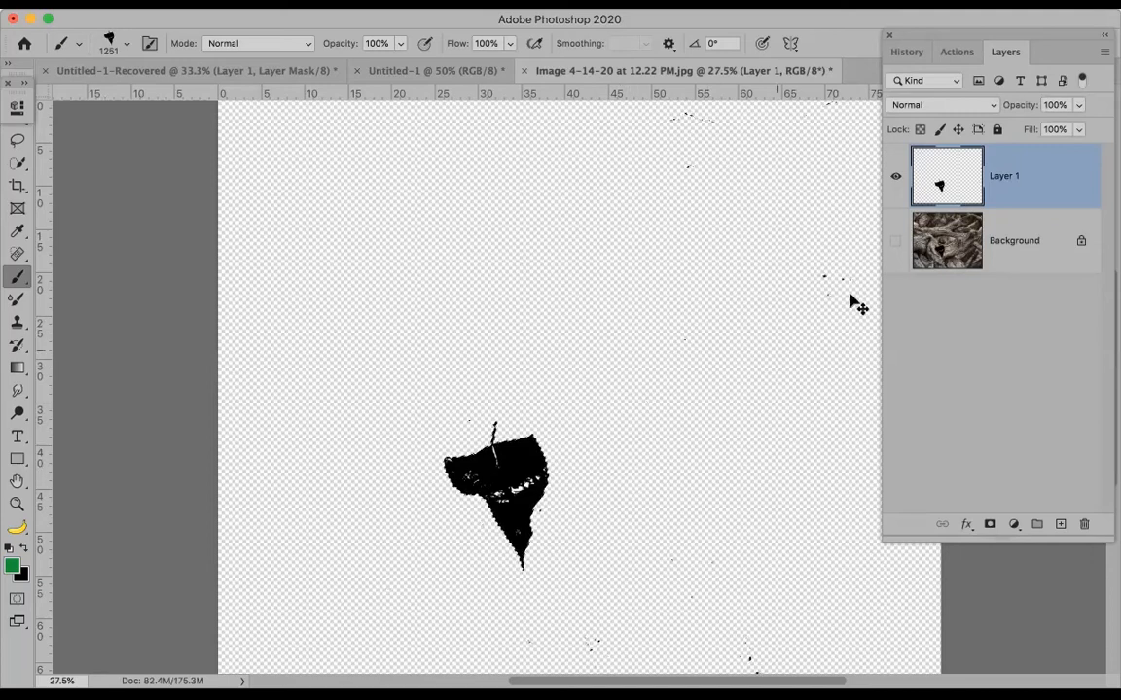
click(990, 525)
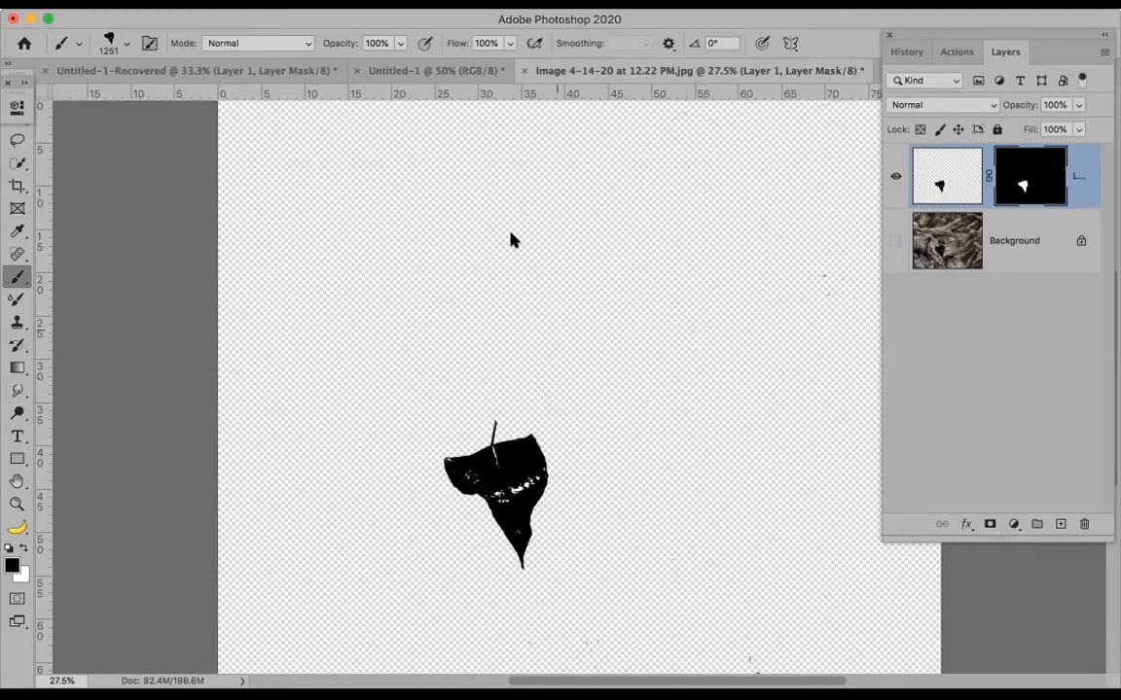
Step: Paint white onto the mask with an enlarged Airbrush Soft Round brush at 50% flow
click(70, 45)
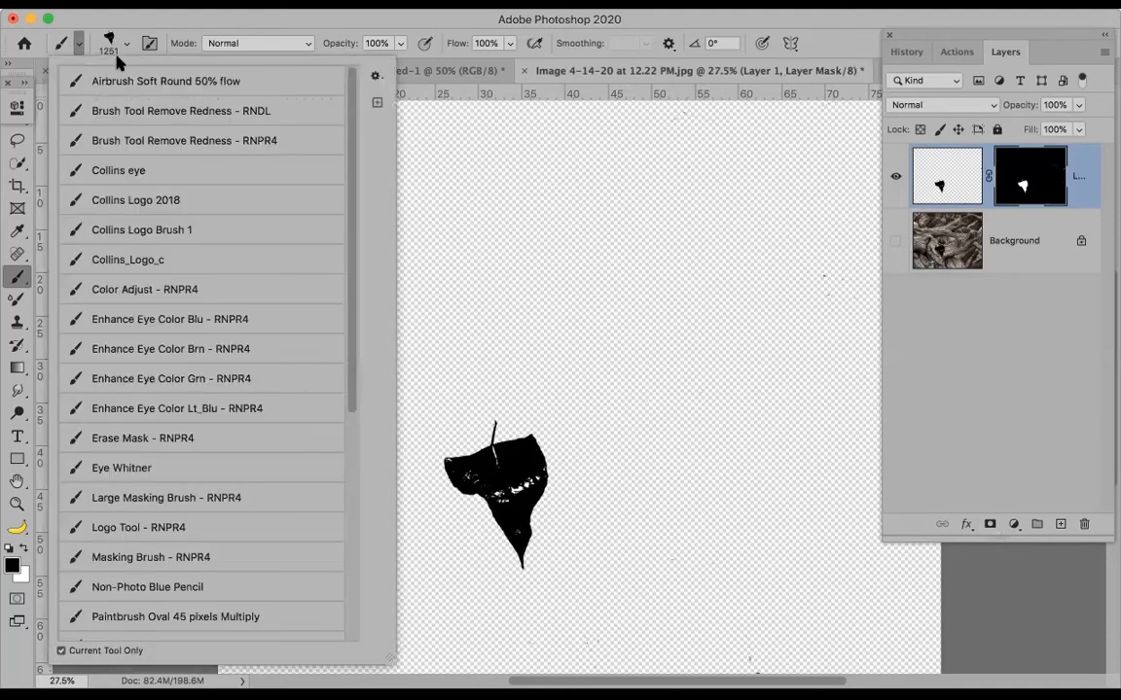
click(143, 77)
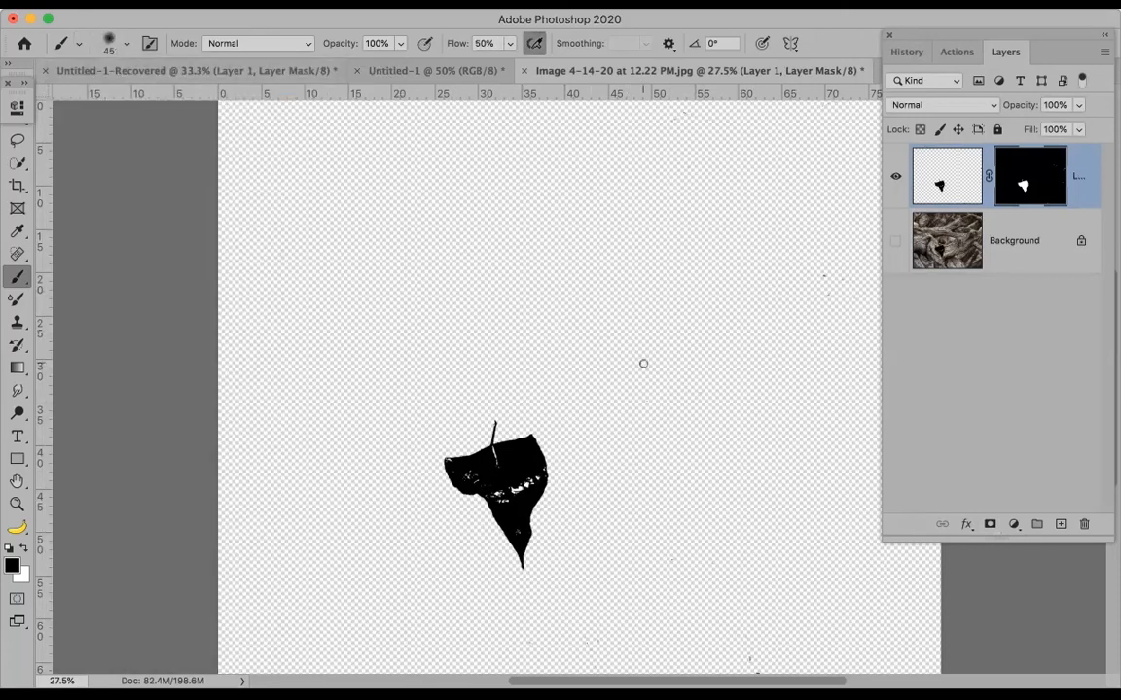
key(bracketright)
key(bracketright)
key(bracketright)
key(bracketright)
key(bracketright)
key(bracketright)
key(bracketright)
key(bracketright)
key(bracketright)
key(bracketright)
key(bracketright)
key(bracketright)
key(bracketright)
key(bracketright)
key(x)
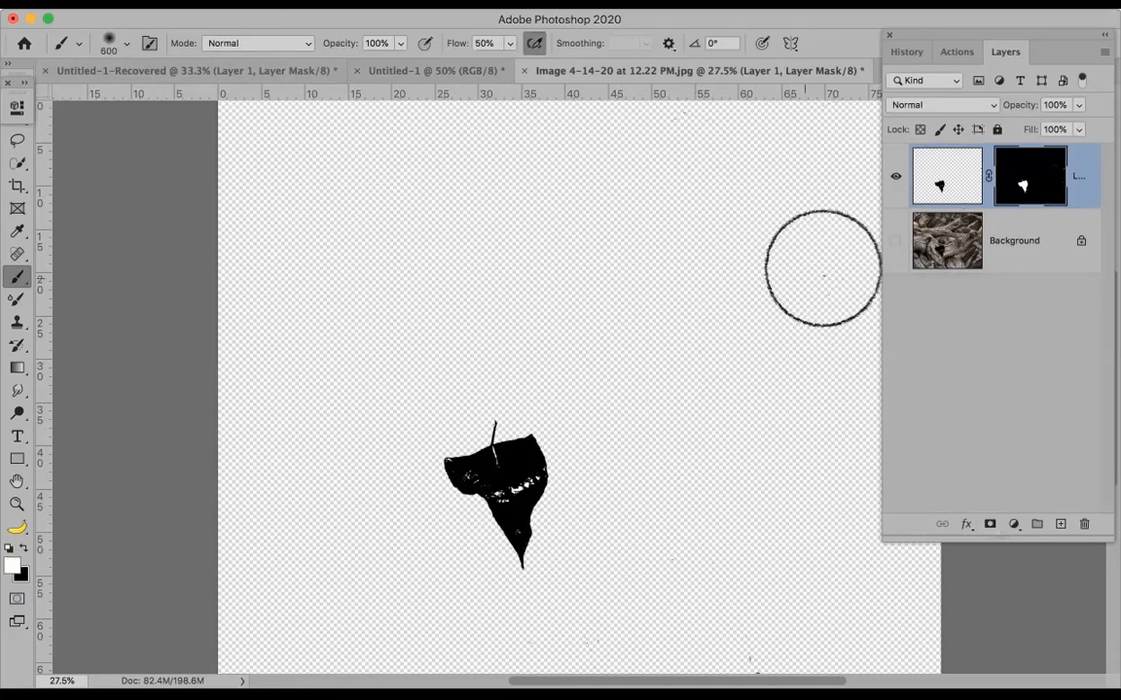
drag(718, 294, 741, 299)
key(x)
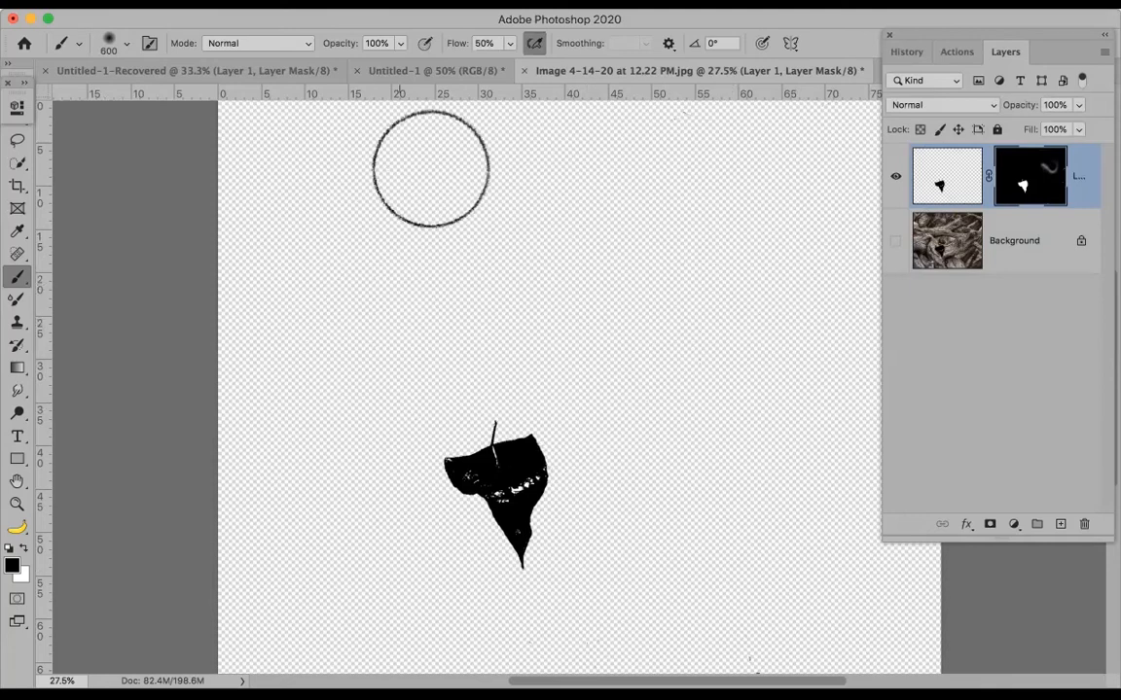
Step: Close the leaf photo without saving and return to Untitled-1-Recovered
click(523, 71)
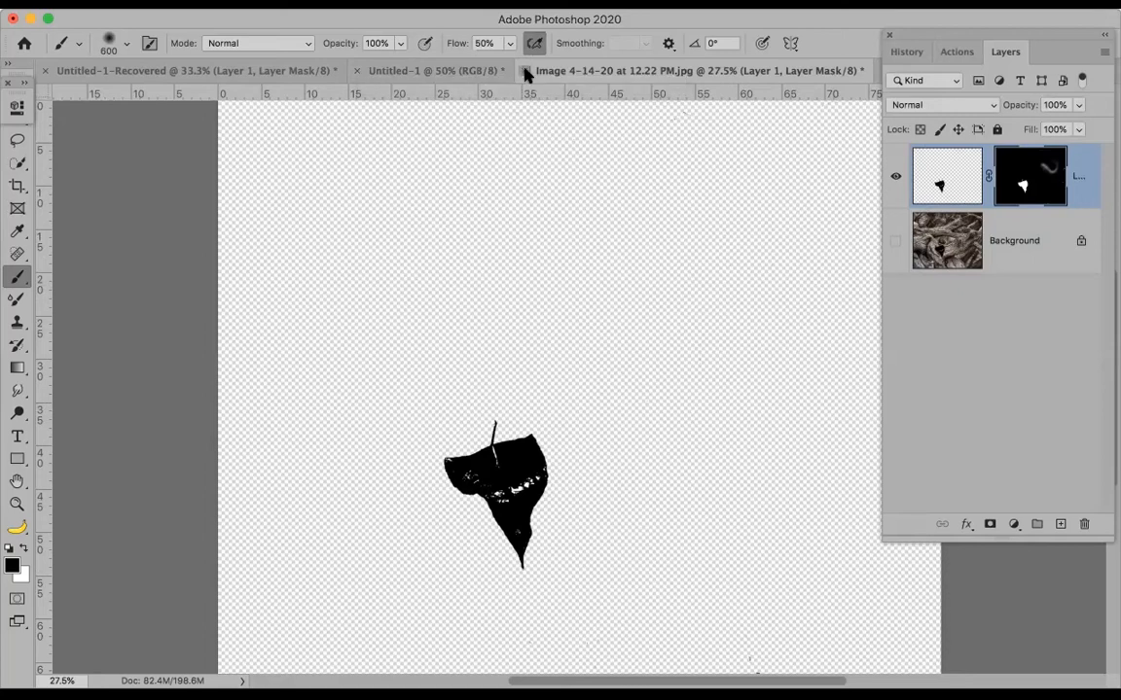
click(498, 254)
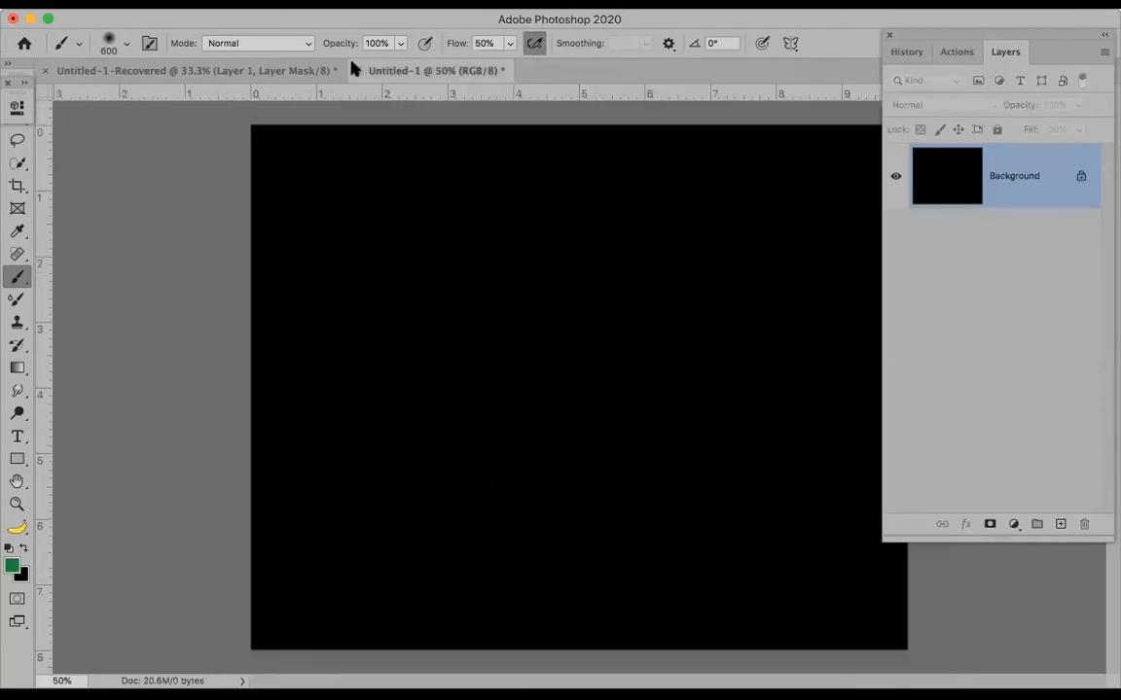
click(308, 72)
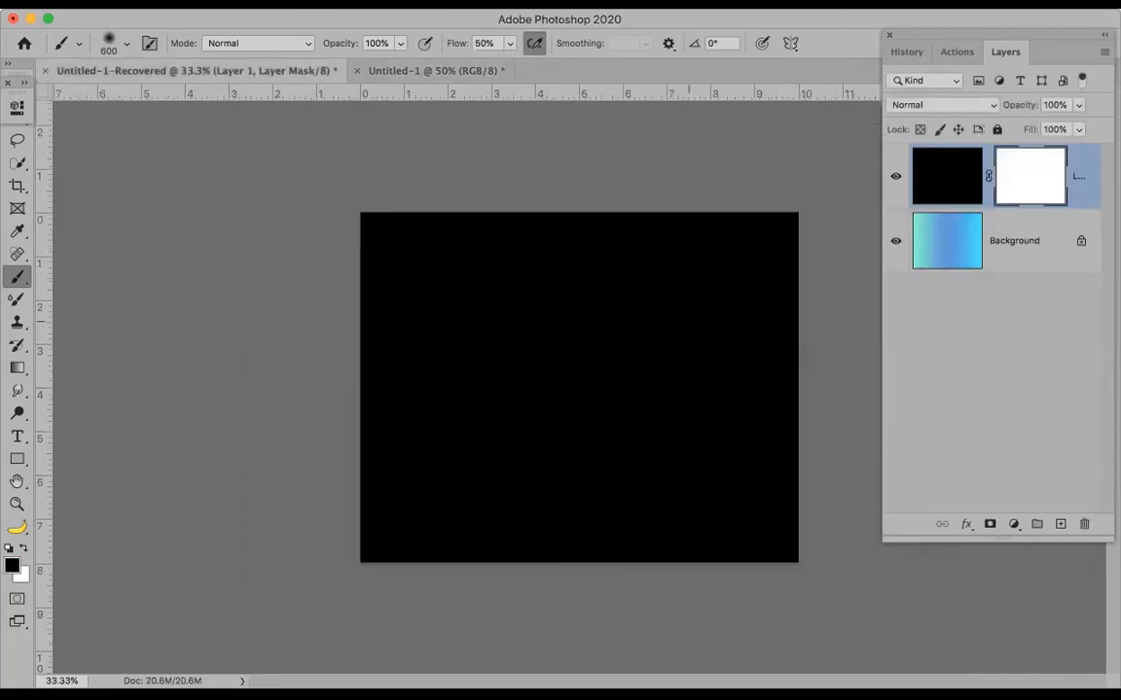
Step: Zoom the Untitled-1-Recovered canvas from 33.3% to 55%
key(super+plus)
key(super+plus)
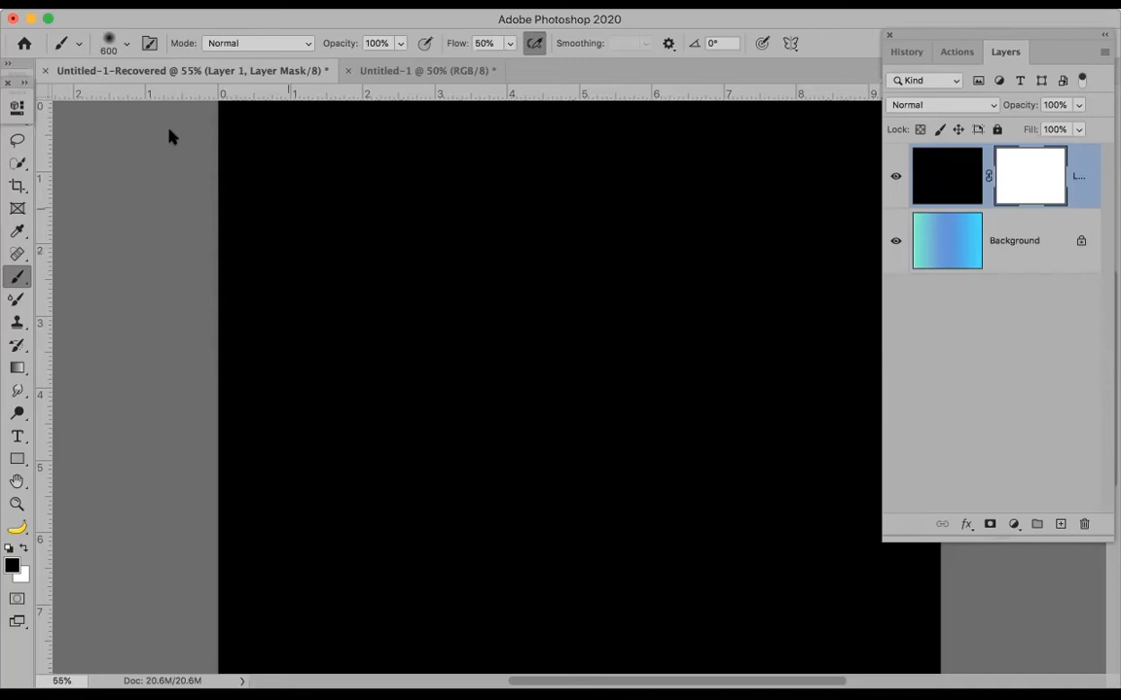
click(63, 45)
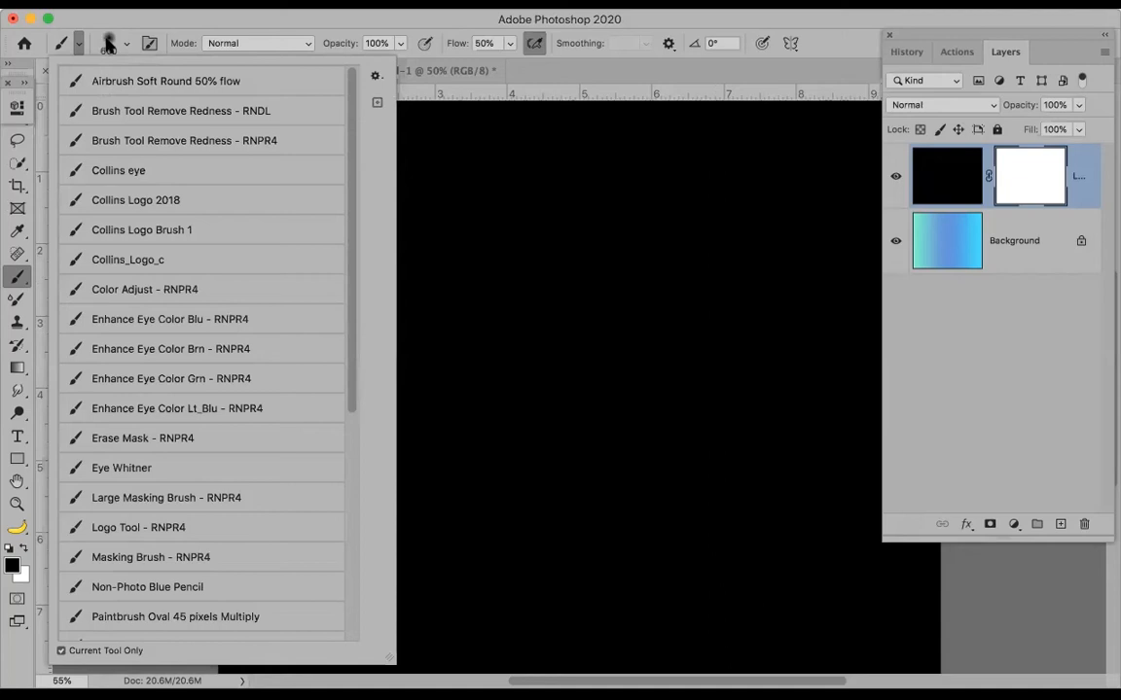
Step: Stamp a single Party Leaf brush tip onto Layer 1's mask to reveal the gradient
click(109, 45)
click(109, 46)
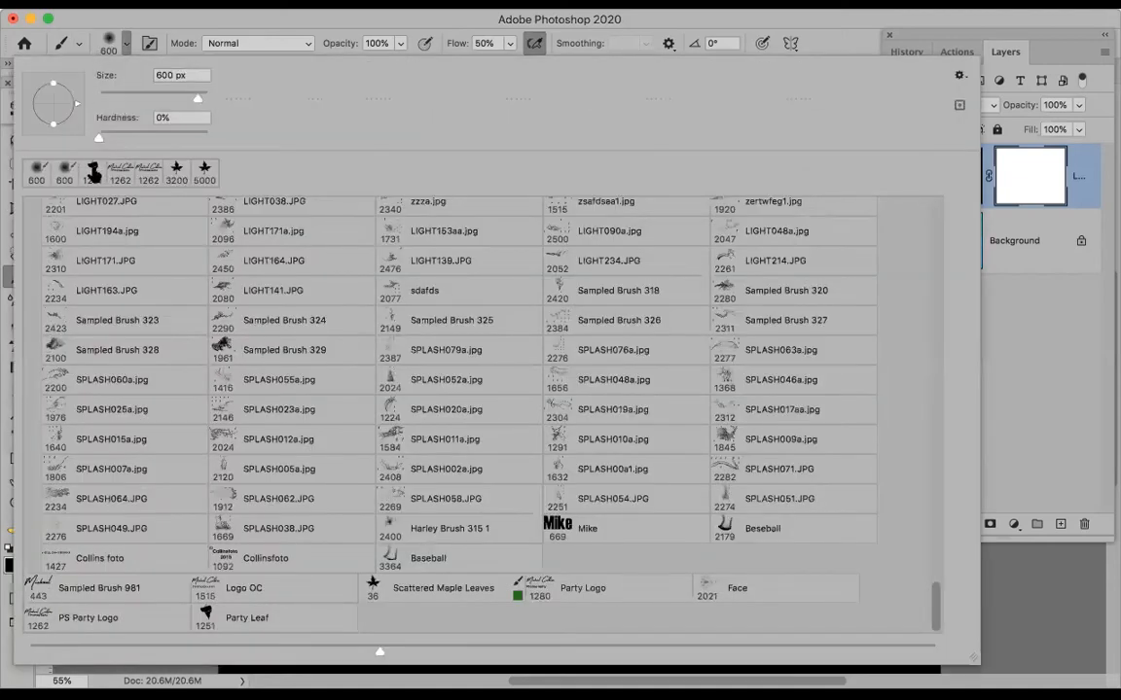
click(94, 171)
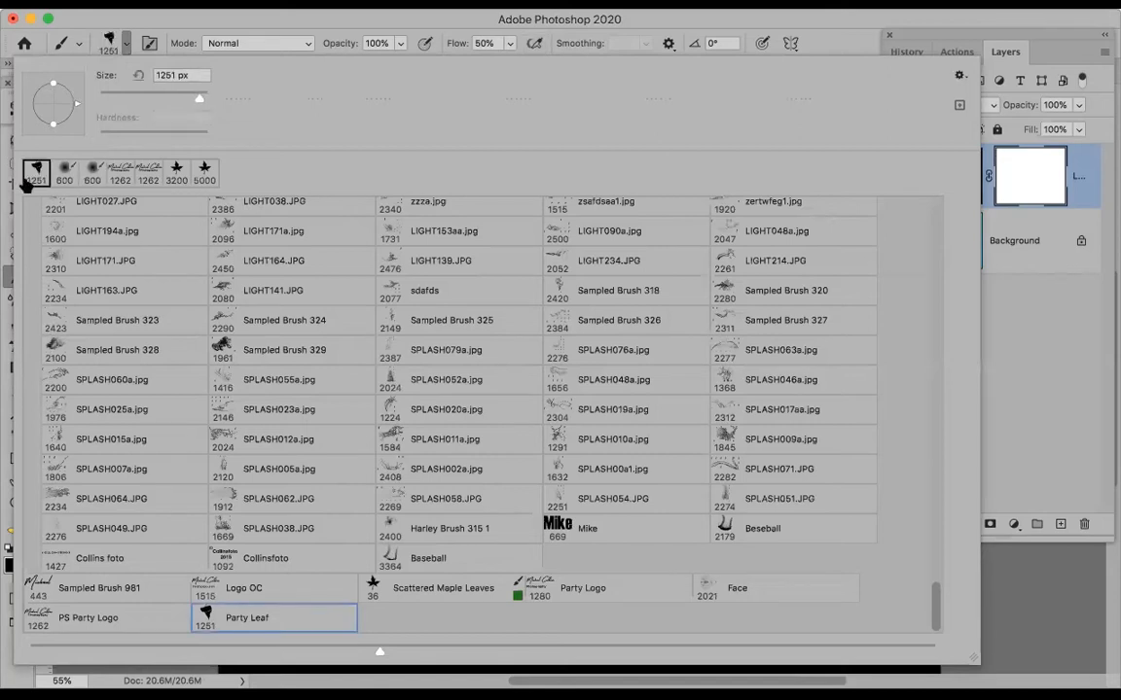
click(971, 20)
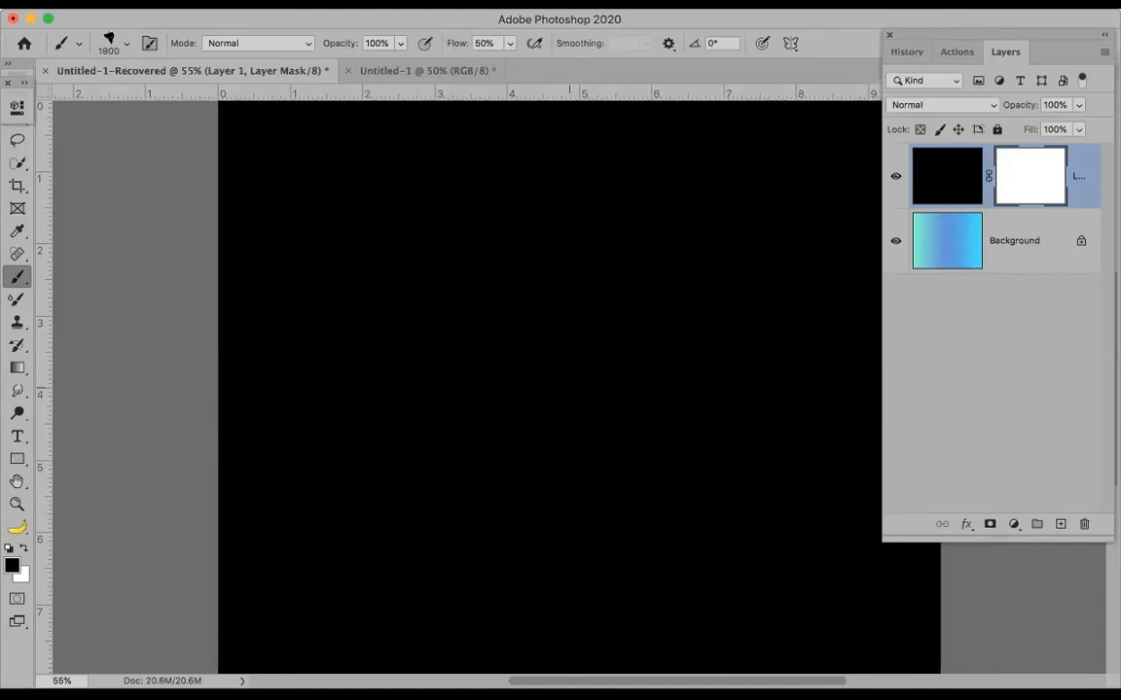
click(569, 388)
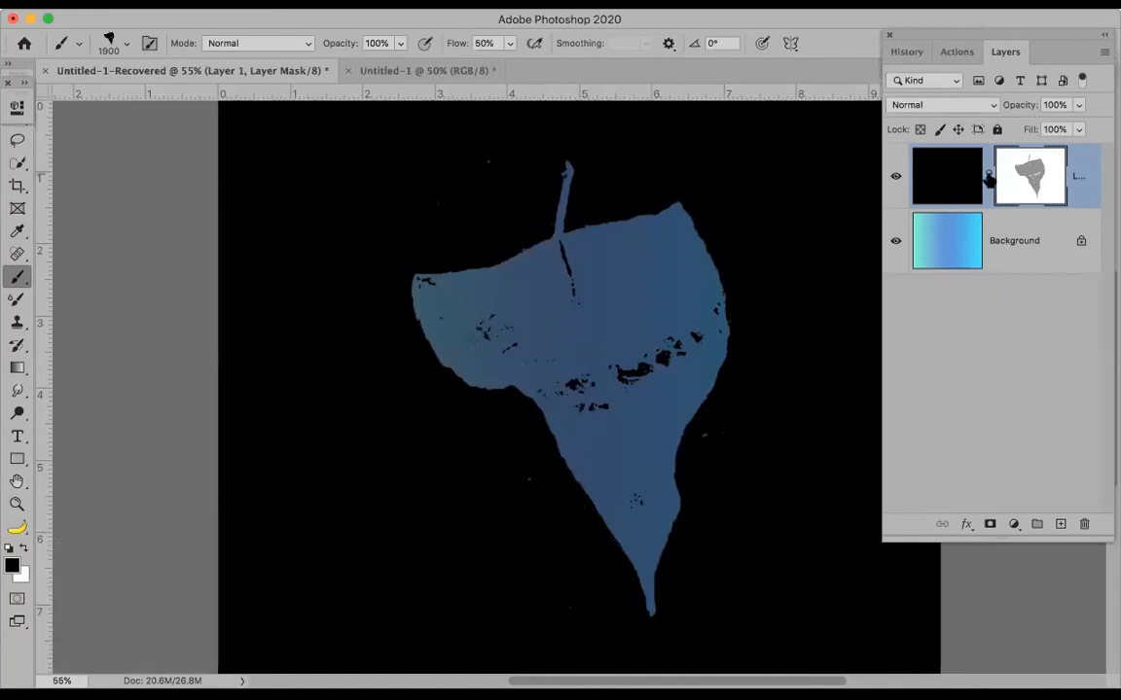
Step: Try moving the leaf with the Move tool, then undo the leaf stamp
mouse_move(1033, 172)
mouse_down()
mouse_move(1007, 182)
mouse_move(1031, 180)
mouse_up()
key(v)
drag(537, 319, 598, 300)
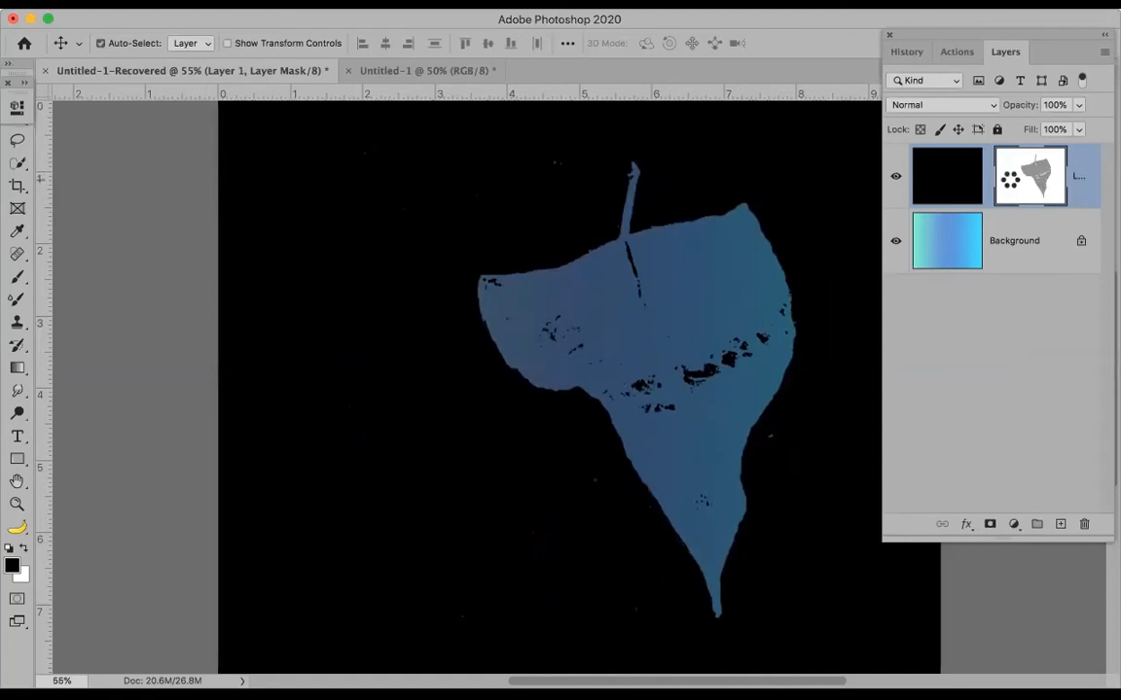
key(super+z)
key(super+z)
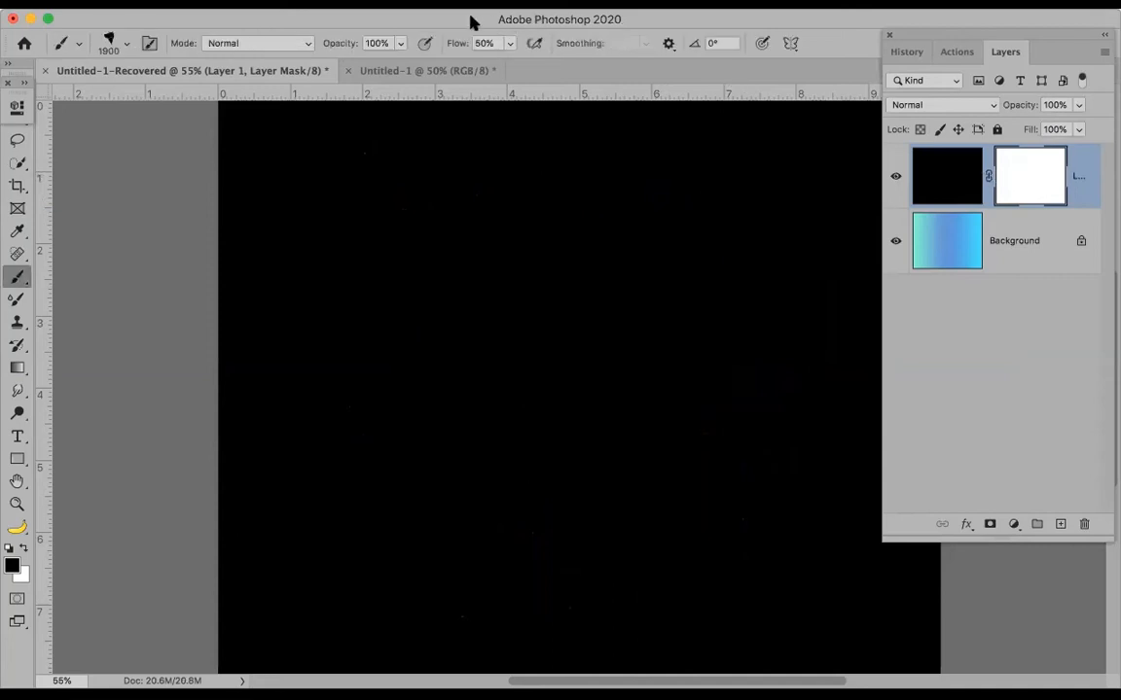
Step: Stamp the leaf at 100% flow, unlink the mask from Layer 1, and move it
drag(456, 42, 600, 49)
click(561, 380)
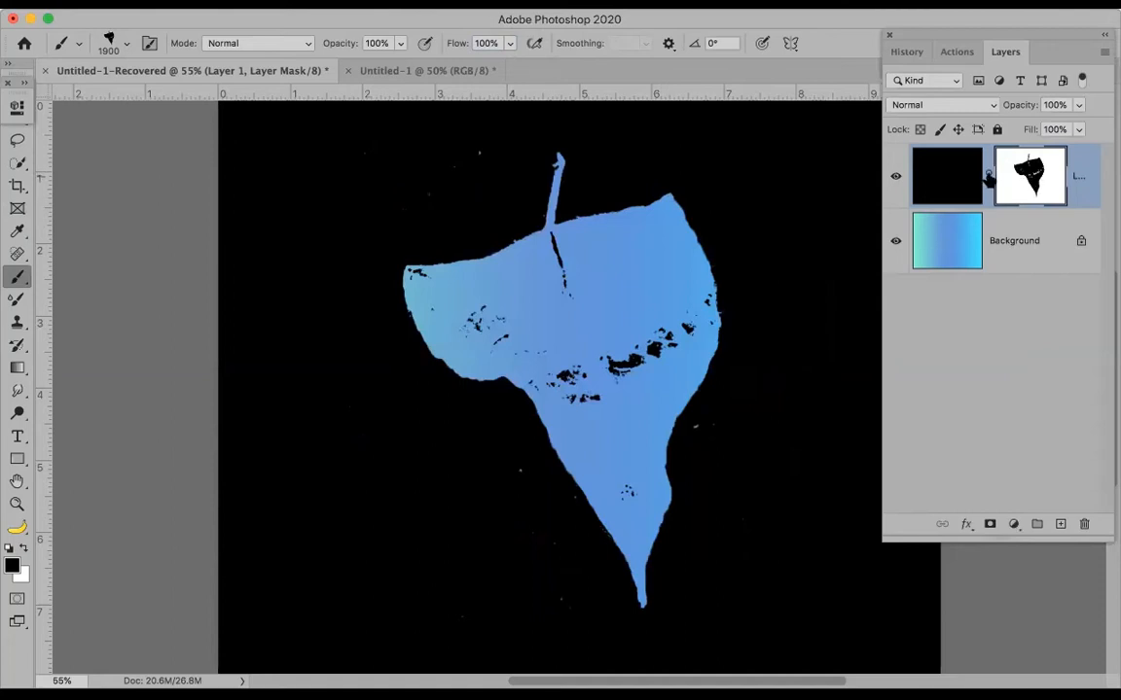
click(988, 179)
key(v)
drag(603, 305, 798, 302)
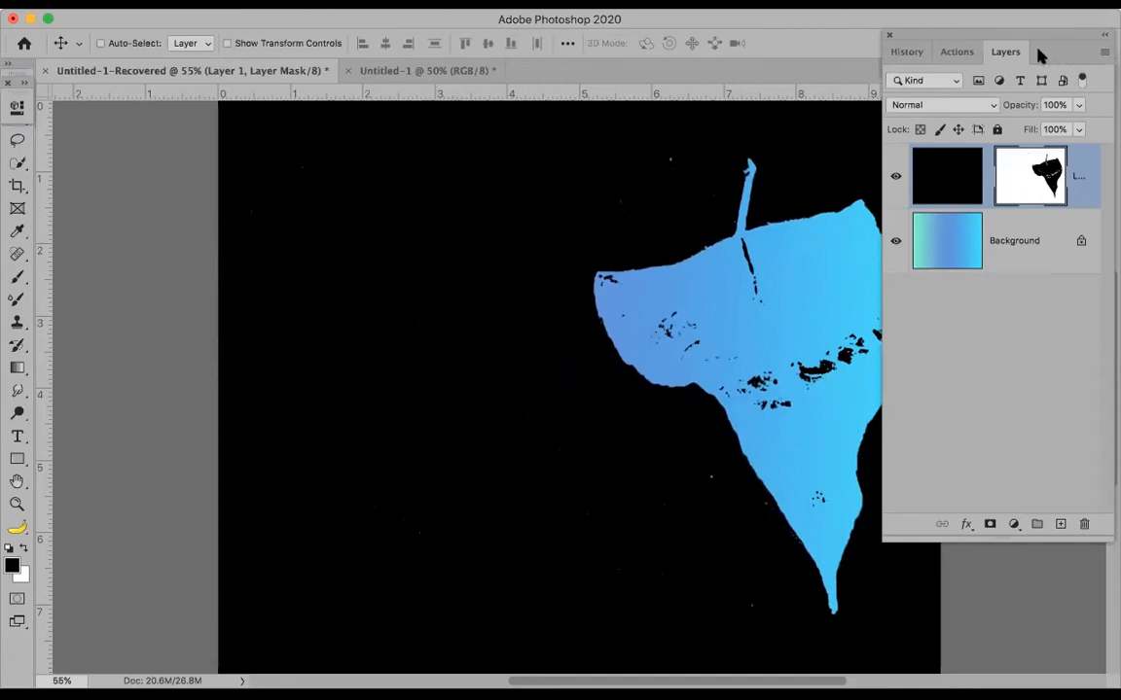
Step: Centre the leaf mask on the canvas, then hide Layer 1 to see the gradient alone
key(Tab)
drag(796, 275, 757, 261)
drag(828, 221, 622, 236)
key(Tab)
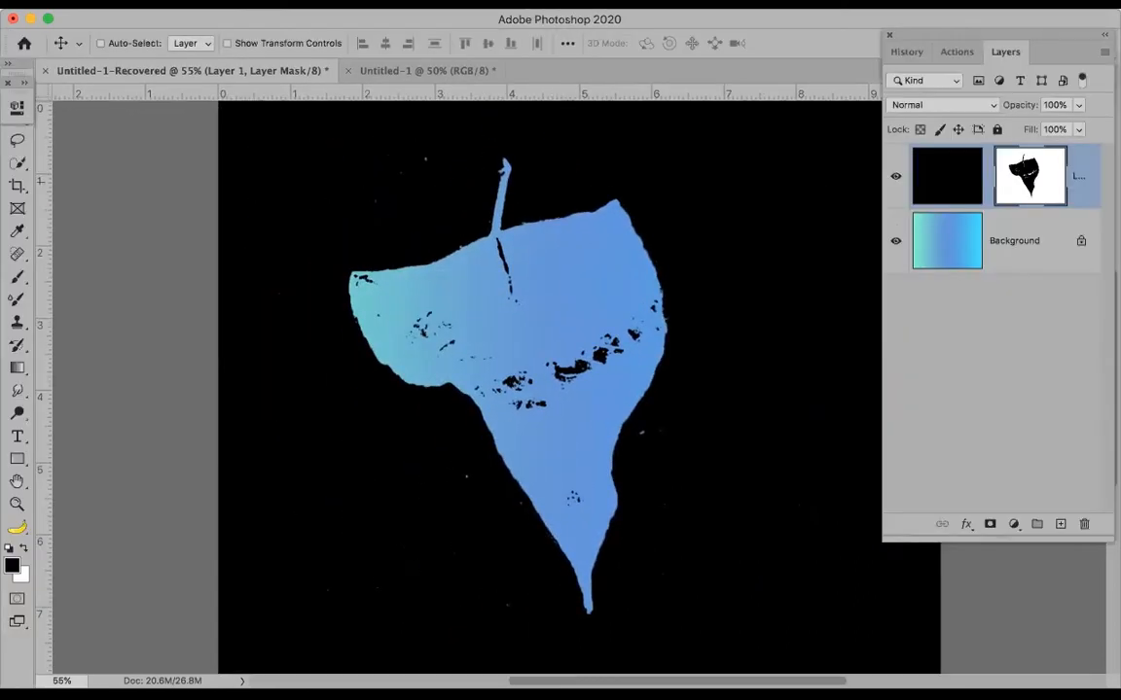
click(896, 180)
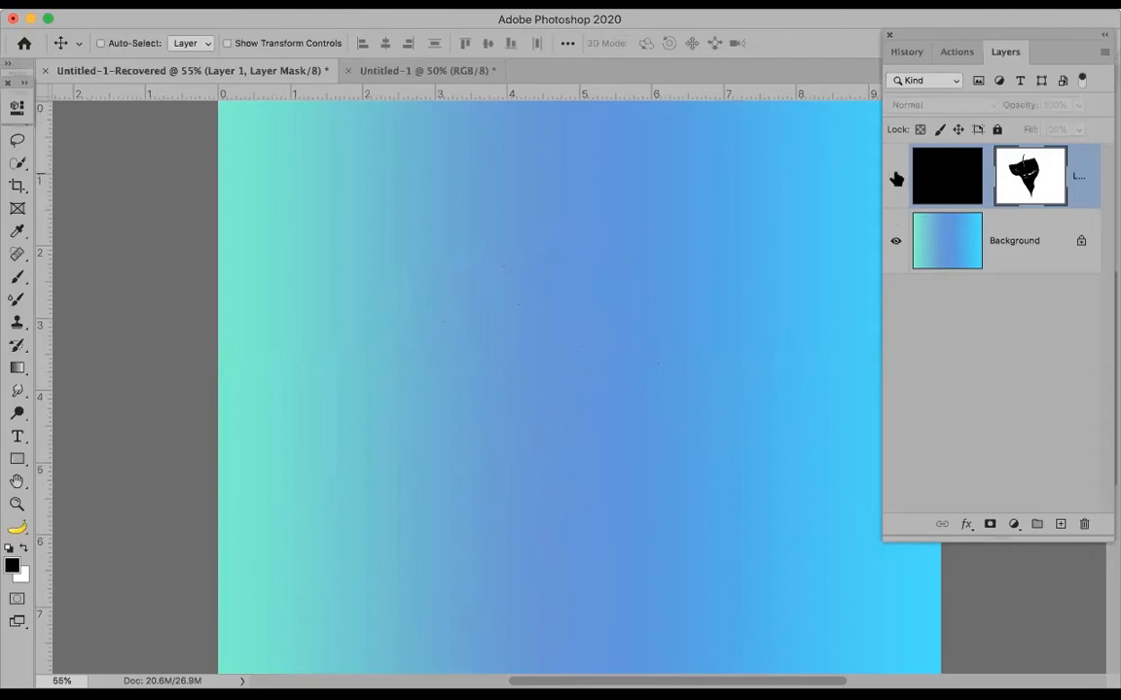
Step: Show Layer 1 again and nudge the leaf near the canvas centre
click(894, 180)
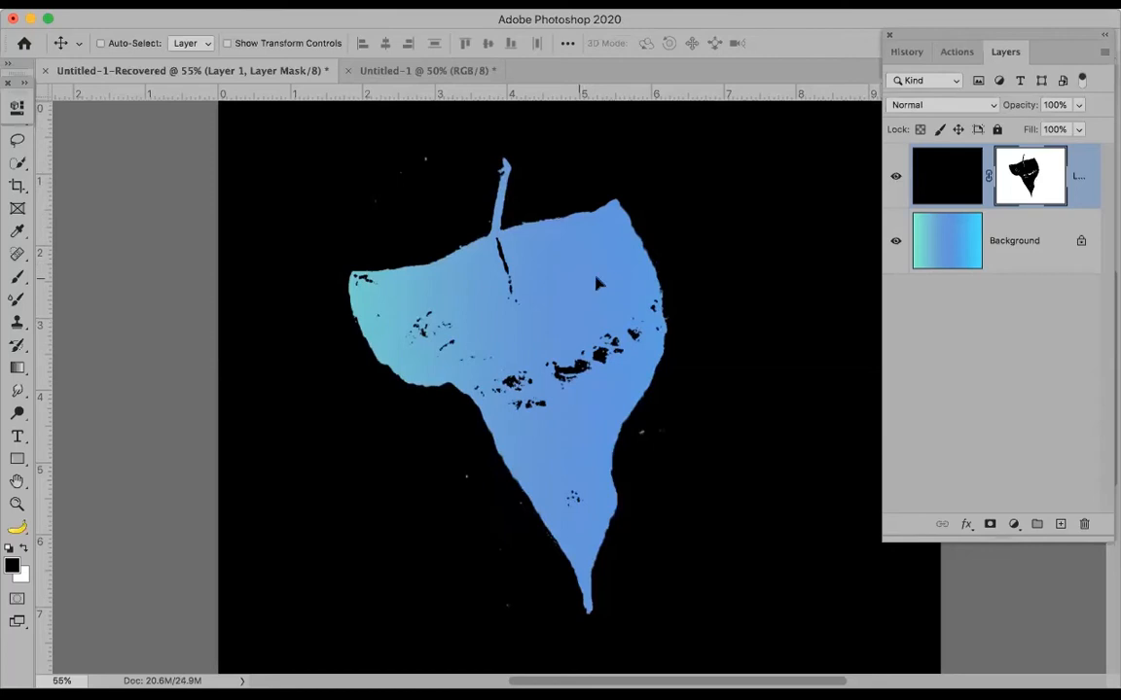
drag(588, 259, 660, 259)
mouse_move(556, 271)
mouse_down()
mouse_move(628, 277)
mouse_move(540, 261)
mouse_move(439, 275)
mouse_move(559, 273)
mouse_move(519, 274)
mouse_move(543, 279)
mouse_up()
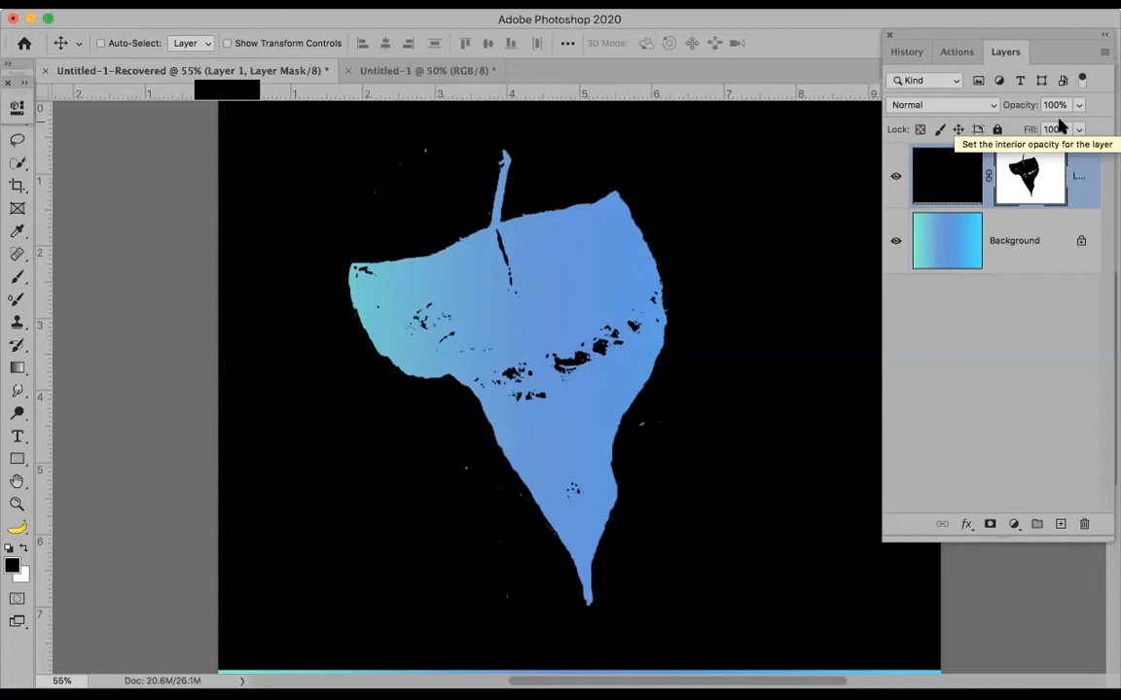
Step: Toggle the panels and cycle screen modes back to the standard window layout
key(Tab)
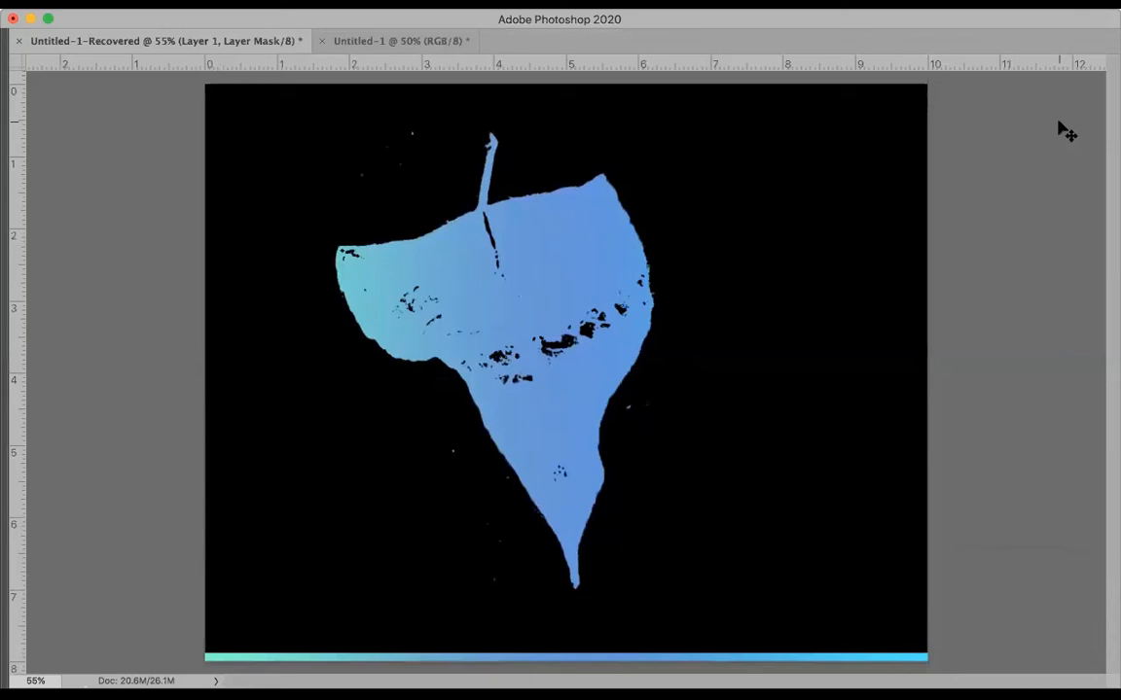
key(Tab)
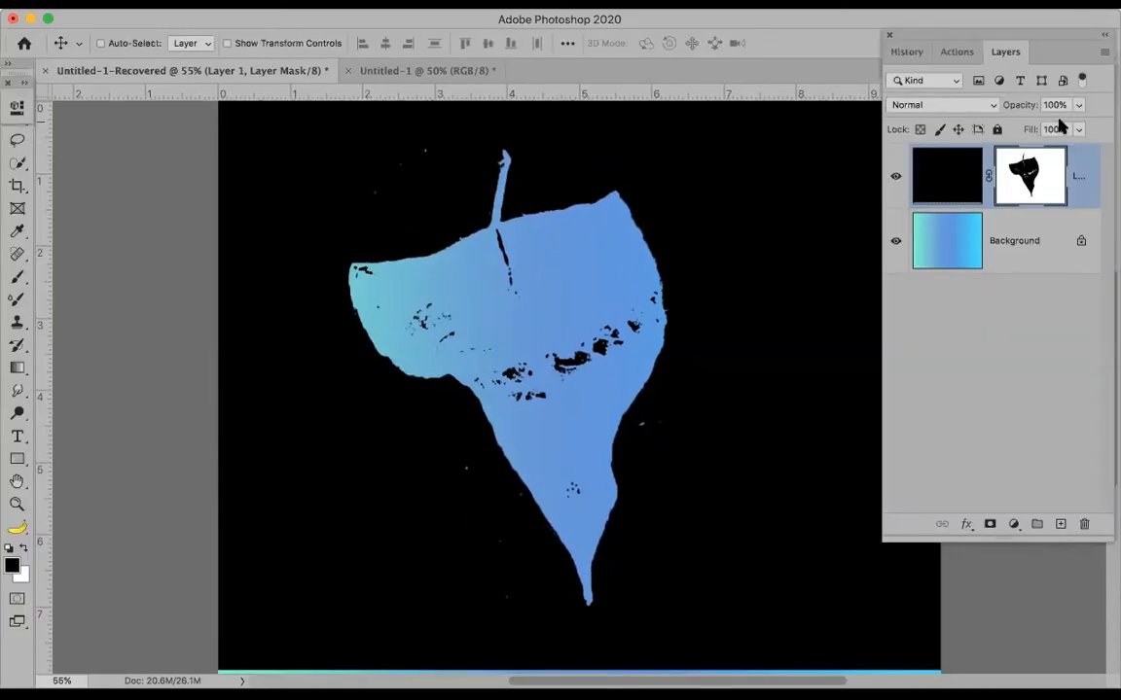
key(f)
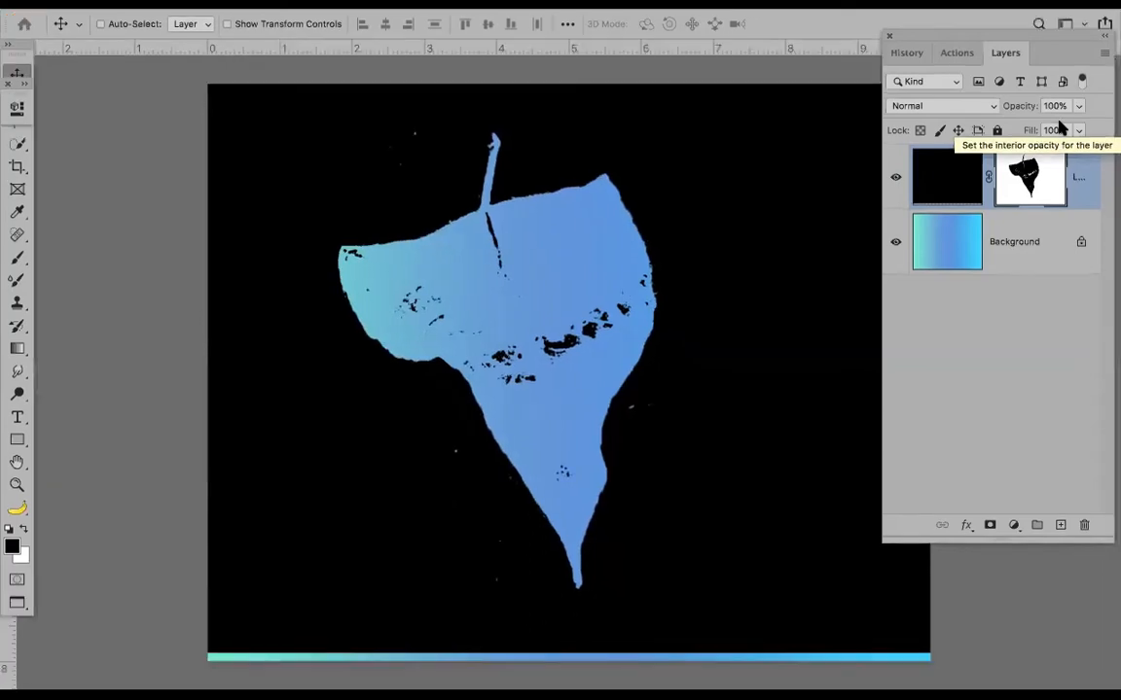
key(f)
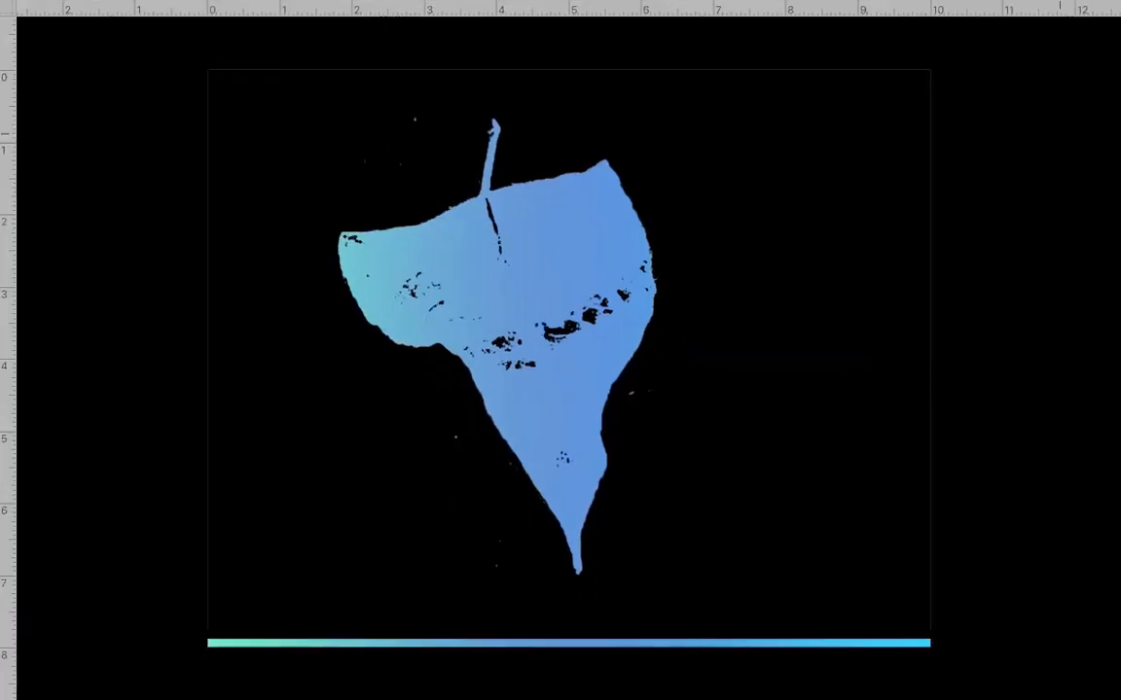
key(f)
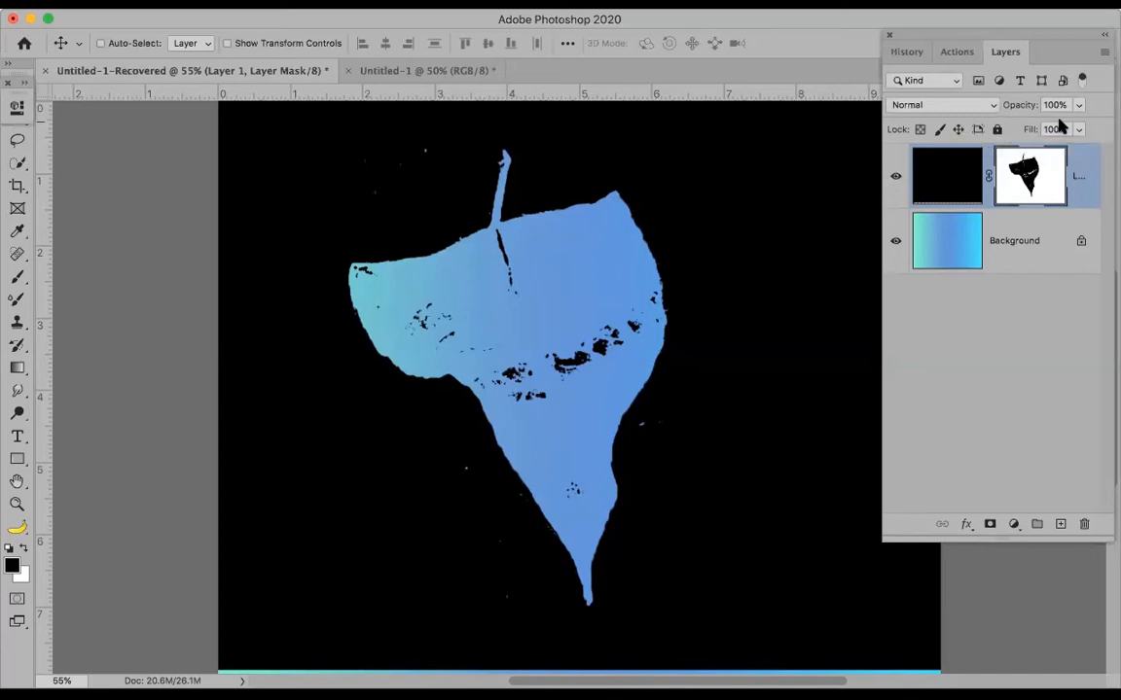
Step: Float the Layers panel, unlink the mask, shift the leaf right, and enable Auto-Select
drag(1009, 32, 782, 118)
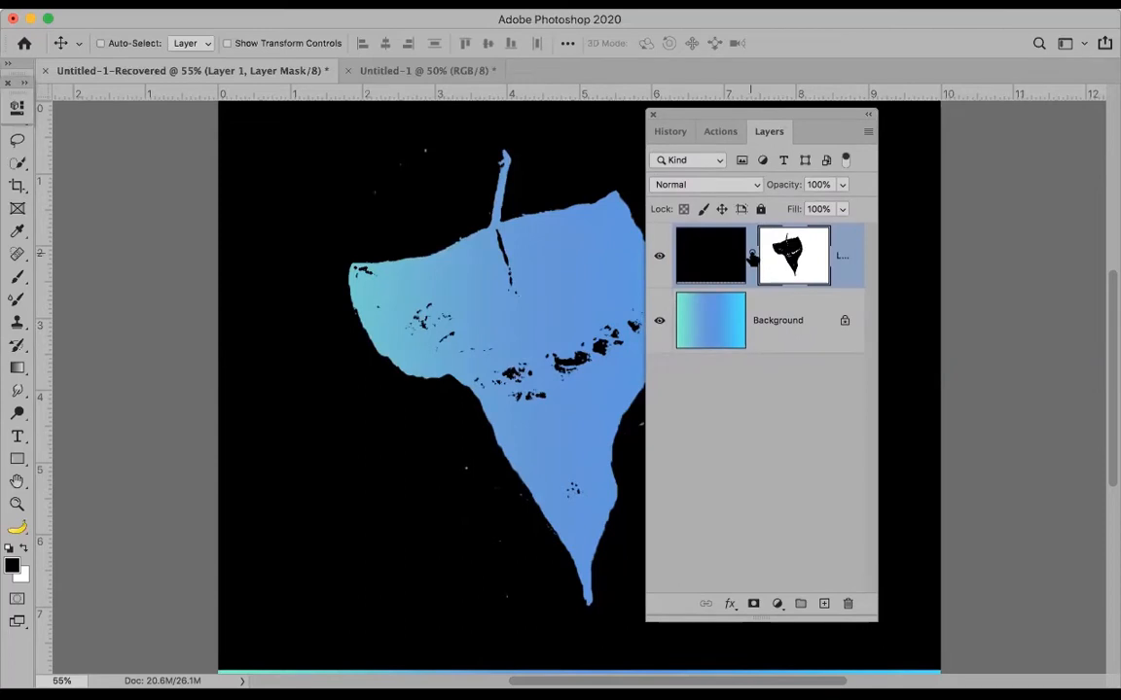
click(752, 253)
drag(504, 310, 457, 311)
drag(432, 308, 411, 311)
drag(485, 298, 665, 264)
drag(828, 116, 991, 132)
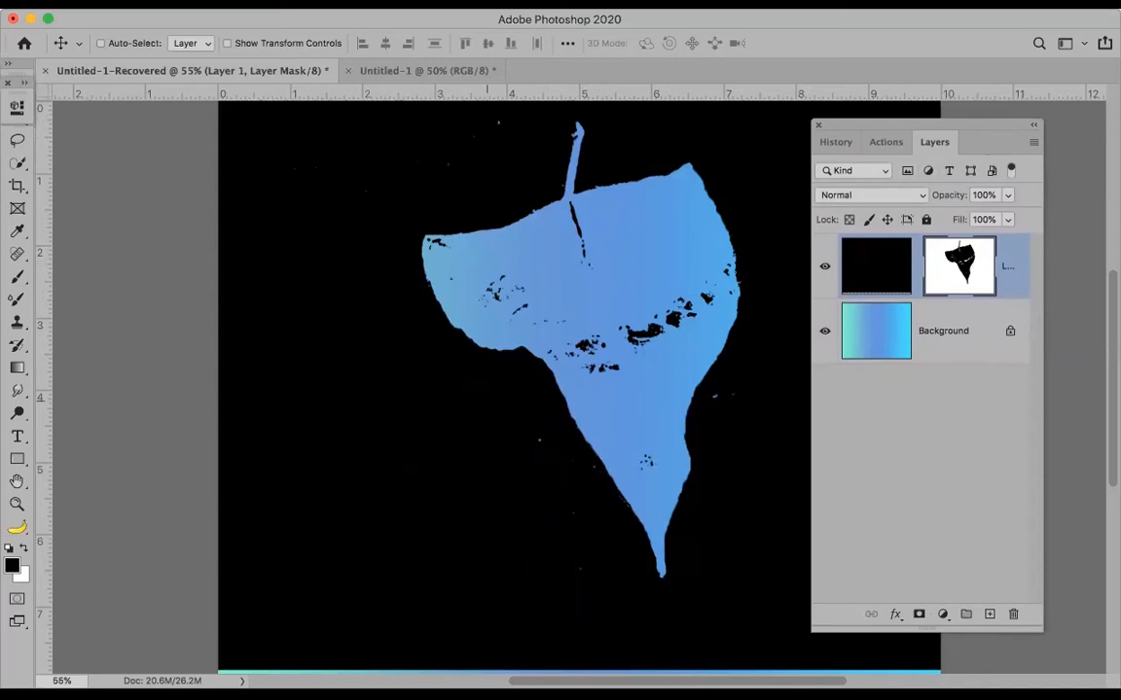
click(100, 43)
key(b)
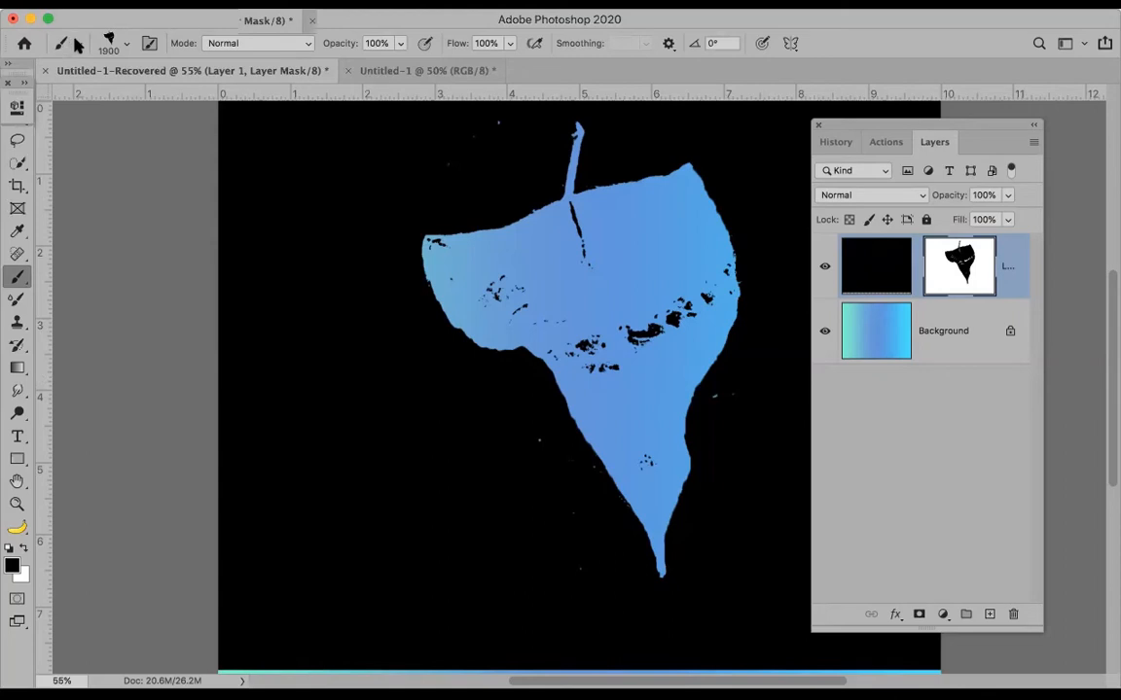
Step: Save the current brush as a new tool preset named 'Brush Tool Party Leaf 1'
click(76, 43)
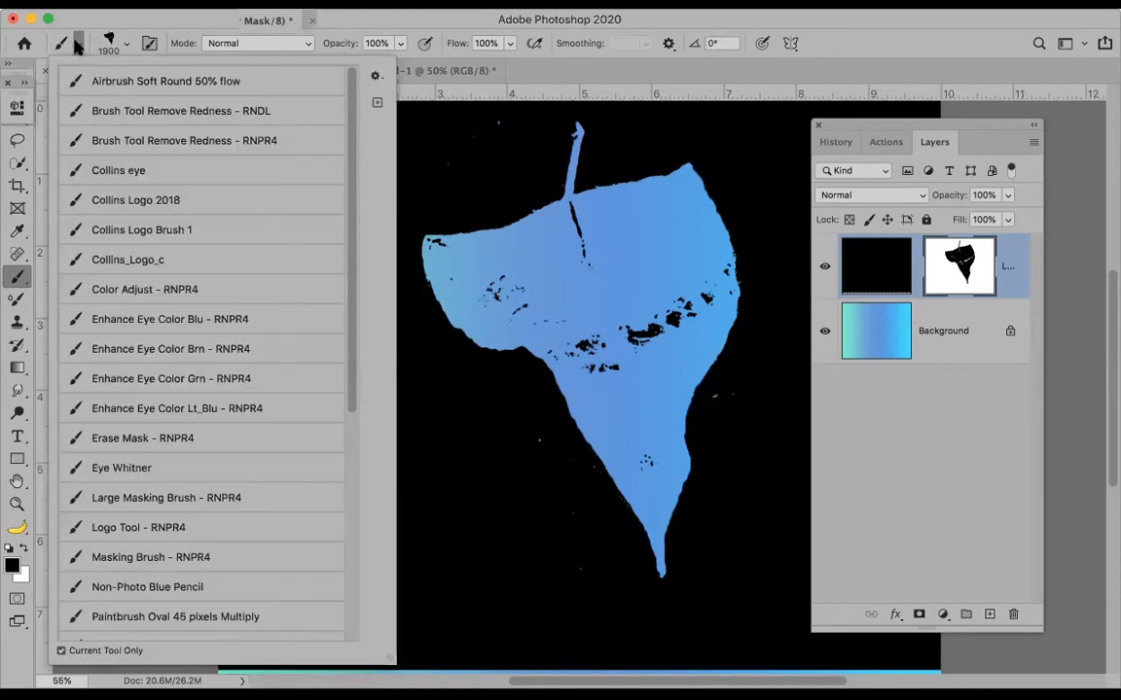
click(378, 78)
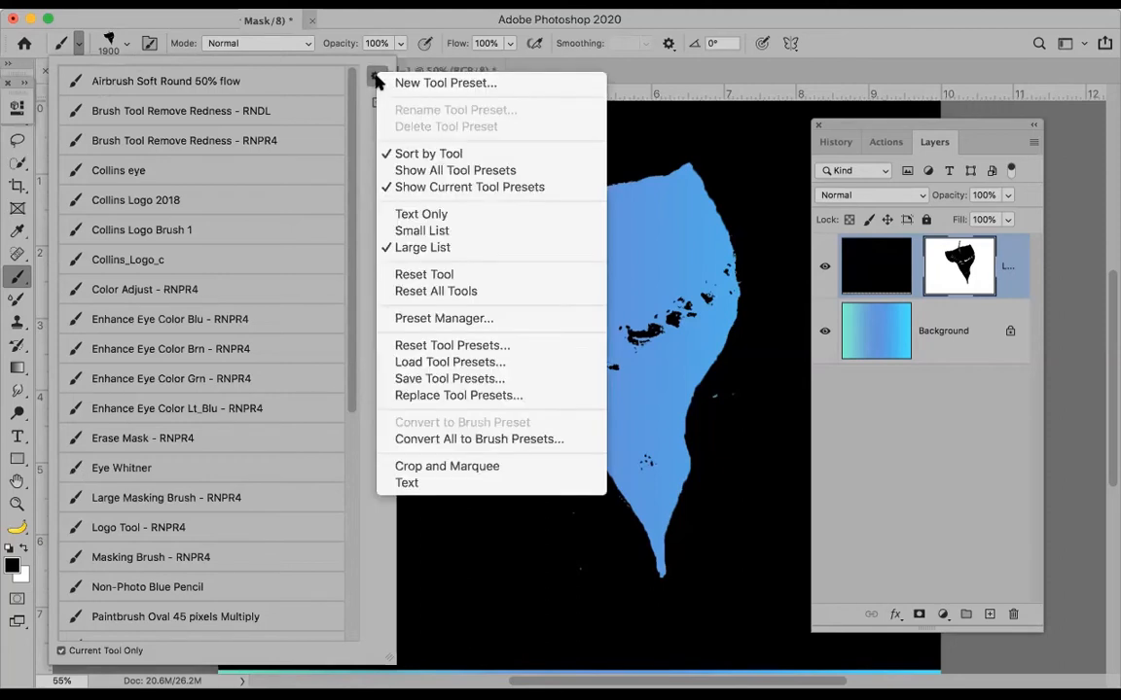
click(453, 86)
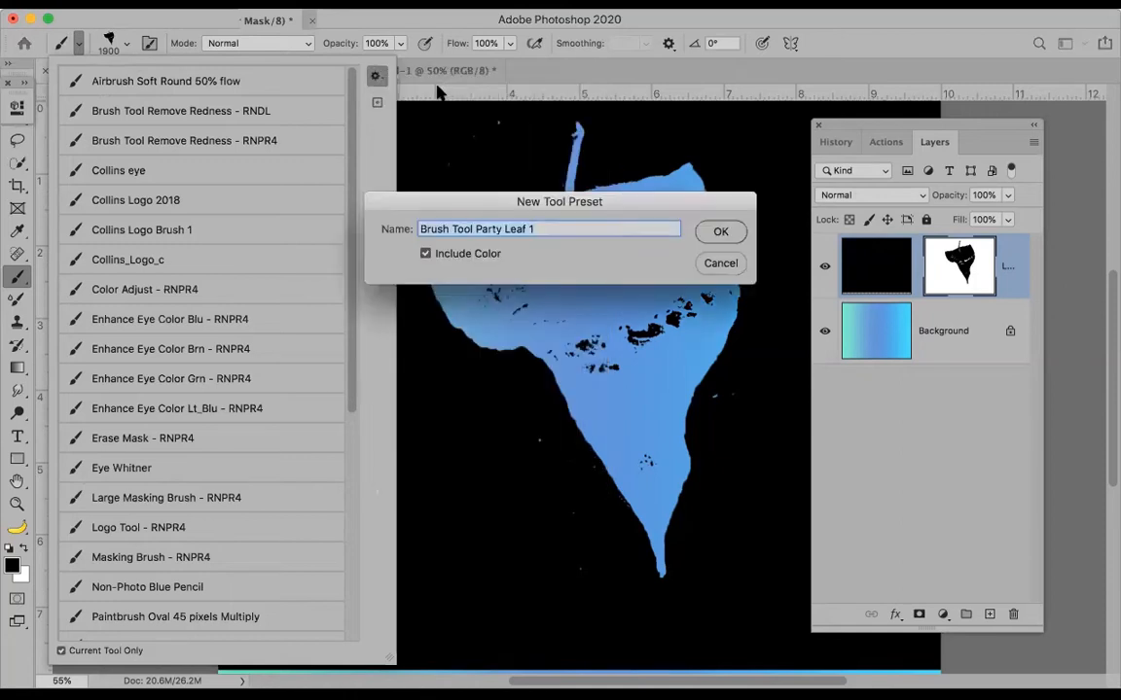
click(717, 261)
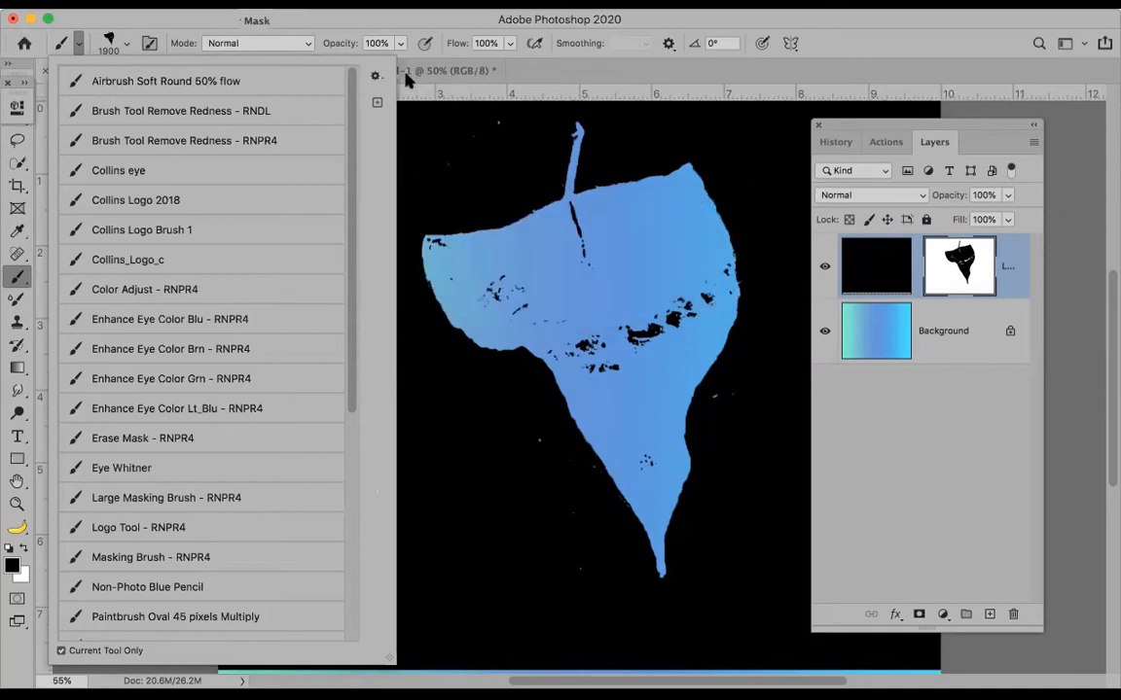
click(375, 77)
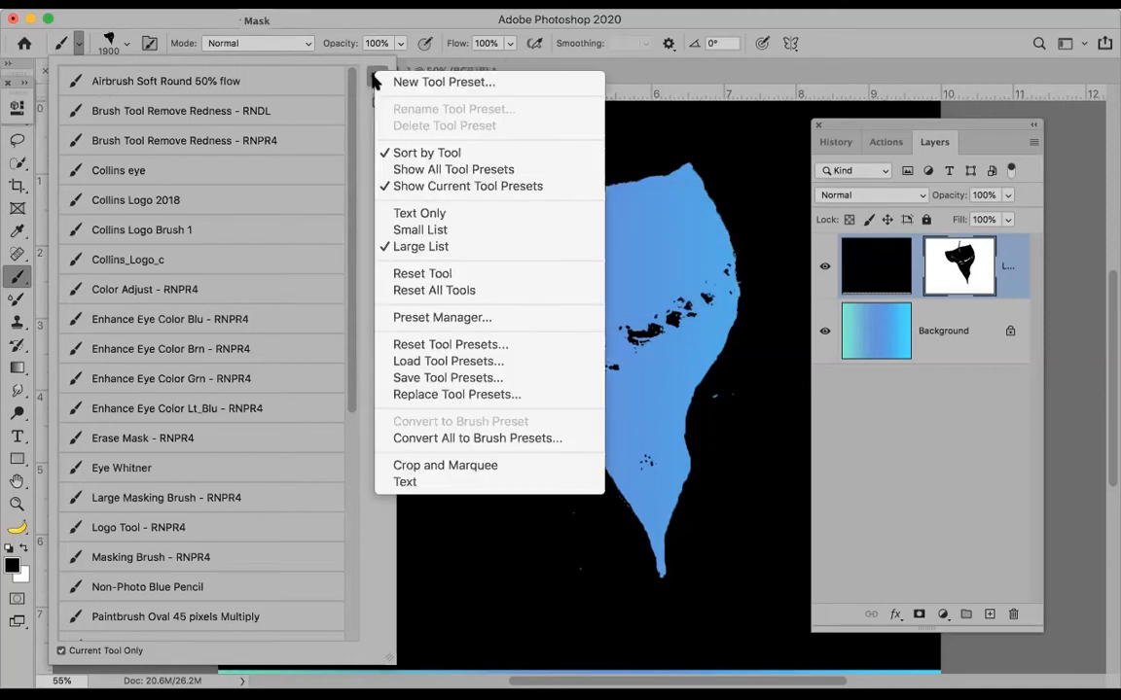
click(491, 85)
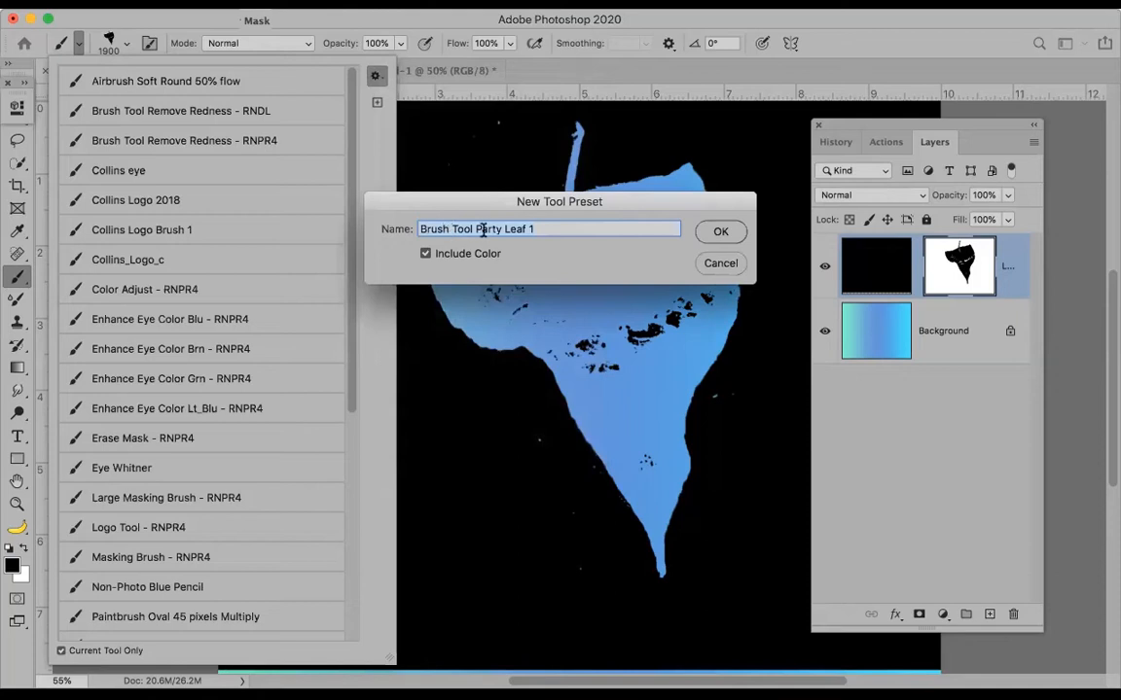
click(549, 228)
click(723, 230)
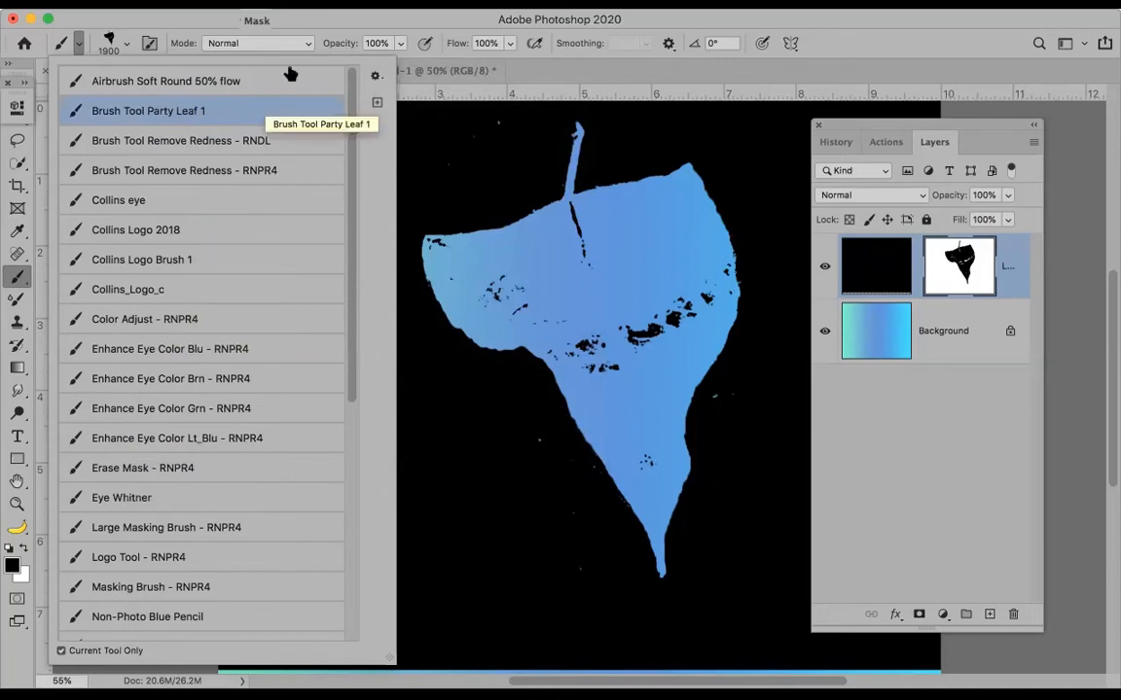
Step: Stamp the Collins Logo 2018 signature twice onto the mask
click(178, 232)
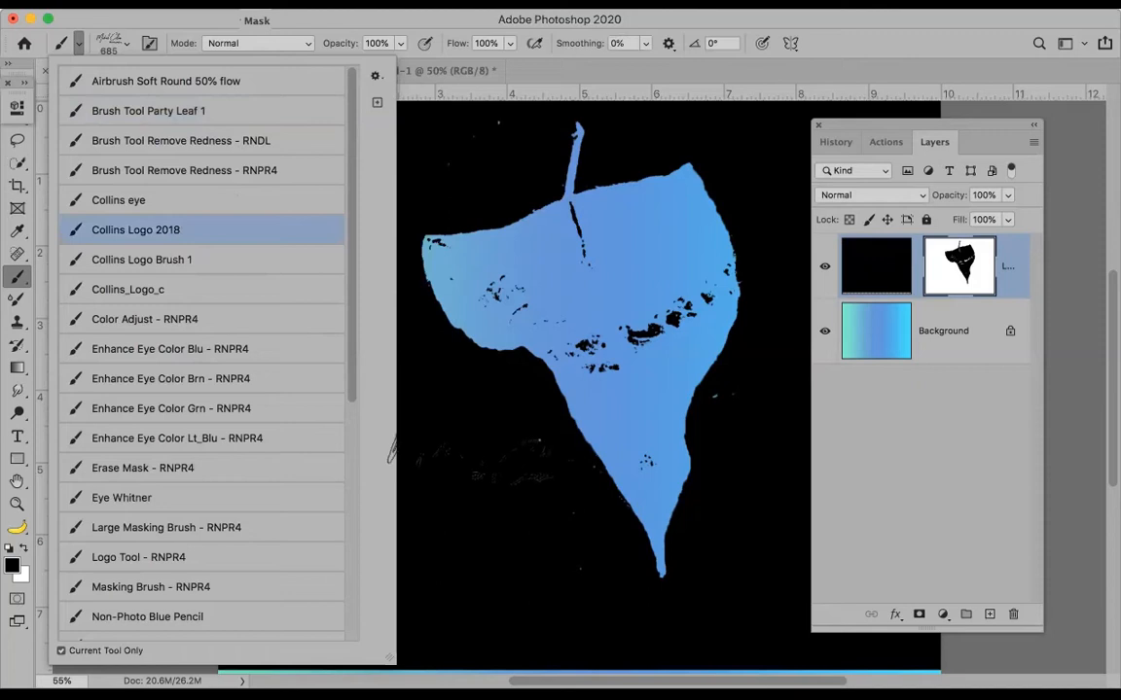
click(504, 486)
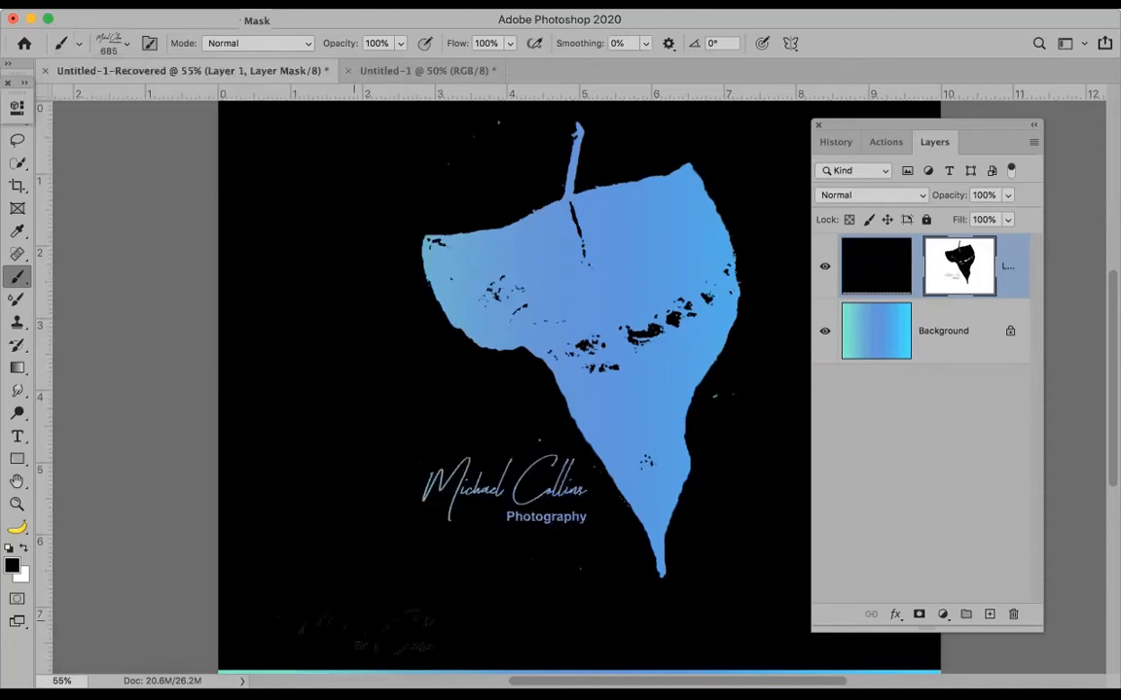
click(348, 185)
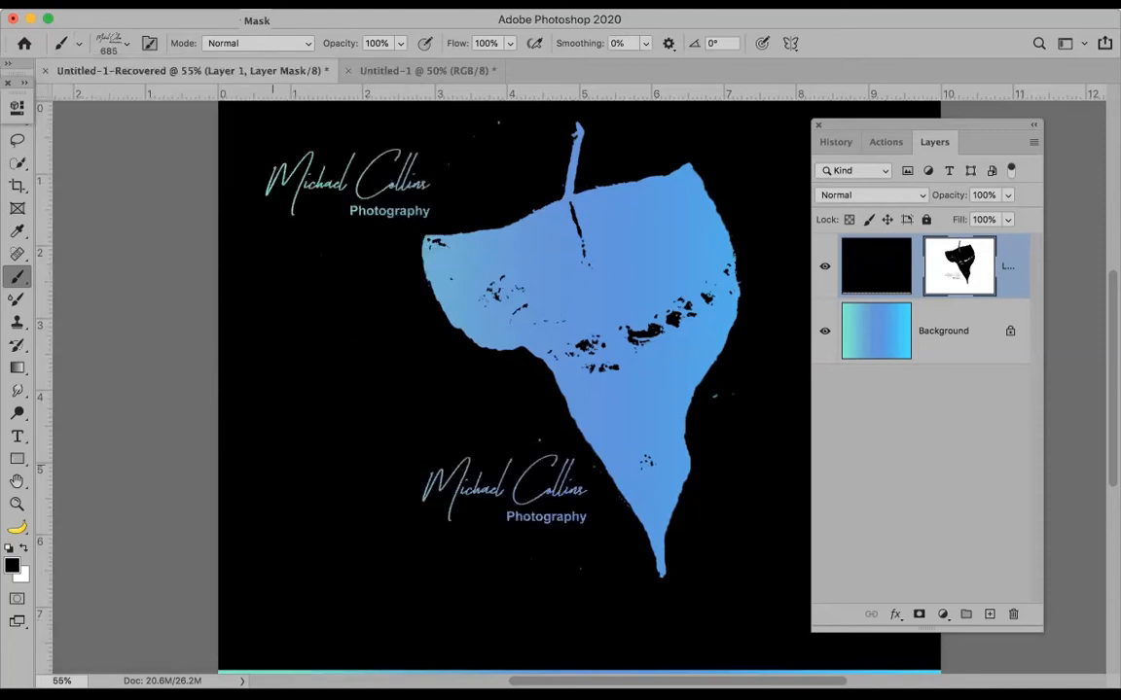
Step: Stamp two smaller ©COLLINS PHOTOGRAPHY logos with Collins_Logo_c, then fill the mask white
click(80, 45)
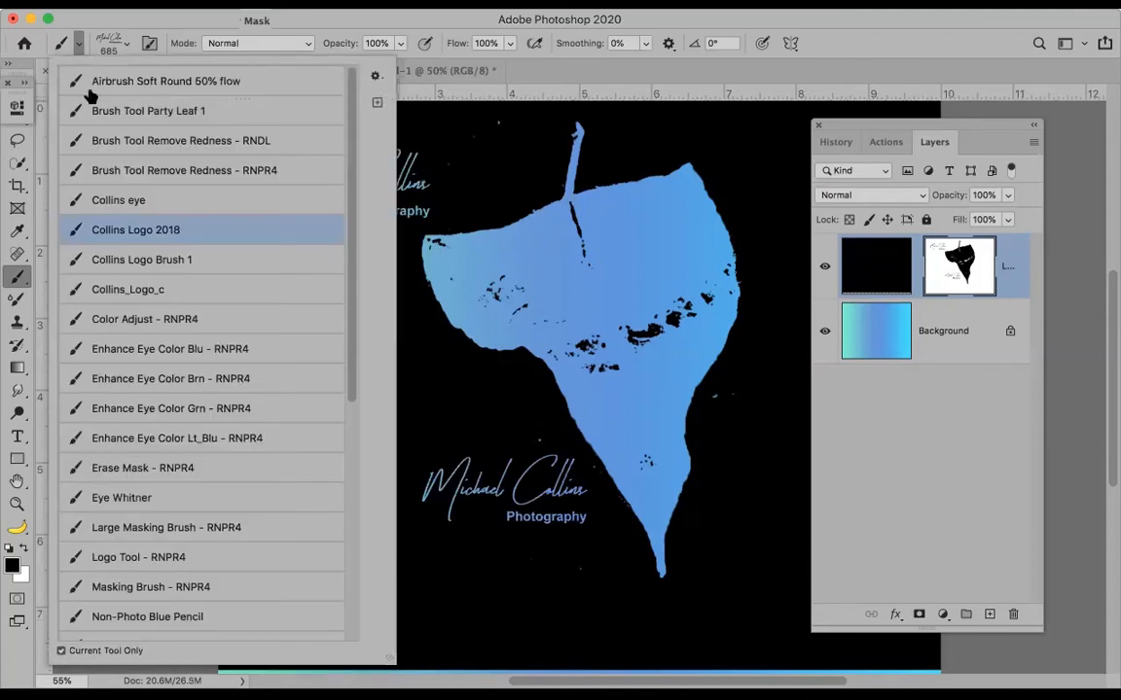
click(165, 289)
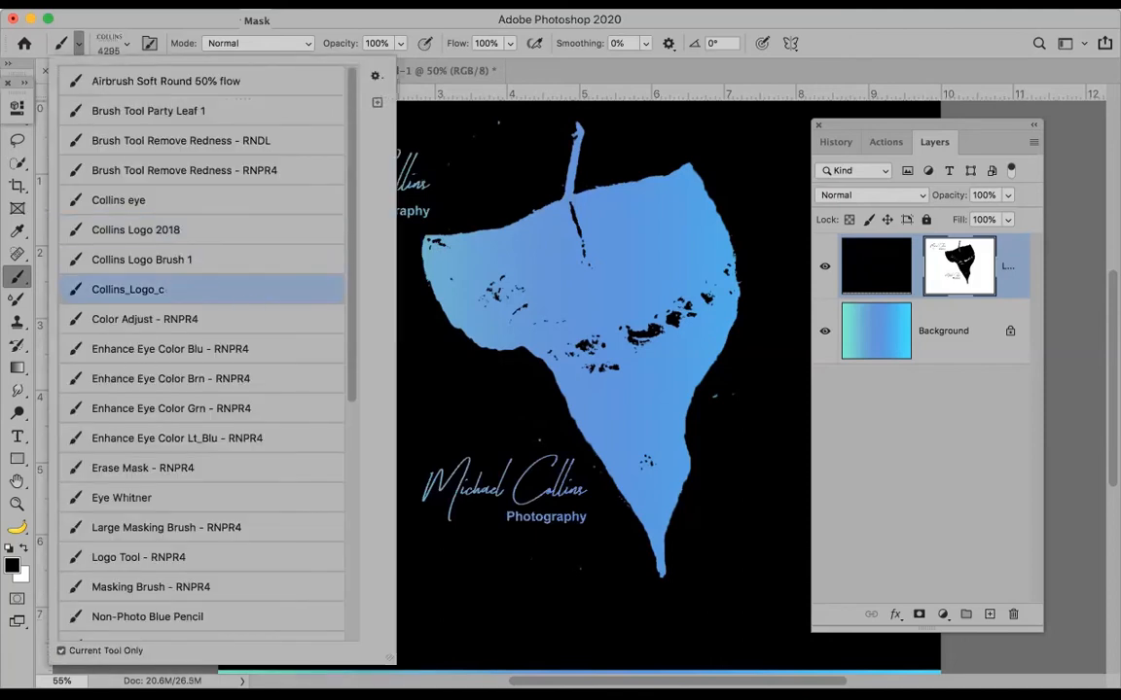
click(501, 533)
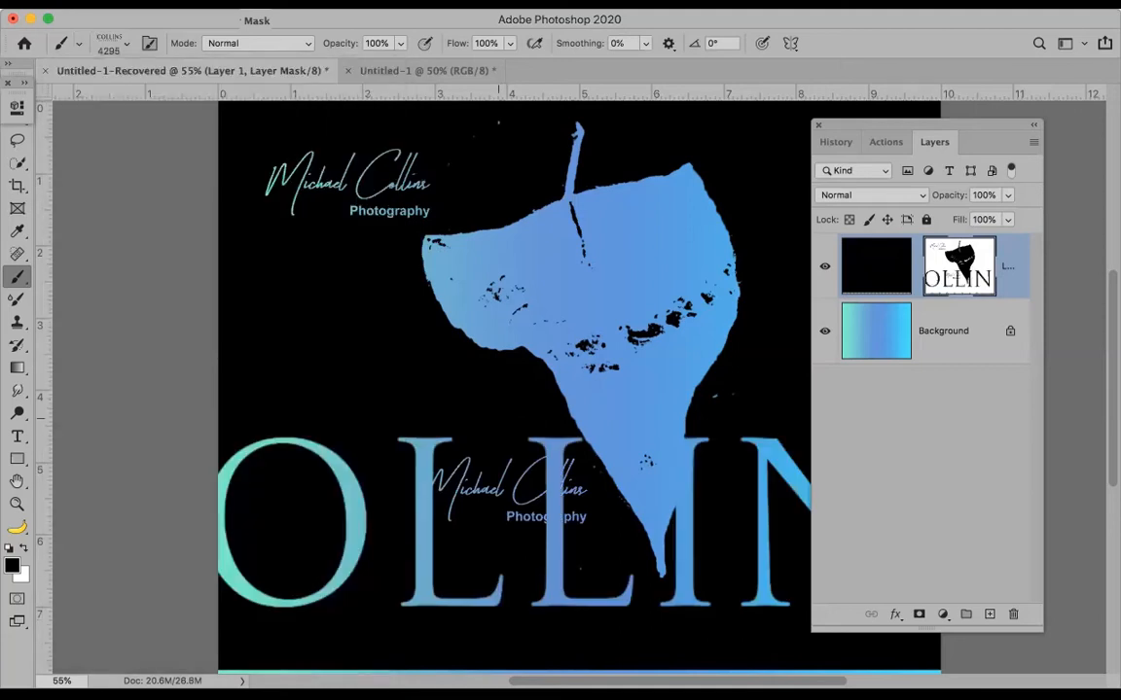
key(super+z)
key(bracketleft)
key(bracketleft)
key(bracketleft)
key(bracketleft)
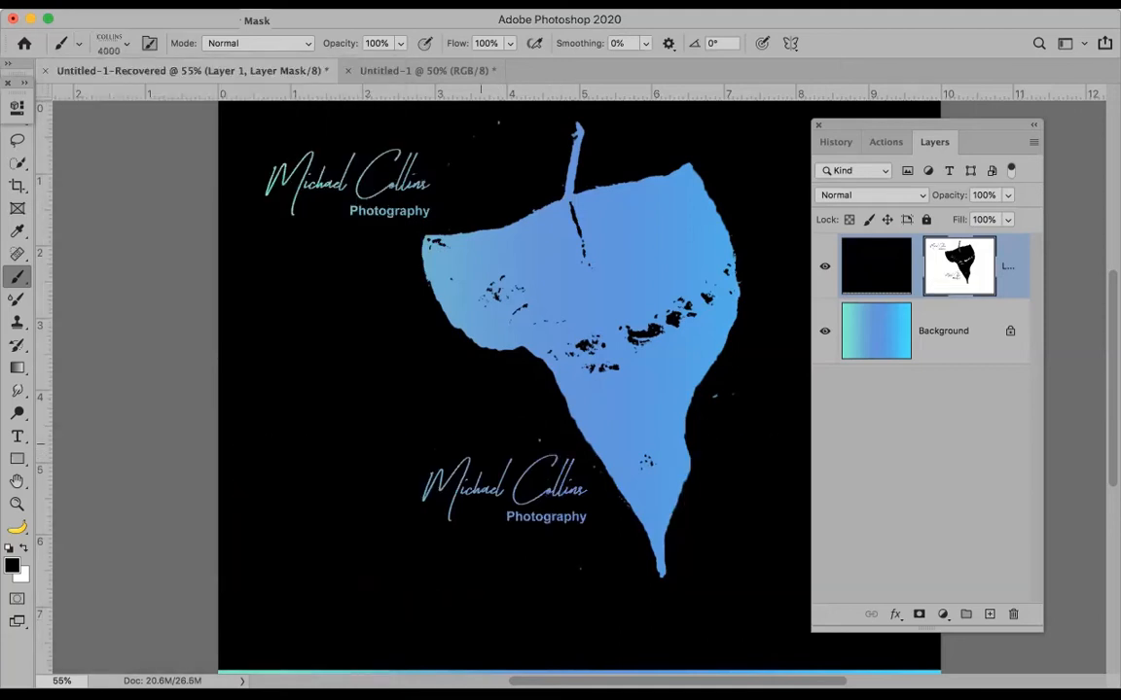
key(bracketleft)
key(bracketleft)
key(bracketleft)
key(bracketleft)
key(bracketleft)
key(bracketleft)
key(bracketleft)
key(bracketleft)
key(bracketleft)
key(bracketleft)
key(bracketleft)
key(bracketleft)
key(bracketleft)
click(442, 587)
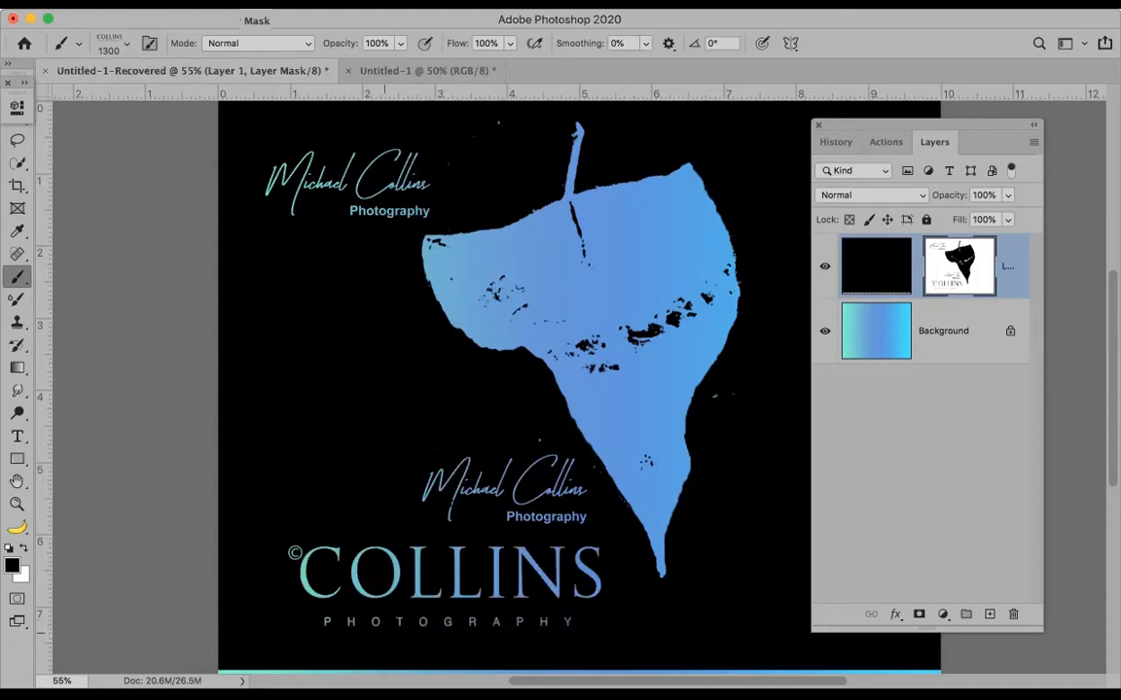
click(388, 392)
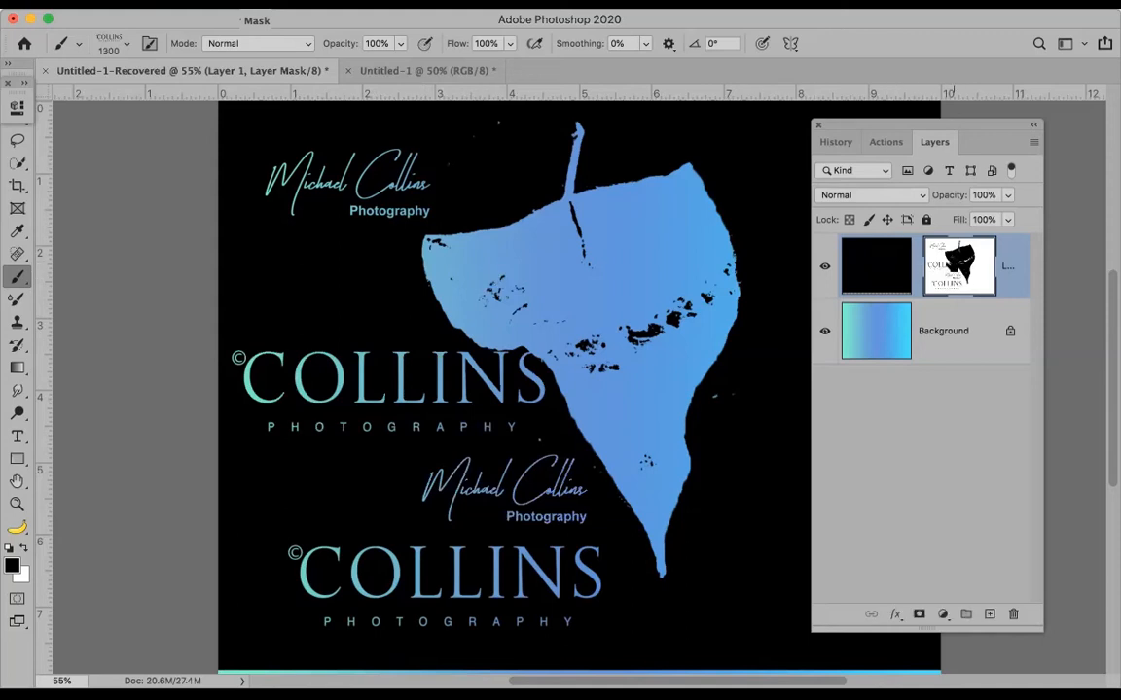
key(super+BackSpace)
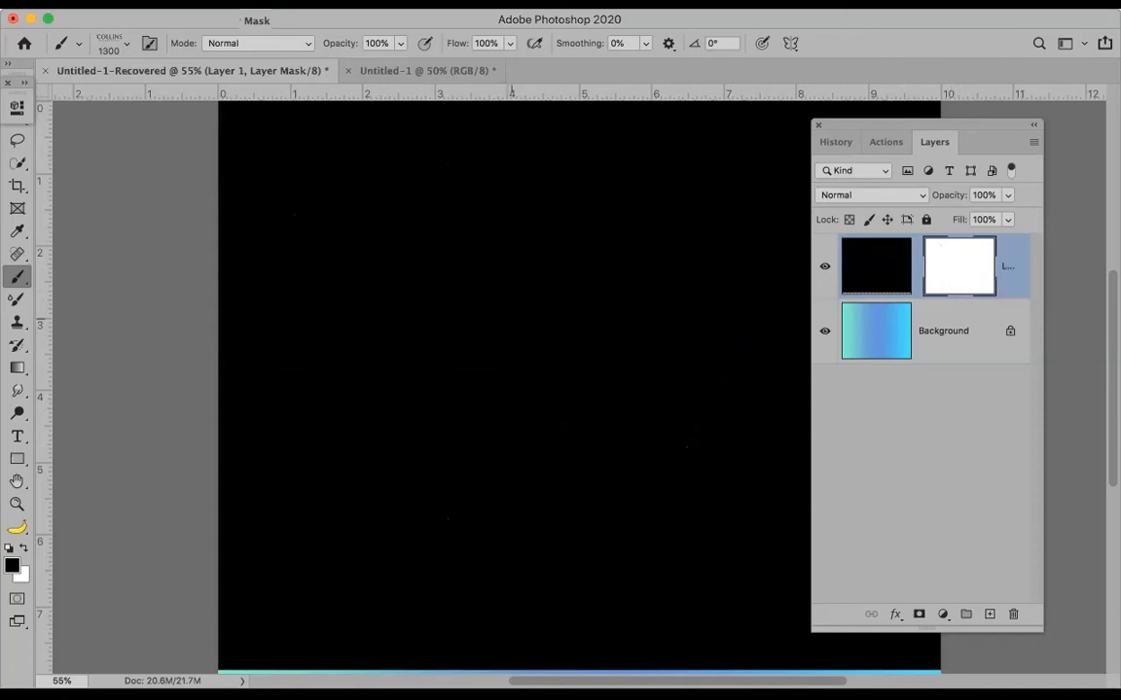
Step: Stamp one Collins_Logo_c logo into Layer 1's mask near the top centre, then target the layer's pixels
click(513, 322)
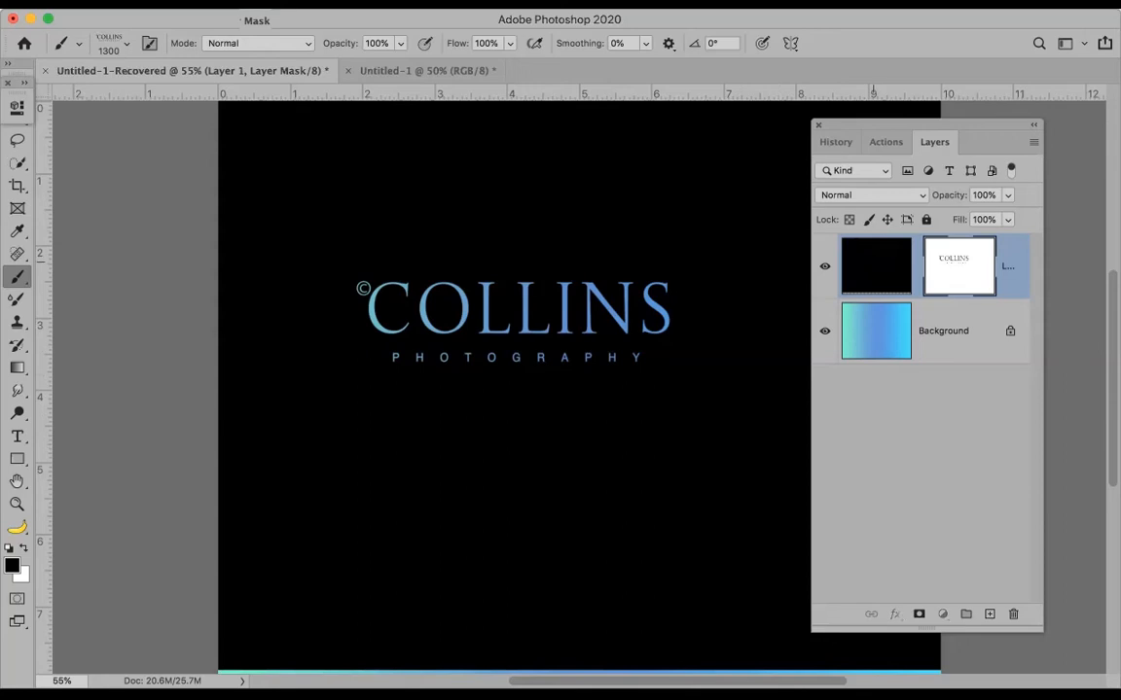
click(872, 263)
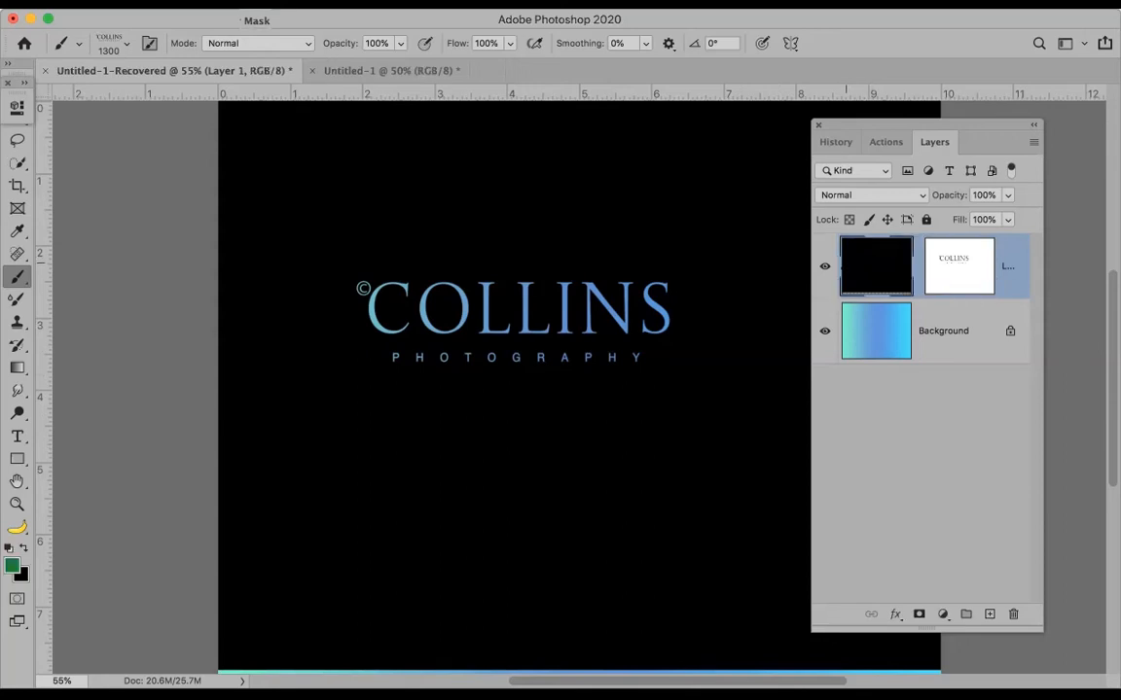
Step: Reset to default colours and fill Layer 1 with white behind the gradient logo
key(d)
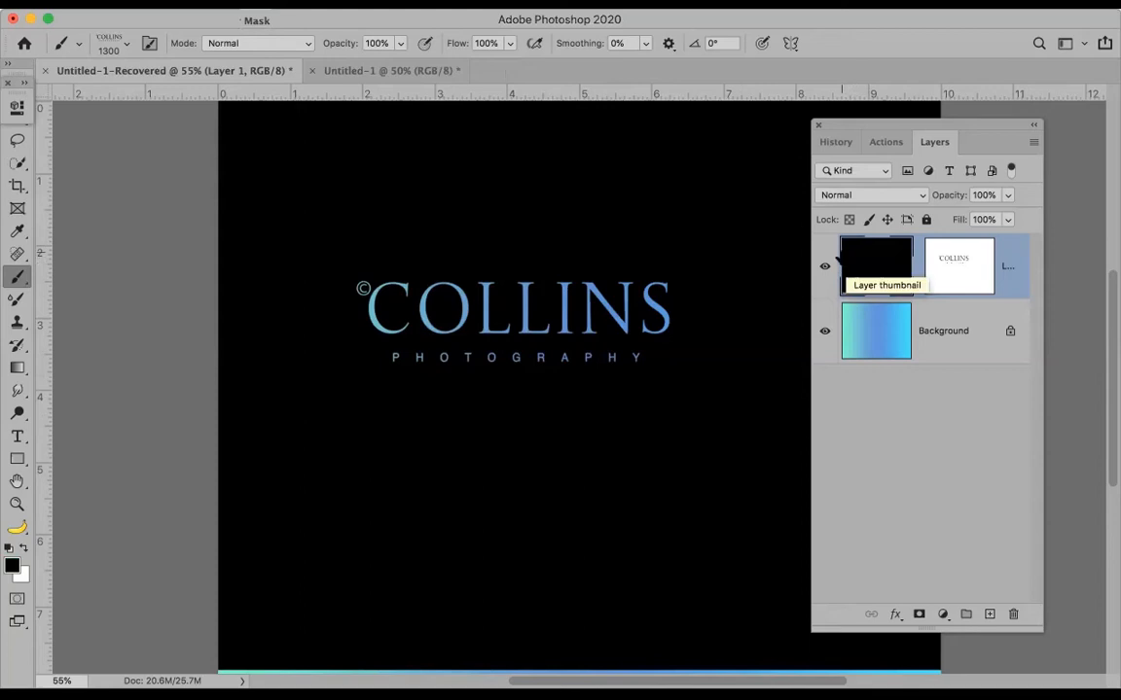
key(super+BackSpace)
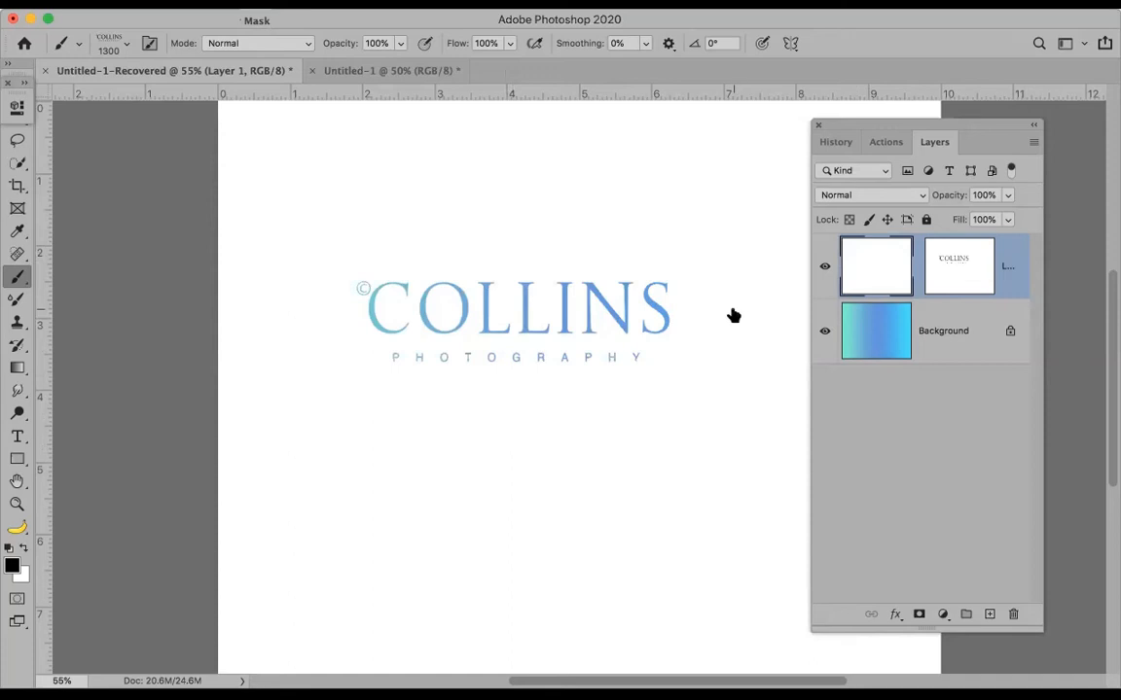
click(67, 45)
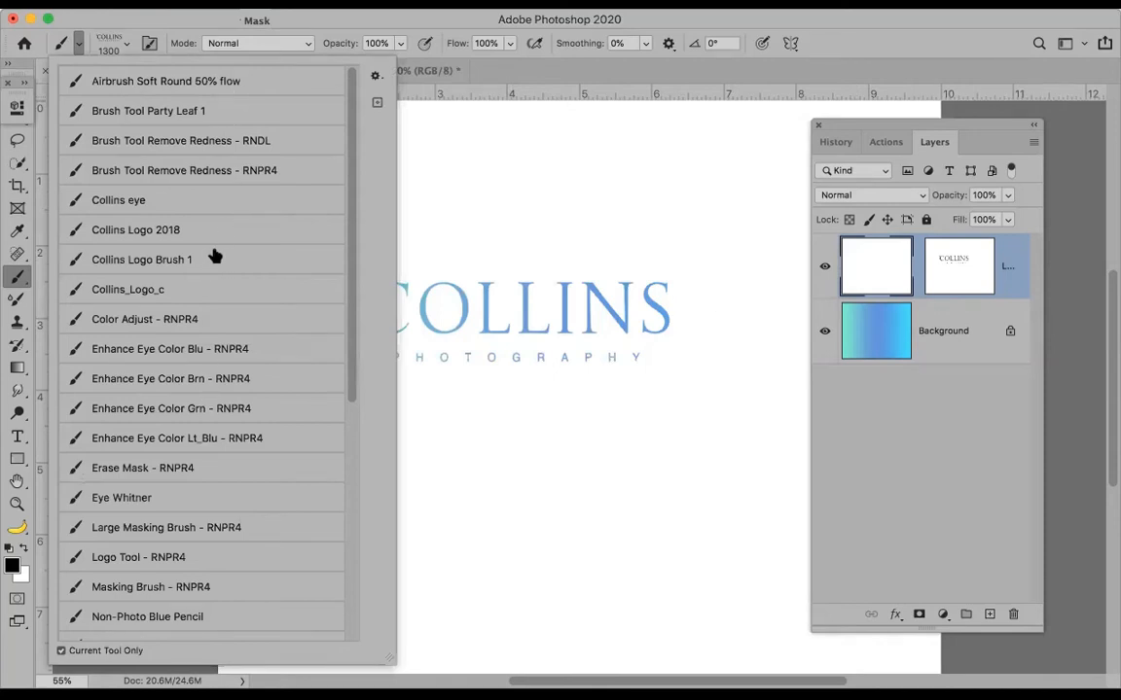
click(107, 39)
click(121, 45)
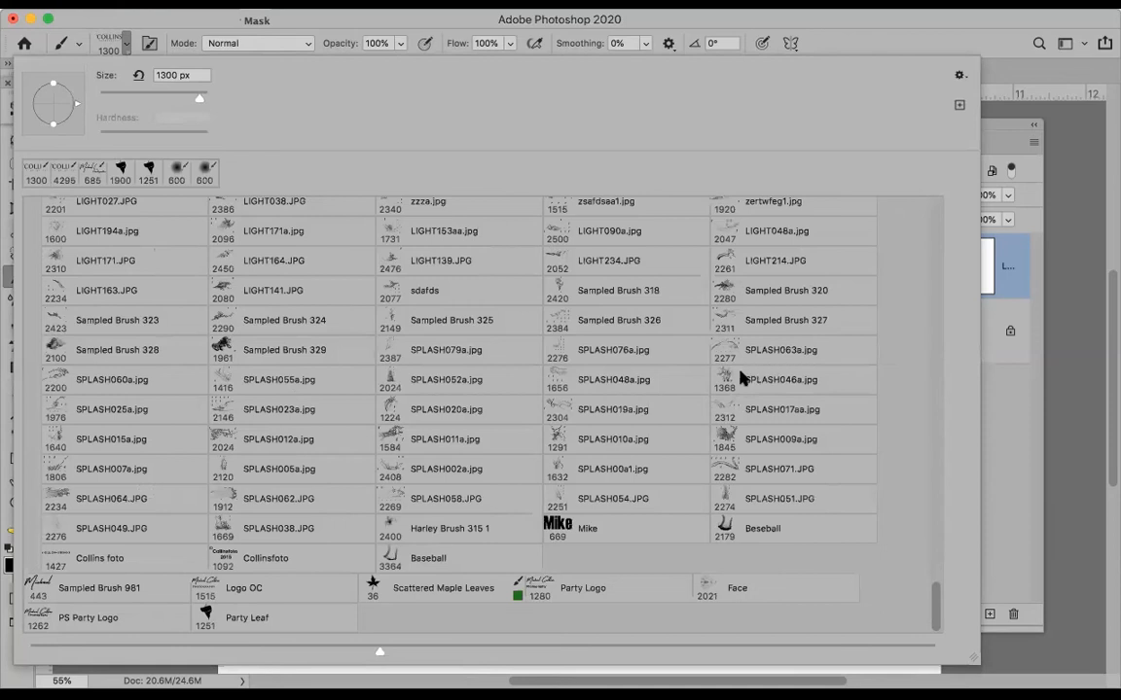
scroll(675, 370, up, 5)
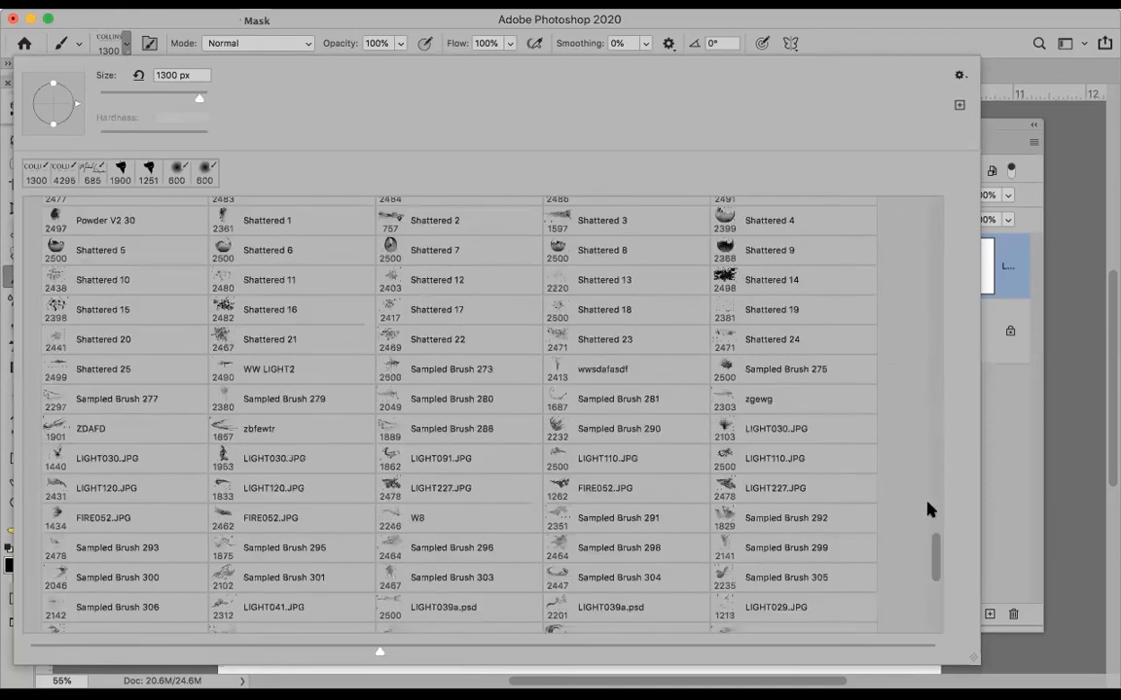
scroll(939, 530, down, 1)
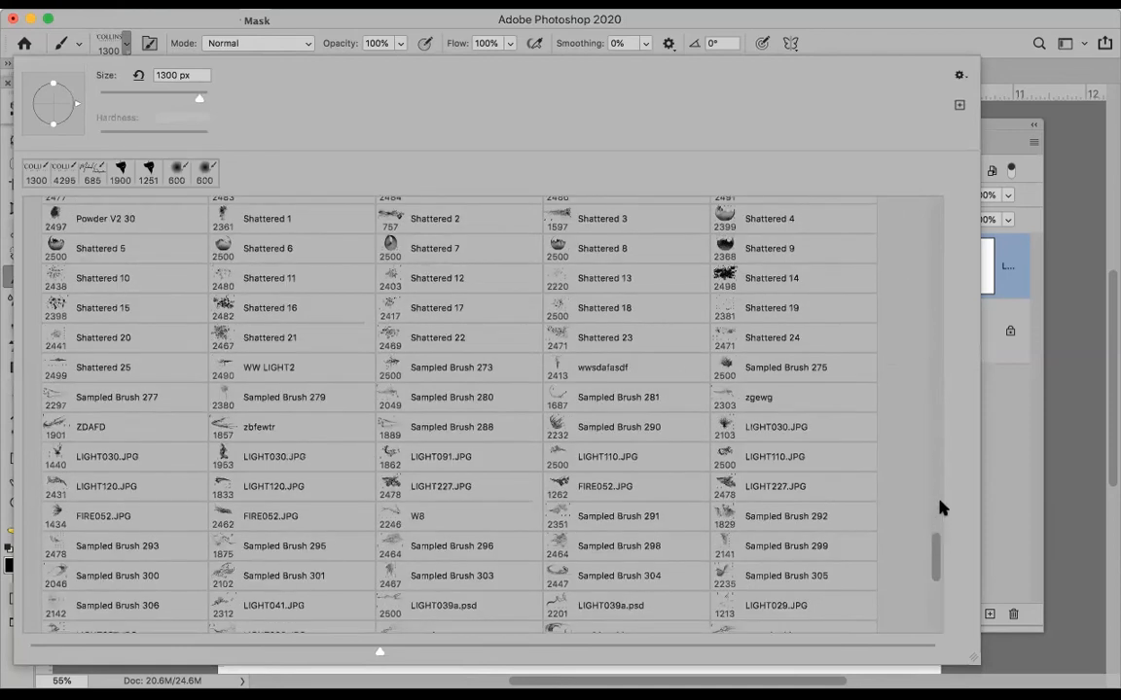
scroll(933, 502, up, 3)
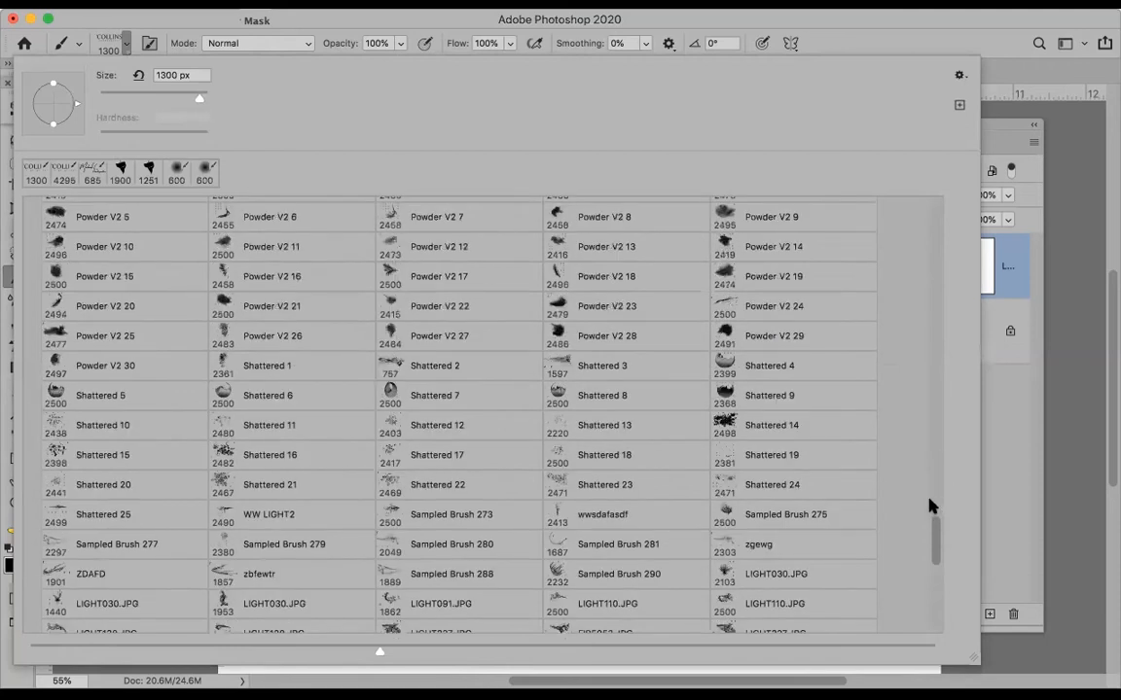
scroll(929, 507, up, 8)
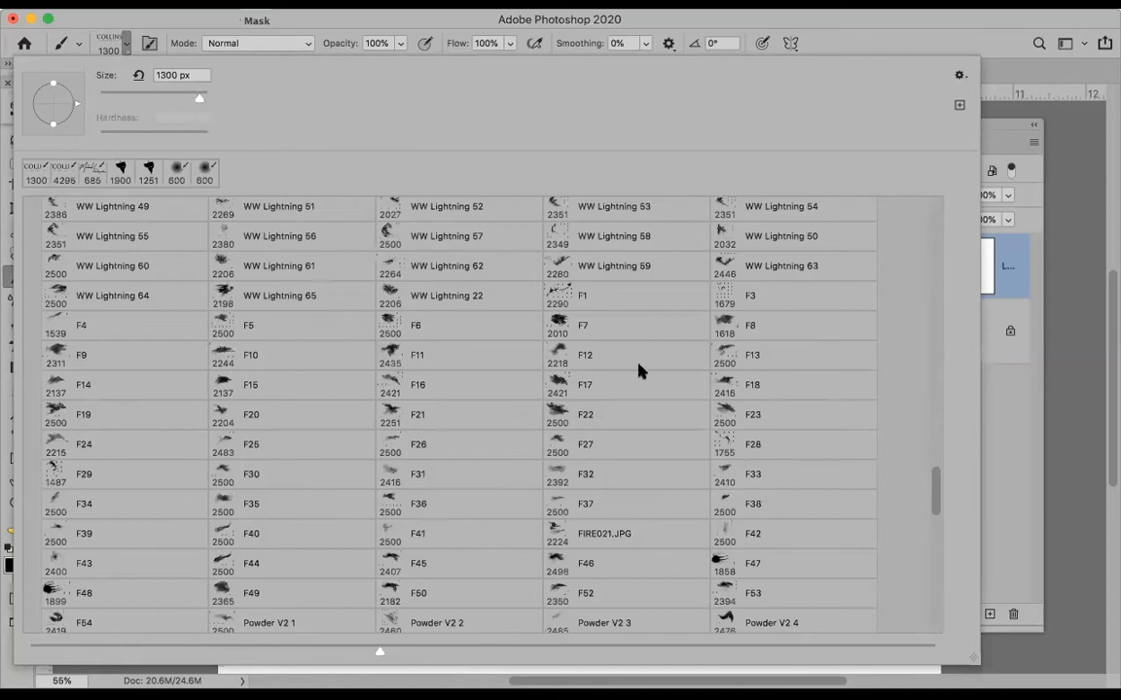
scroll(655, 360, up, 8)
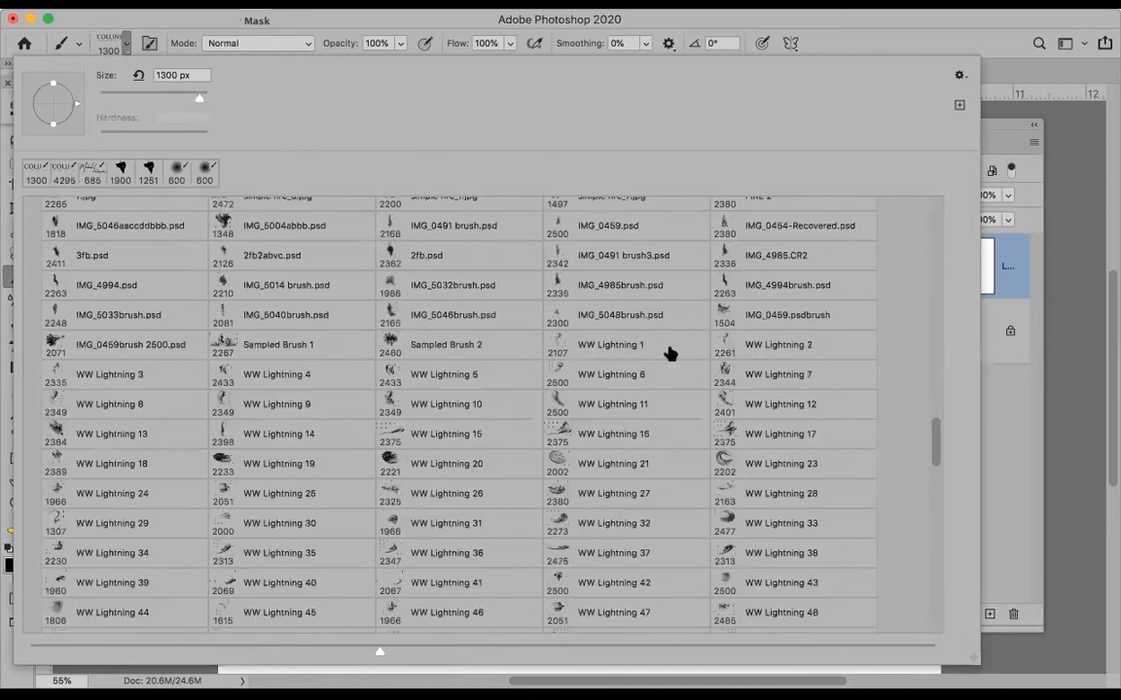
drag(936, 425, 947, 244)
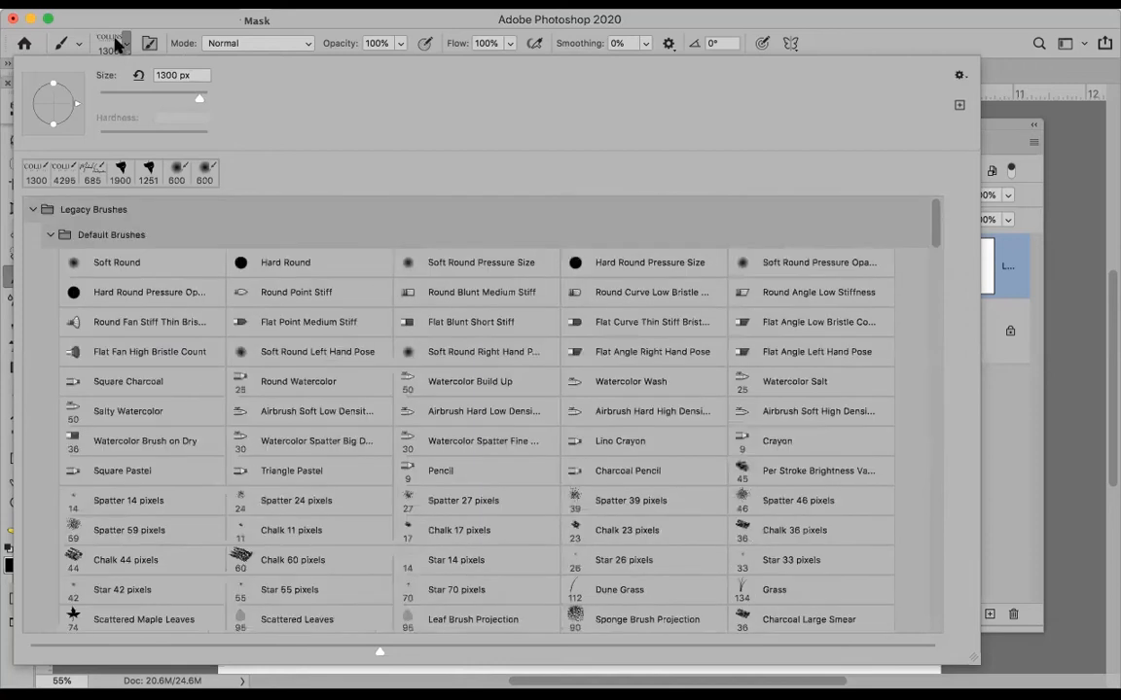
click(51, 235)
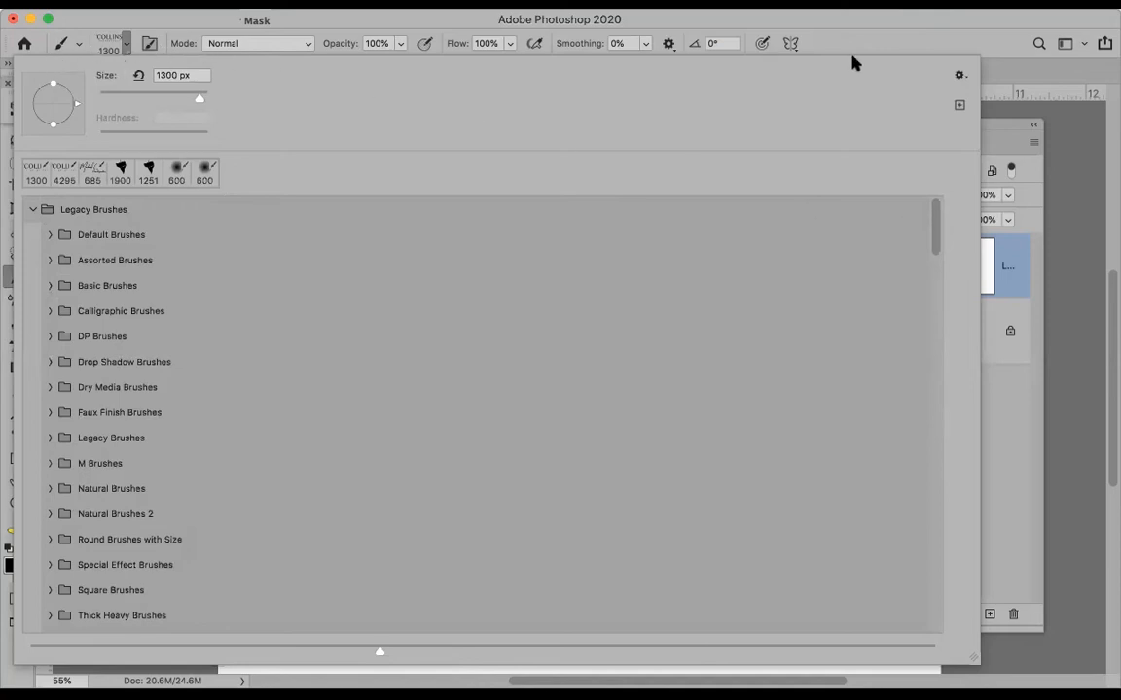
click(914, 34)
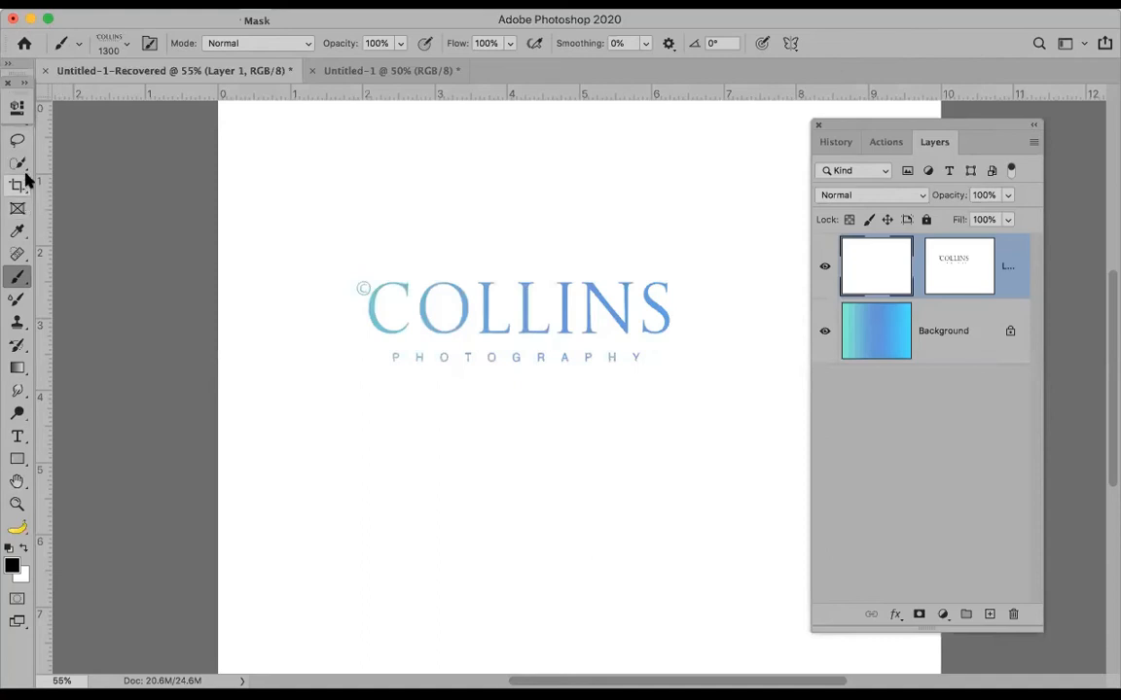
Step: Switch to the Horizontal Type tool and apply the Arial Bold 179 tool preset
click(18, 255)
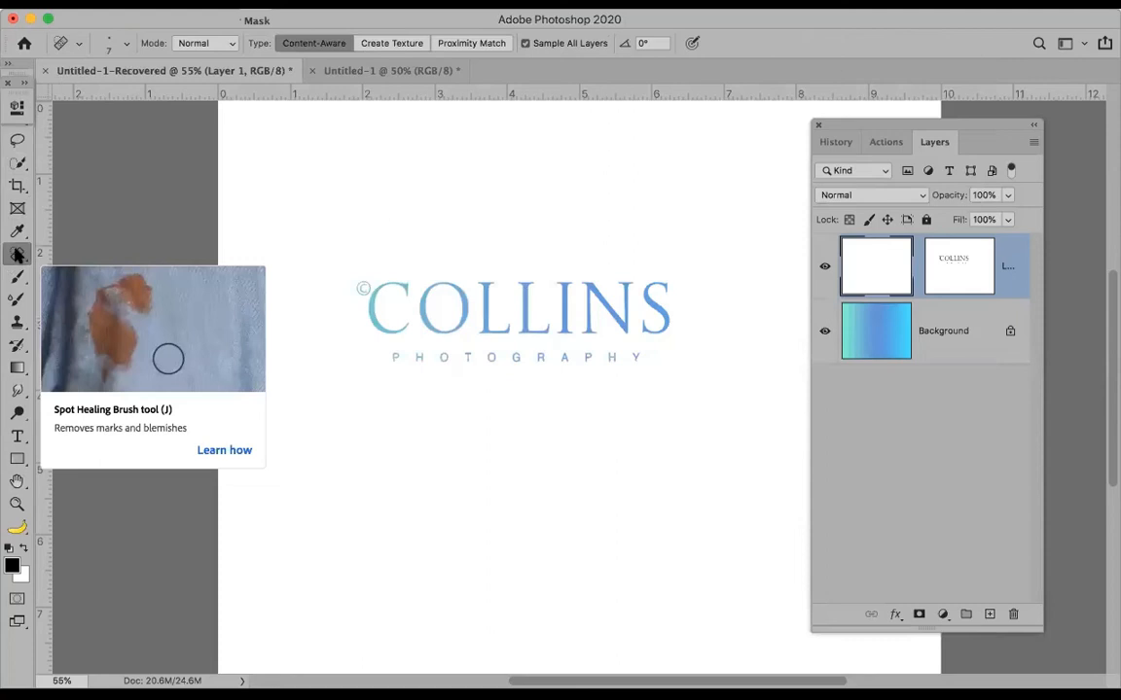
click(82, 47)
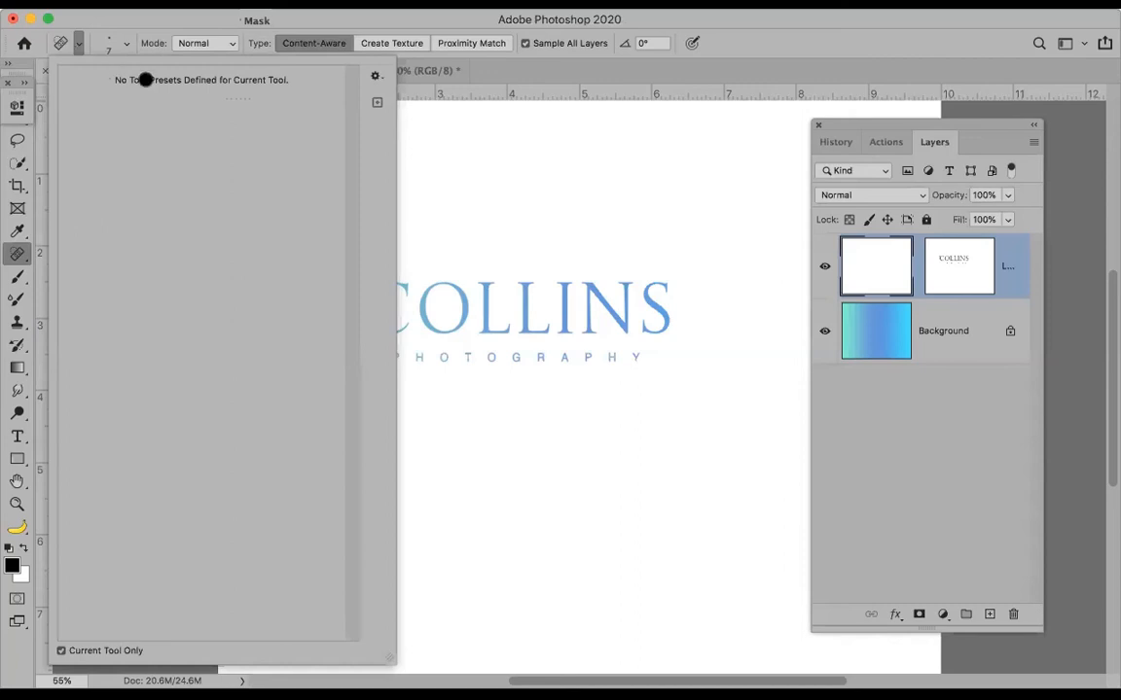
click(95, 21)
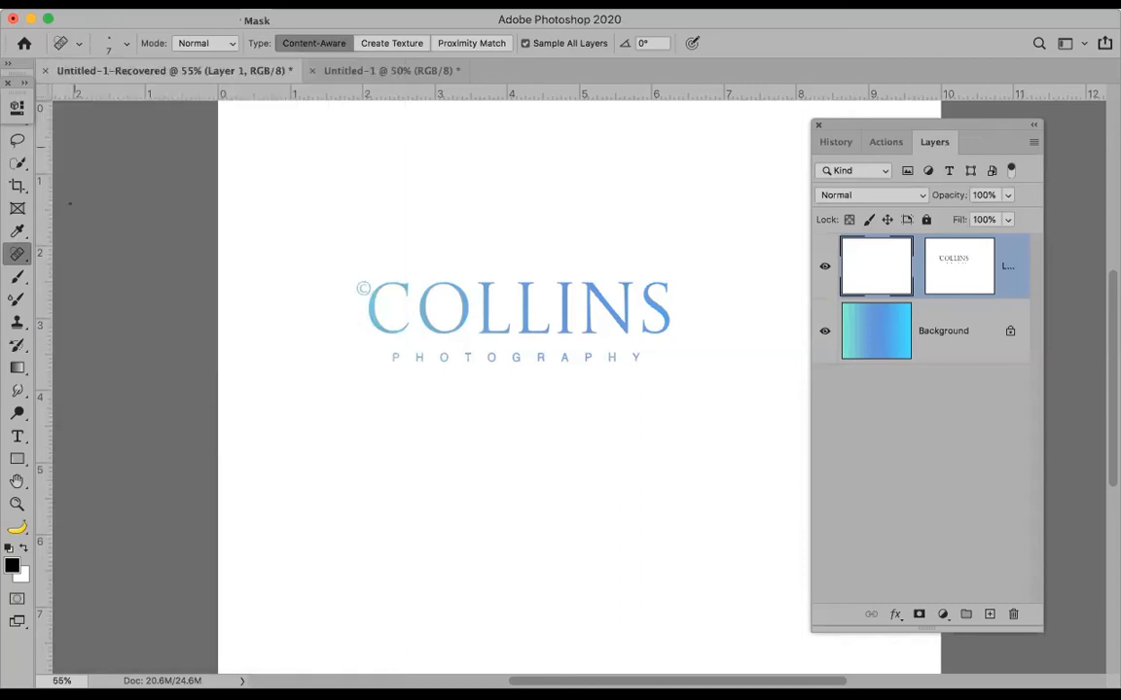
click(16, 436)
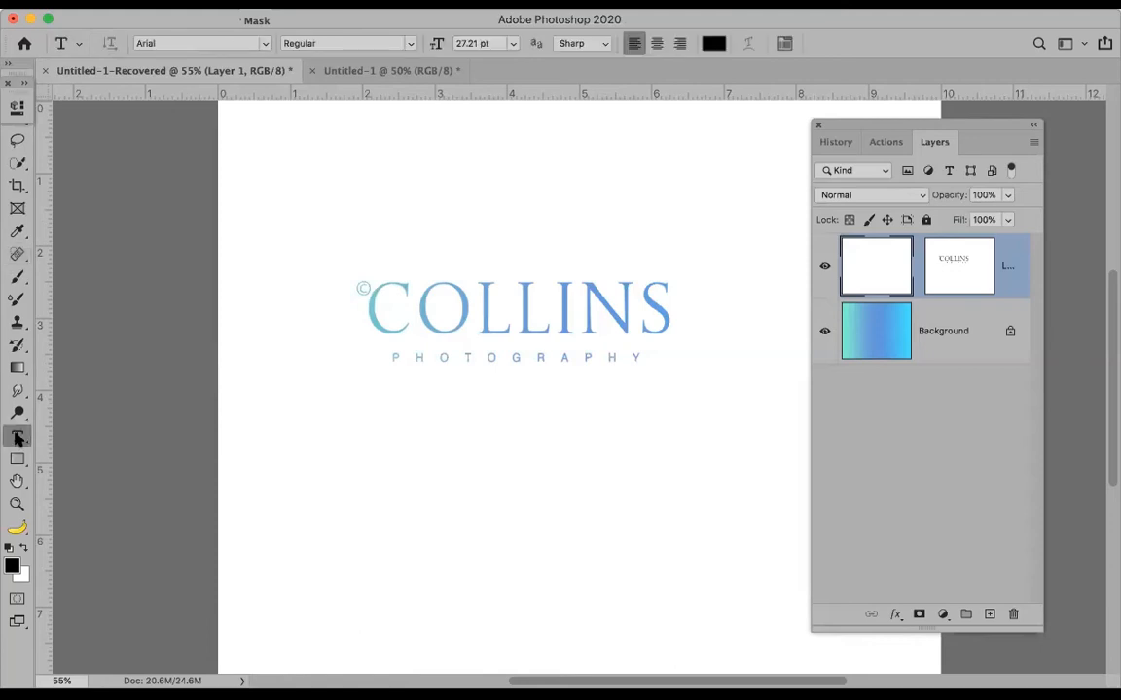
click(75, 45)
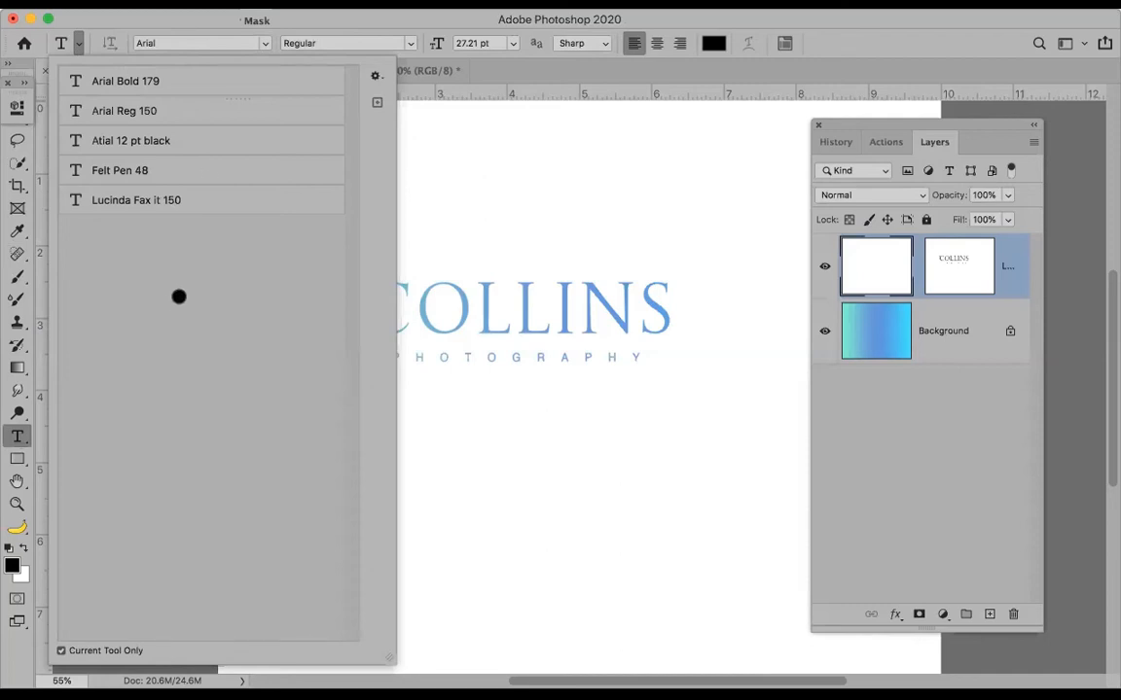
click(184, 81)
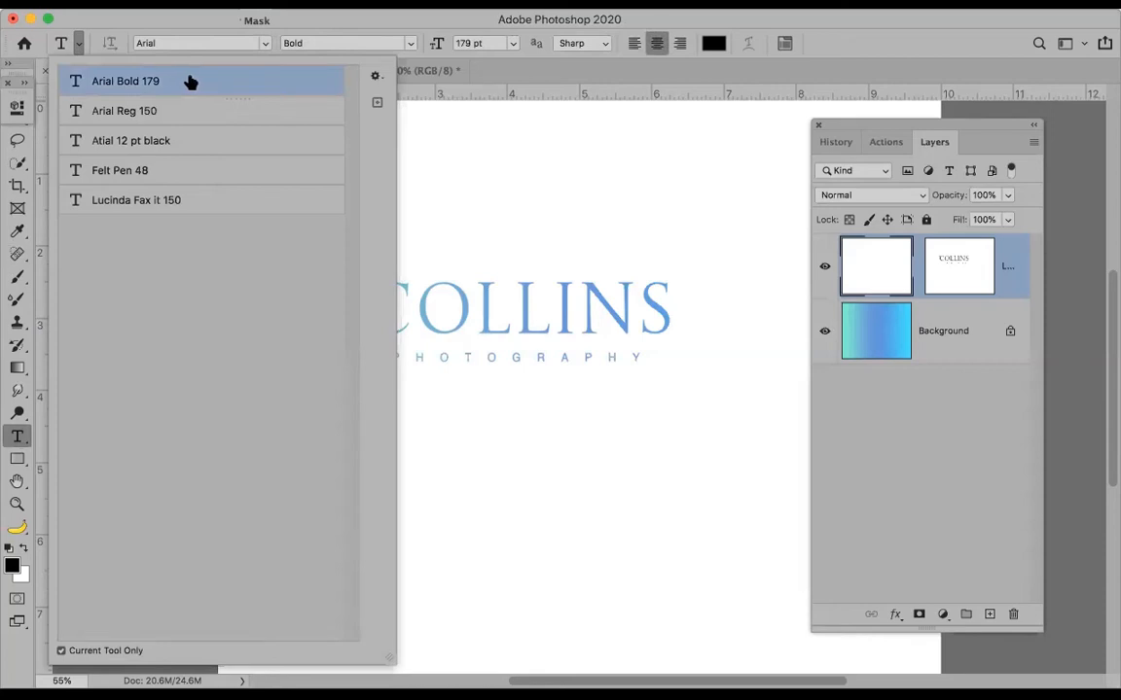
Step: Draw a trial text box over the logo, type test text, then discard it
drag(445, 146, 665, 246)
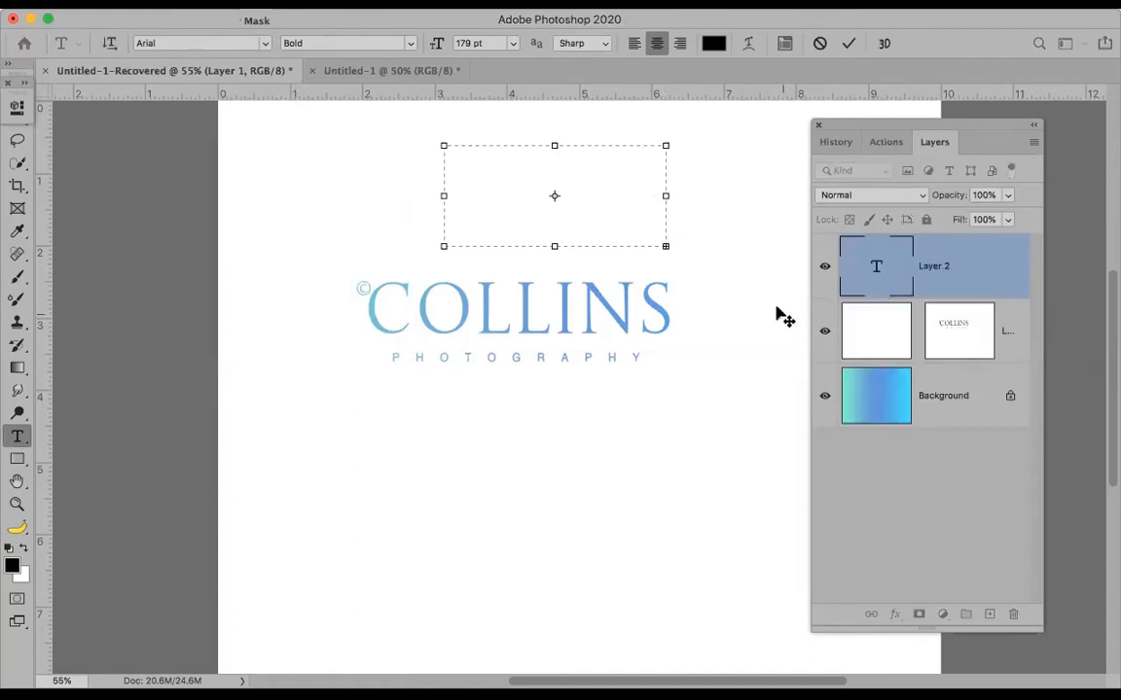
drag(665, 247, 767, 508)
text(jfjd j)
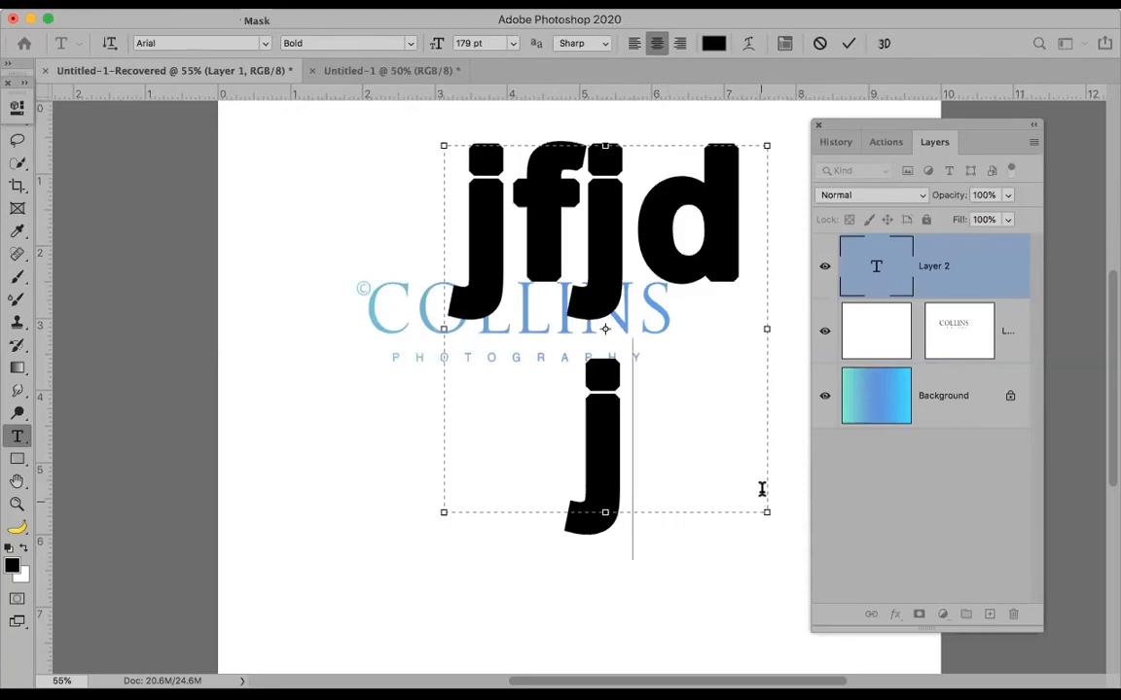
key(Escape)
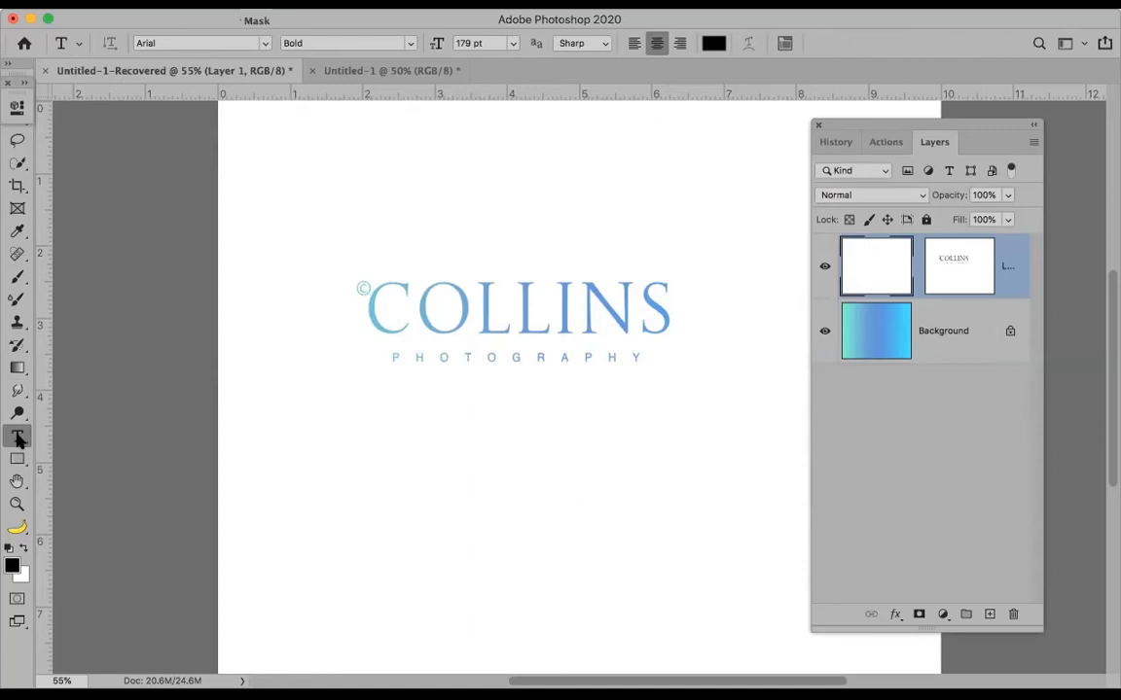
Step: Set the type font to Taken by Vultures Demo at 100 pt and Layer 1 opacity to 0%
click(76, 44)
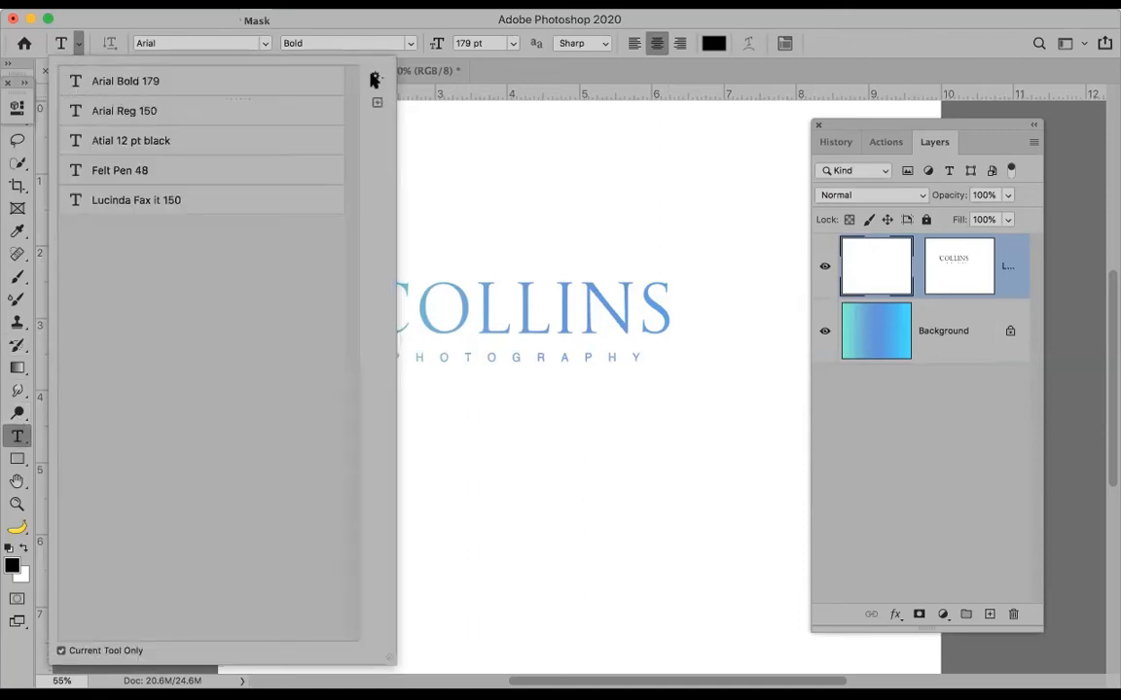
click(264, 42)
click(242, 113)
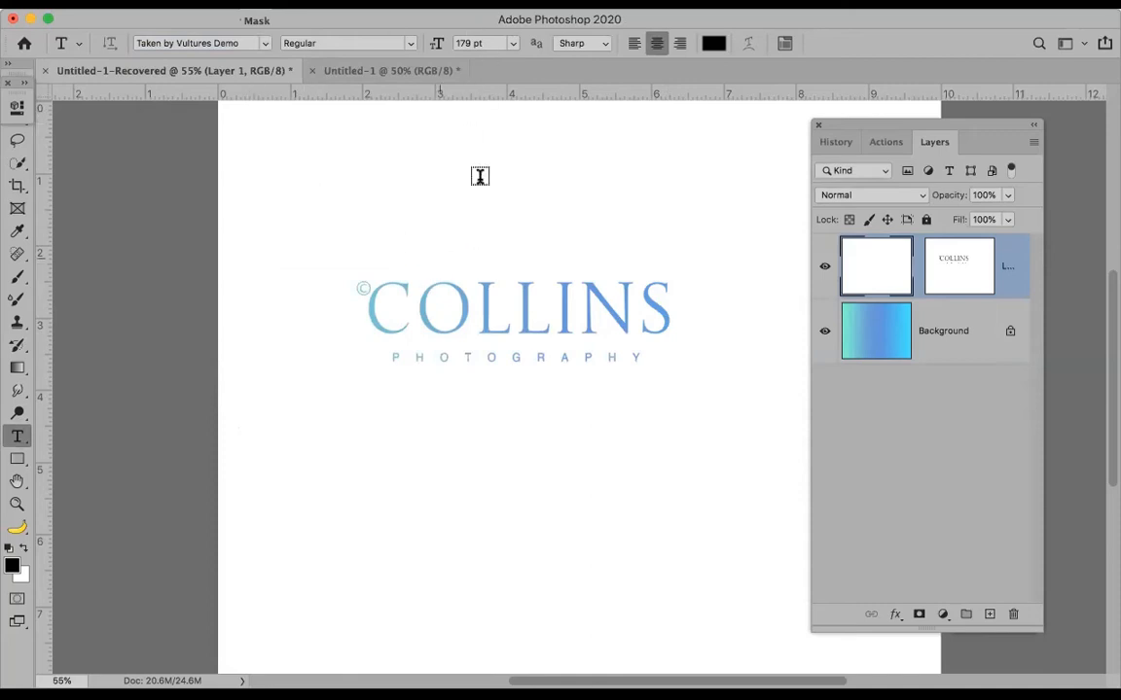
drag(435, 45, 431, 49)
key(1)
key(0)
key(0)
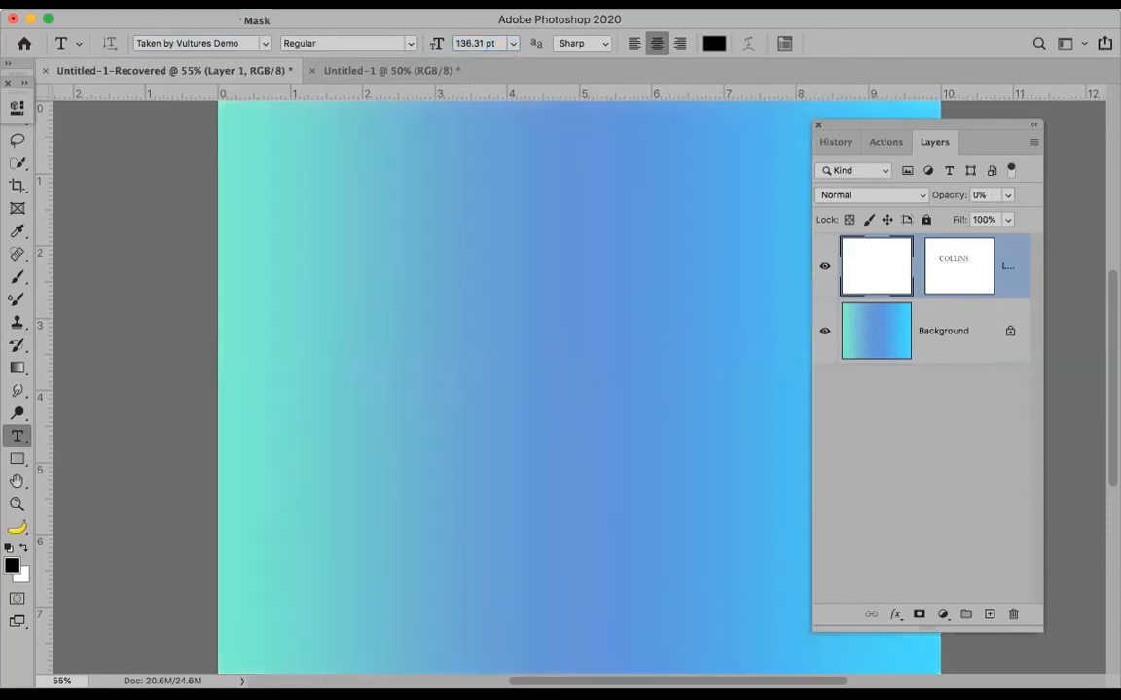
click(467, 43)
text(100)
key(Return)
Step: Save these type settings as a new tool preset named 'Taken by Vultures 100pt'
click(79, 43)
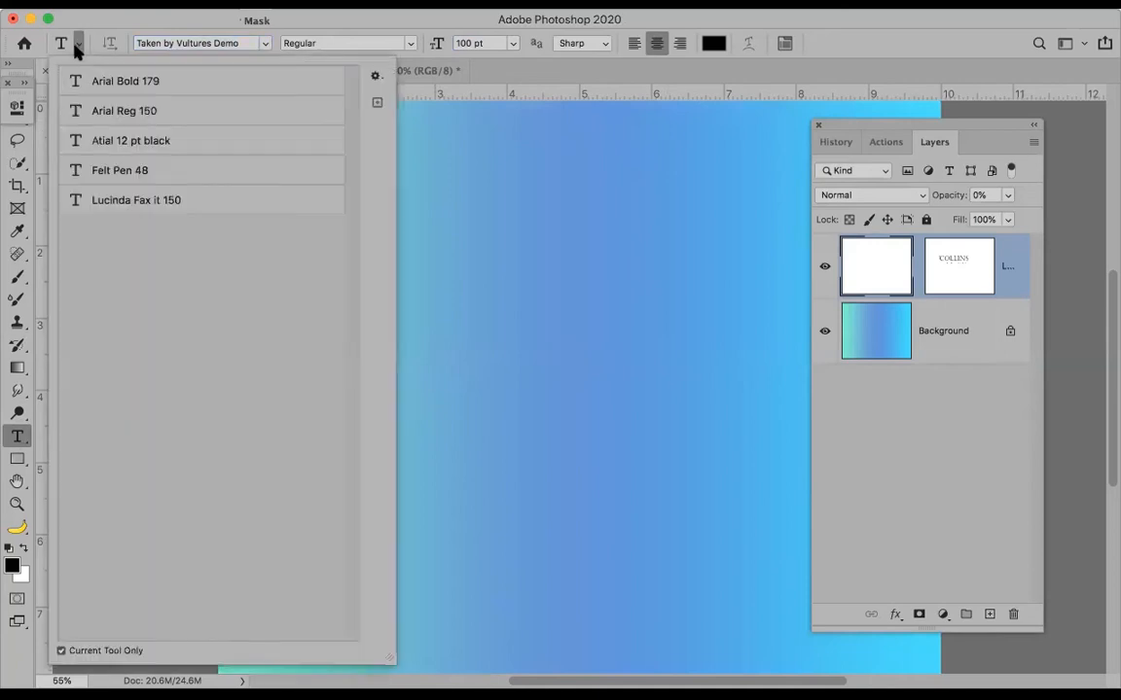
click(378, 79)
click(453, 85)
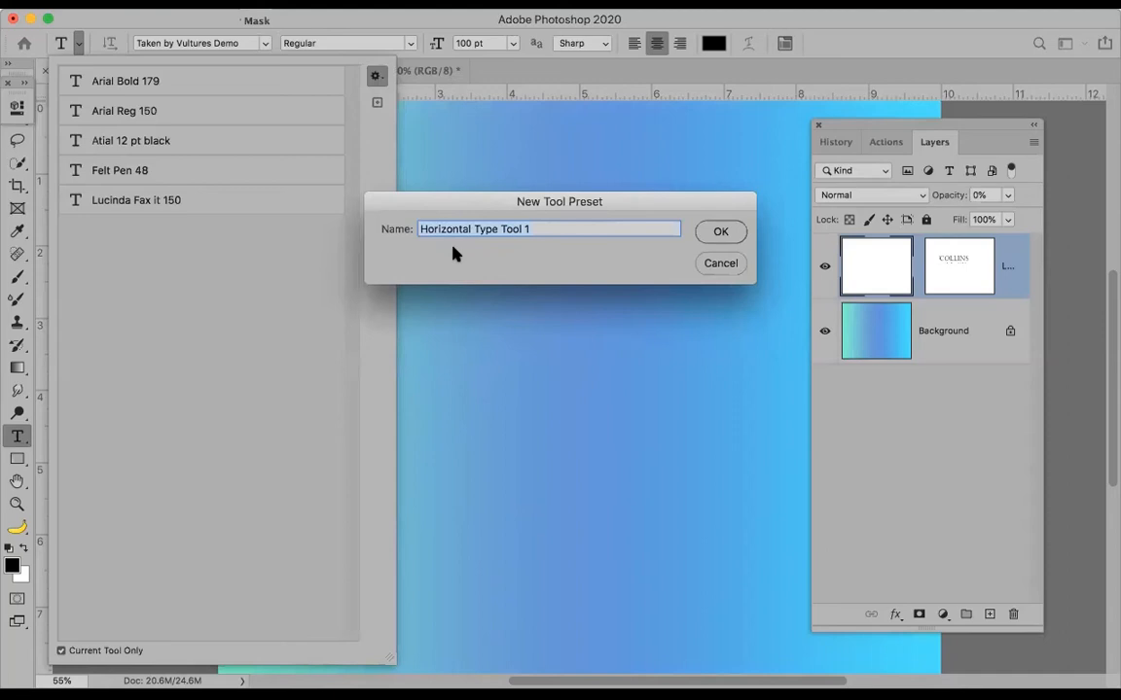
text(Taken by Vulture)
text(100pt)
key(Return)
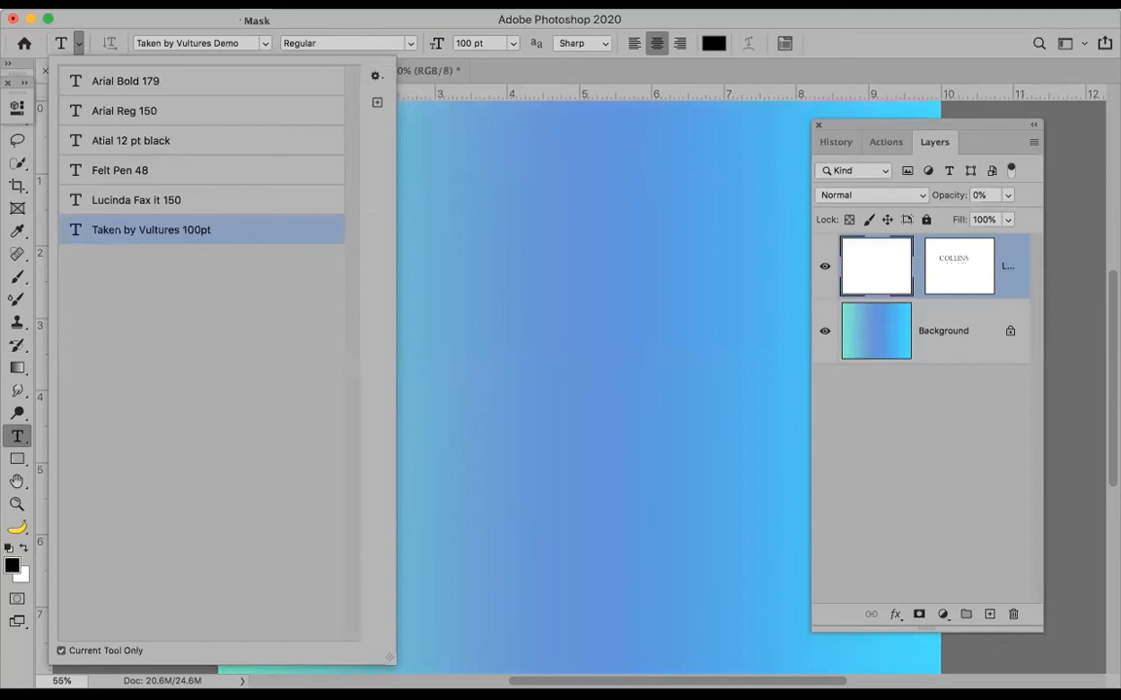
Step: Draw a text box, replace the placeholder with 'michael', enlarge the box, and commit
click(76, 43)
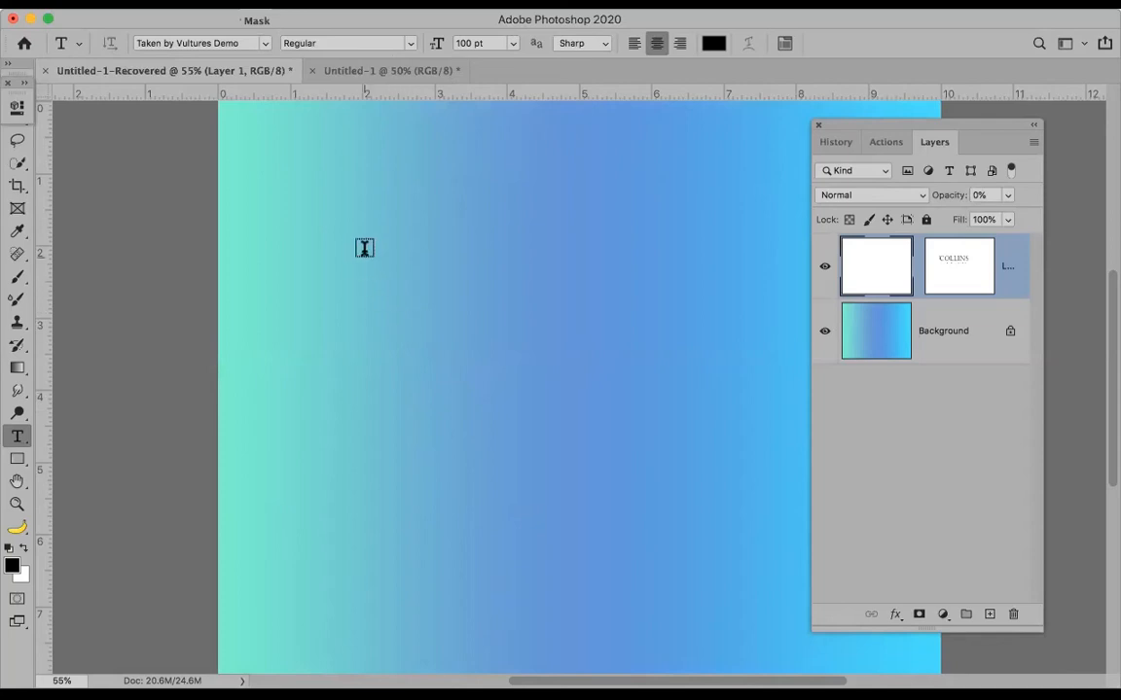
drag(364, 242, 723, 421)
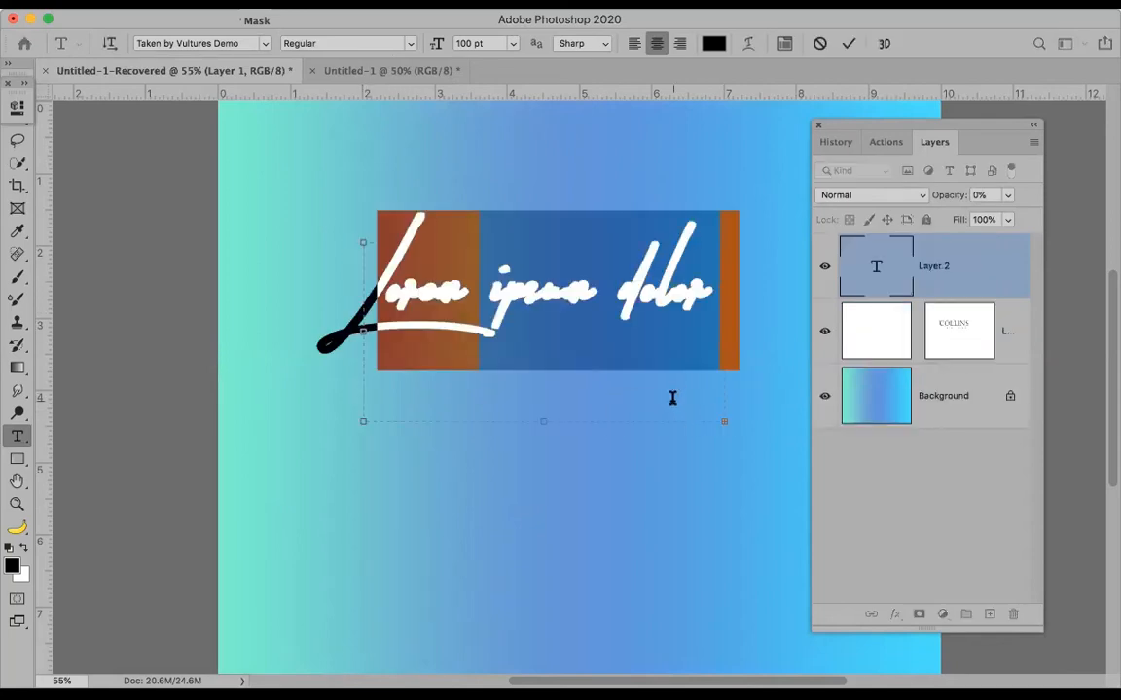
key(BackSpace)
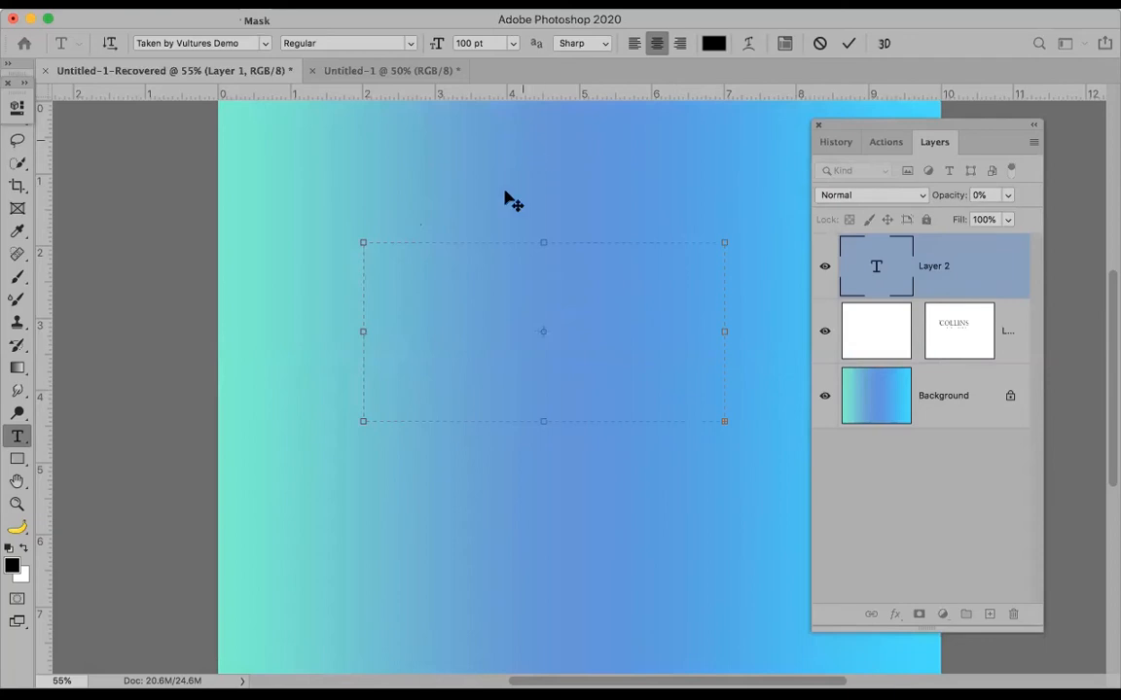
drag(543, 421, 537, 553)
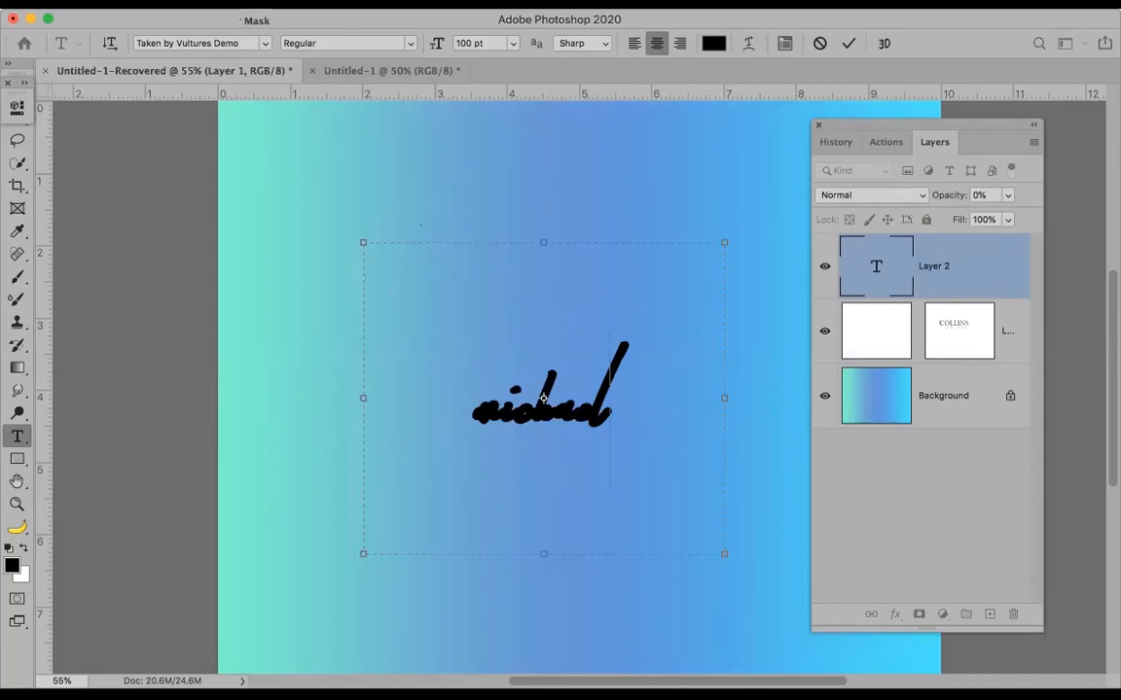
click(849, 42)
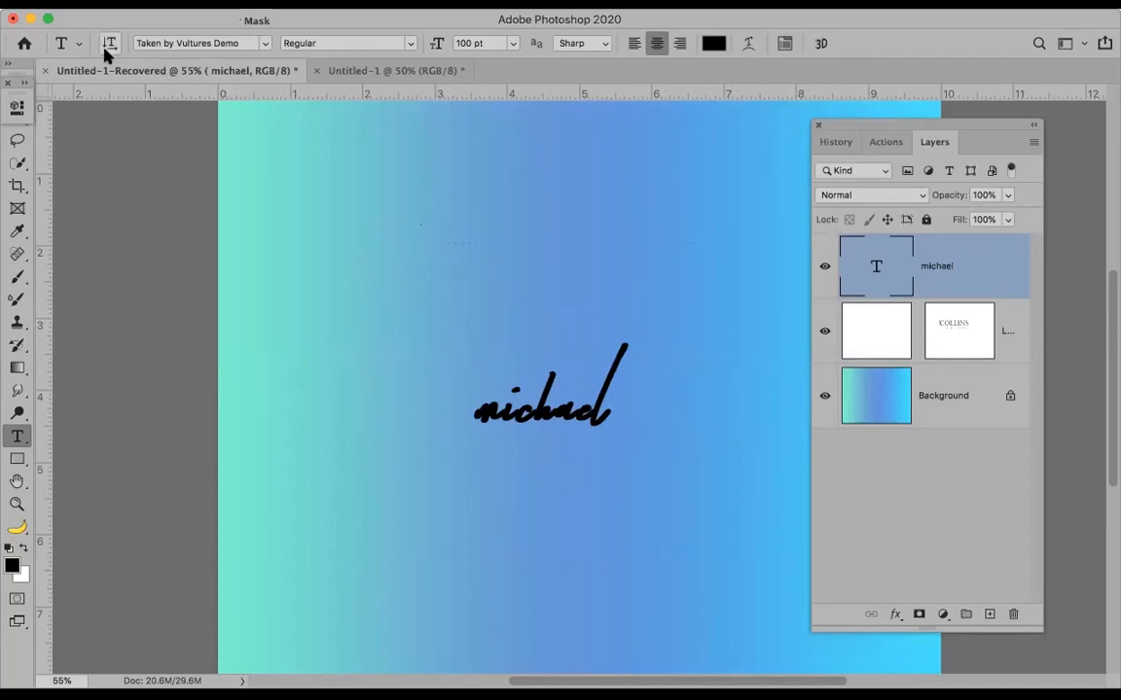
Step: Reopen the michael text, select all of it, and commit the edit
click(514, 383)
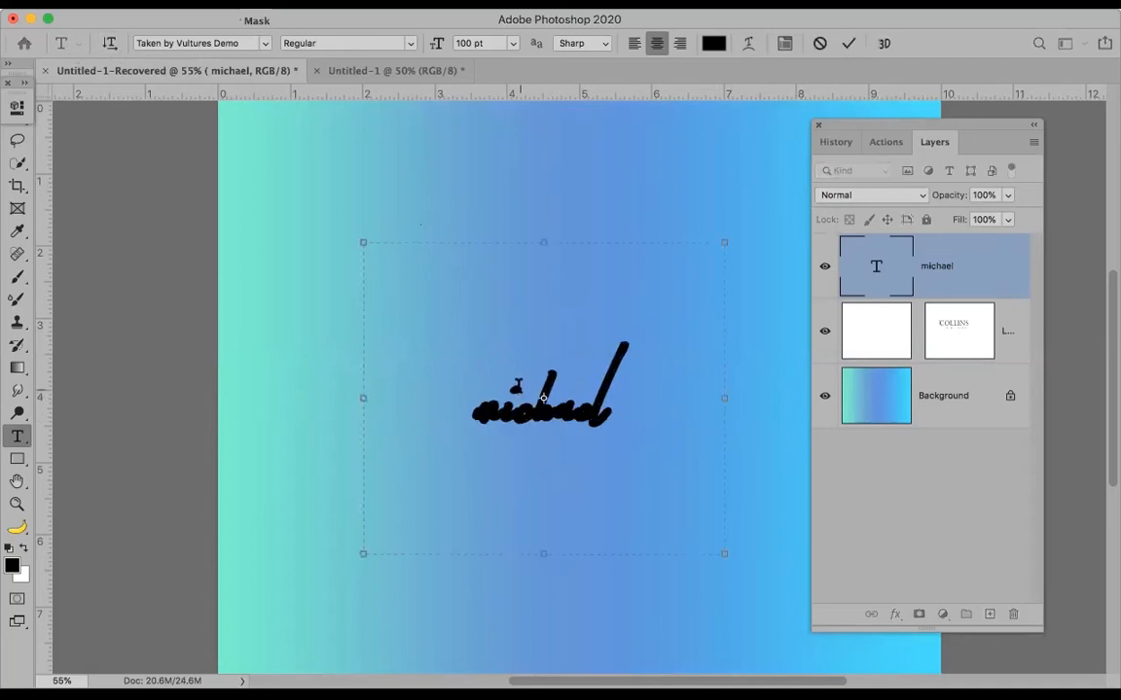
key(super+a)
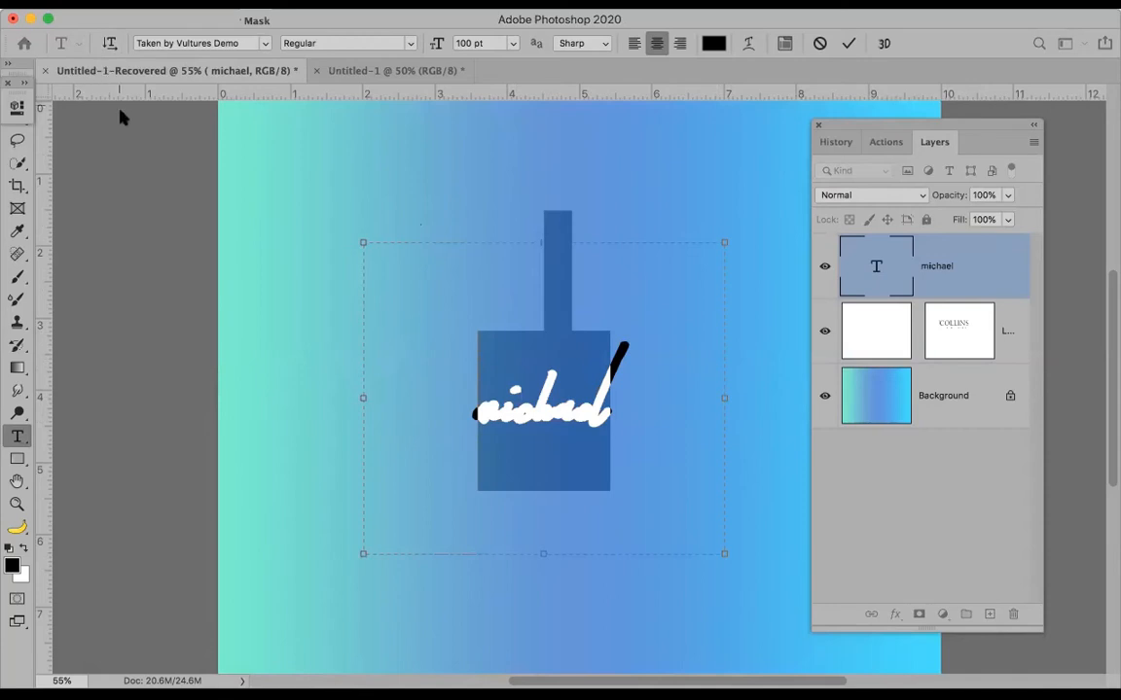
click(202, 105)
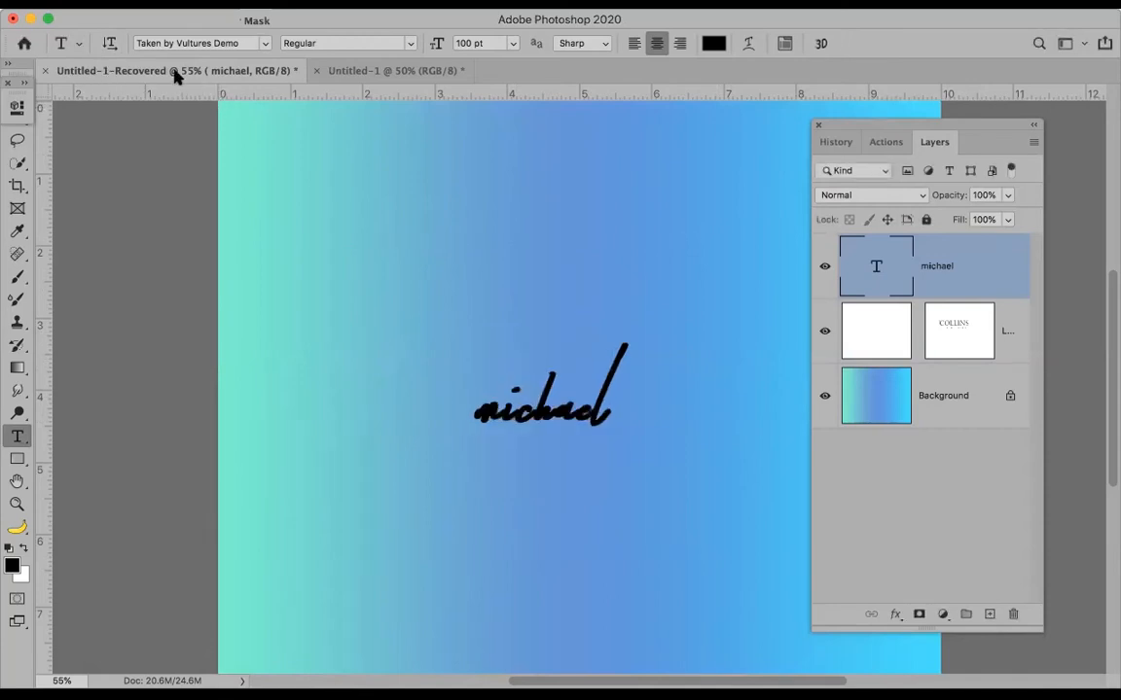
Step: Apply the Felt Pen 48 preset and add the text 'mi' in the upper left
click(62, 43)
click(117, 173)
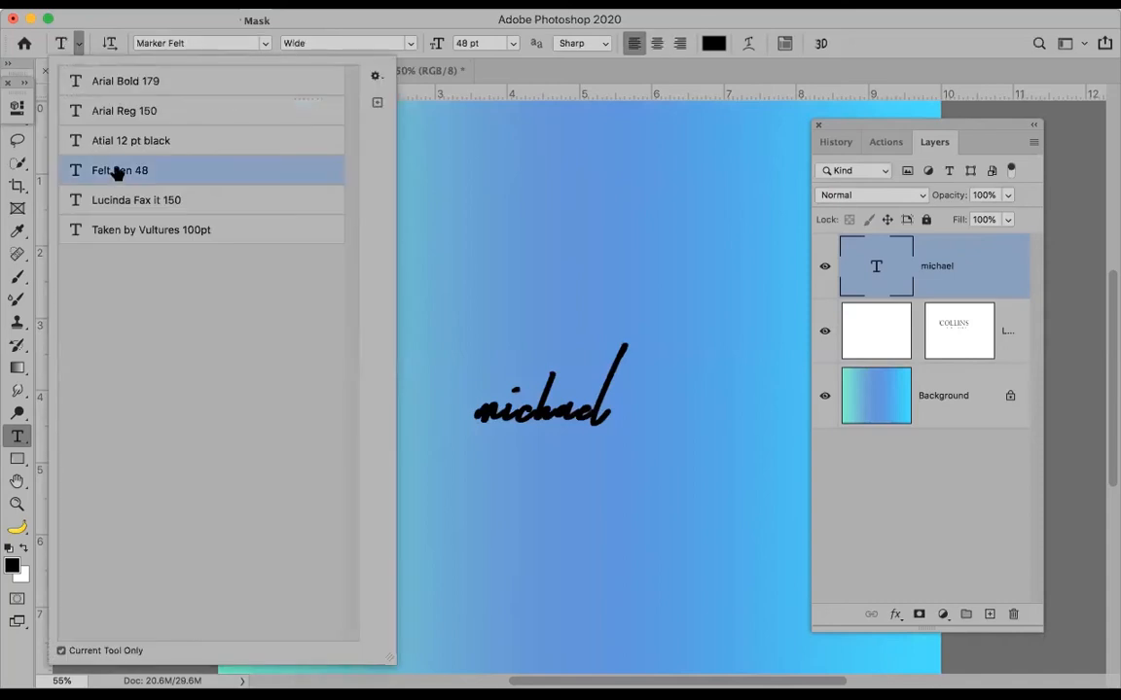
double_click(116, 173)
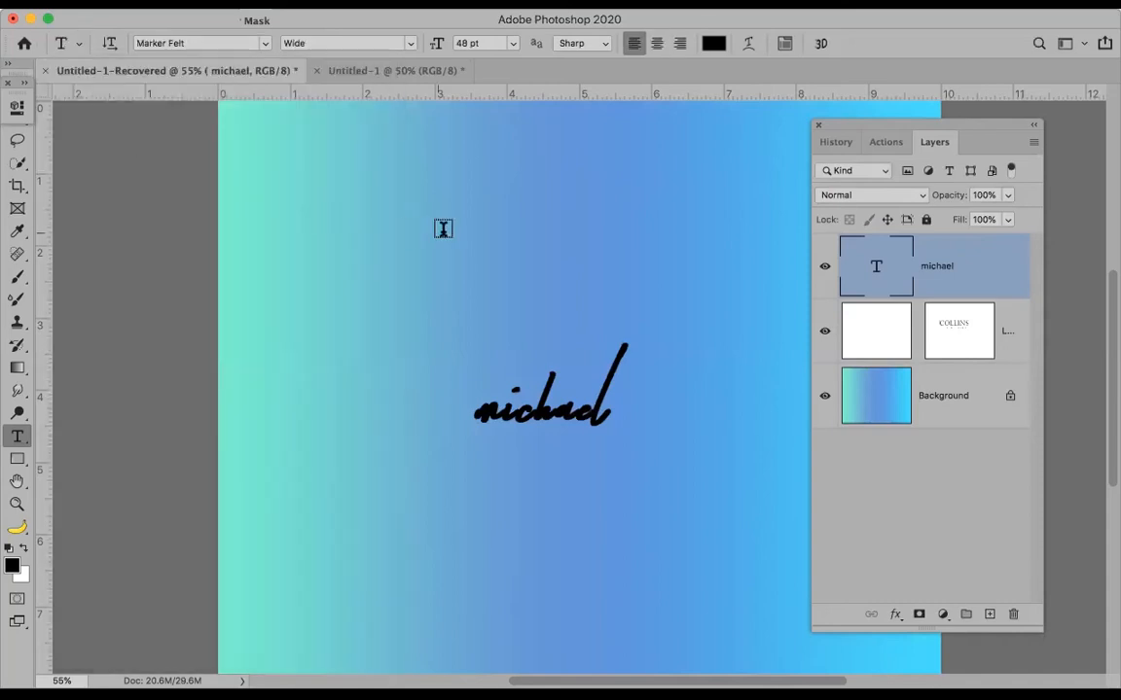
drag(344, 172, 600, 273)
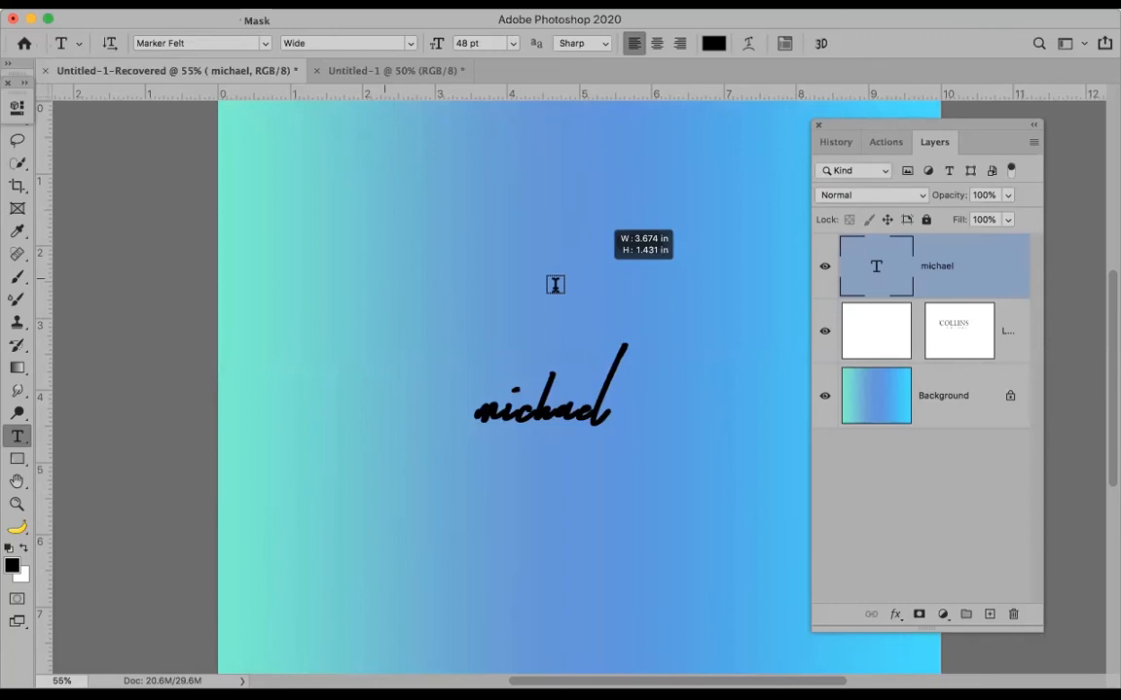
text(mi)
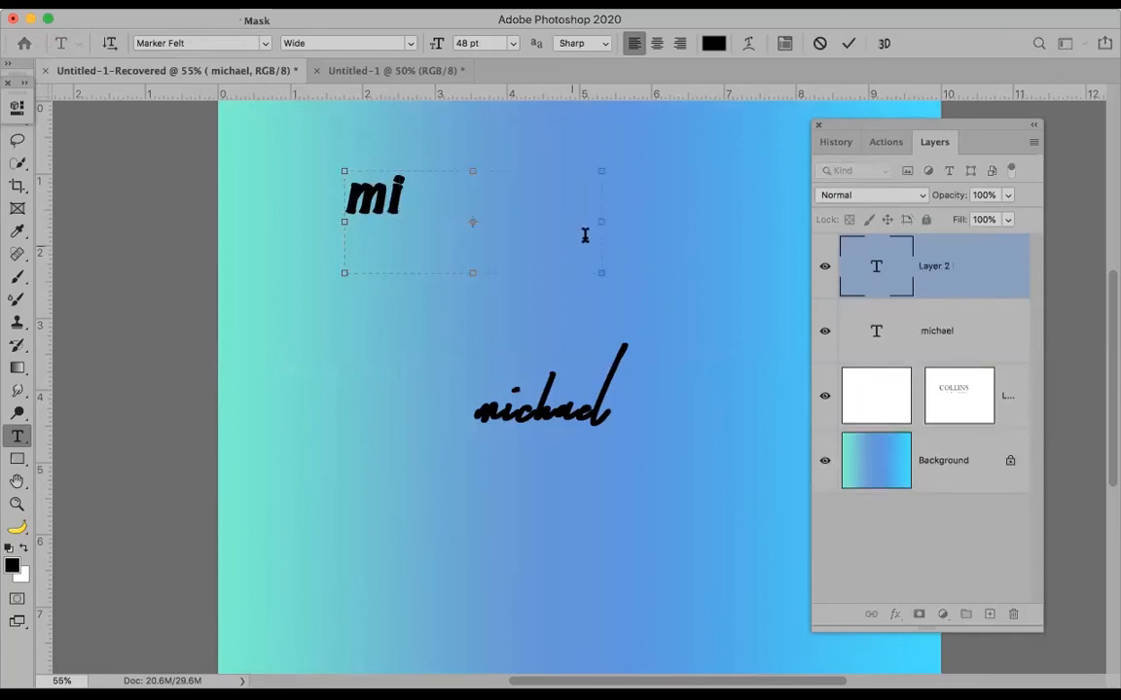
click(848, 43)
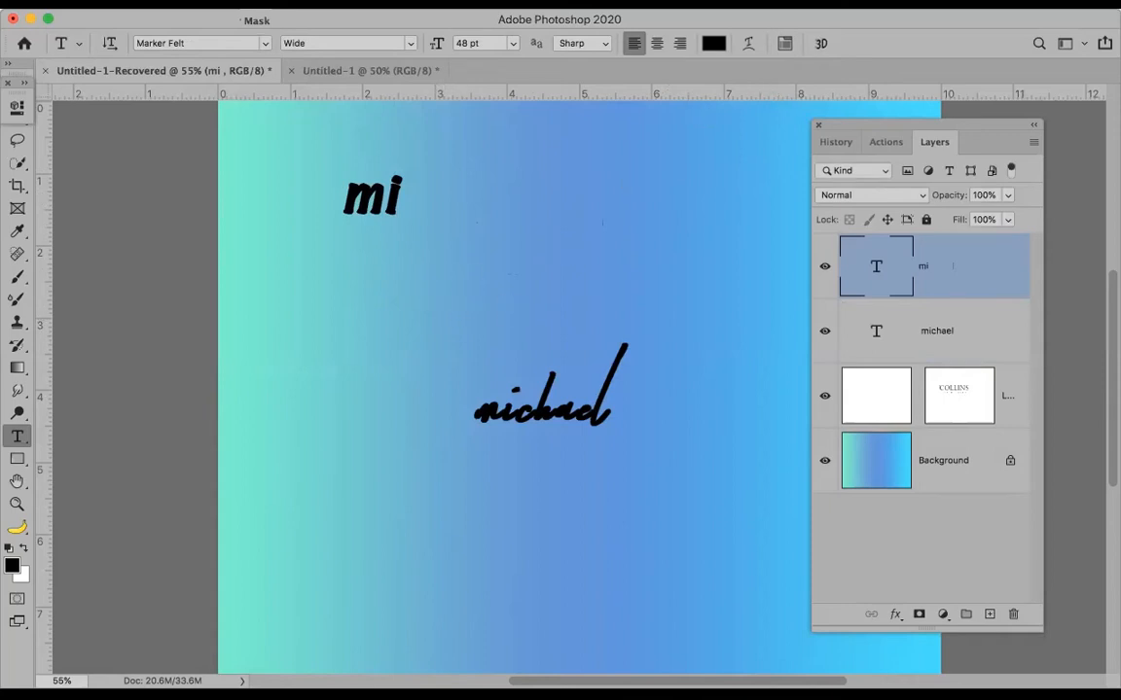
click(73, 5)
mouse_move(82, 51)
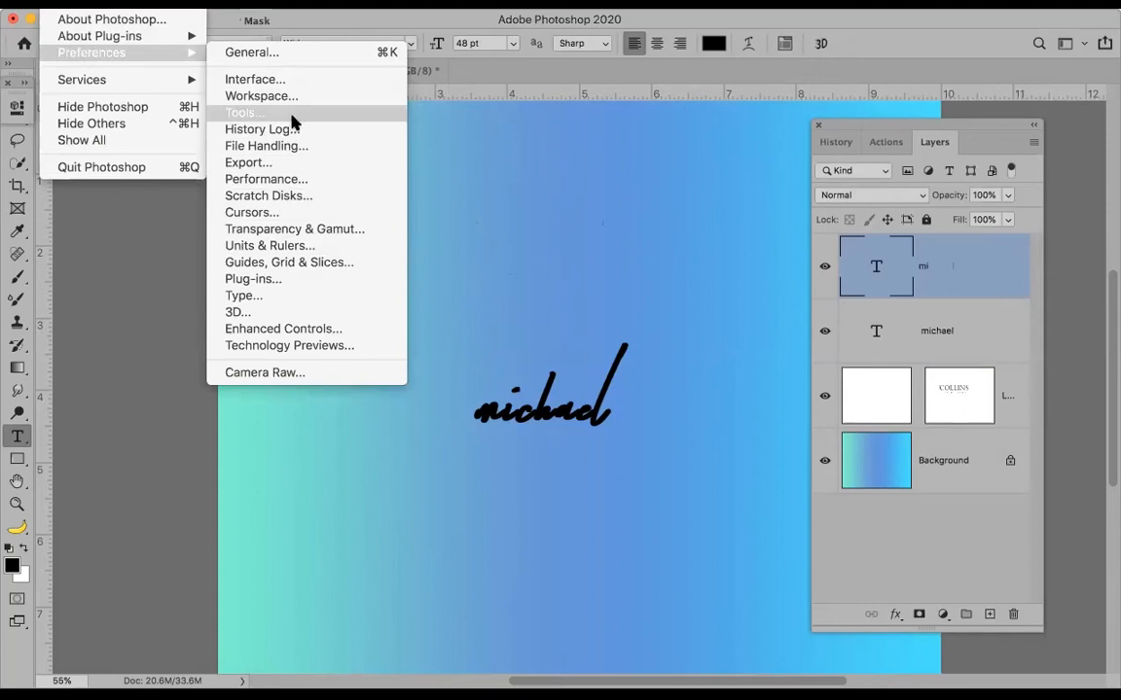
Step: Open the Type page of Photoshop Preferences
click(258, 296)
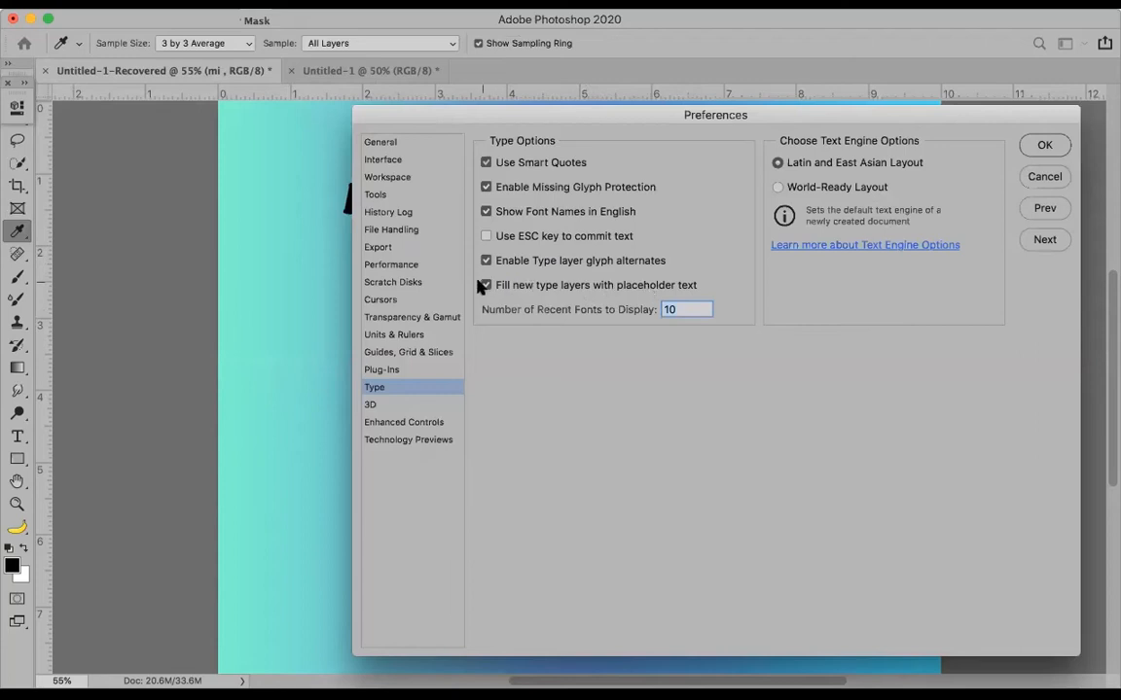
Step: Close the Type preferences, then draw a text box and discard it
click(1036, 146)
drag(433, 155, 435, 158)
drag(567, 332, 737, 293)
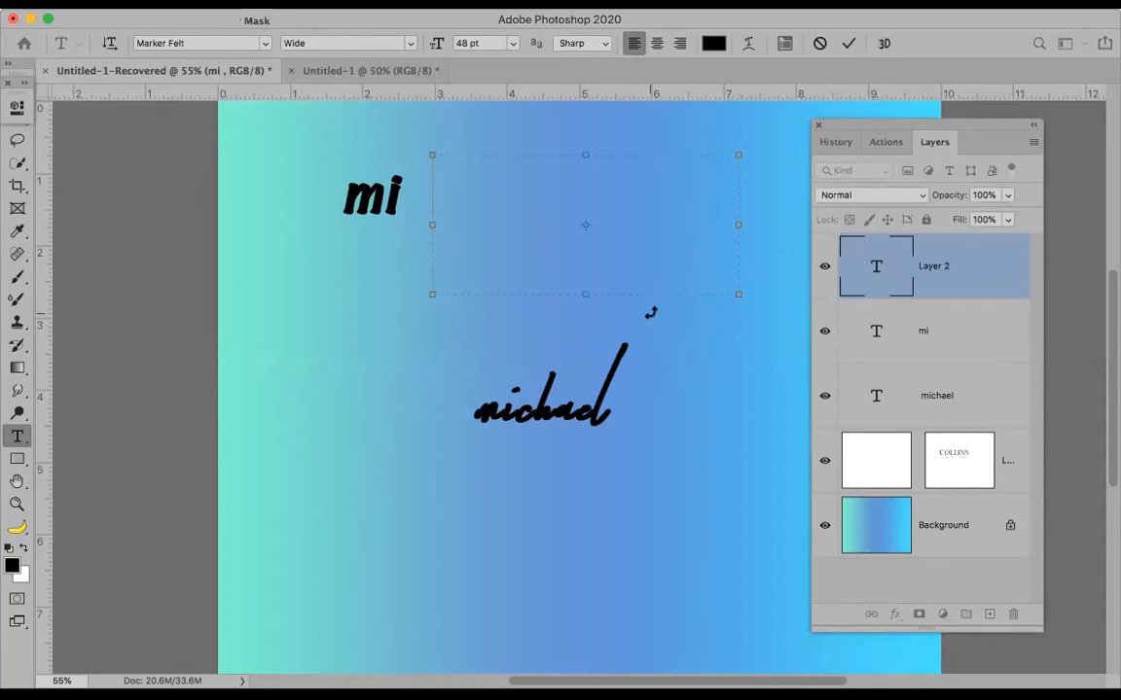
key(Escape)
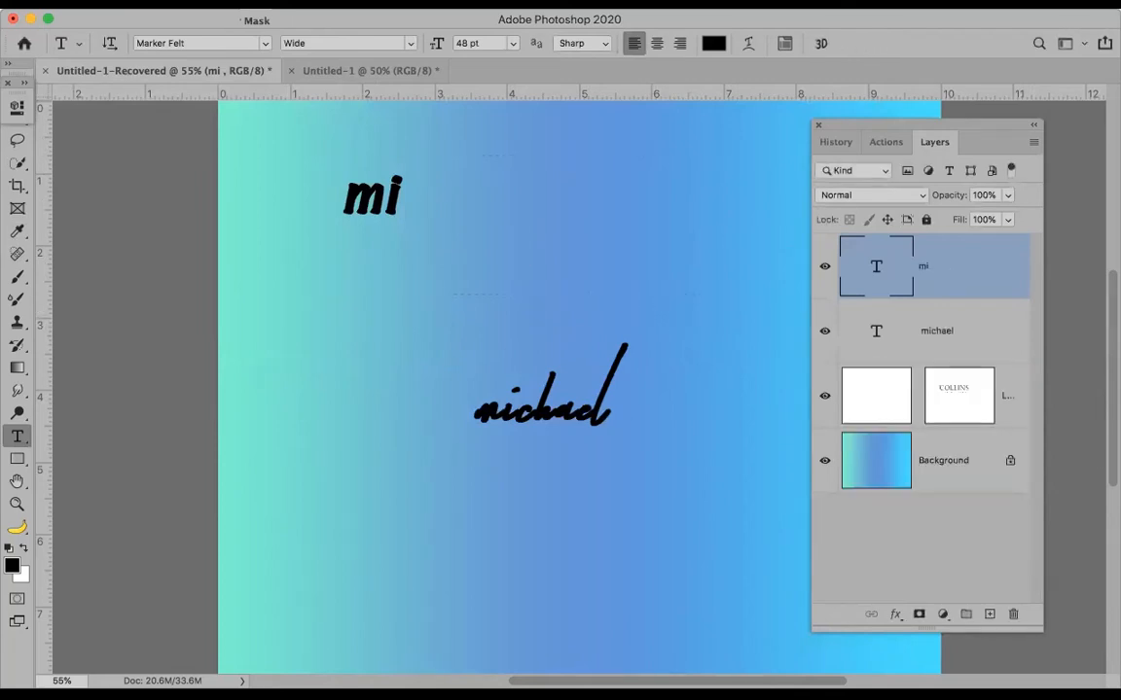
Step: Reopen Preferences > Type and confirm with OK
click(78, 4)
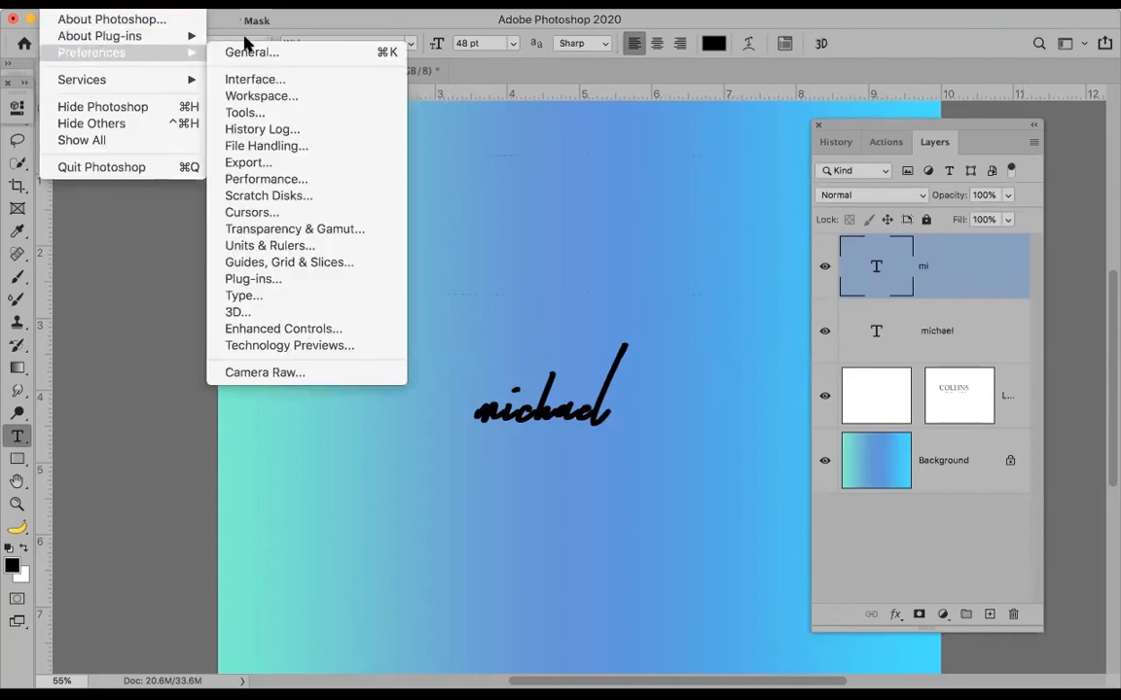
click(301, 296)
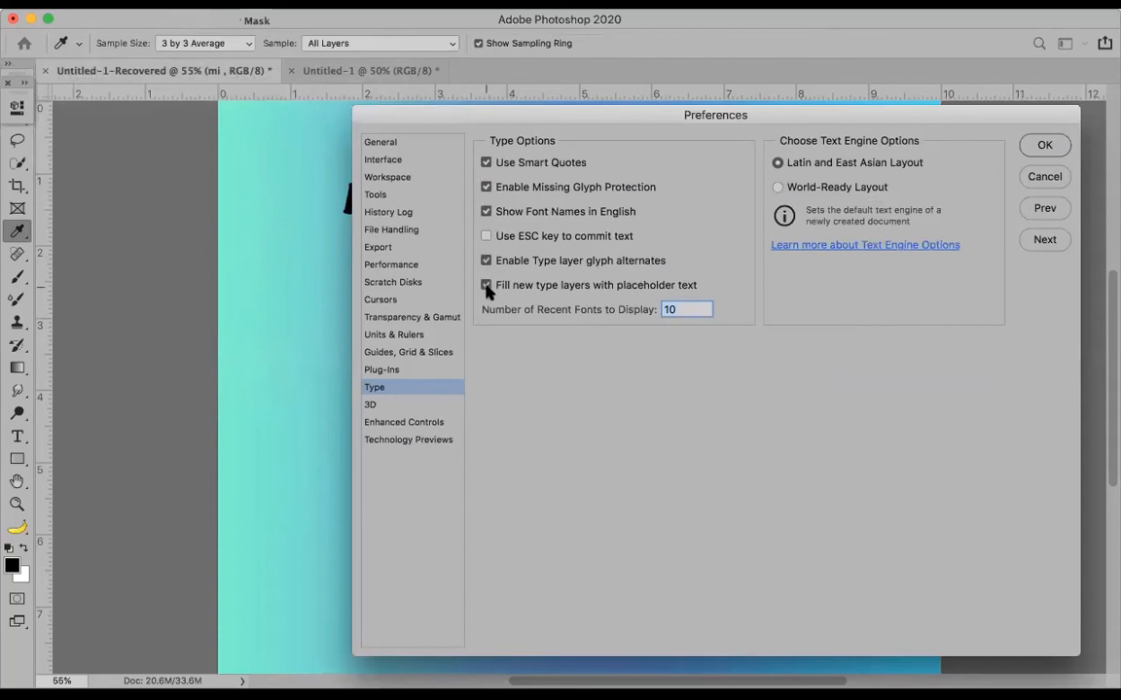
click(1045, 146)
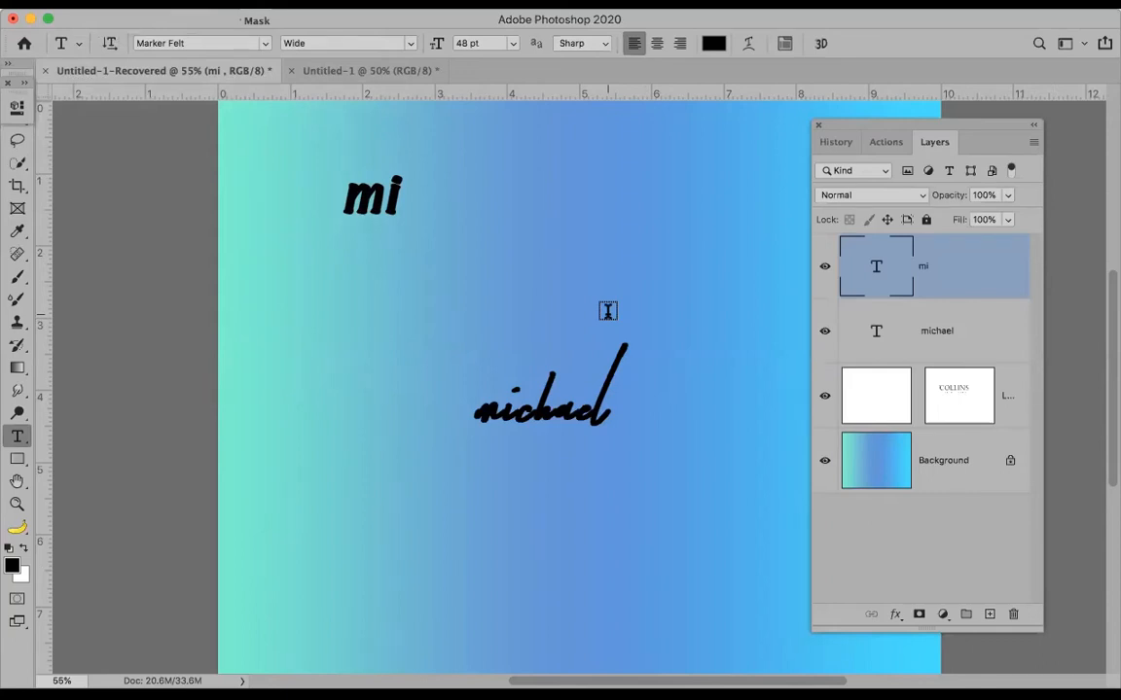
Step: Toggle layer visibility until mi and michael are hidden, then select Layer 1's mask
click(825, 281)
click(825, 331)
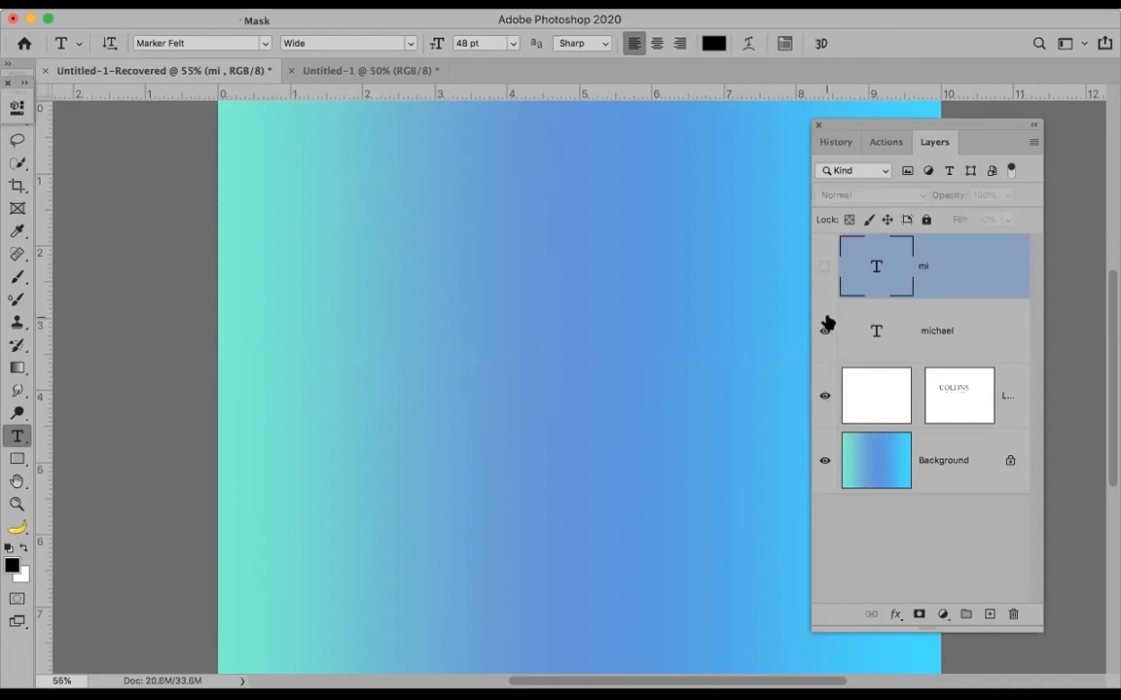
click(825, 266)
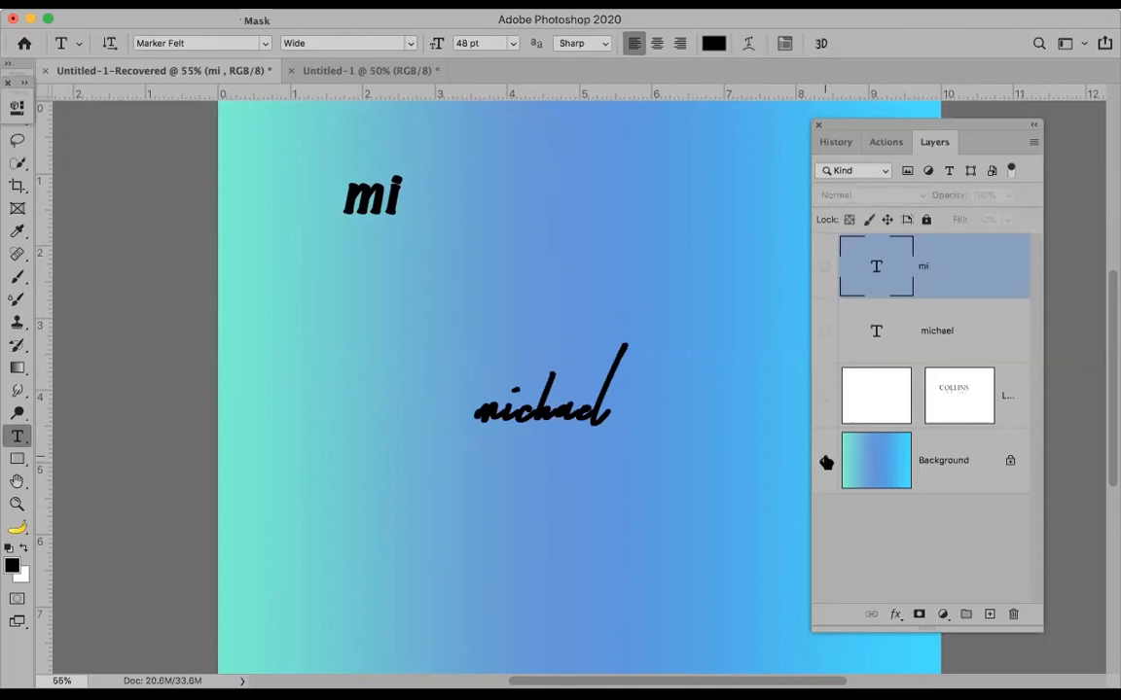
alt+click(824, 461)
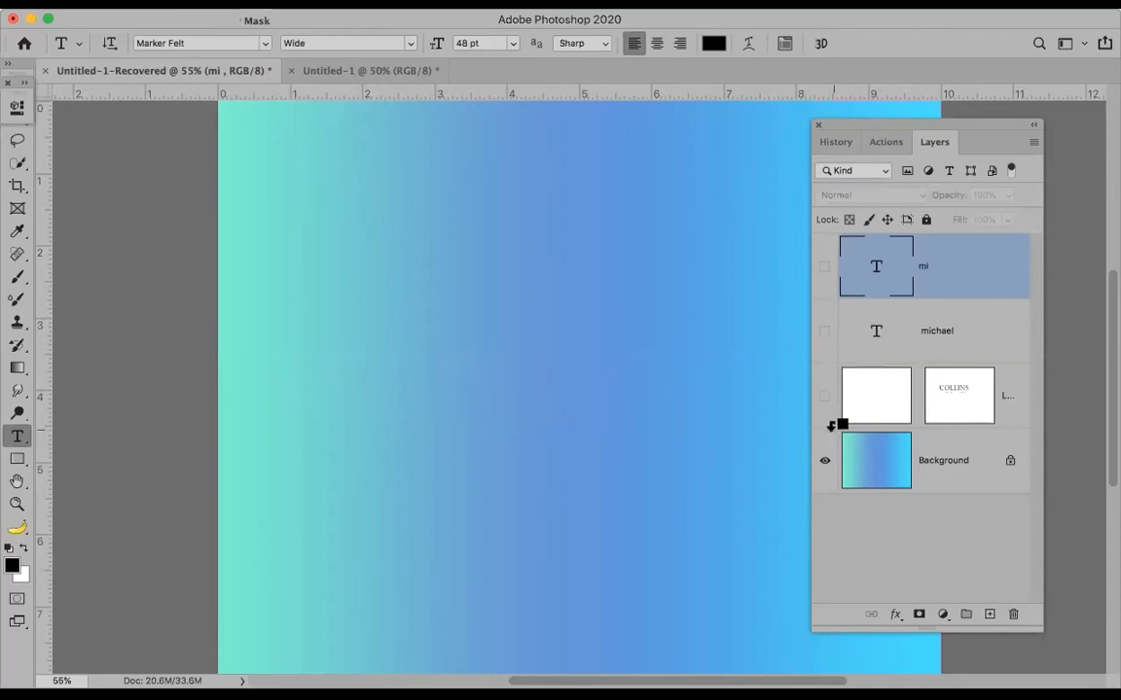
alt+click(823, 464)
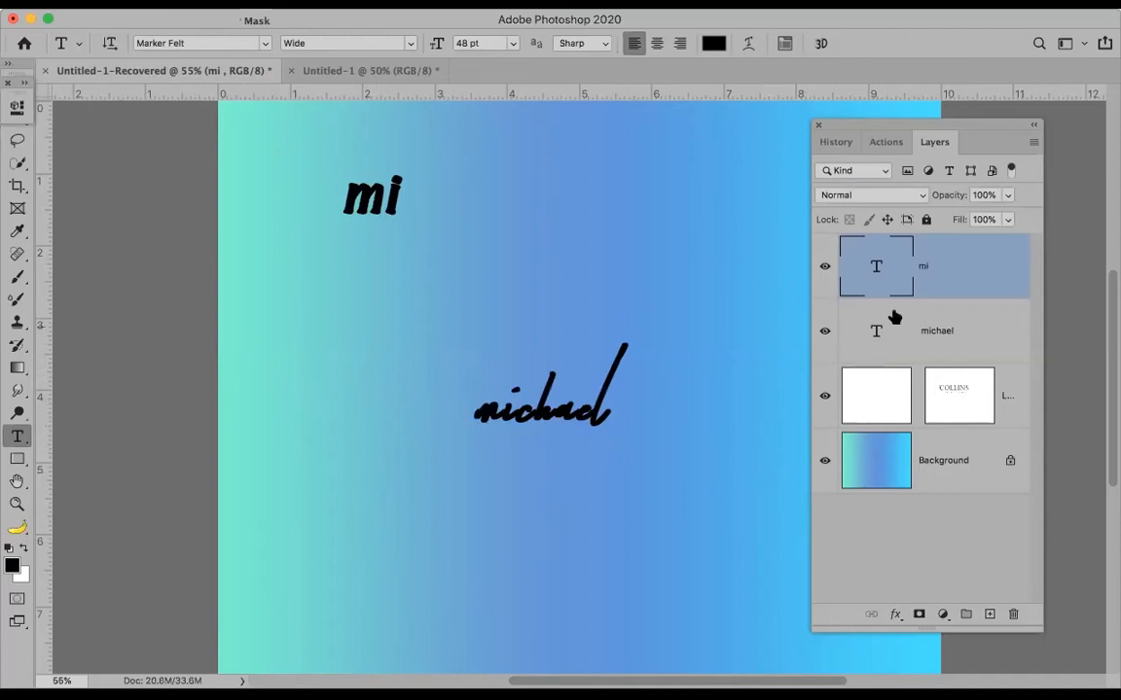
click(823, 331)
click(823, 266)
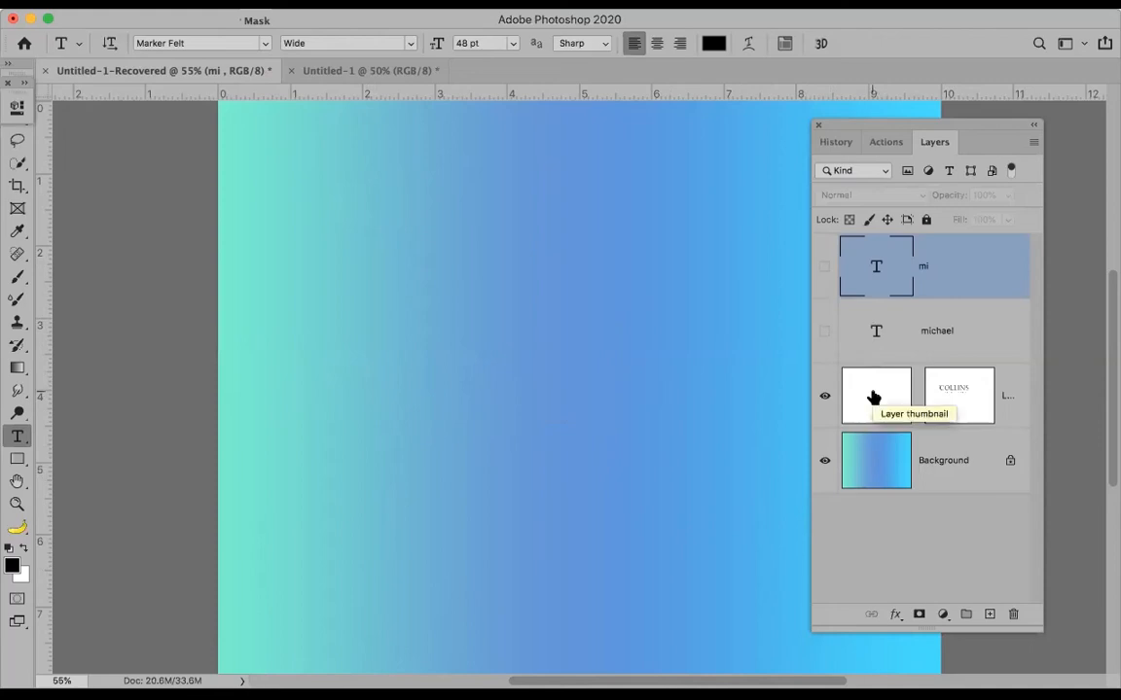
click(952, 413)
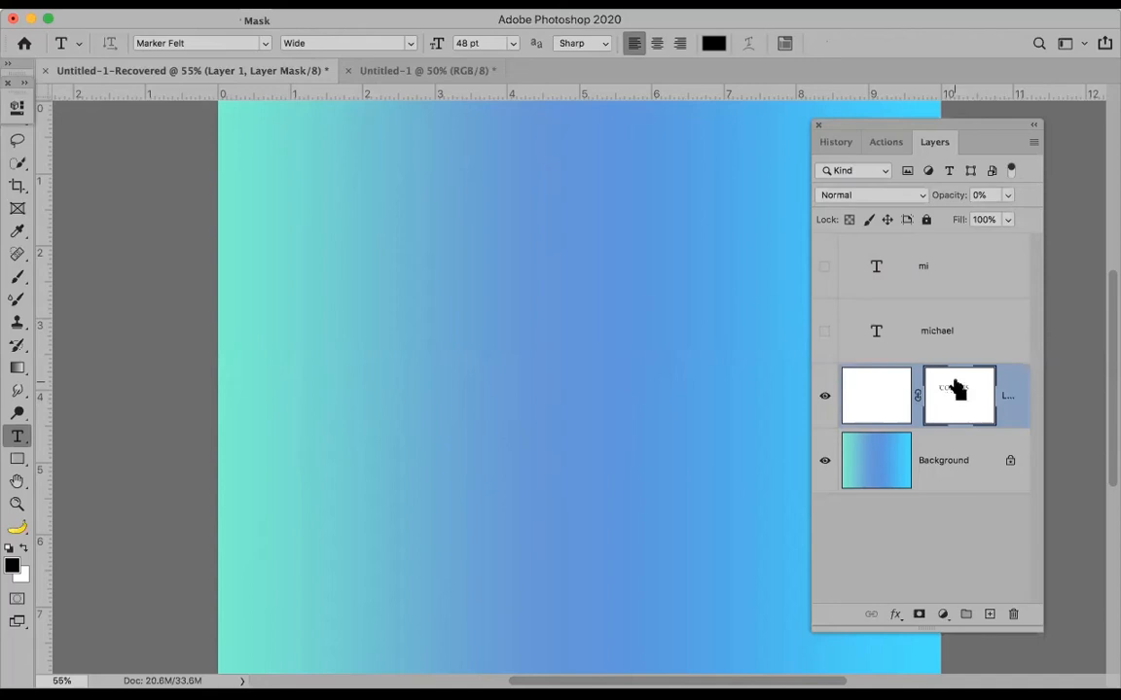
Step: Fill Layer 1's pixels with black, inverting its mask and then restoring it
key(super+i)
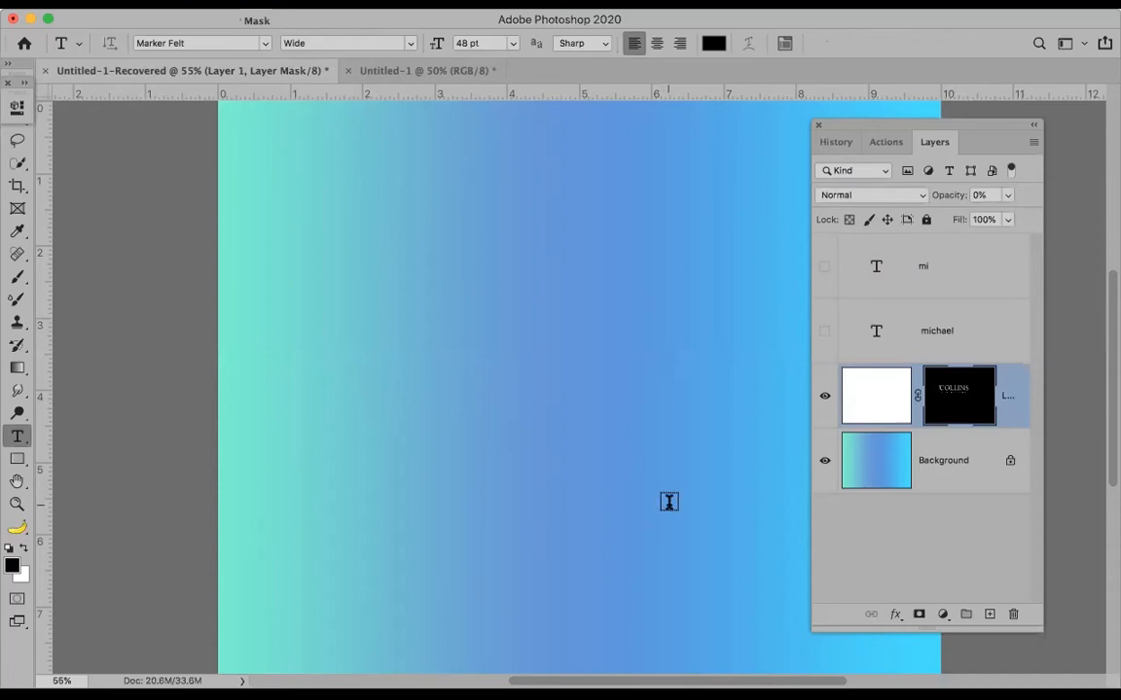
click(869, 399)
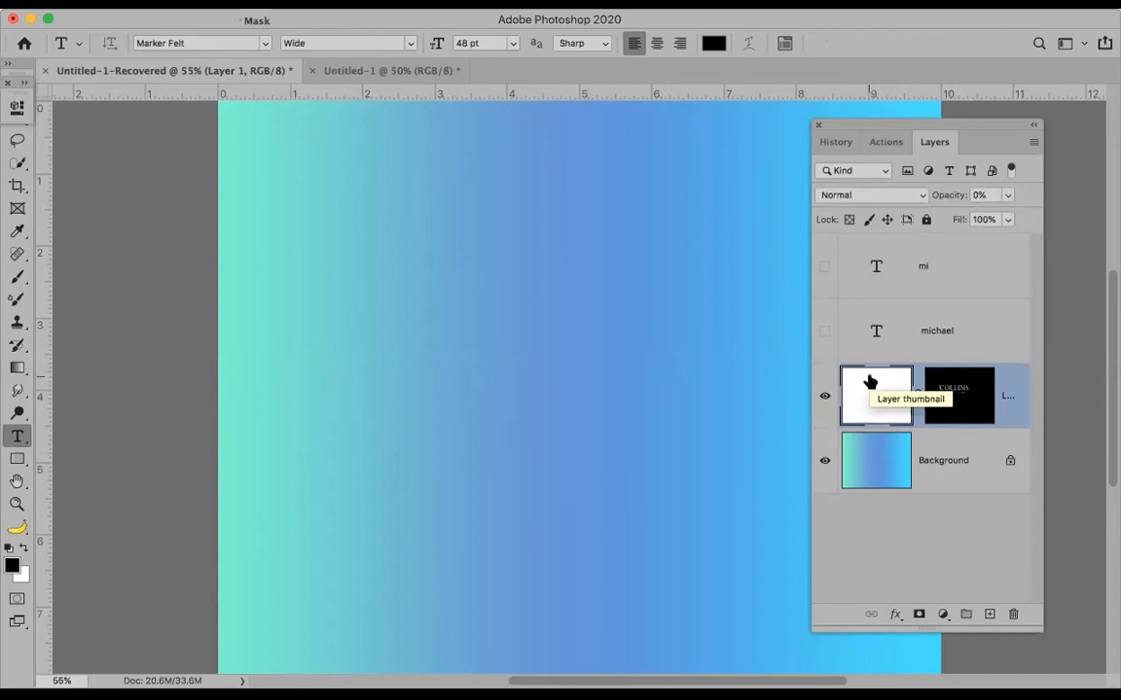
key(super+i)
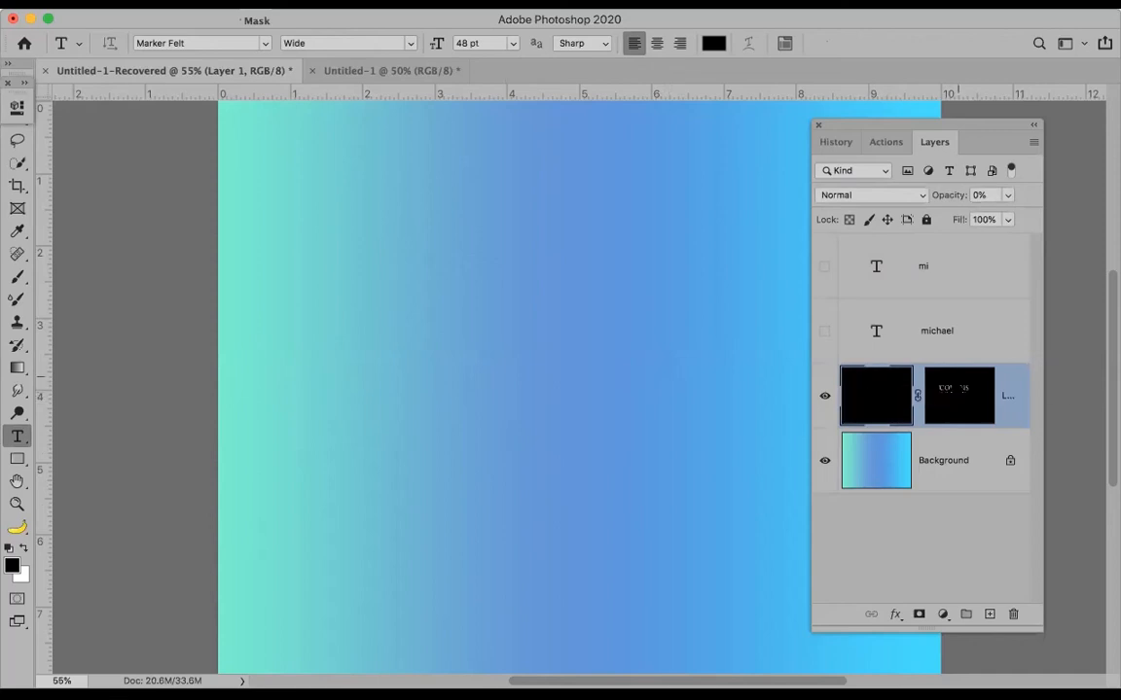
click(954, 397)
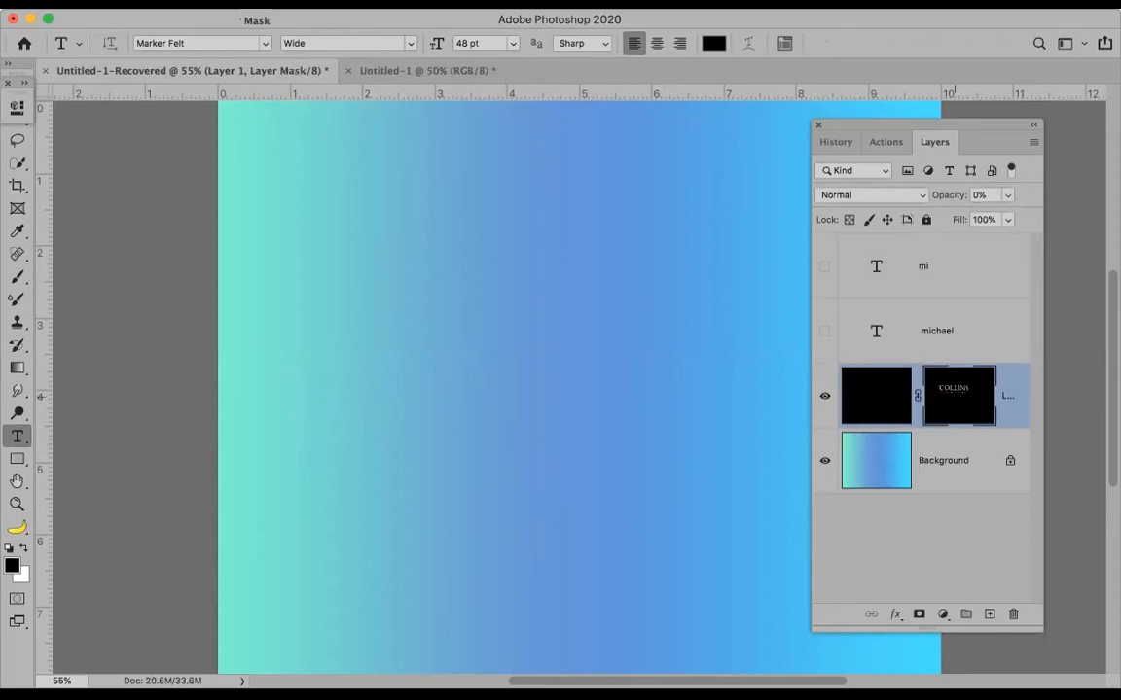
key(super+i)
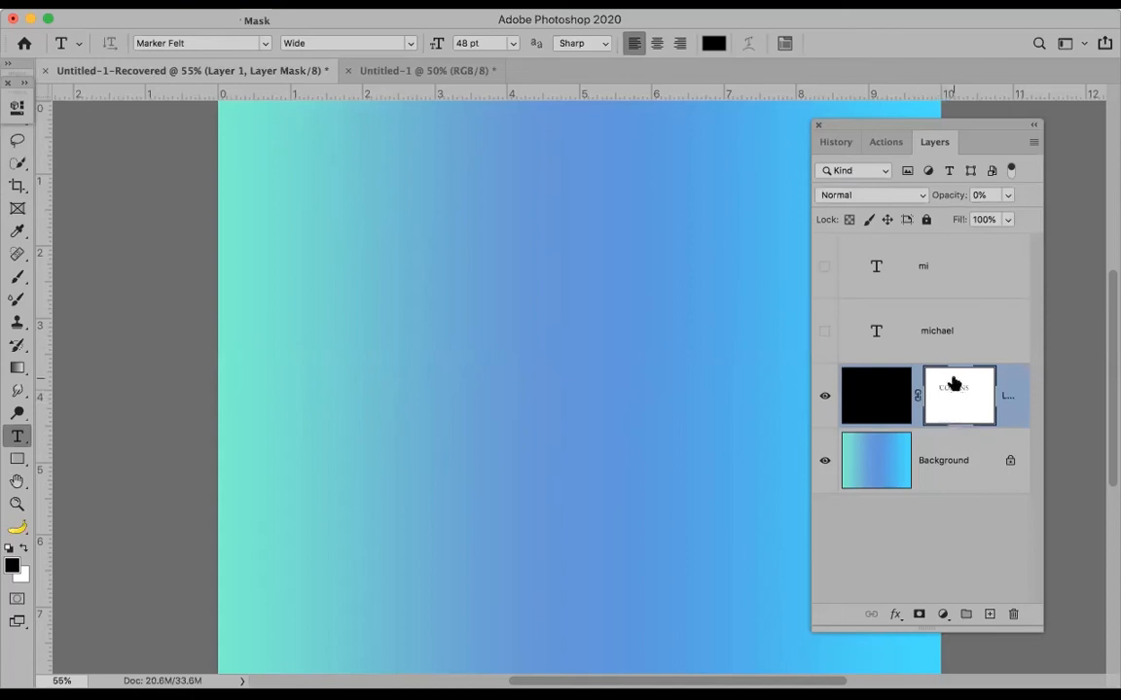
Step: Raise Layer 1 to 100% opacity with its mask briefly disabled, then re-enable it
shift+click(958, 394)
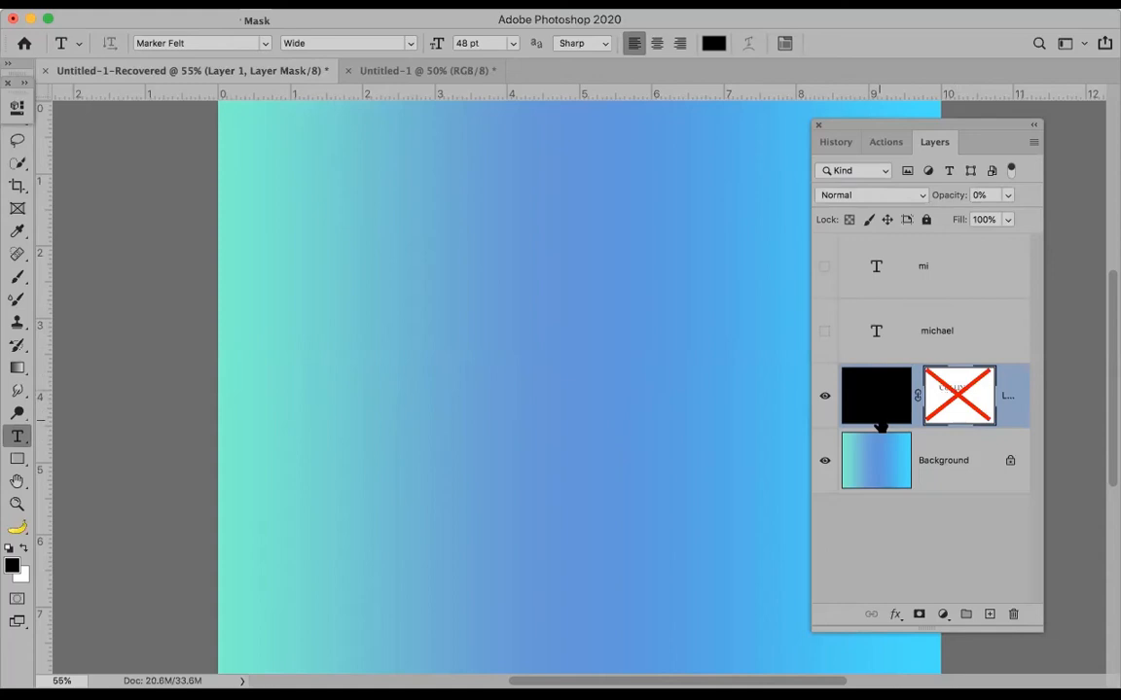
key(0)
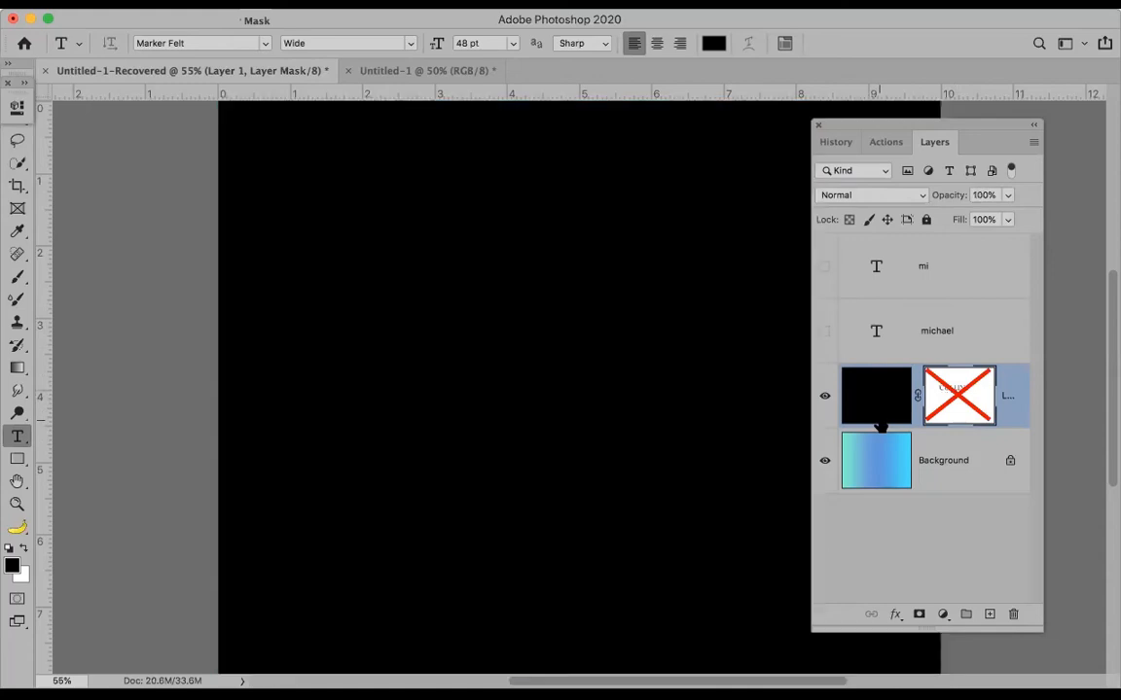
shift+click(957, 408)
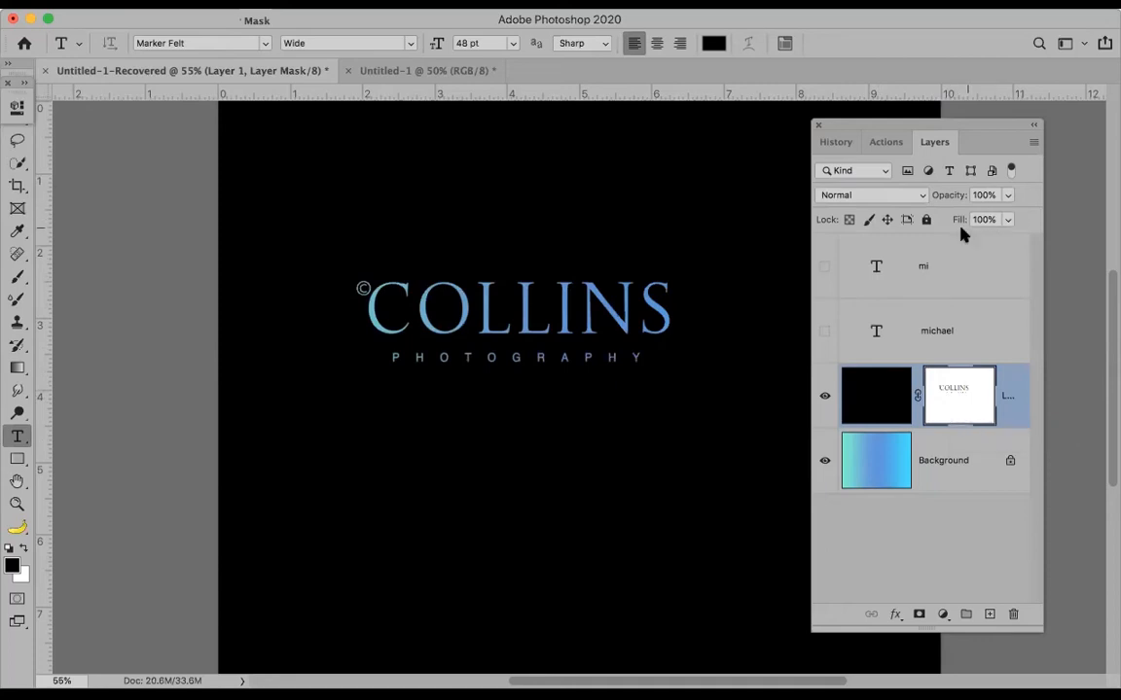
drag(958, 221, 908, 218)
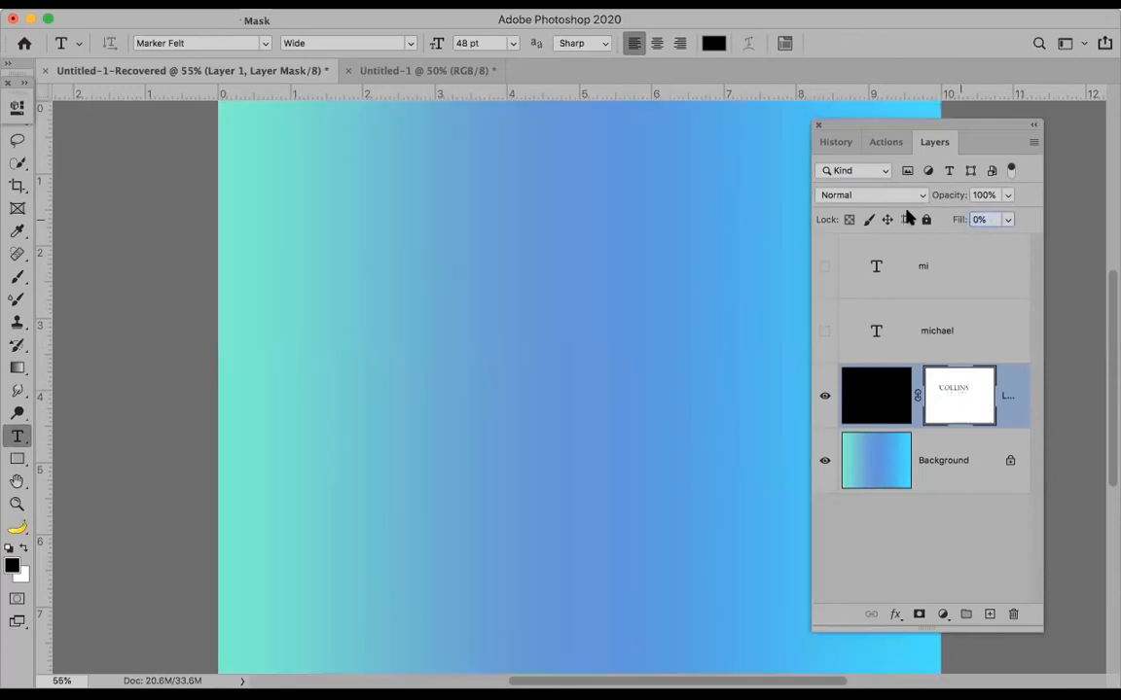
text(100)
key(Return)
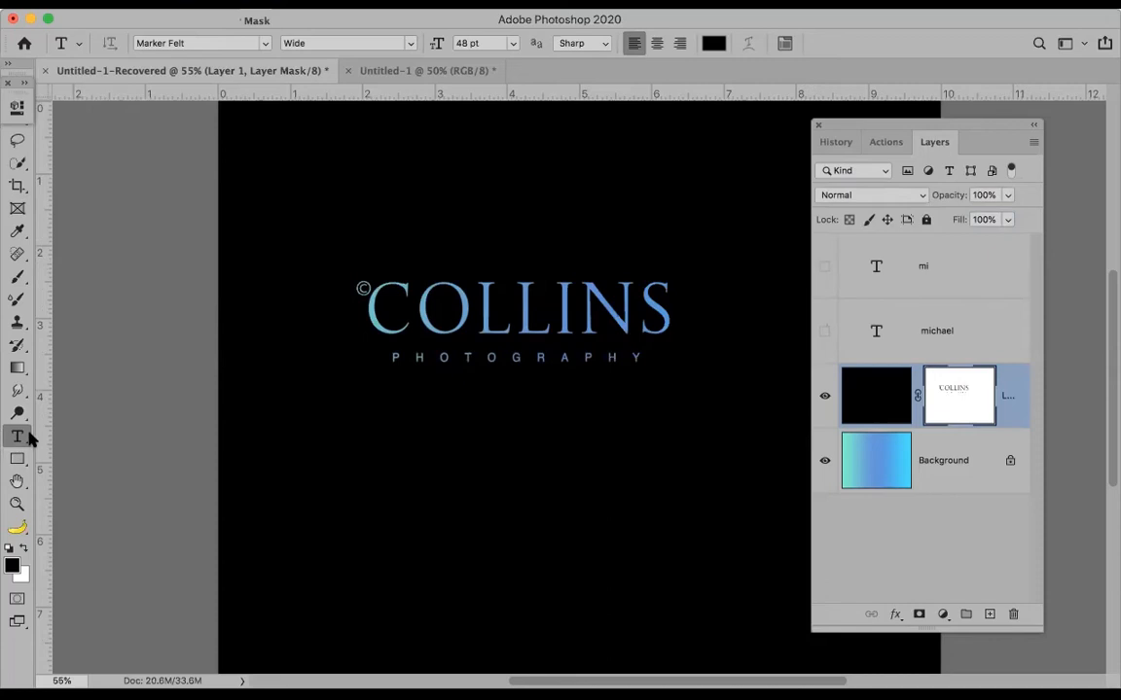
Step: Browse the saved type tool presets and their options menu
click(63, 44)
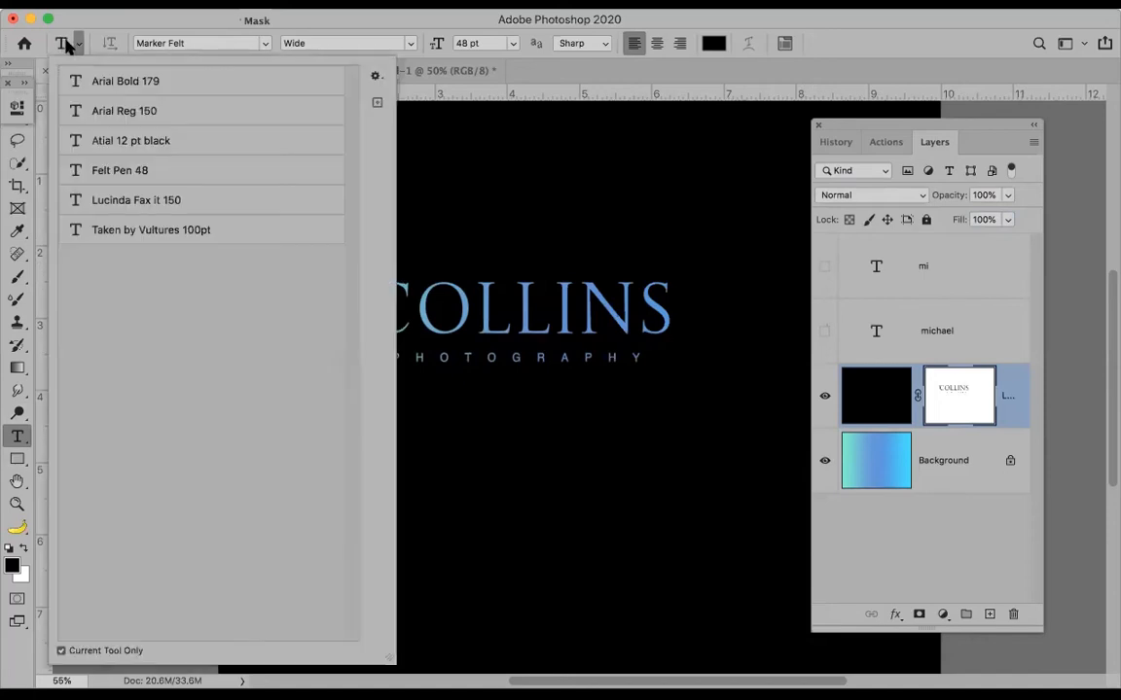
click(377, 78)
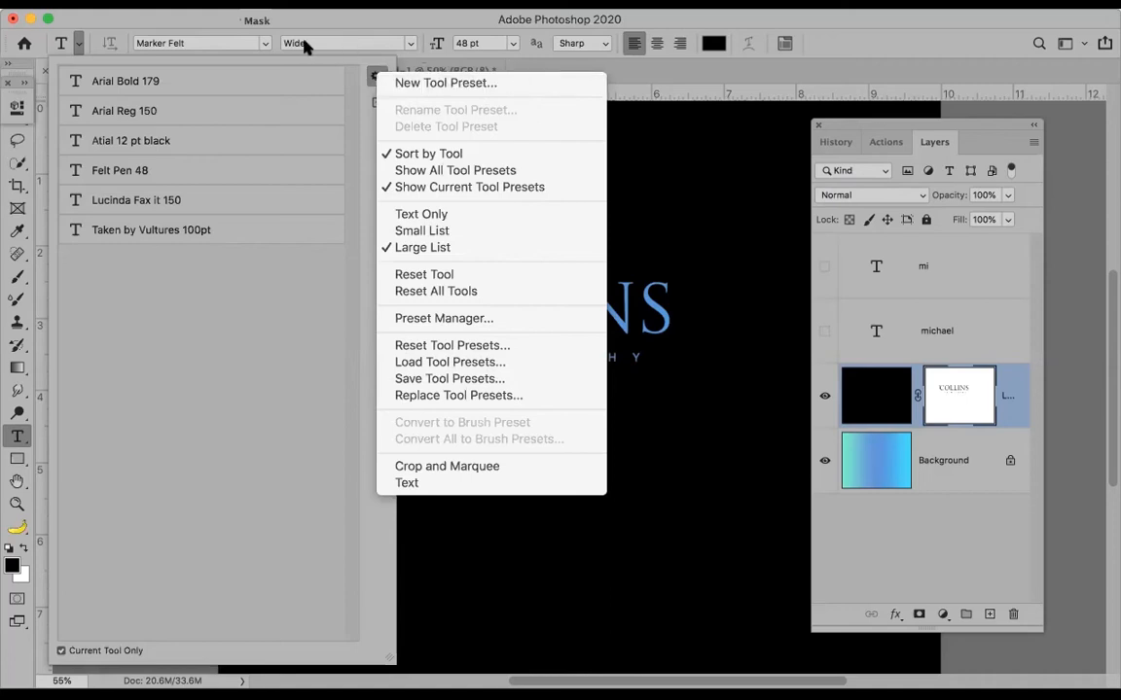
click(374, 74)
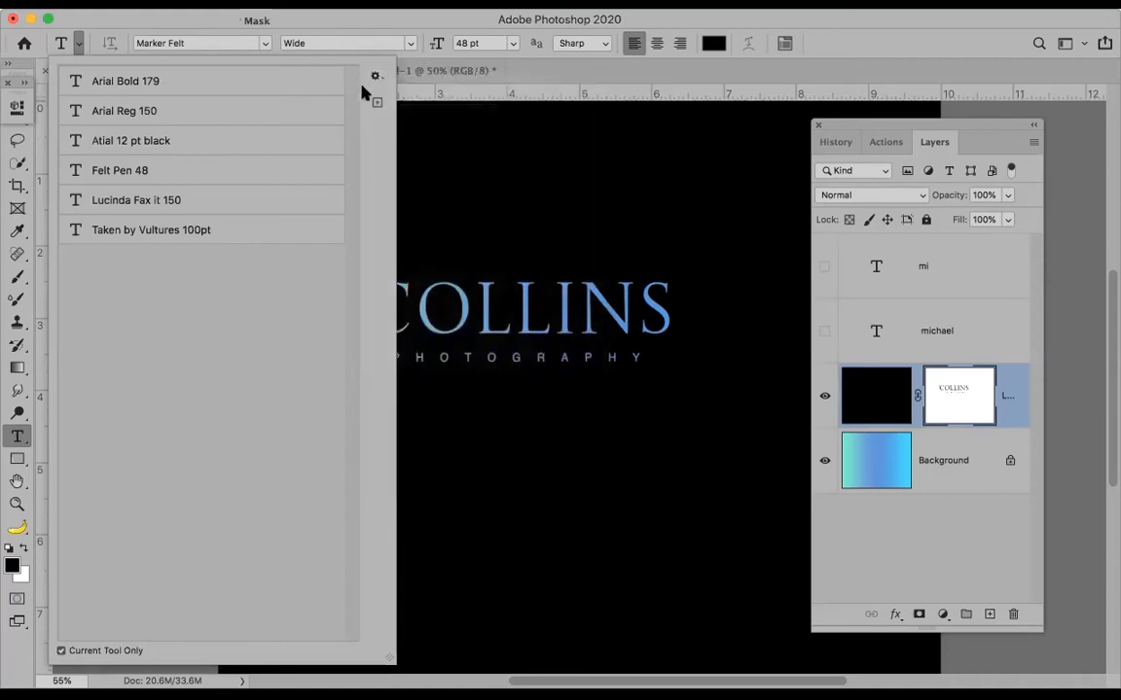
click(76, 4)
Step: Turn on 'Fill new type layers with placeholder text' in Type preferences, then select the Type tool
mouse_move(119, 54)
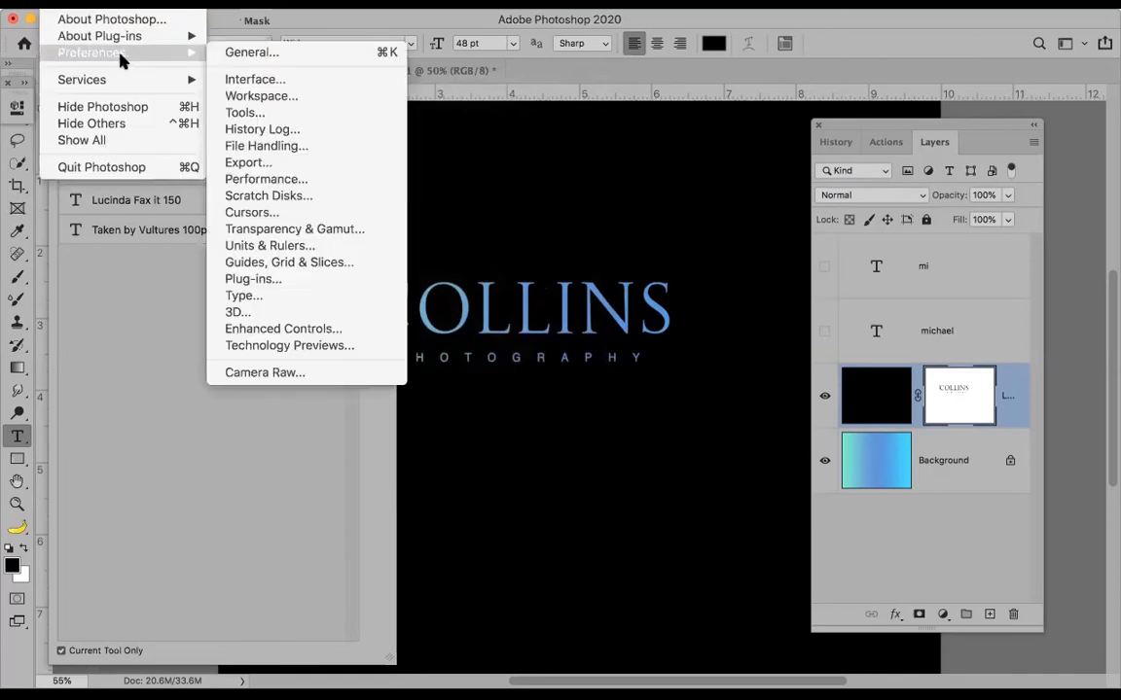
click(254, 295)
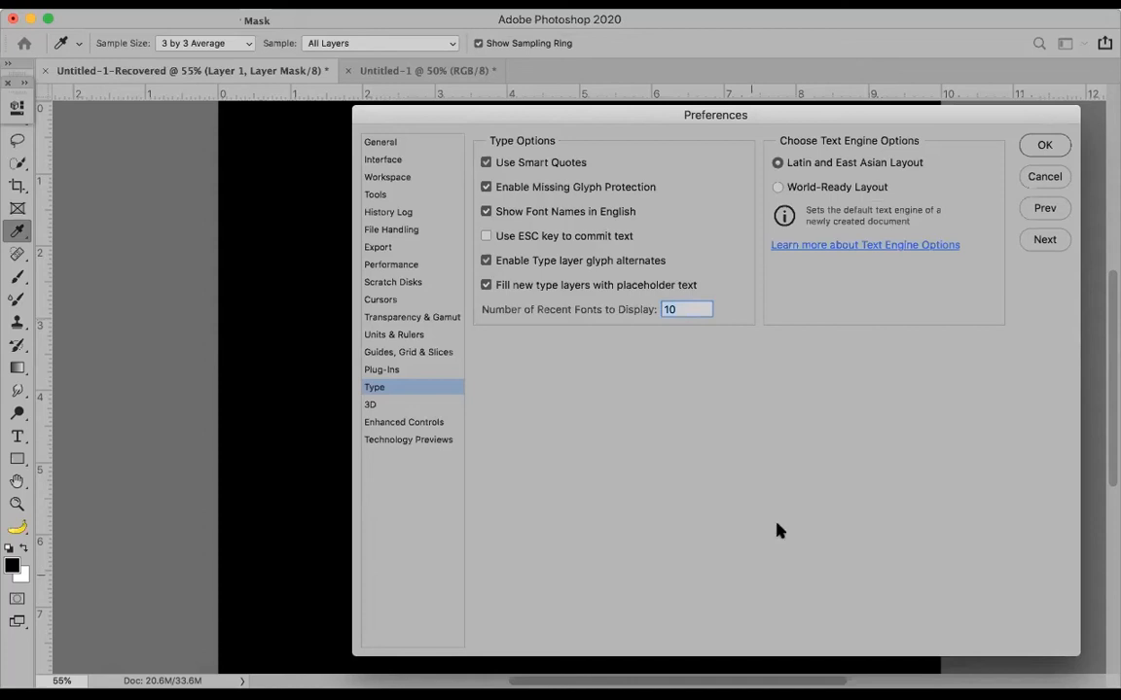
click(1043, 146)
key(t)
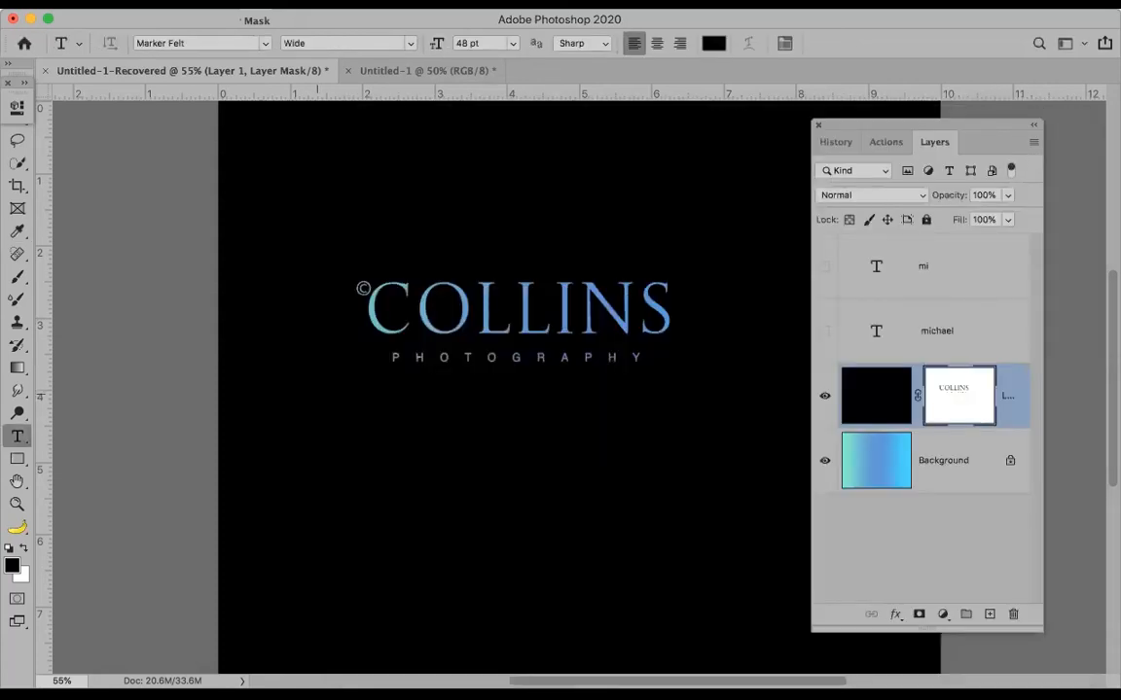
Step: Add a placeholder paragraph below the logo in red fa0808 at 36 pt
drag(295, 368, 735, 541)
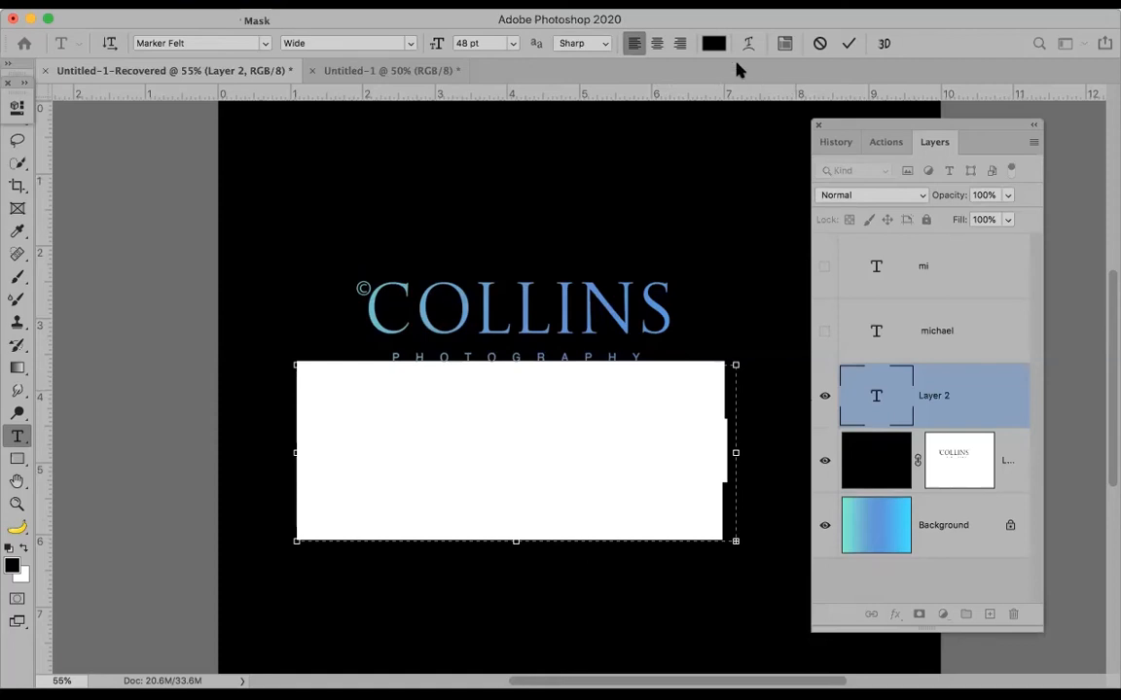
click(713, 43)
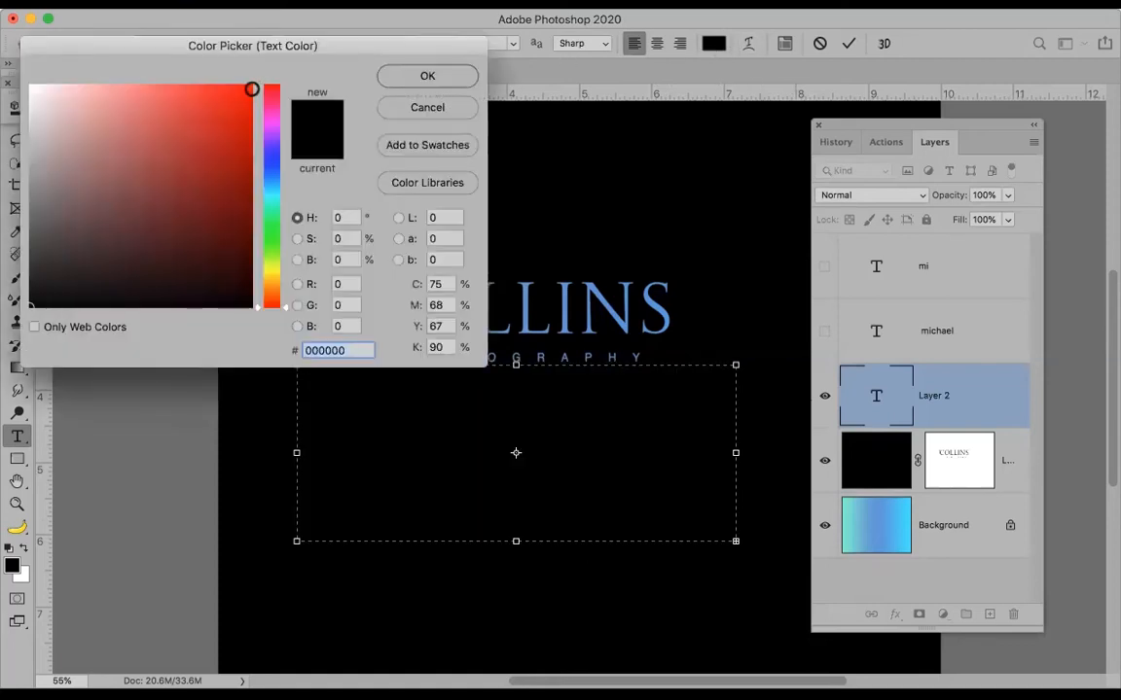
click(245, 89)
click(429, 77)
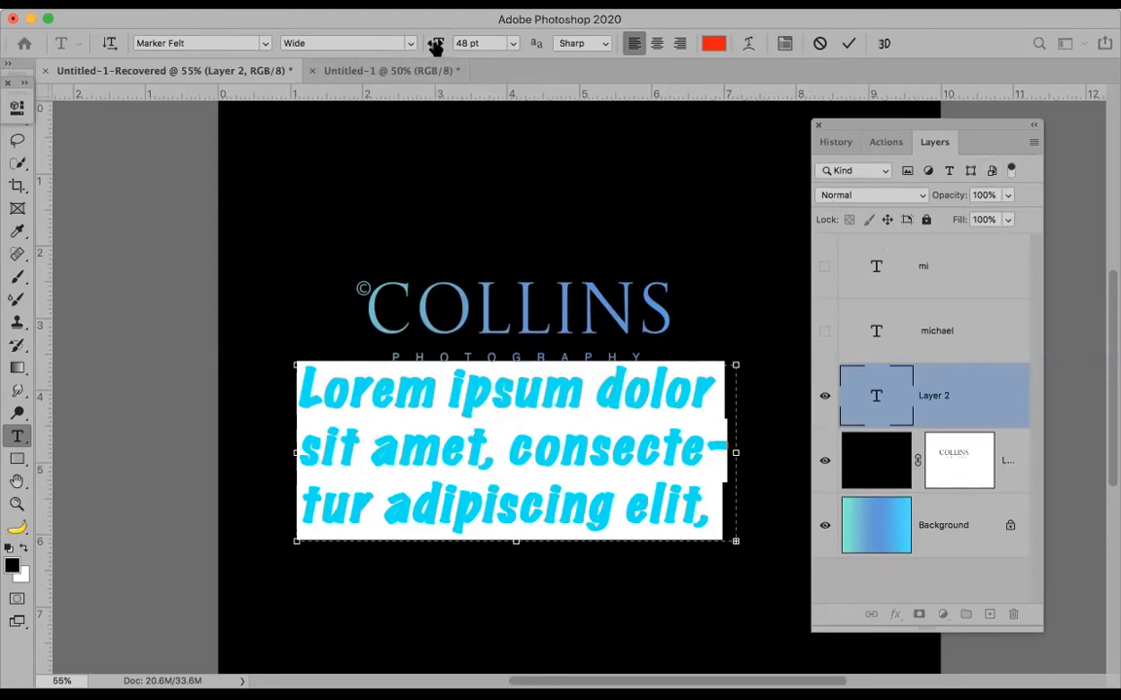
drag(441, 46, 441, 45)
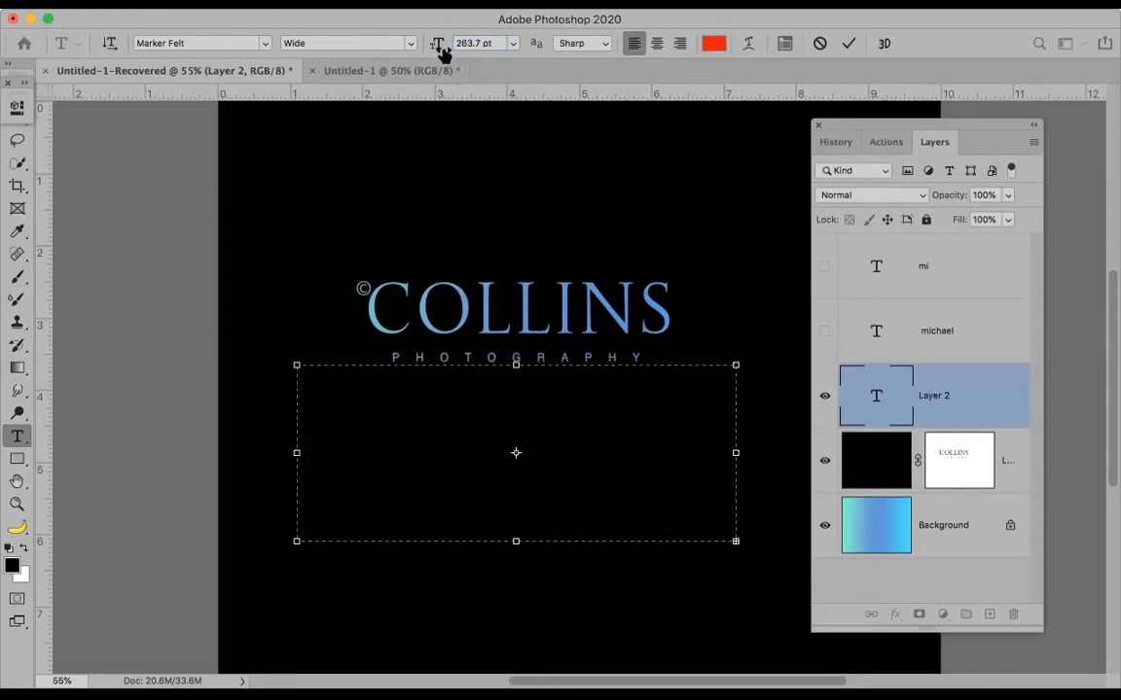
click(513, 44)
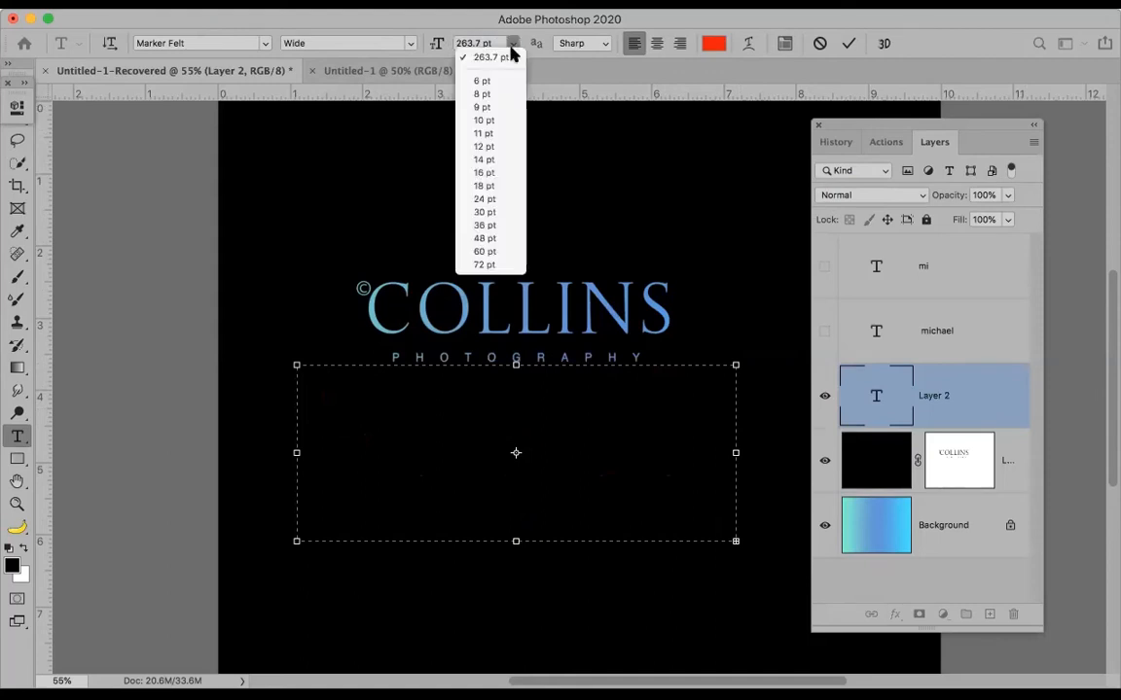
click(487, 224)
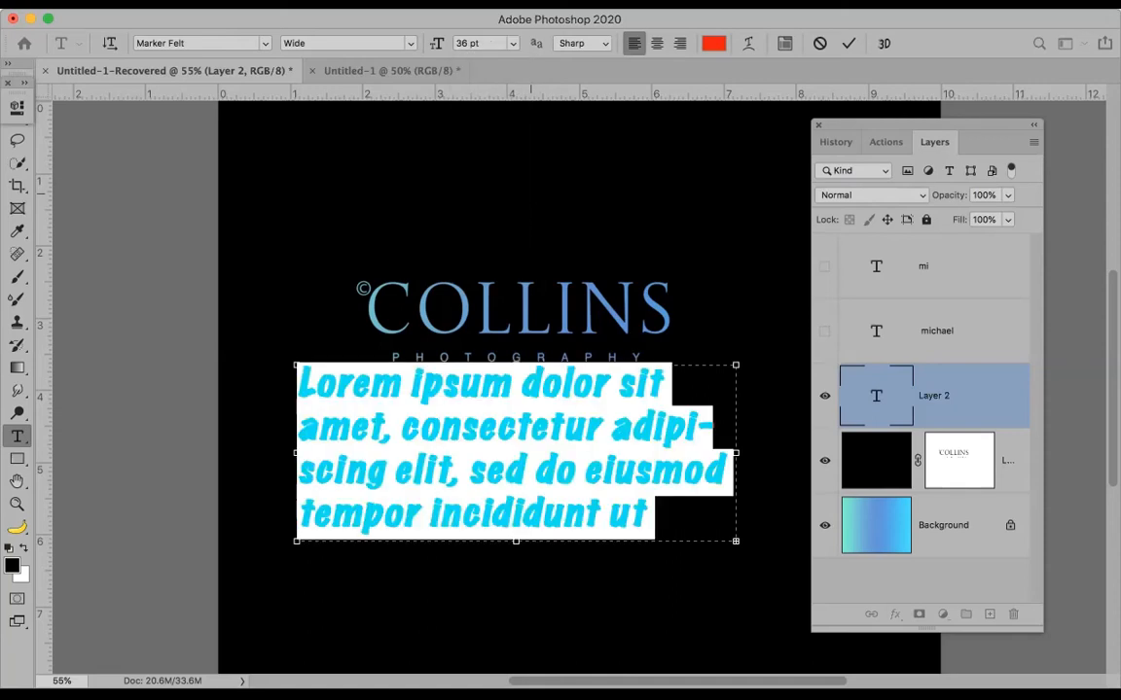
click(848, 42)
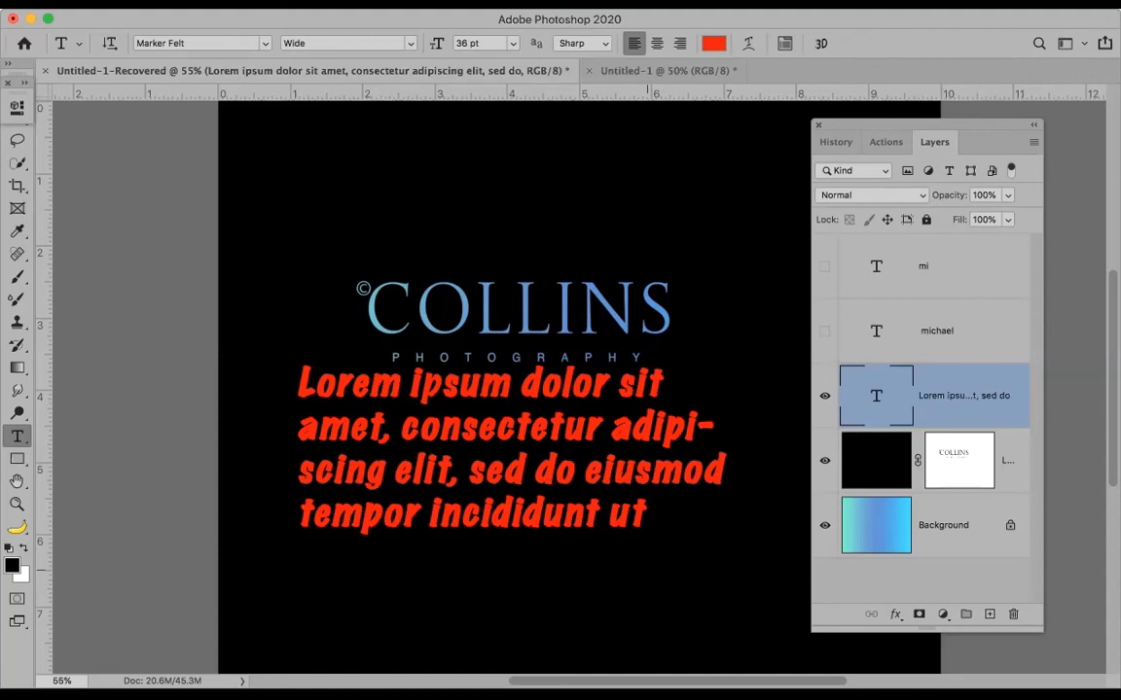
Step: Toggle the COLLINS layer's visibility off and on, then disable its layer mask
click(824, 463)
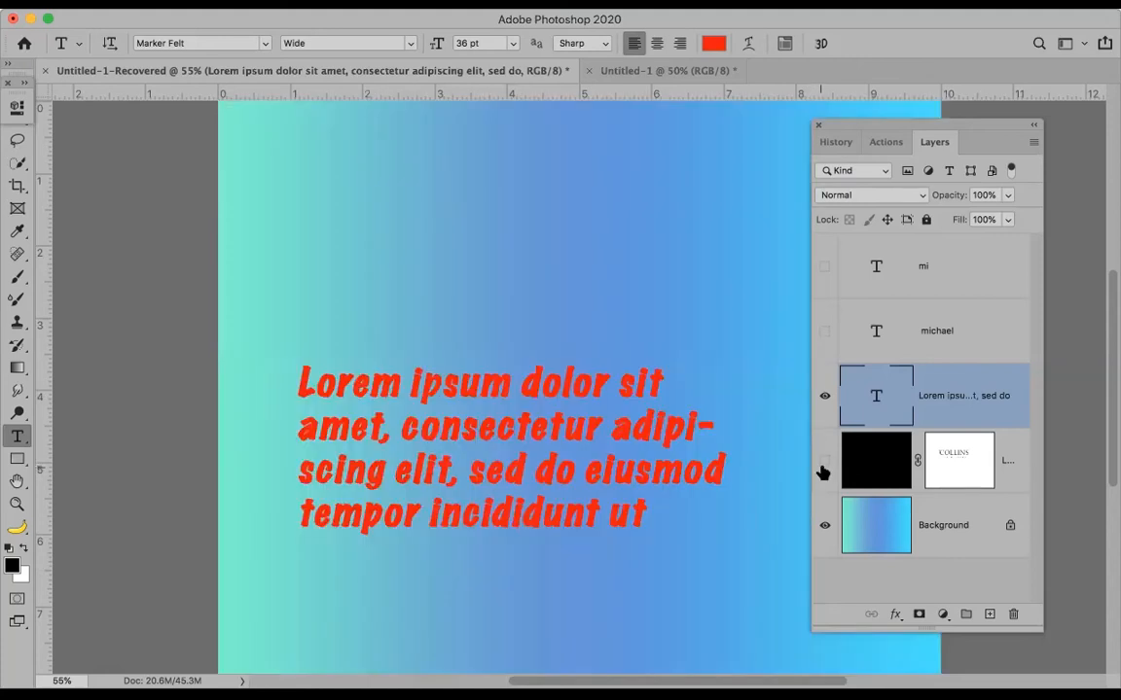
click(823, 463)
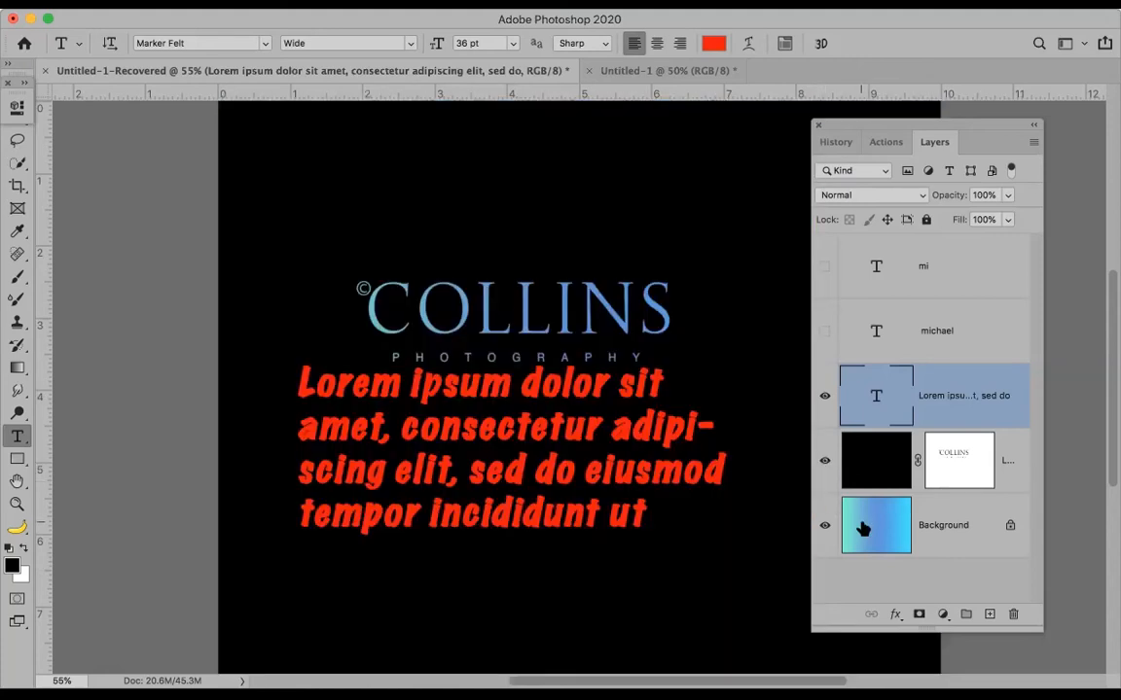
shift+click(955, 463)
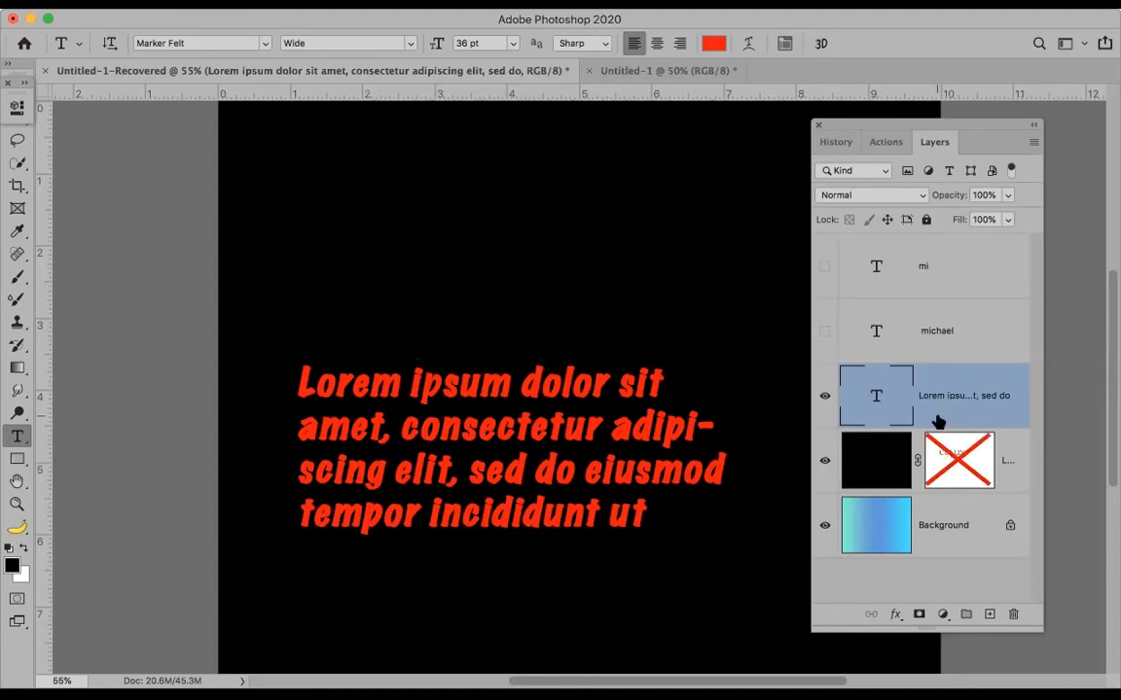
Step: Set the word 'ipsum' in Trajan Pro and commit the change
click(414, 384)
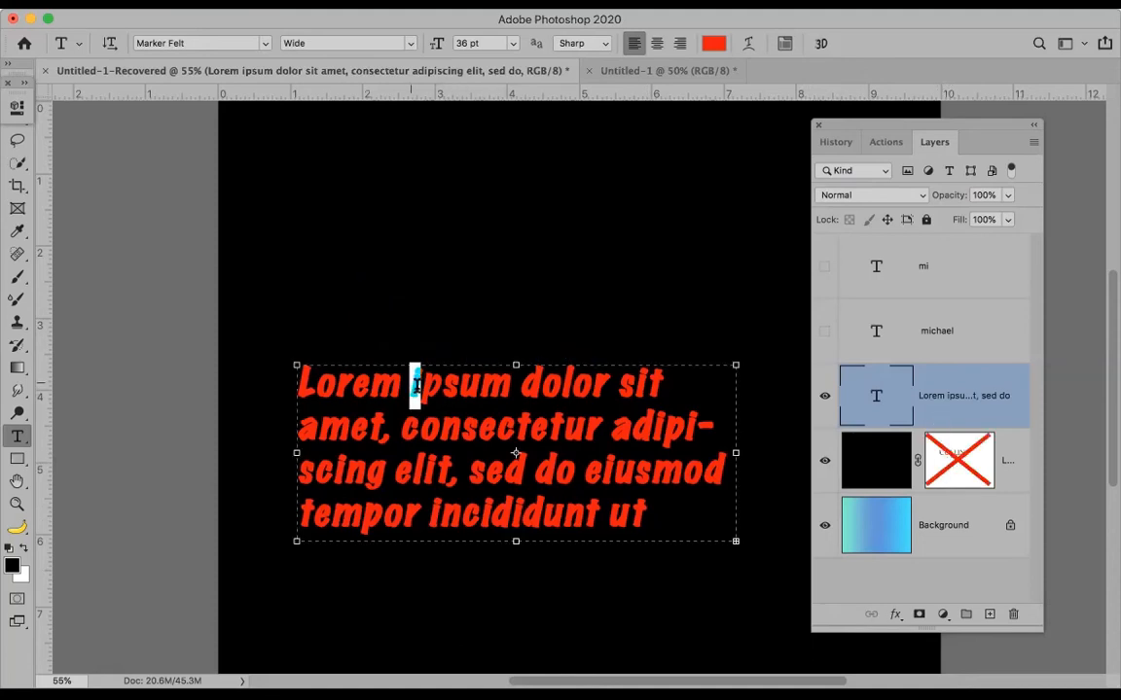
drag(411, 384, 515, 382)
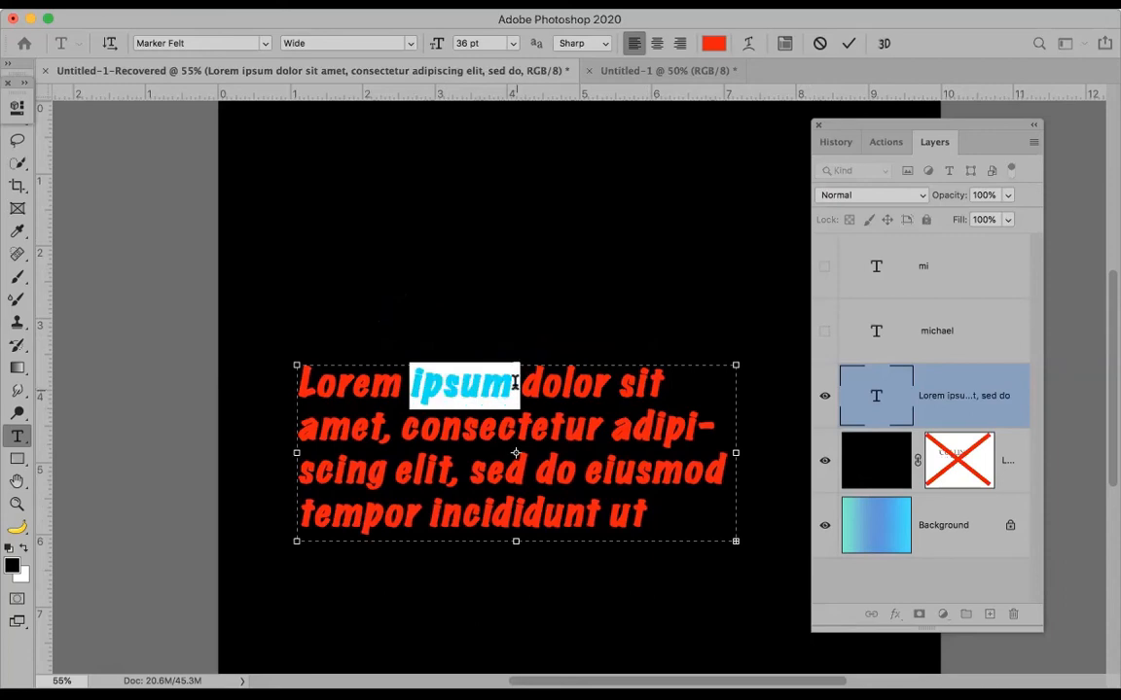
click(264, 43)
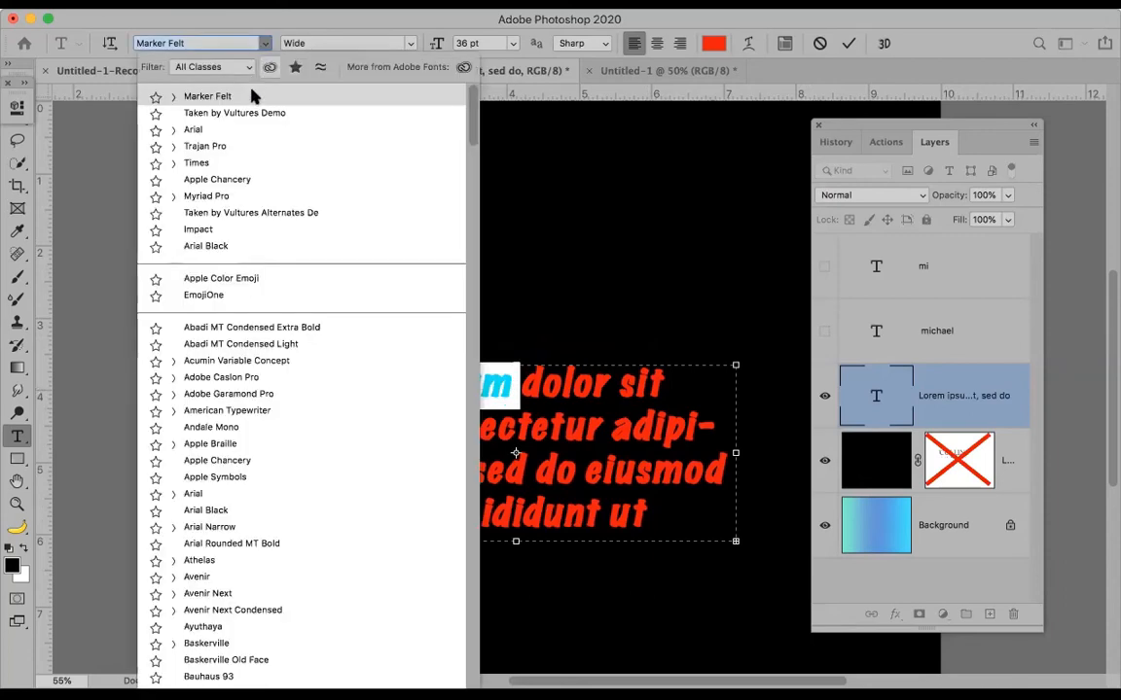
click(210, 148)
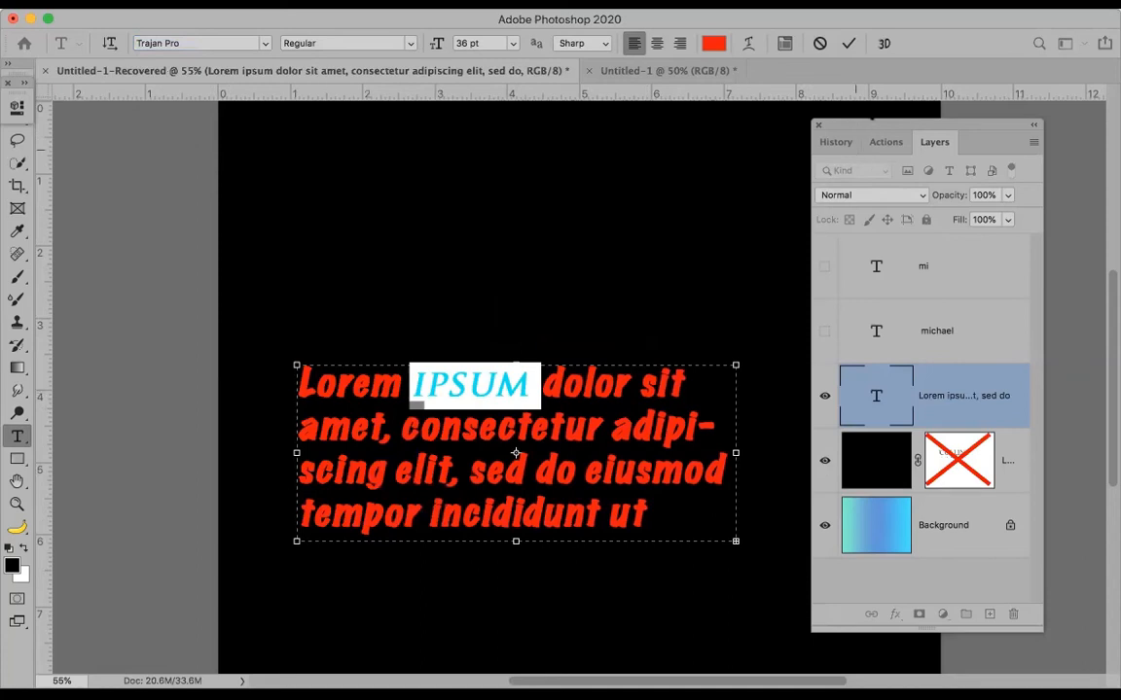
click(848, 45)
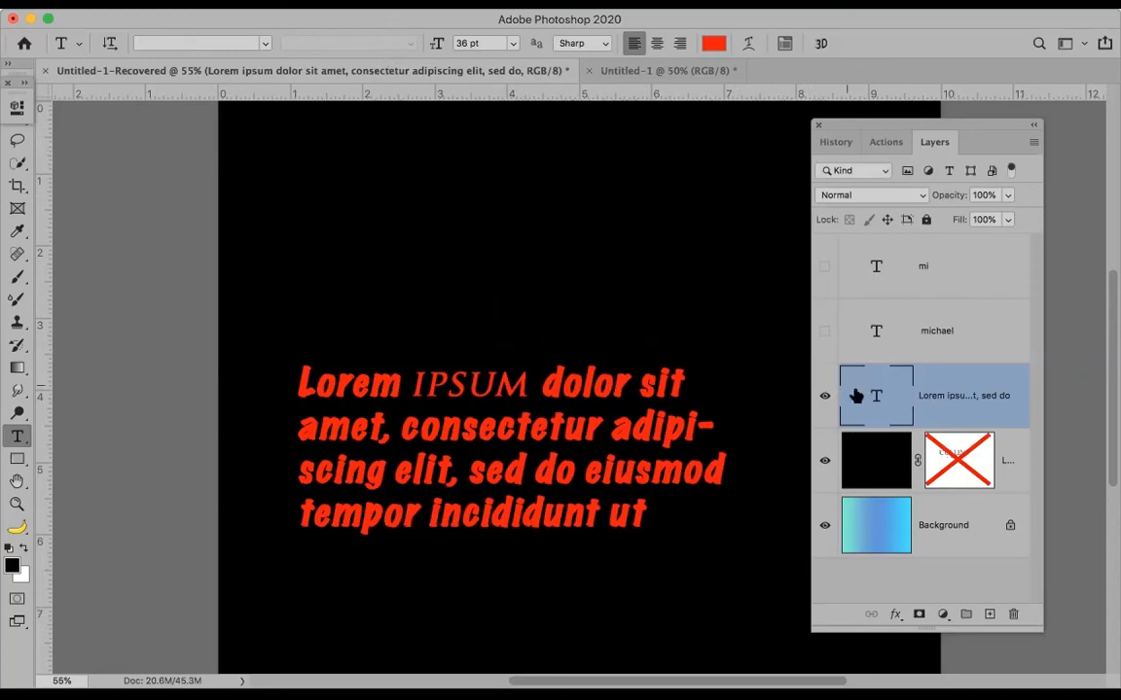
click(263, 44)
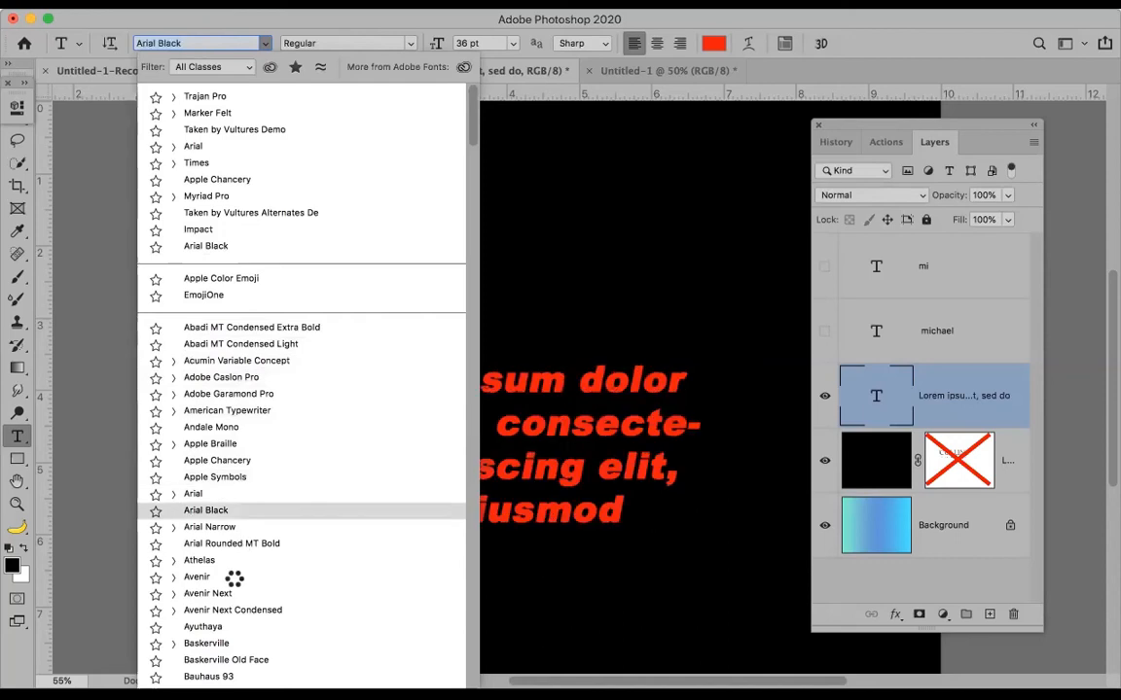
Step: Set the paragraph in Baskerville at 48 pt after trying Ayuthaya, then open the text colour picker
click(221, 630)
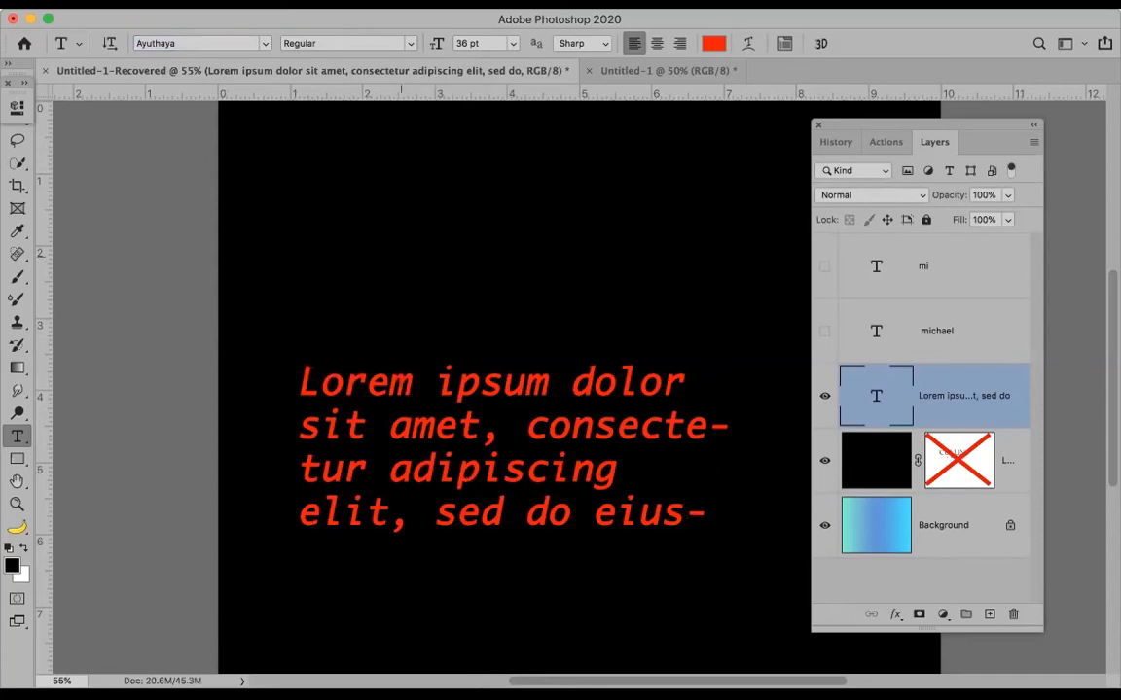
click(263, 44)
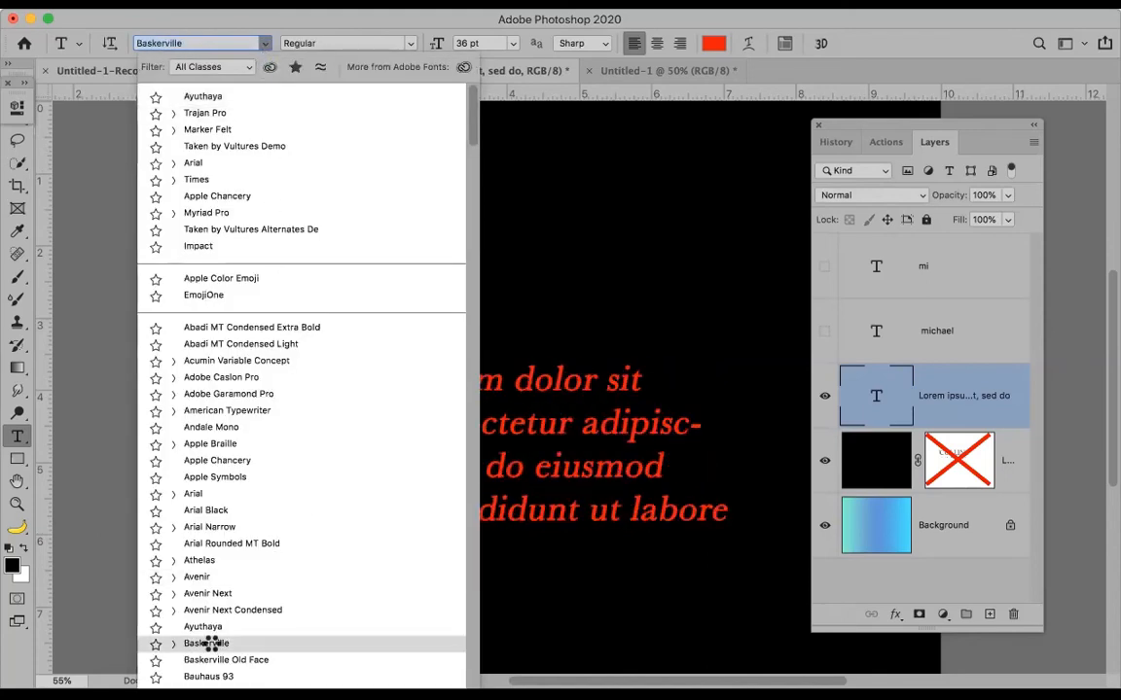
click(206, 644)
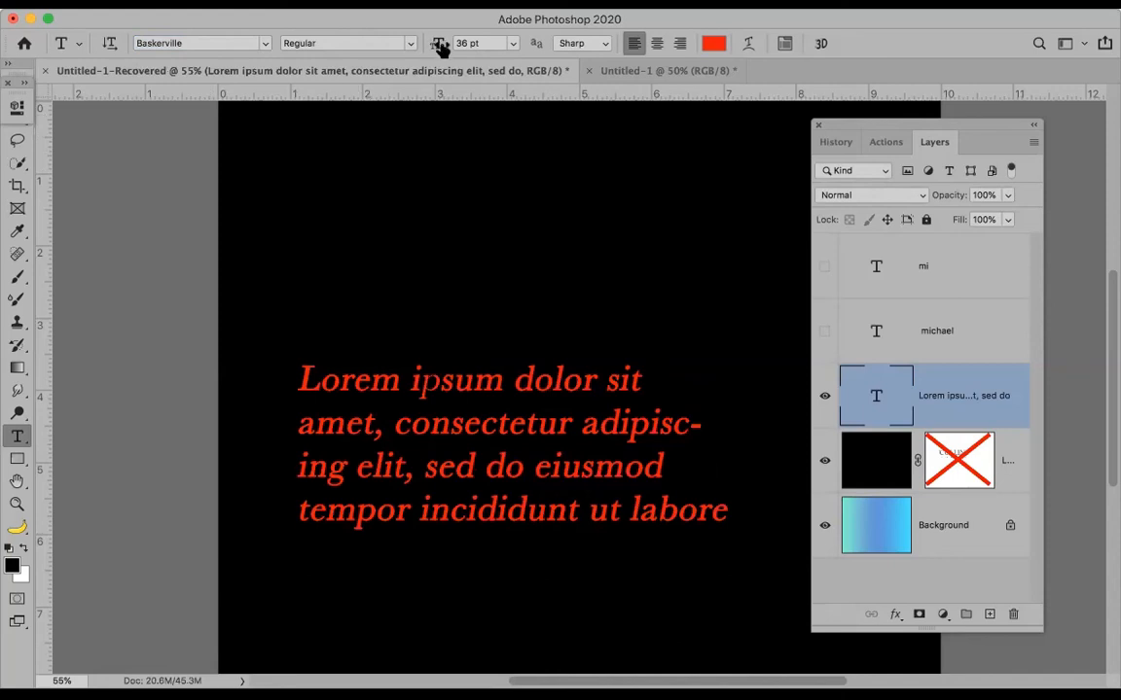
click(513, 43)
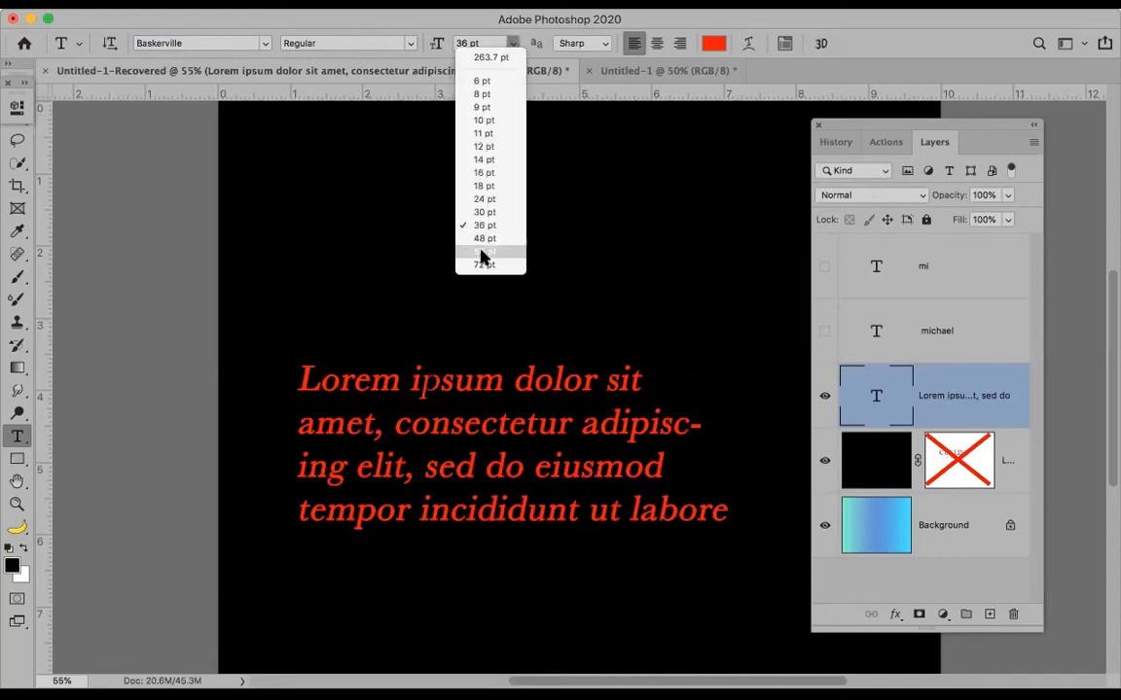
click(518, 233)
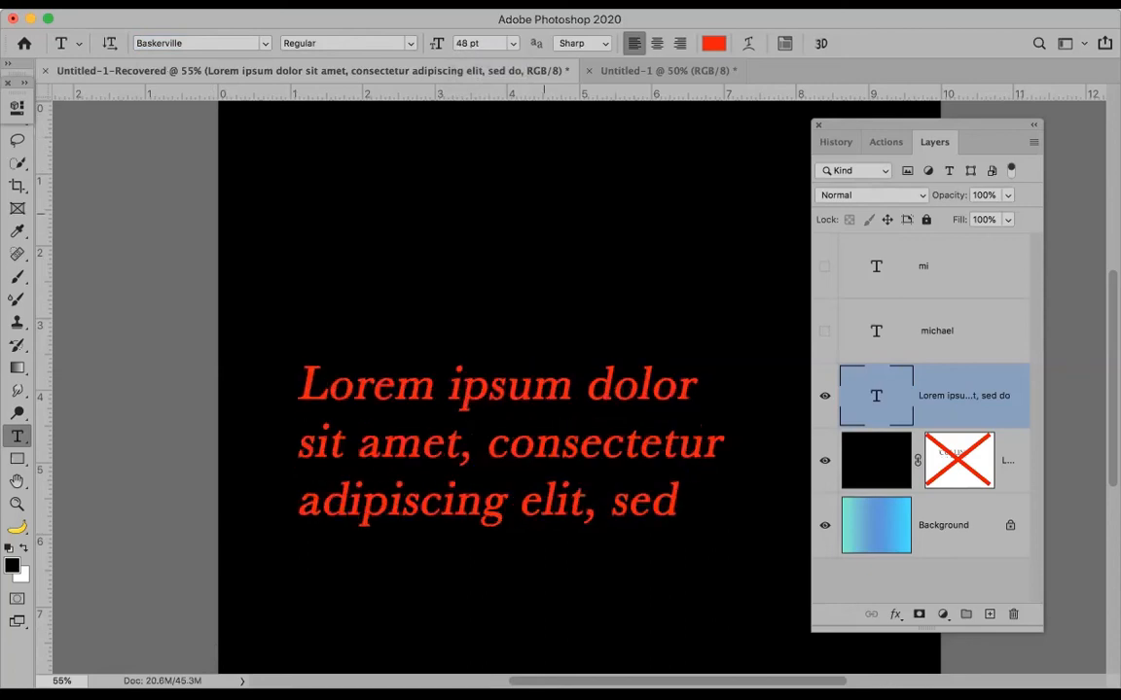
click(714, 44)
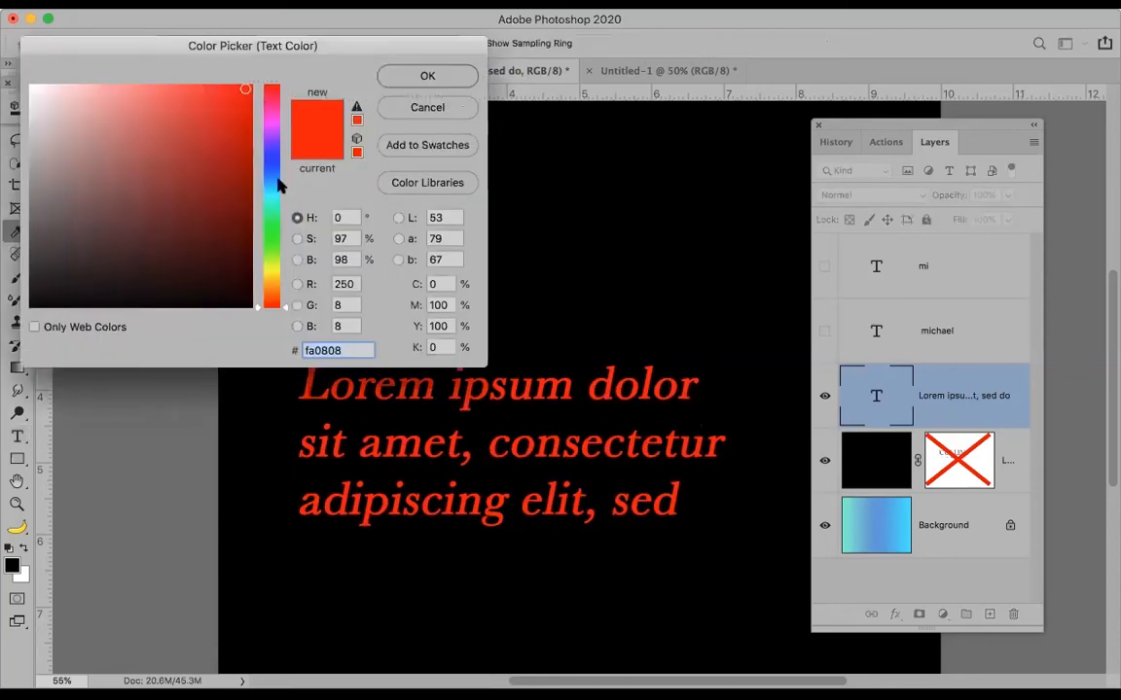
Step: Change the paragraph's text colour to a bright green shade
click(272, 230)
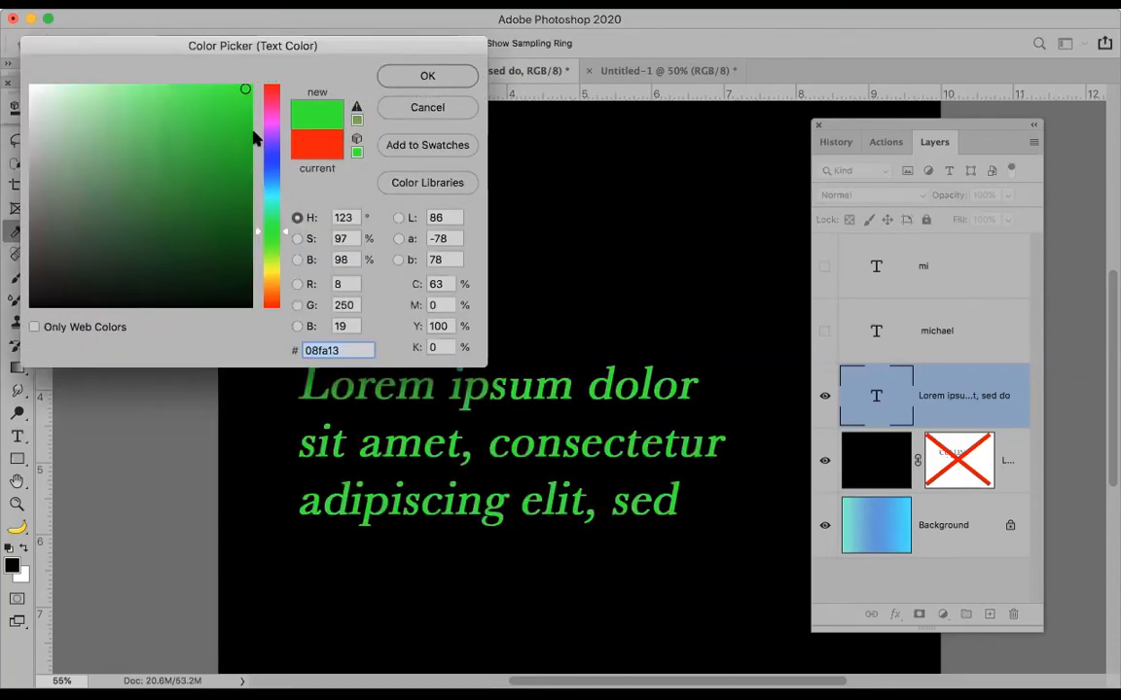
click(242, 86)
click(420, 77)
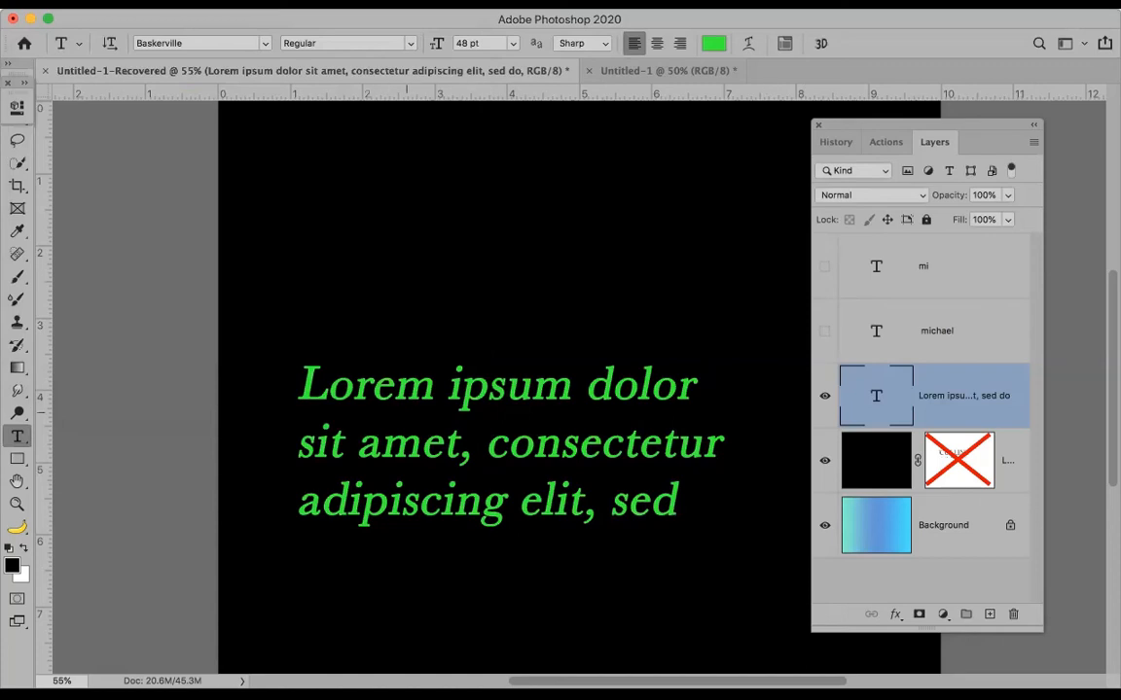
Step: Color the final m of Lorem red, keeping the rest of the paragraph green
click(395, 384)
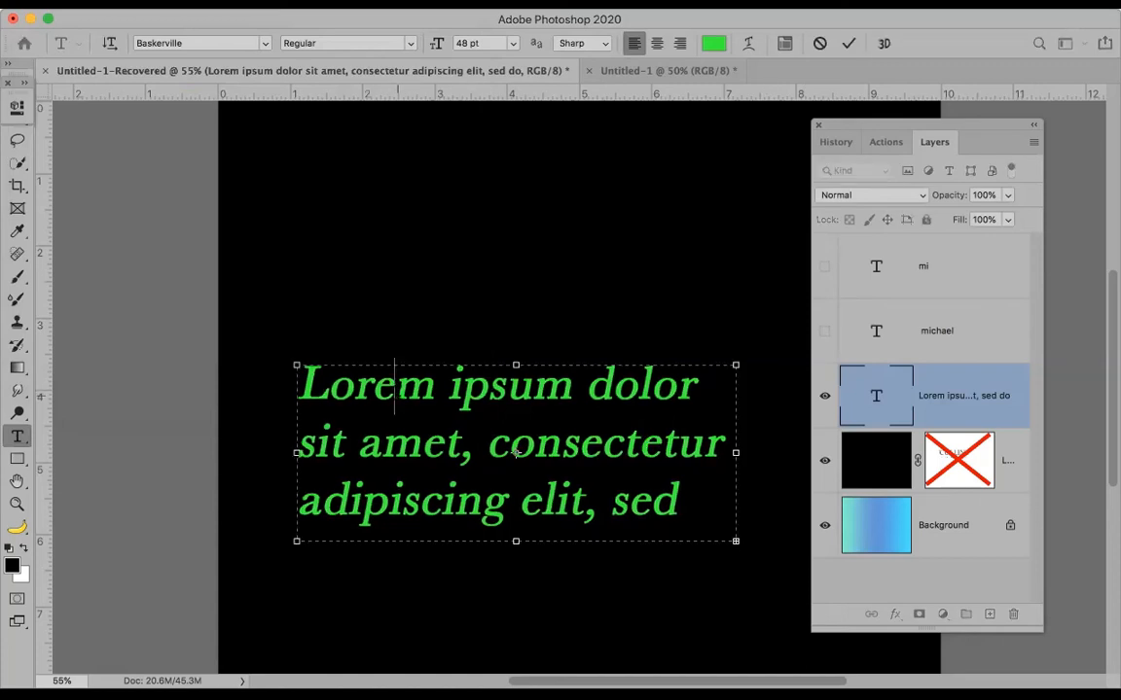
drag(395, 384, 433, 388)
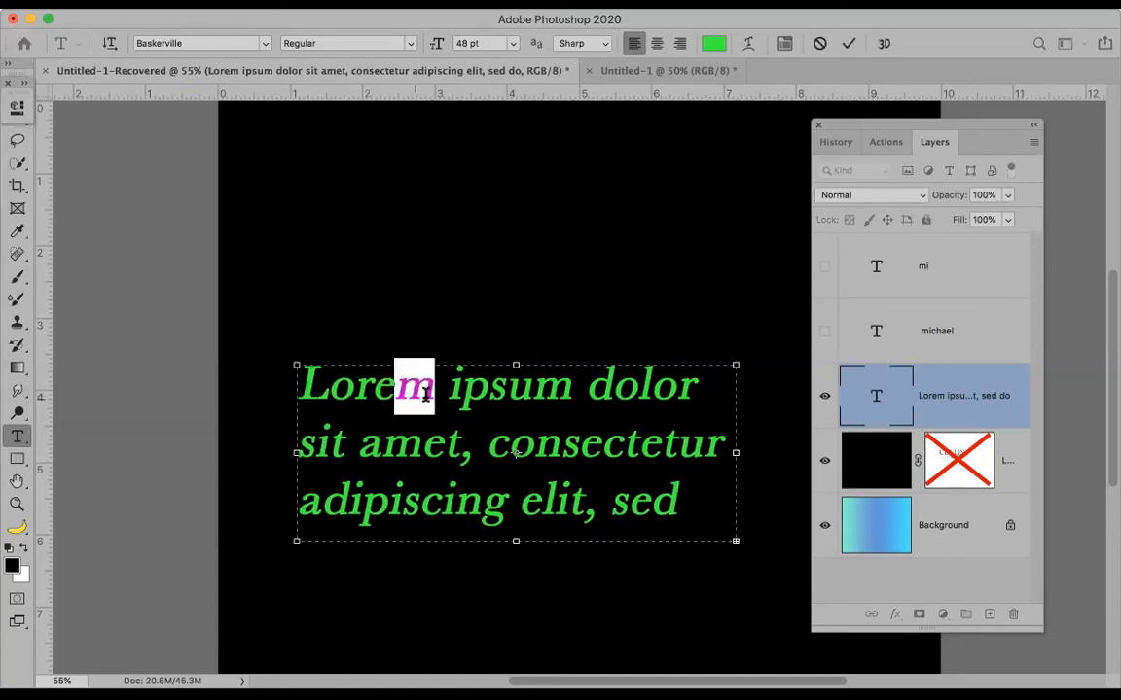
click(713, 43)
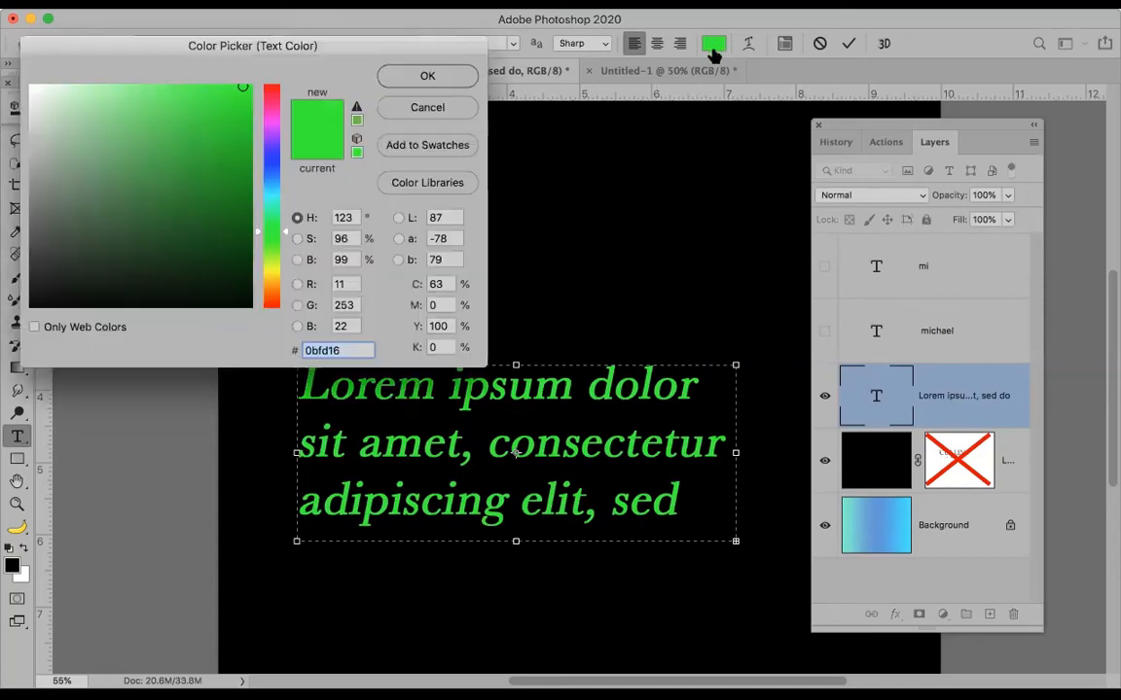
click(280, 301)
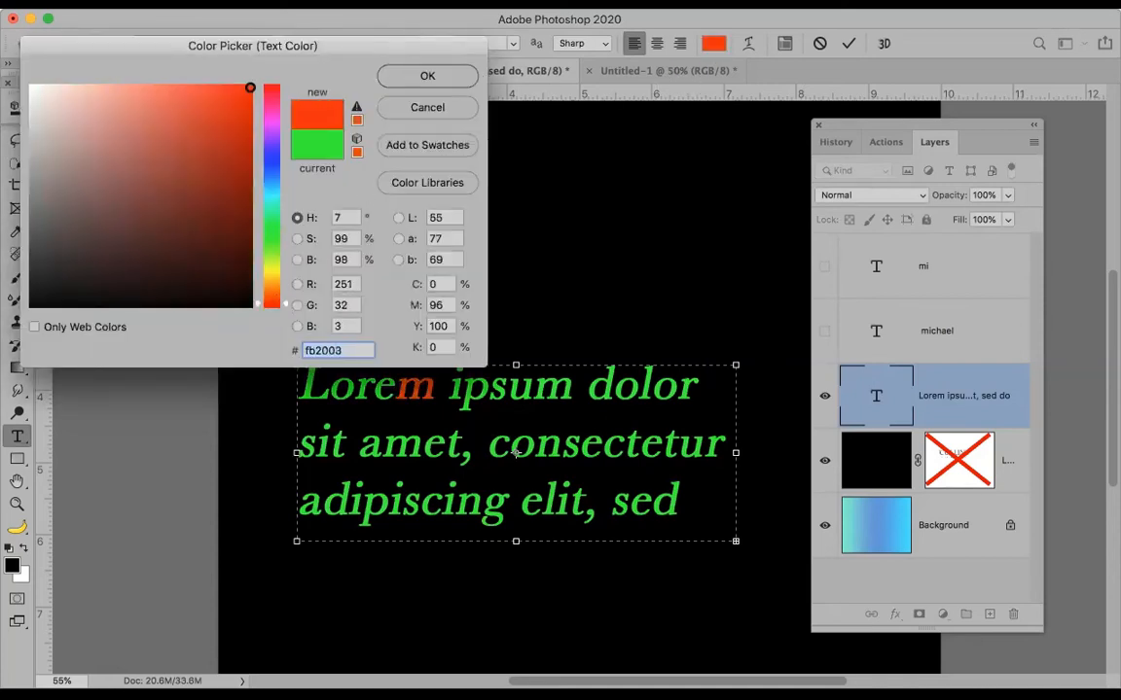
click(443, 73)
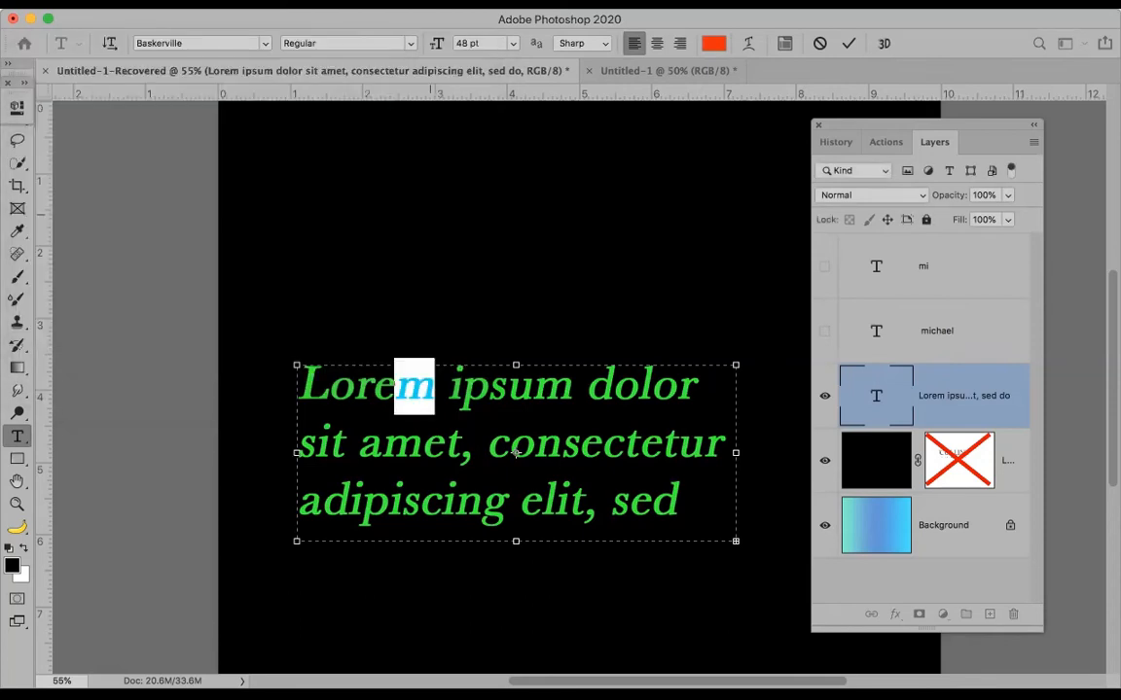
click(848, 44)
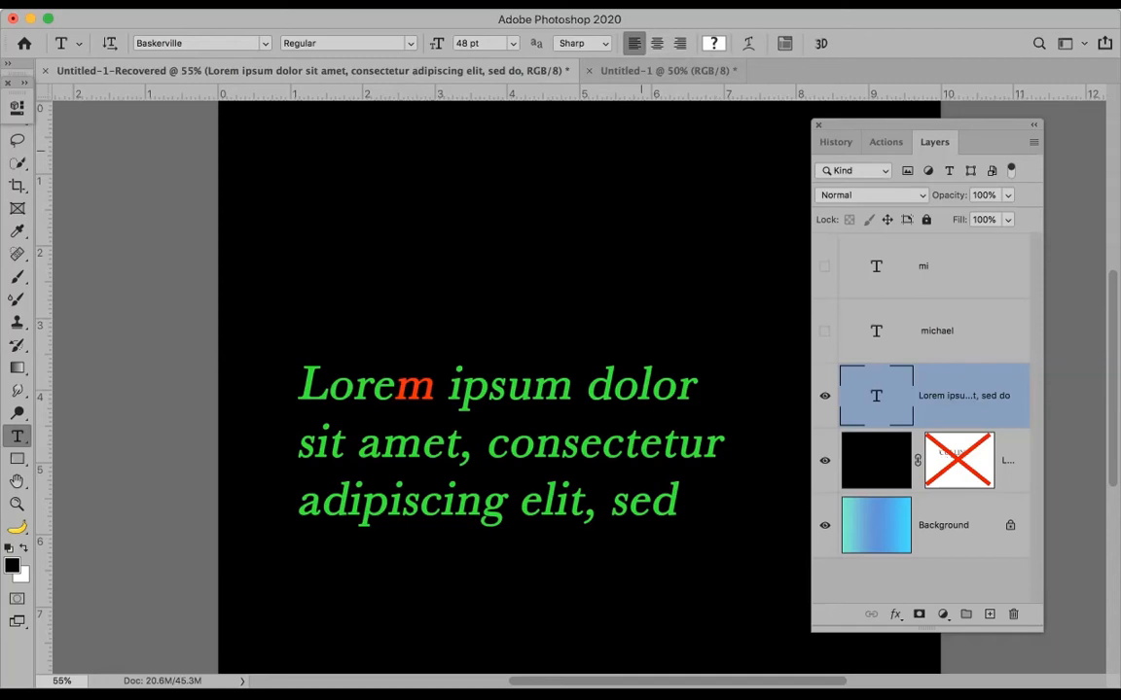
click(714, 44)
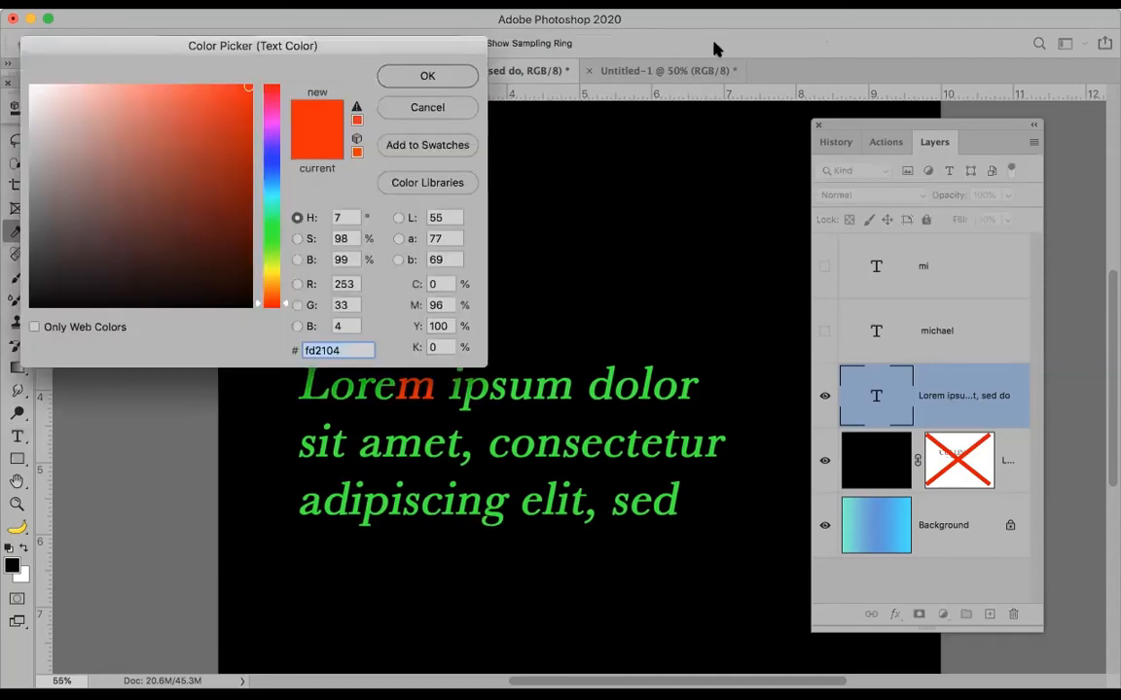
click(434, 111)
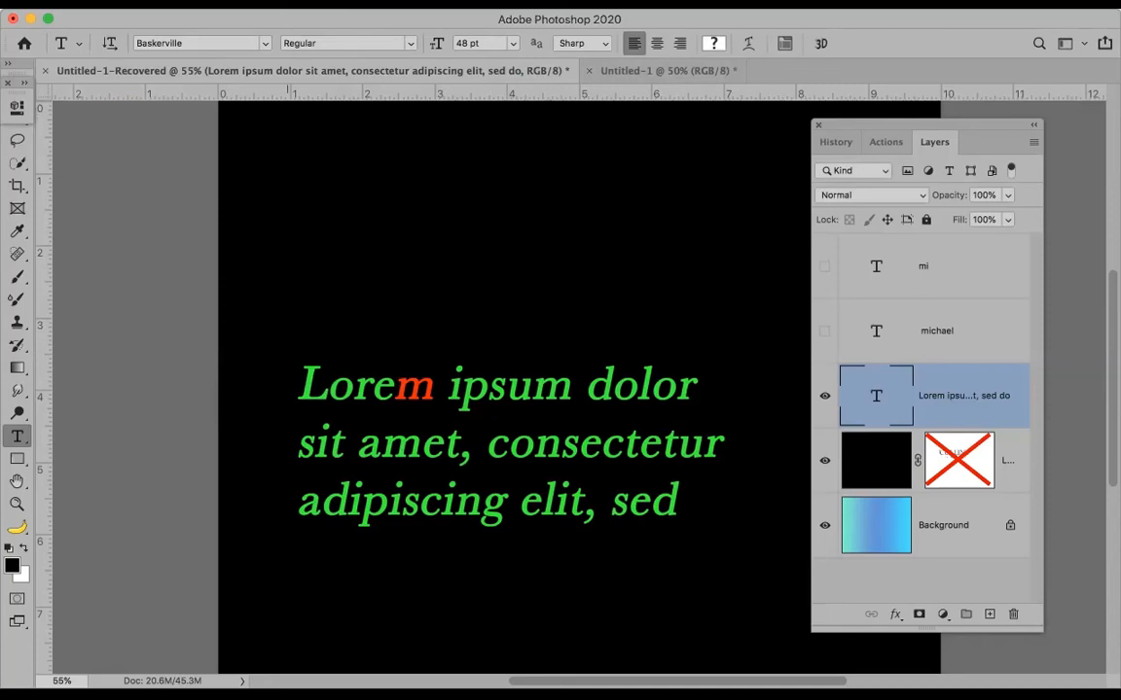
Step: Set only the word ipsum in the Ayuthaya font and commit the edit
click(447, 386)
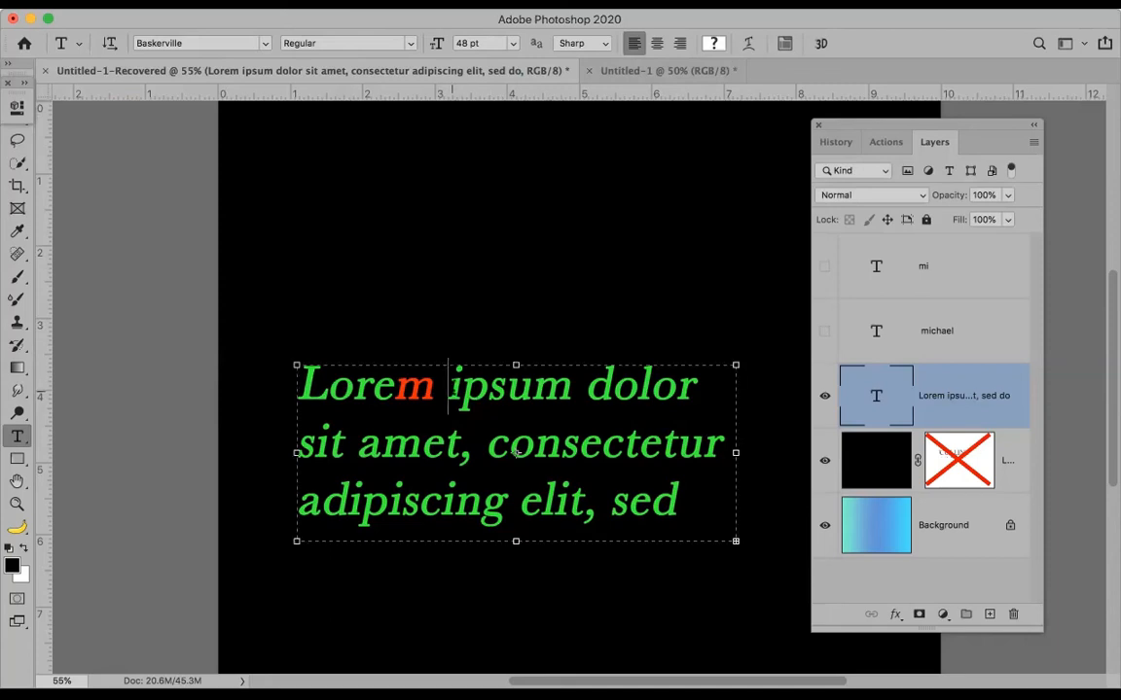
drag(449, 385, 572, 389)
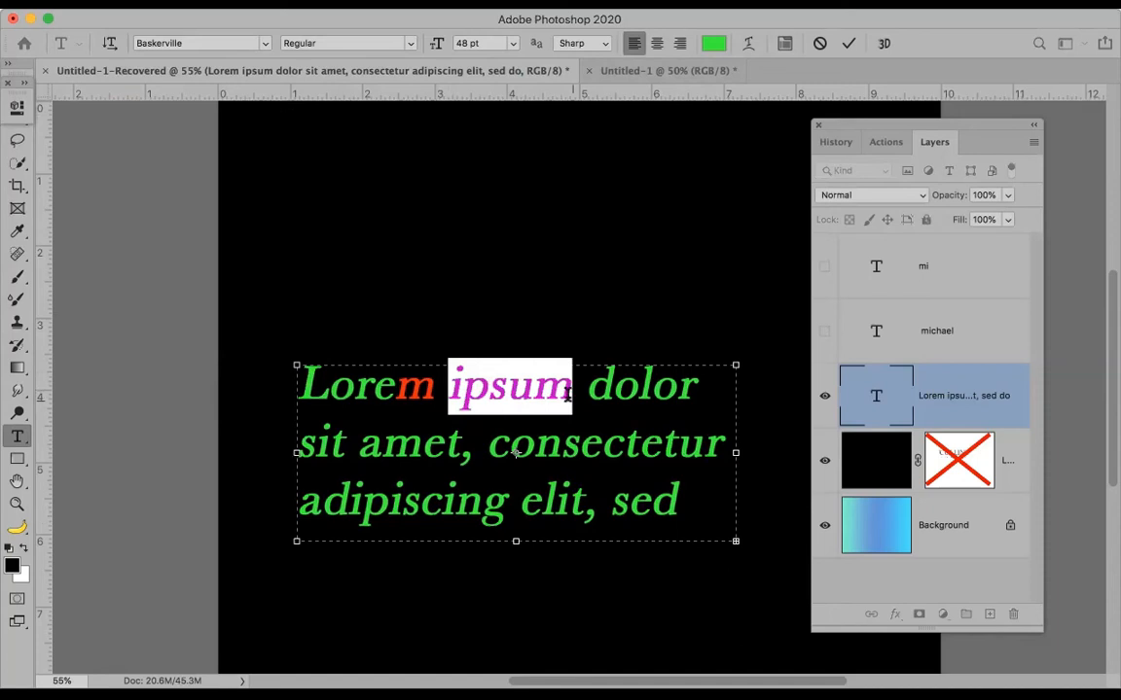
click(264, 42)
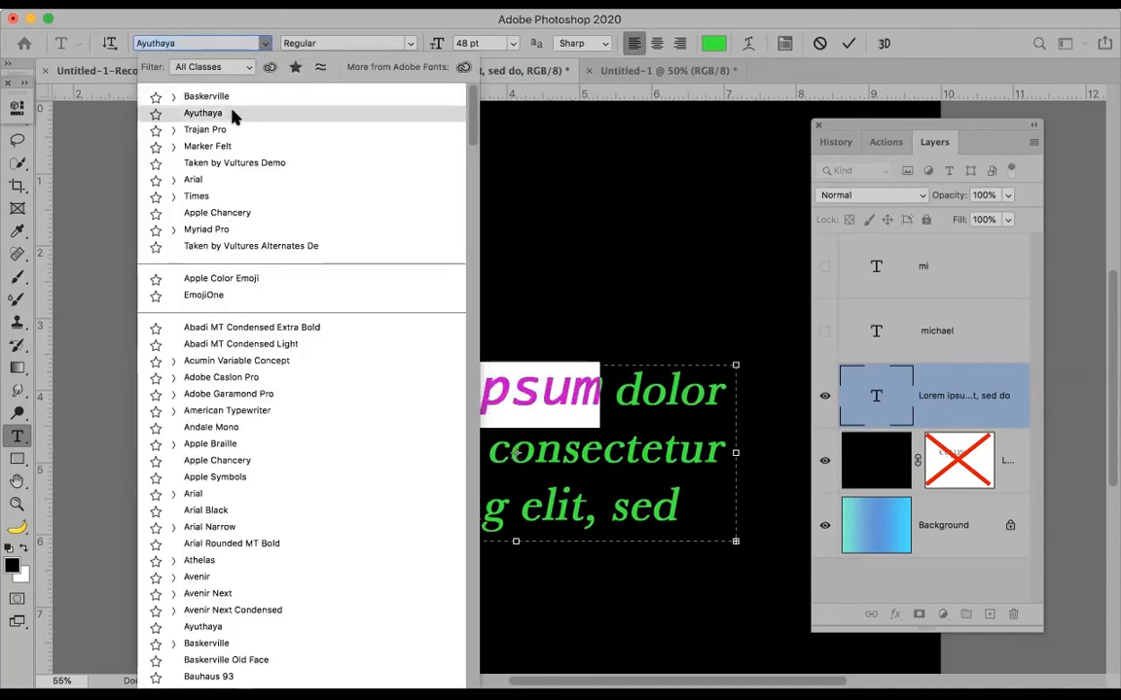
click(233, 115)
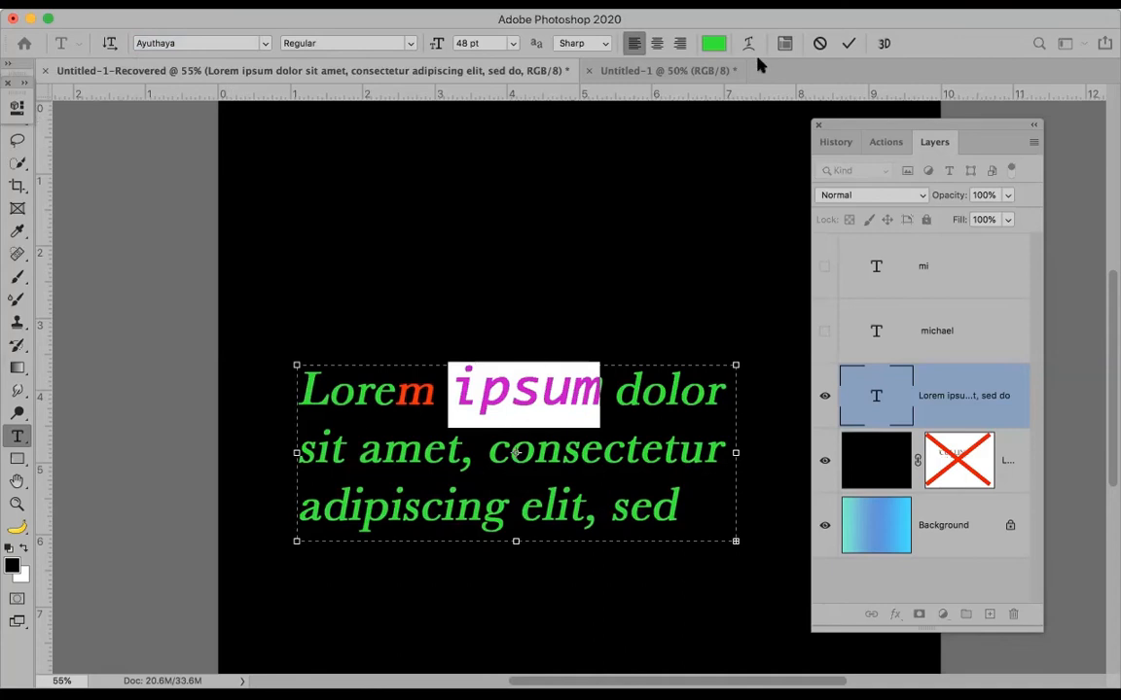
click(847, 46)
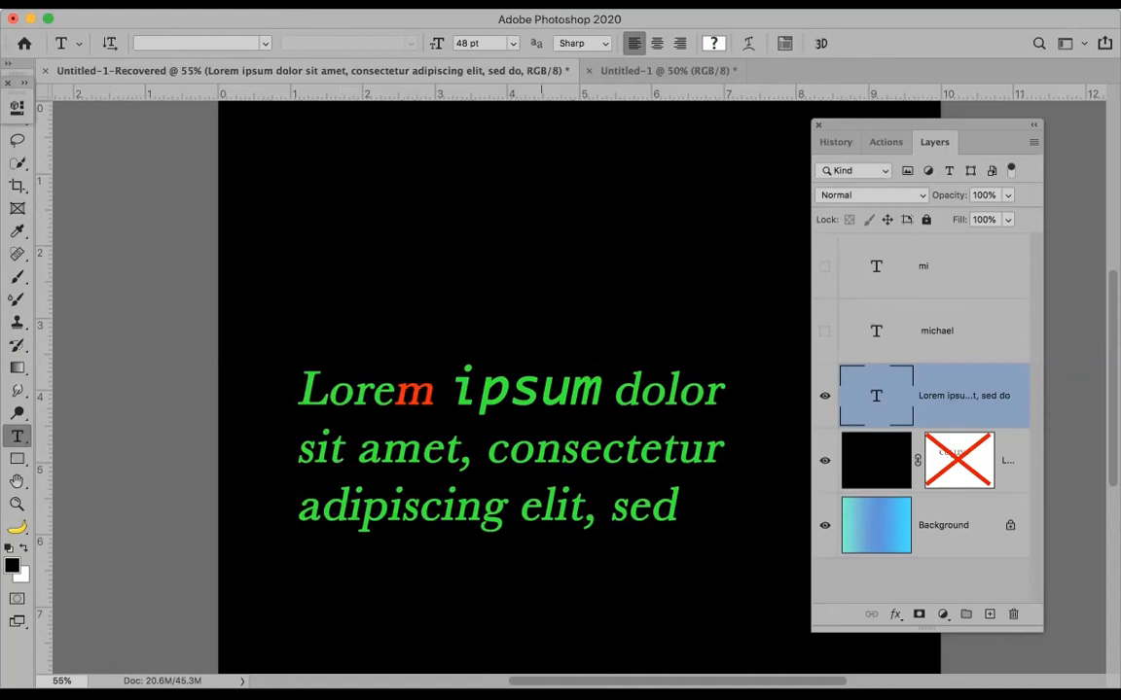
Step: Shrink the word dolor to 24 pt, then start a new document with Cmd+N
drag(615, 389, 722, 390)
click(513, 43)
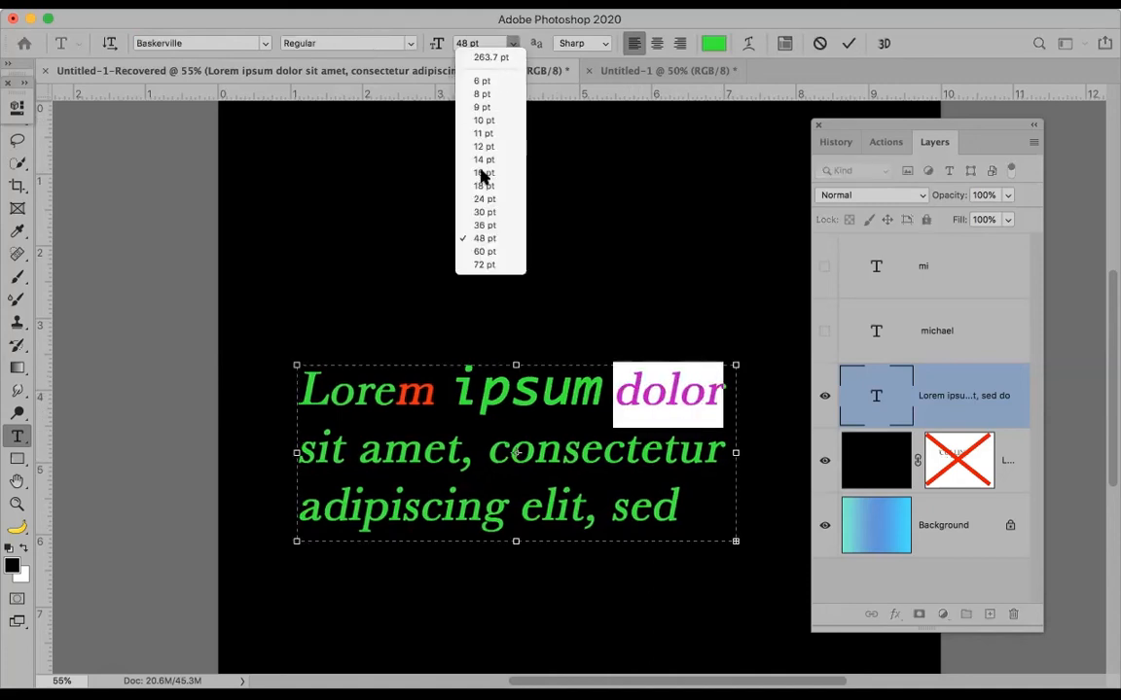
click(486, 199)
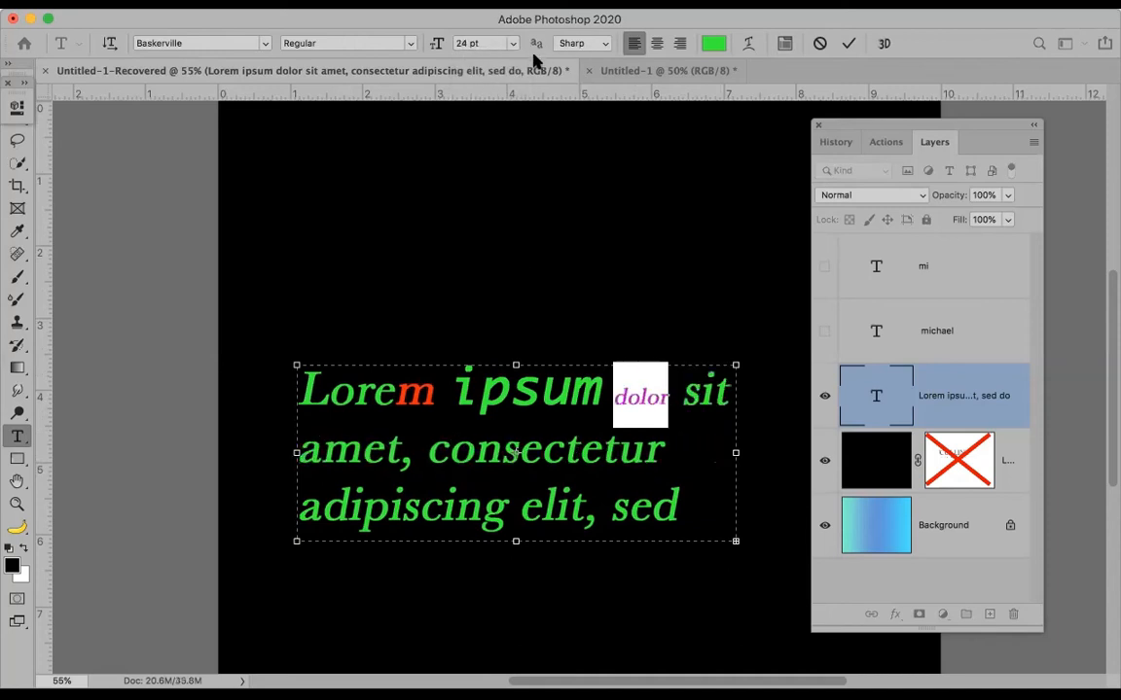
click(850, 45)
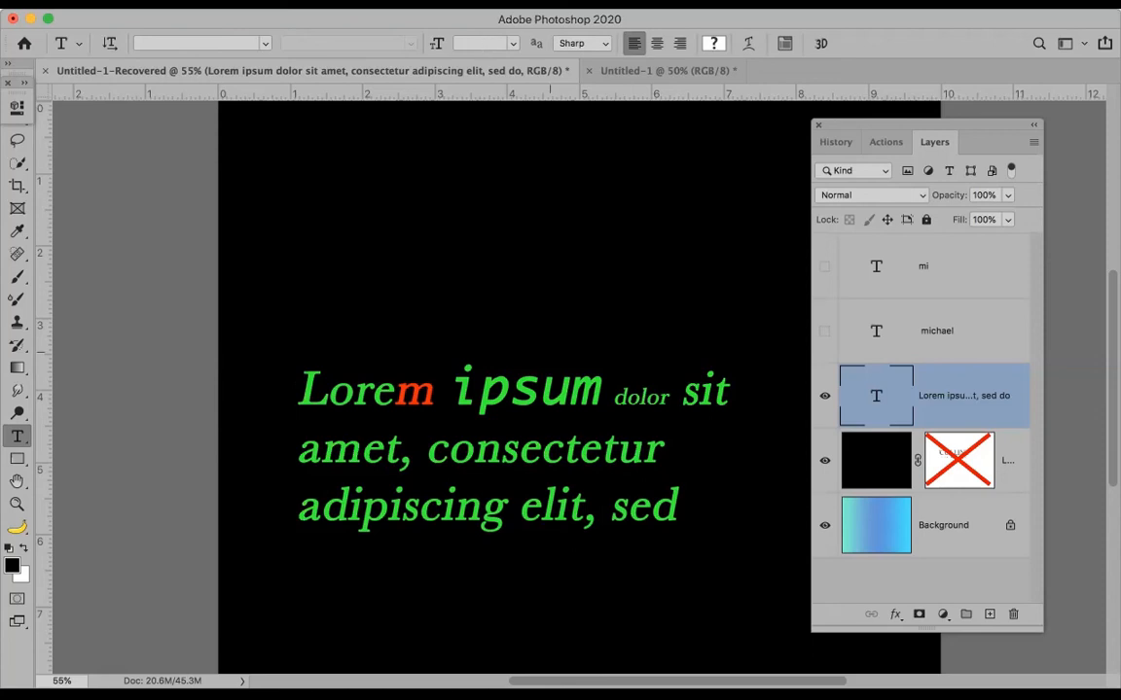
key(super+n)
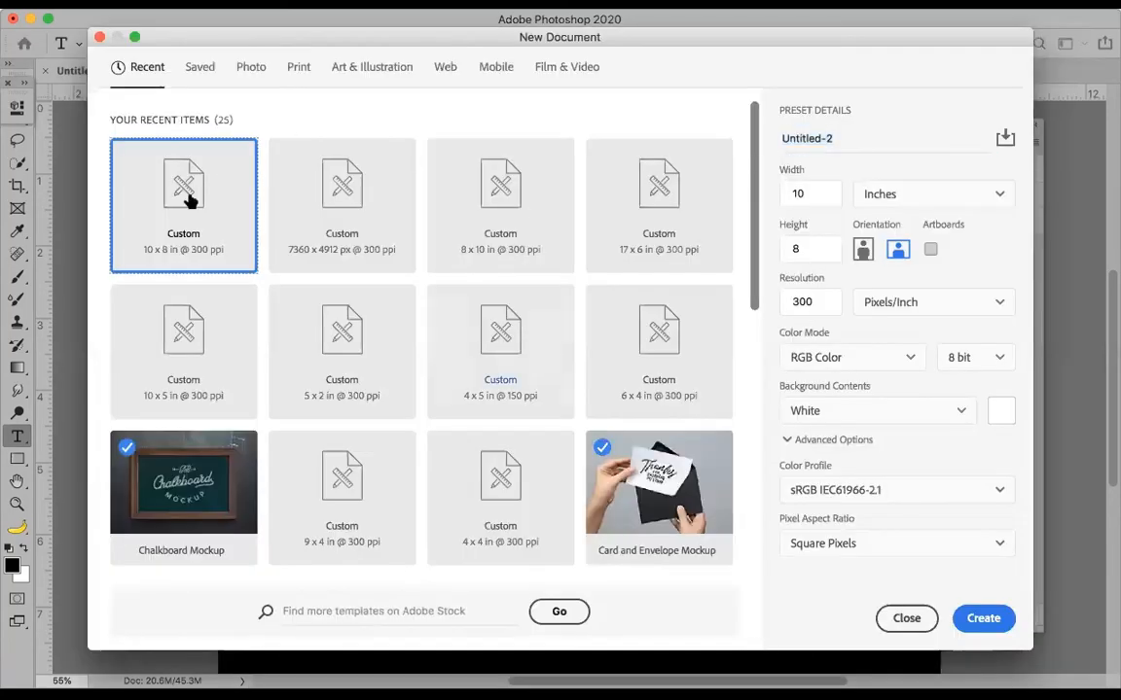
Step: Create a 10 x 8 in, 300 ppi document and draw a paragraph text box near its upper left
double_click(187, 212)
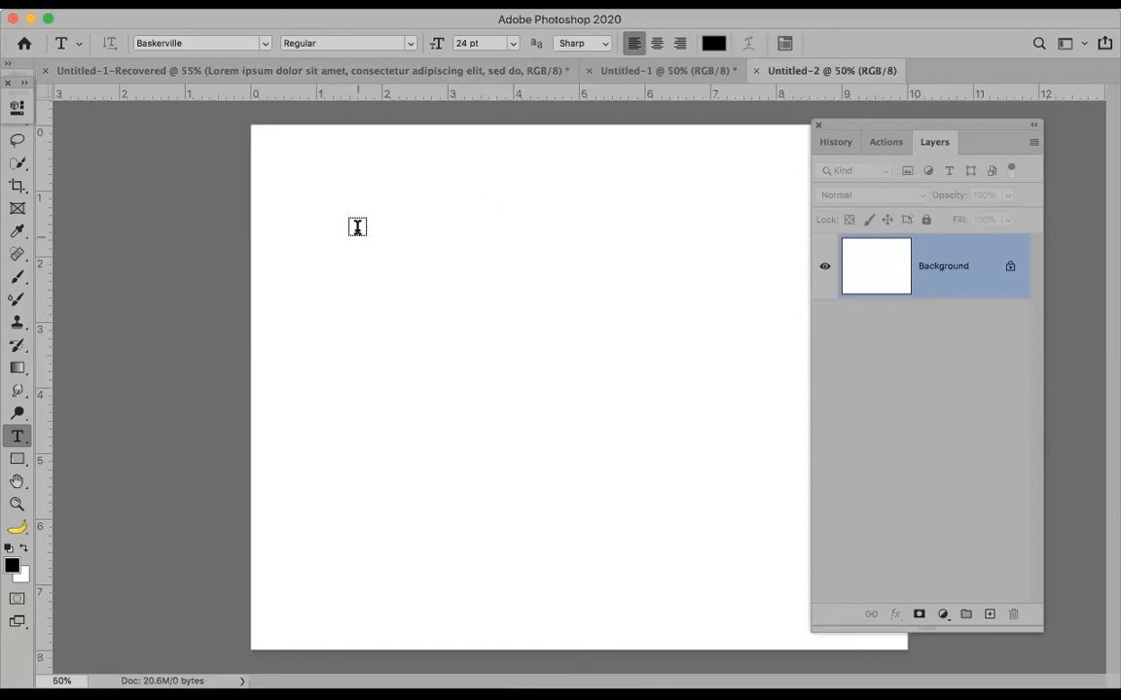
drag(325, 200, 643, 306)
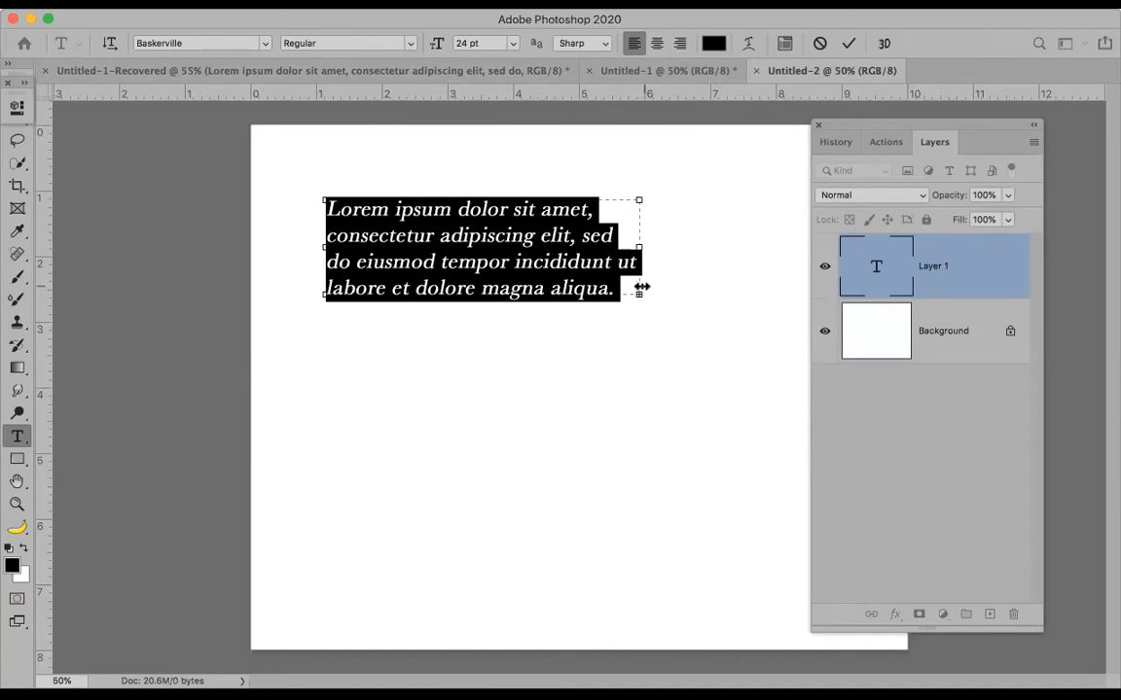
Step: Discard the unfinished paragraph text and confirm the changed Type preferences
click(78, 4)
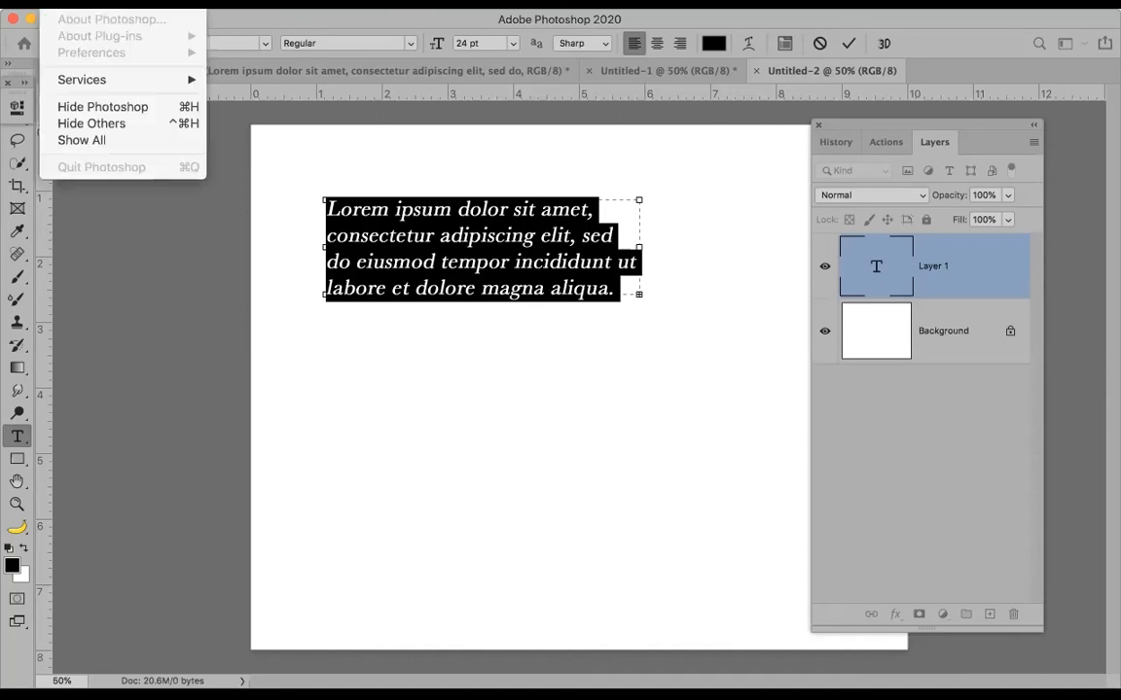
key(Escape)
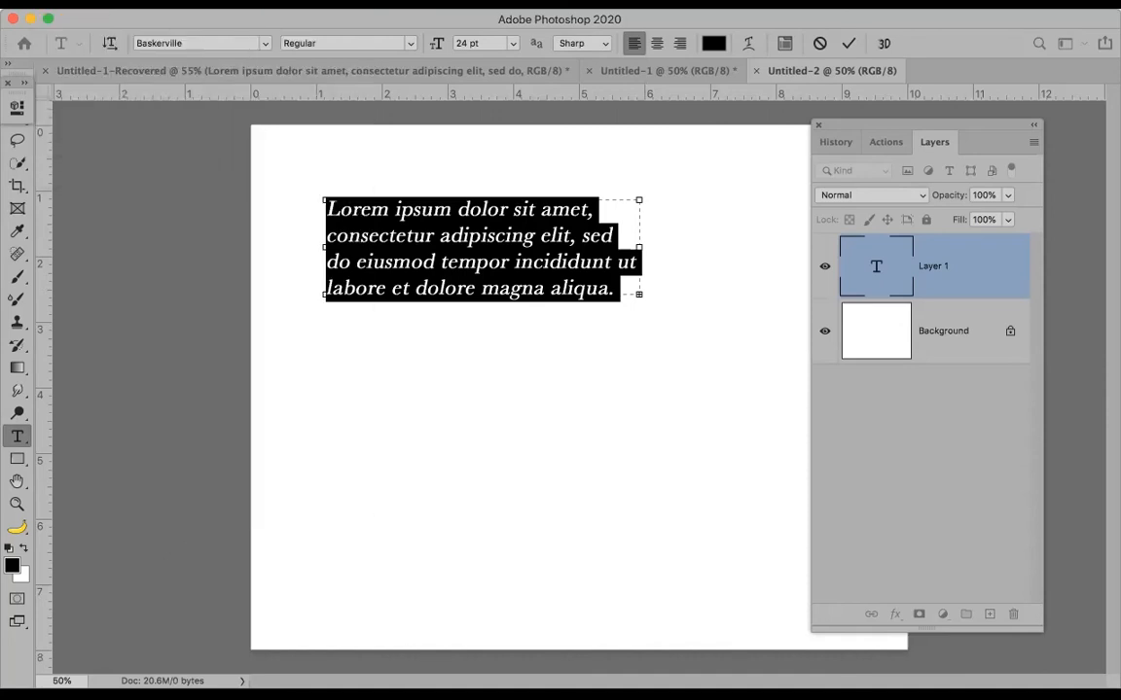
key(Escape)
click(78, 4)
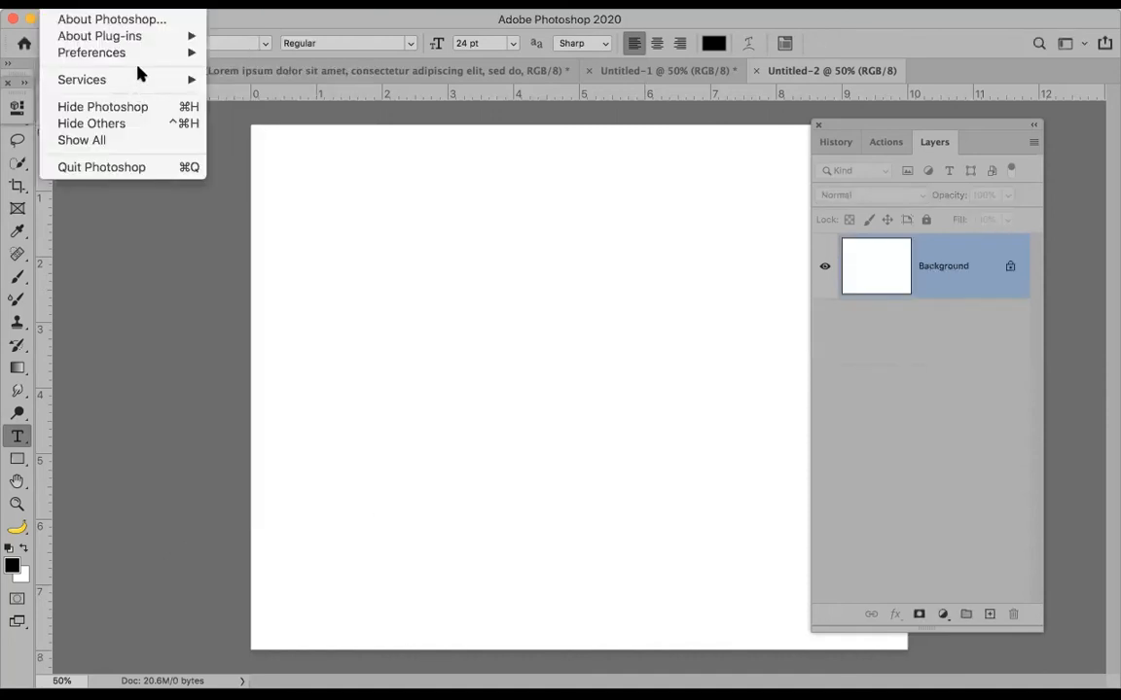
mouse_move(170, 53)
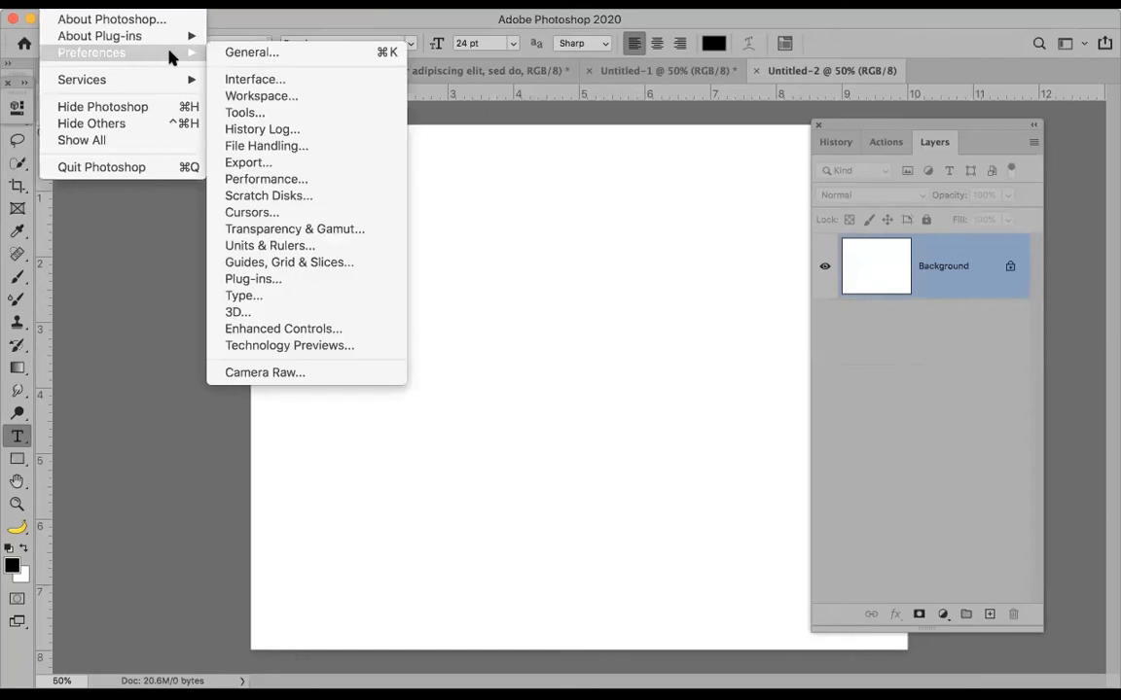
click(275, 295)
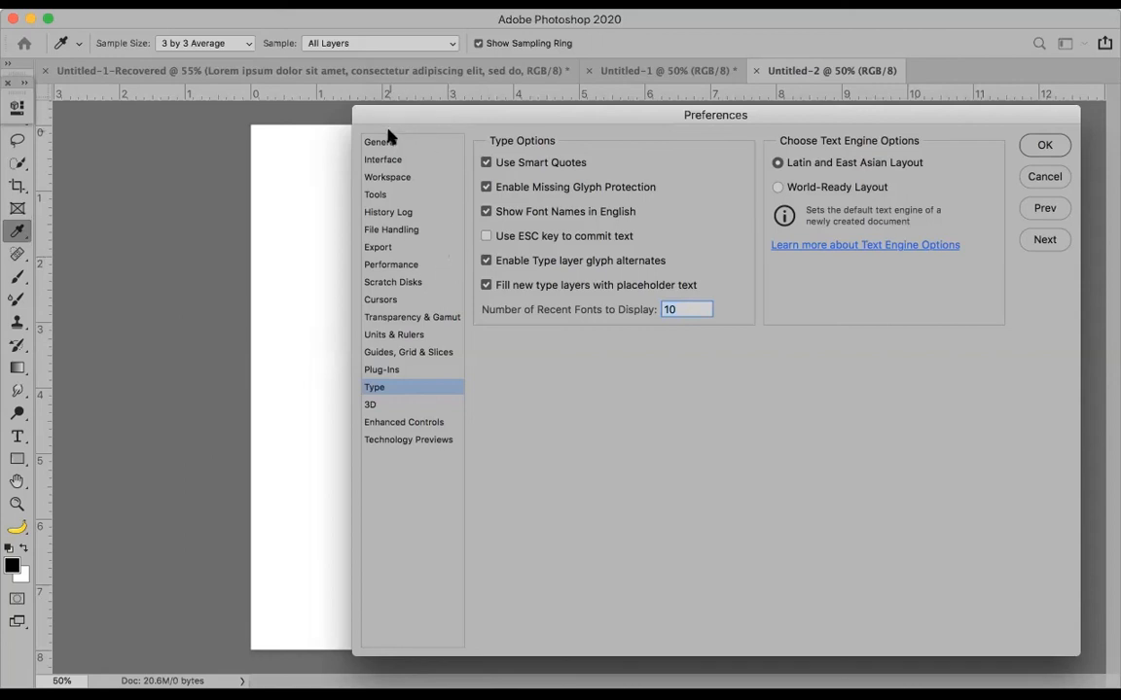
click(1037, 148)
Step: Draw a text box near the page's upper left and type the first name, correcting typos
key(t)
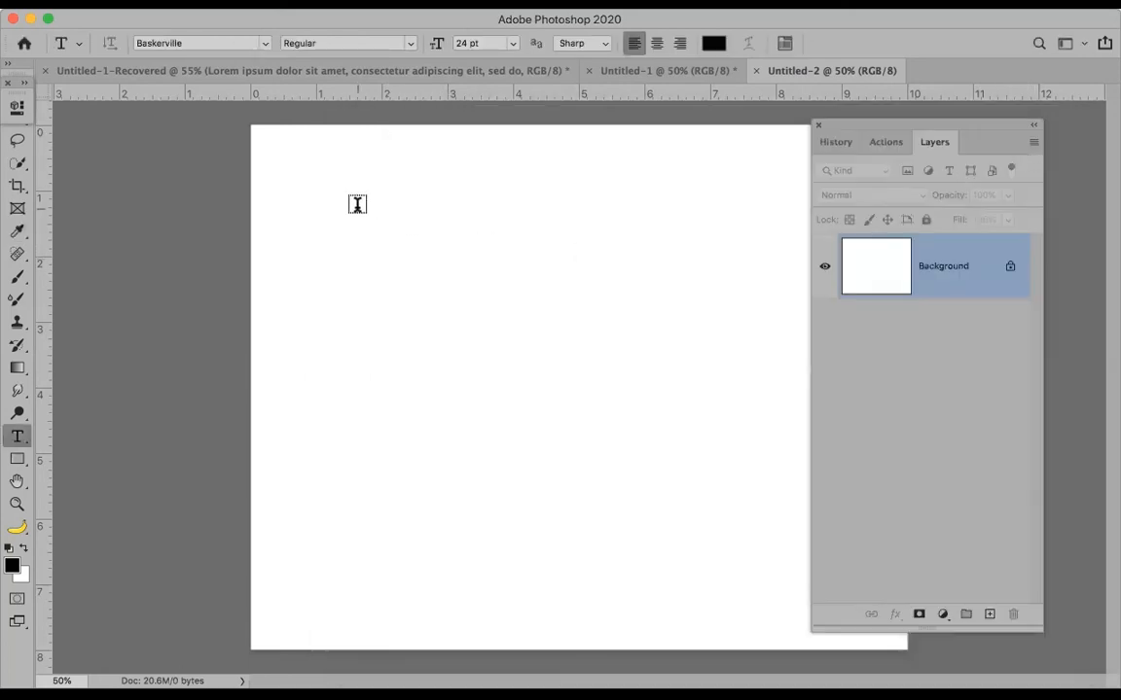
drag(336, 185, 791, 463)
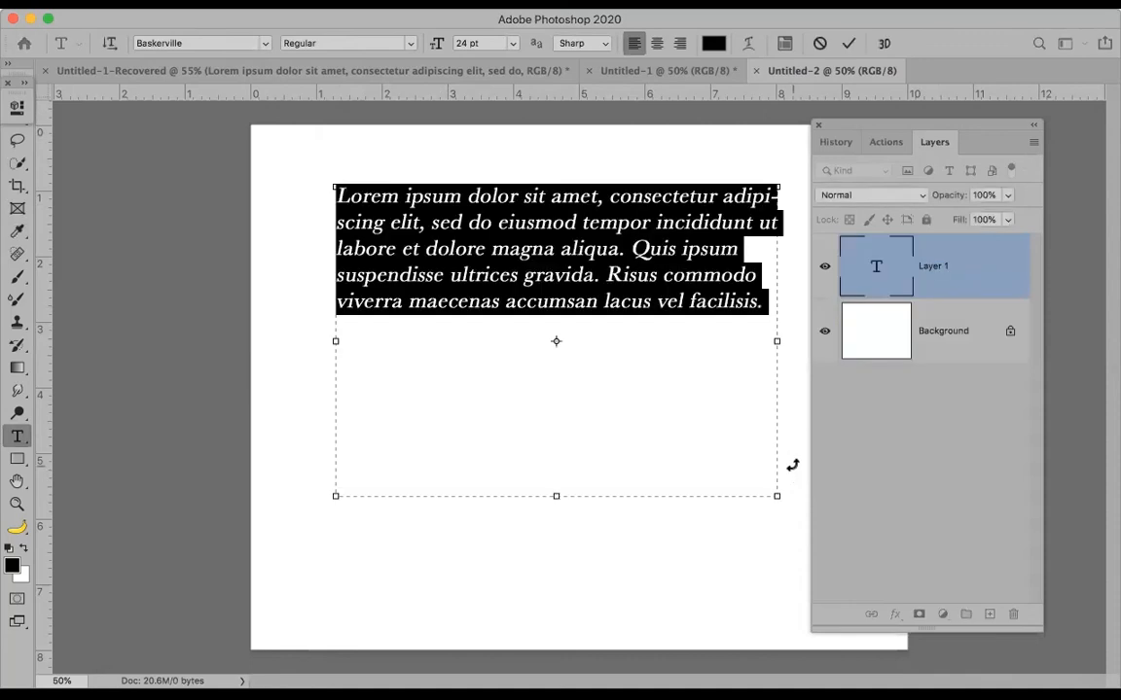
text(Julian)
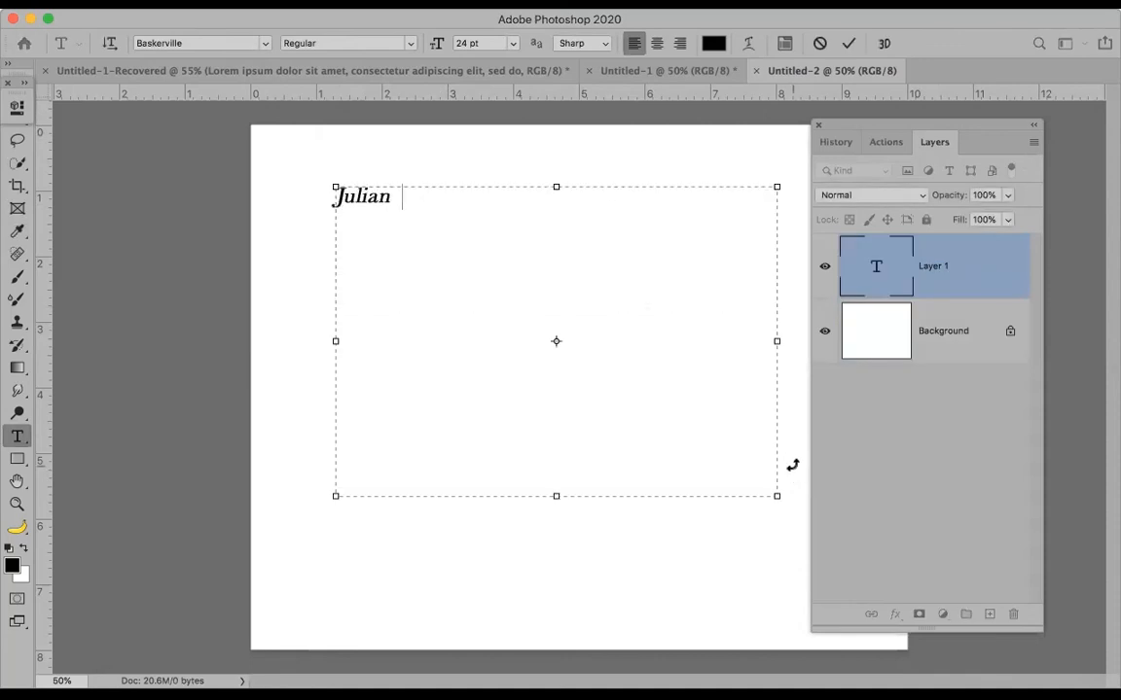
key(BackSpace)
text(ne C)
key(BackSpace)
text(L)
key(BackSpace)
text(Kost)
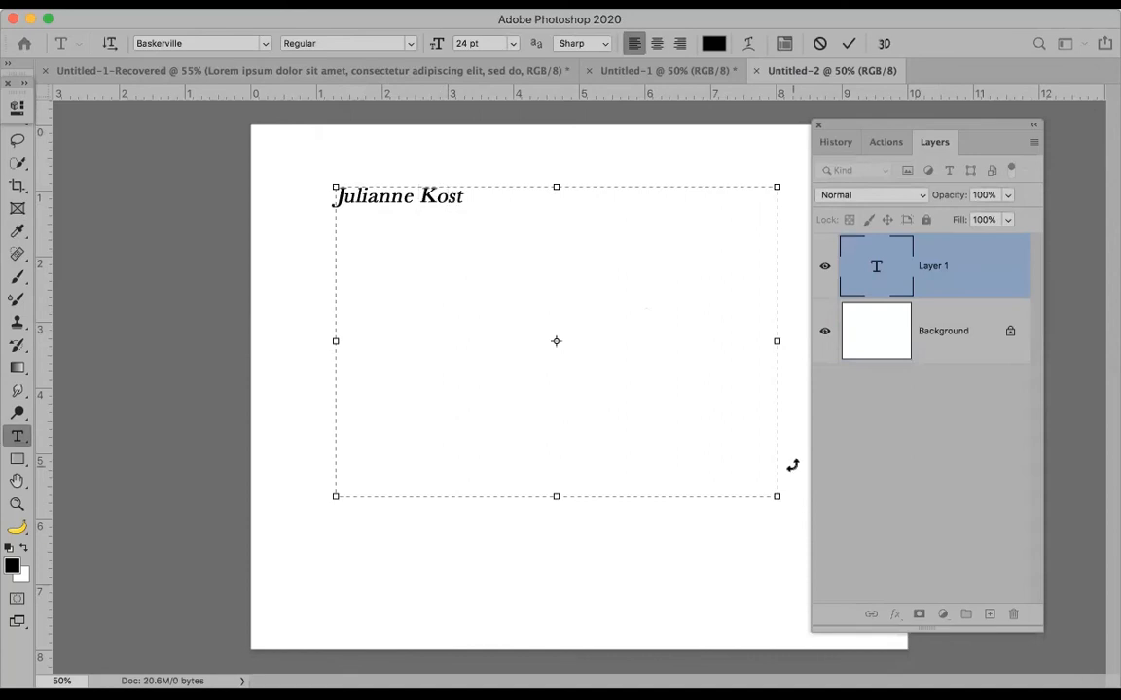
key(Return)
Step: Add a second line reading Phlearn and a third line holding two more names
text(Aaron)
text(Phlearn)
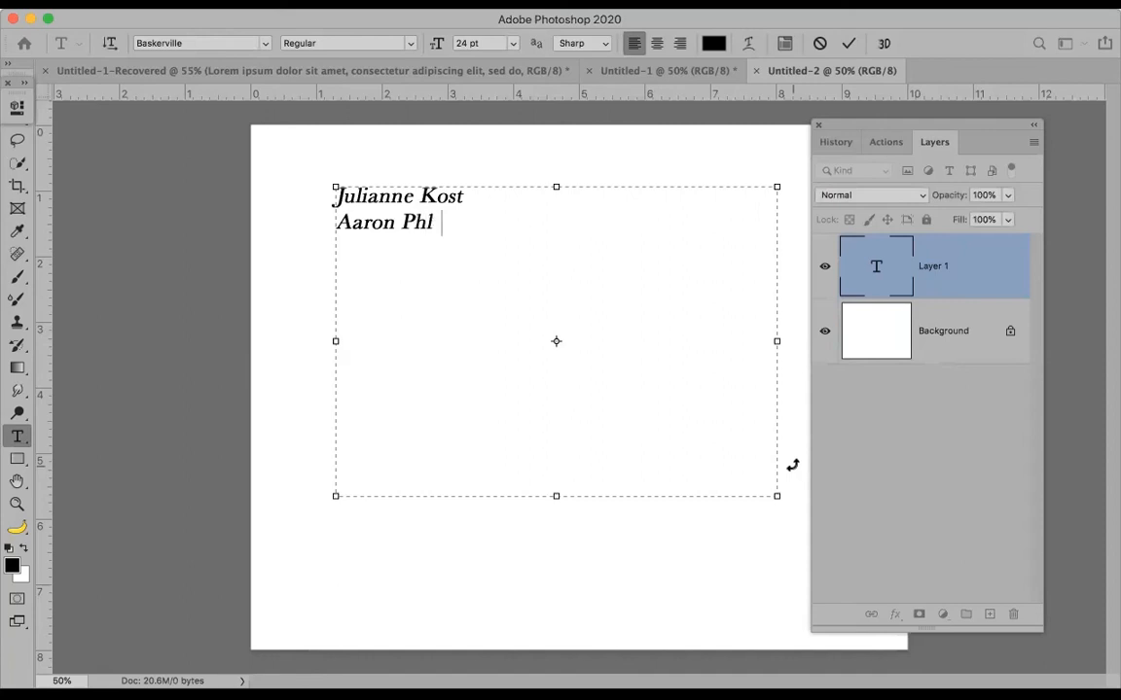
key(Left)
key(Left)
key(Left)
key(Left)
key(Left)
key(Left)
key(Left)
key(Left)
key(Delete)
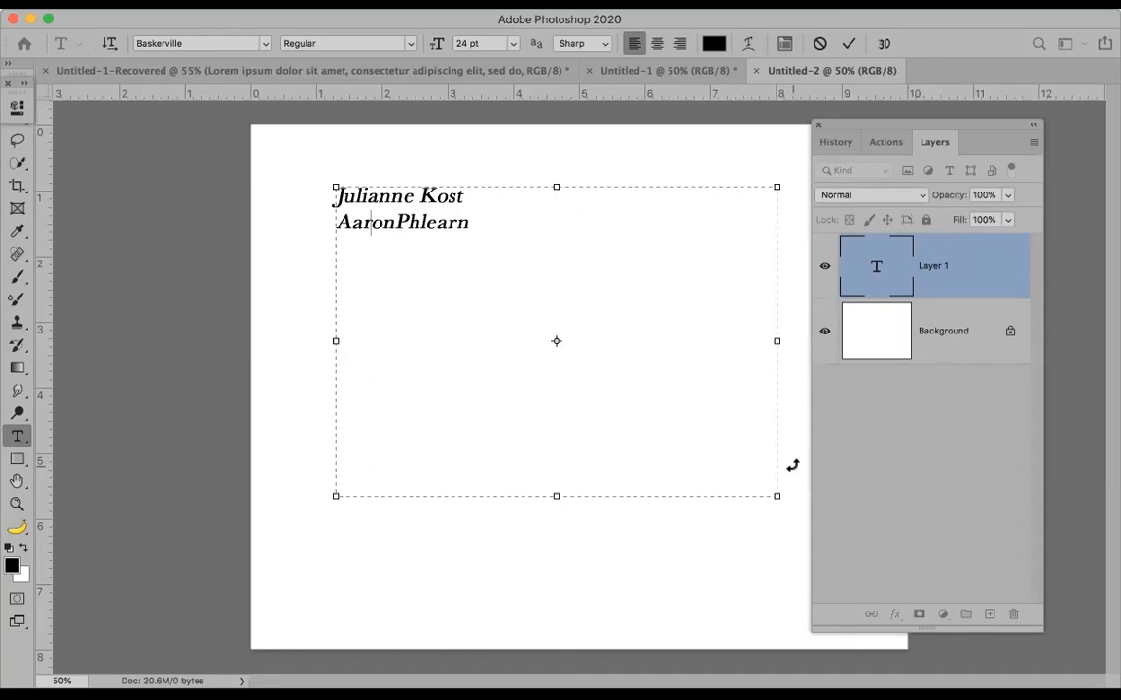
key(BackSpace)
key(BackSpace)
key(BackSpace)
key(BackSpace)
key(BackSpace)
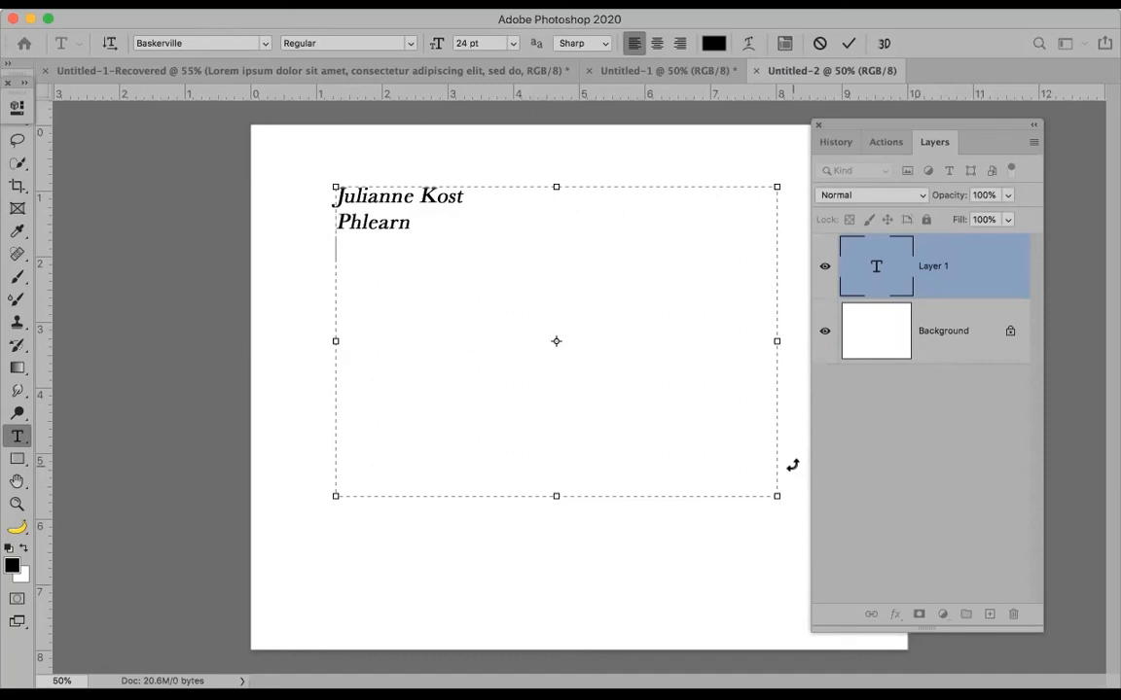
key(Return)
text(Dave Cross )
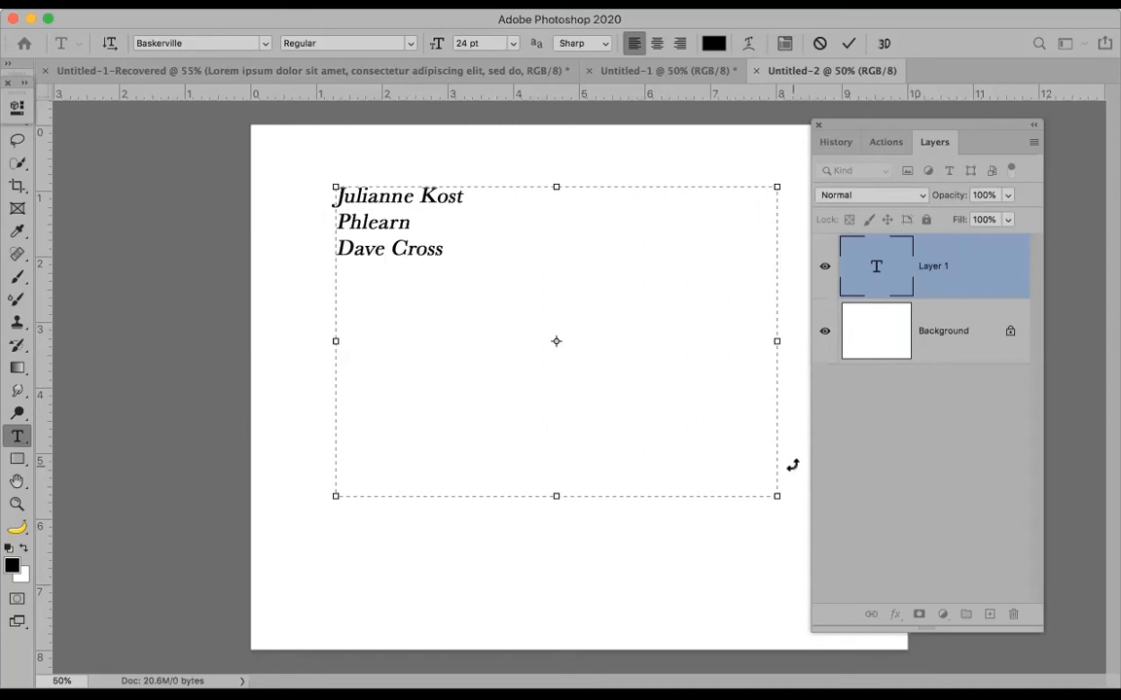
text(Matt Klo)
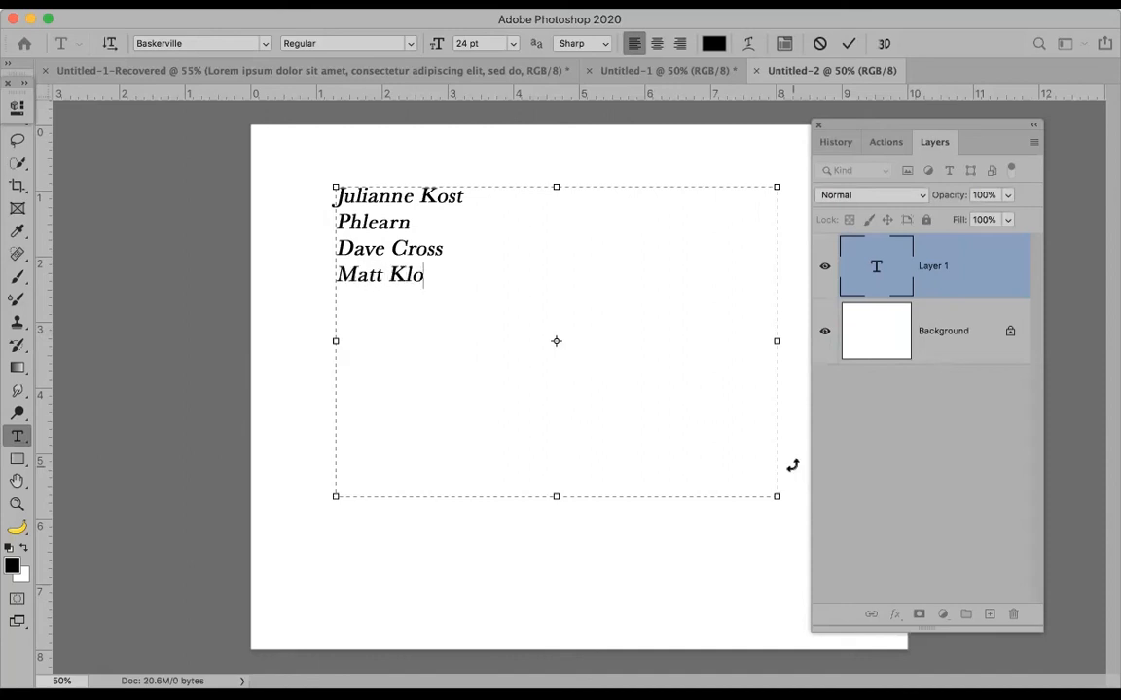
text(wsko)
Step: Fix the spelling of the fourth name and add a fifth name with corrected capitalisation
key(BackSpace)
key(BackSpace)
key(BackSpace)
key(BackSpace)
text(kowski)
text(Clo)
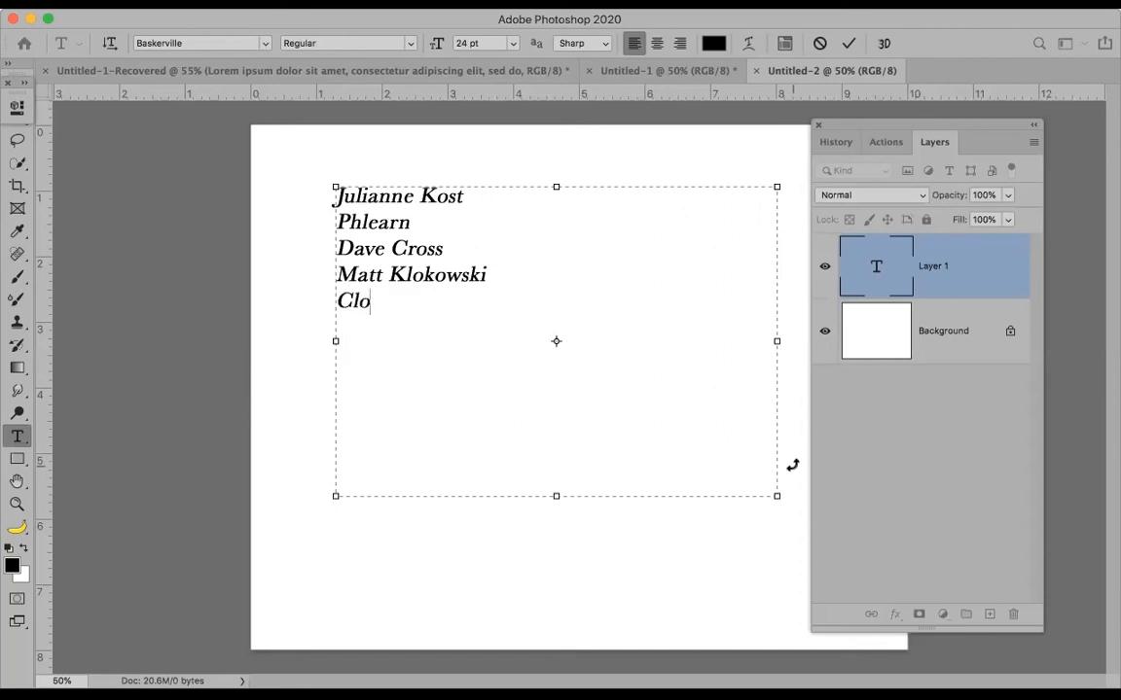
key(BackSpace)
key(BackSpace)
text(olin SMith)
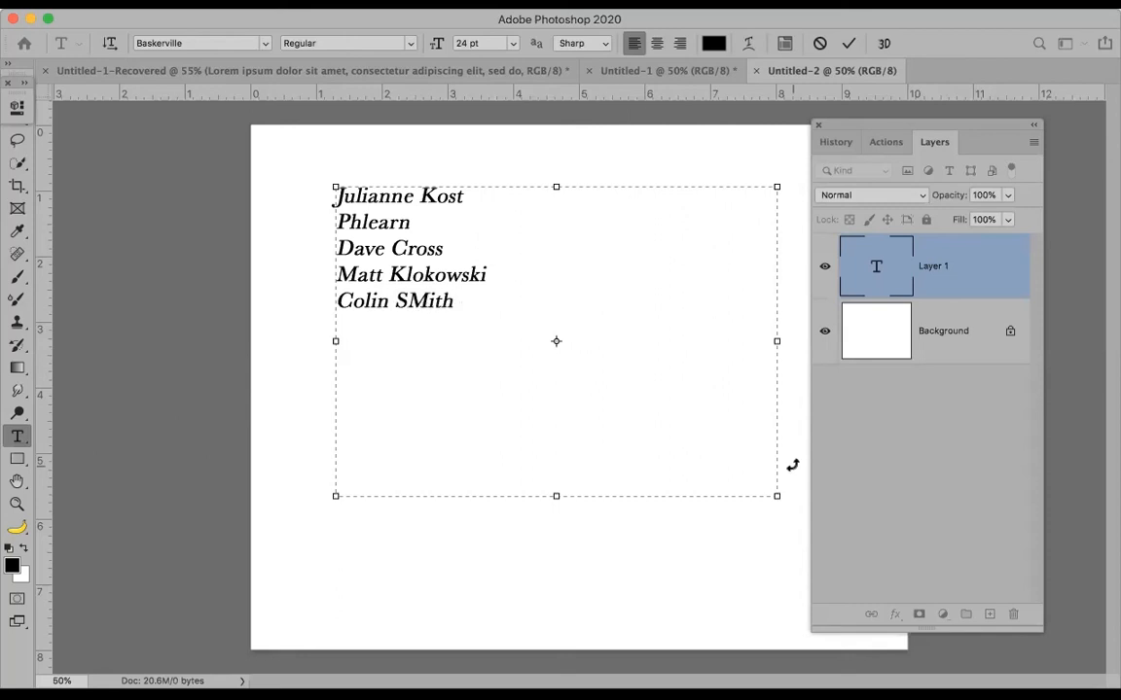
key(Left)
key(Left)
key(Left)
key(Left)
key(Left)
key(Right)
text(m)
key(Delete)
Step: Append a hyphenated full name to the Phlearn line, then discard the whole text edit
key(Down)
key(Up)
key(Up)
key(Up)
text(Aaron Nace)
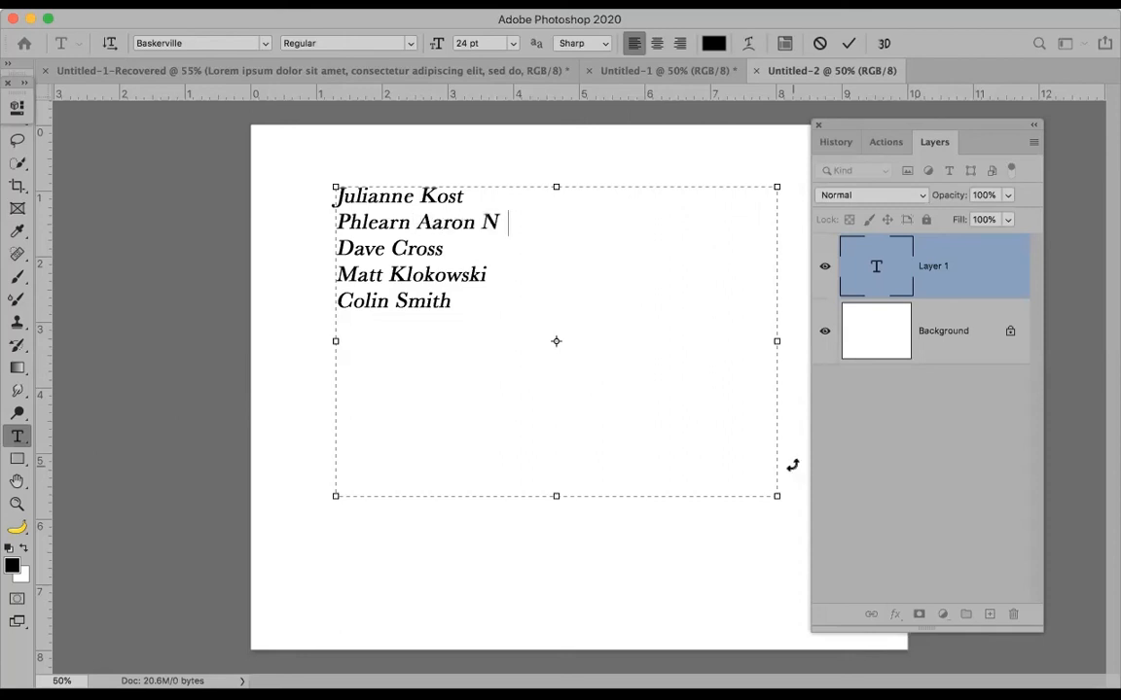
key(Left)
key(Left)
key(Left)
key(Left)
key(Left)
key(Left)
key(Left)
key(Left)
key(Left)
key(Left)
key(Left)
text(-)
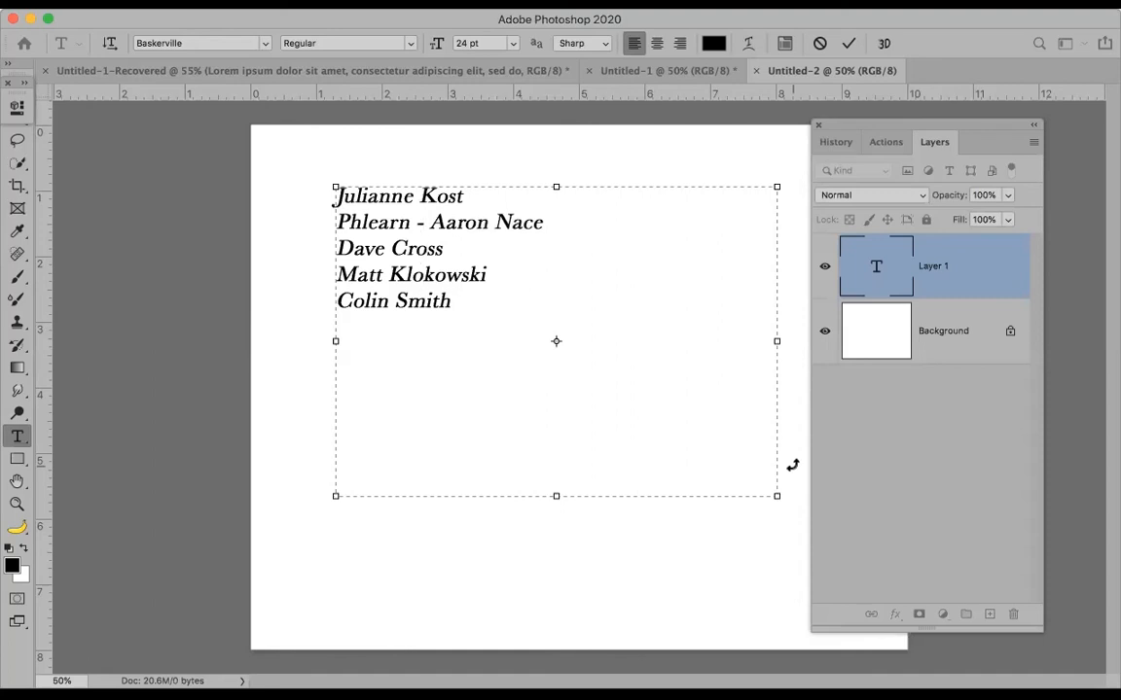
key(Escape)
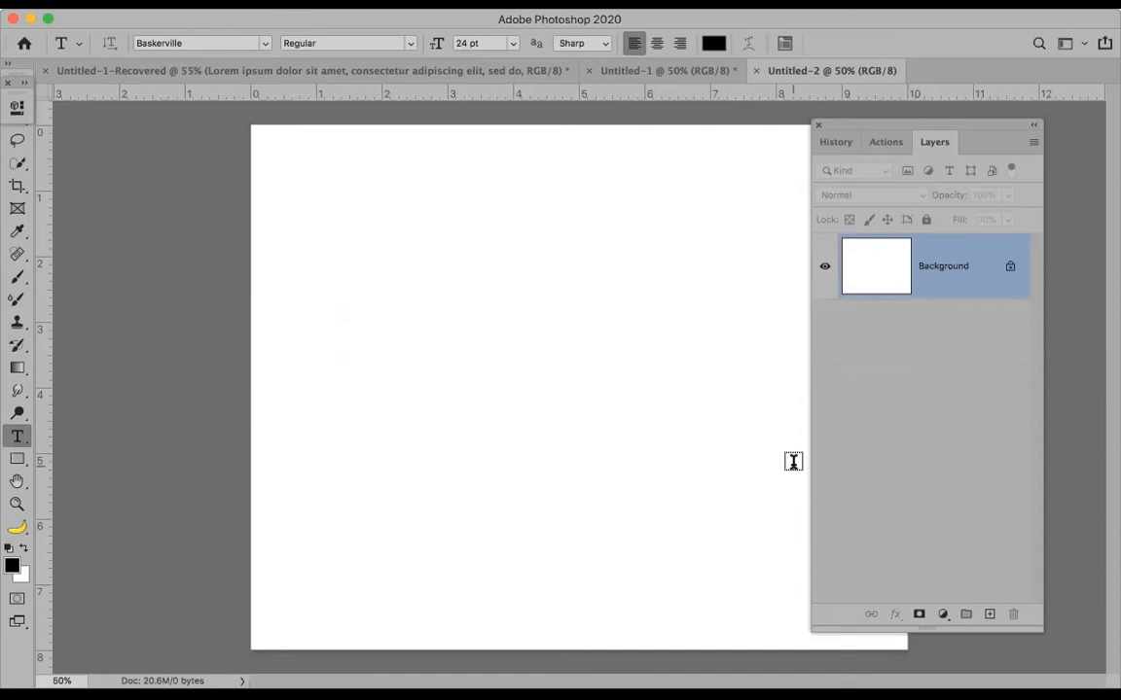
Step: Draw a roughly 5 by 4 in text box and type the first three names, one per line
drag(322, 203, 333, 212)
drag(589, 414, 660, 478)
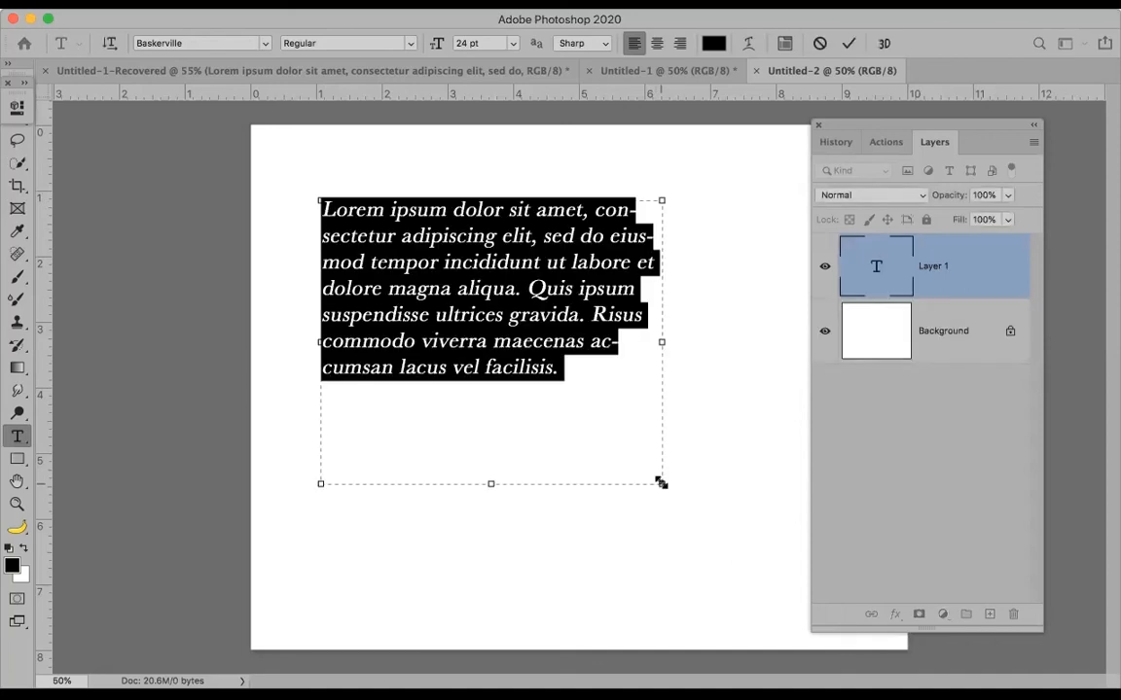
text(Juli)
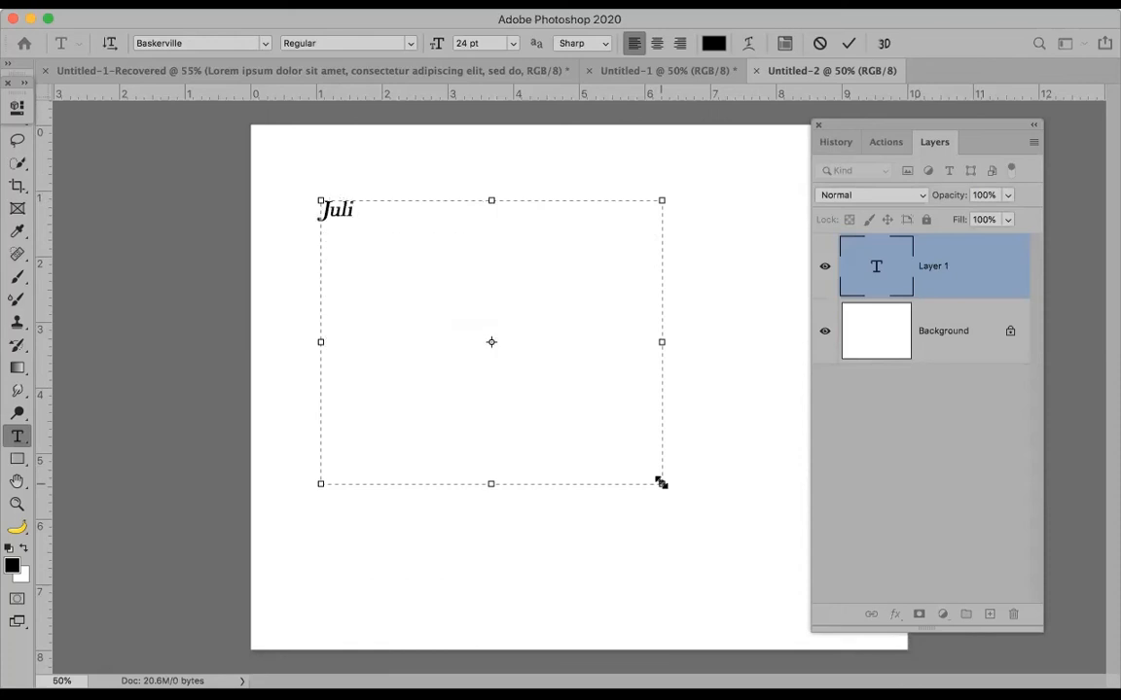
text(anne Kost)
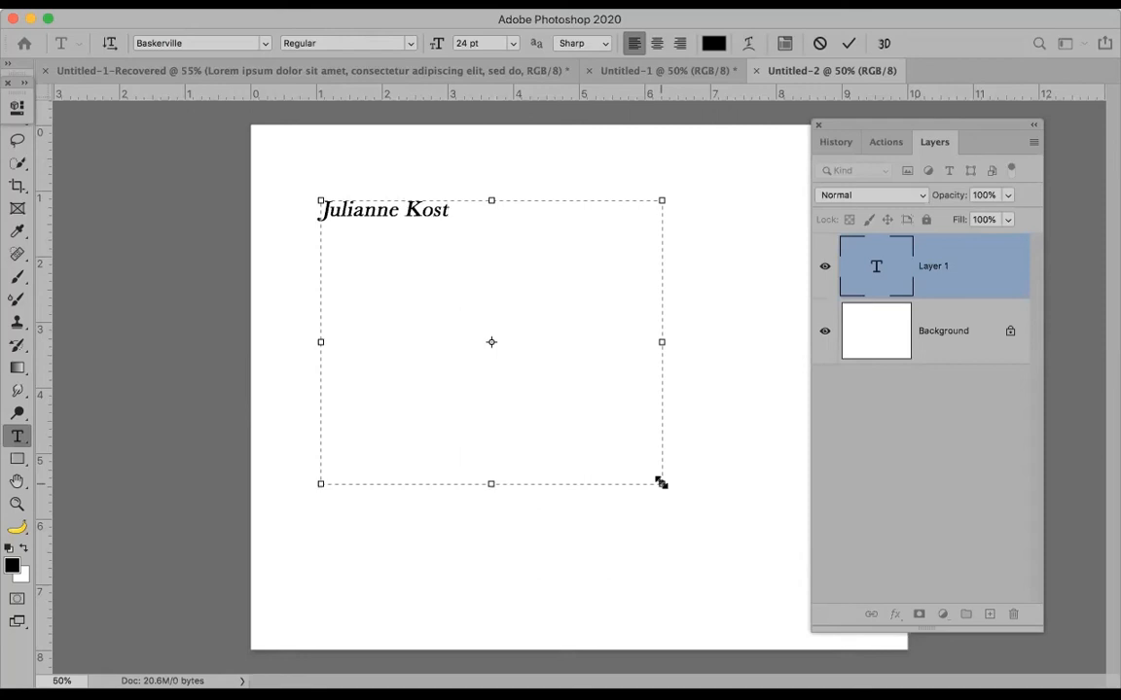
key(Return)
text(Aaron Nace)
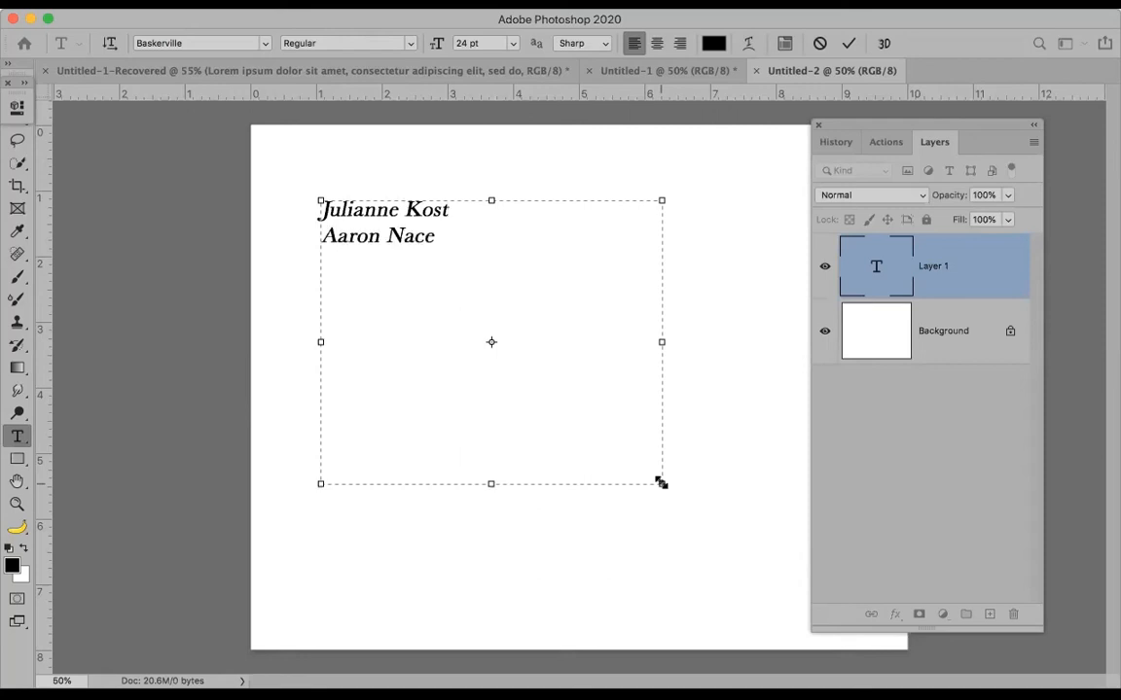
key(Return)
text(Mat)
text(t Klo)
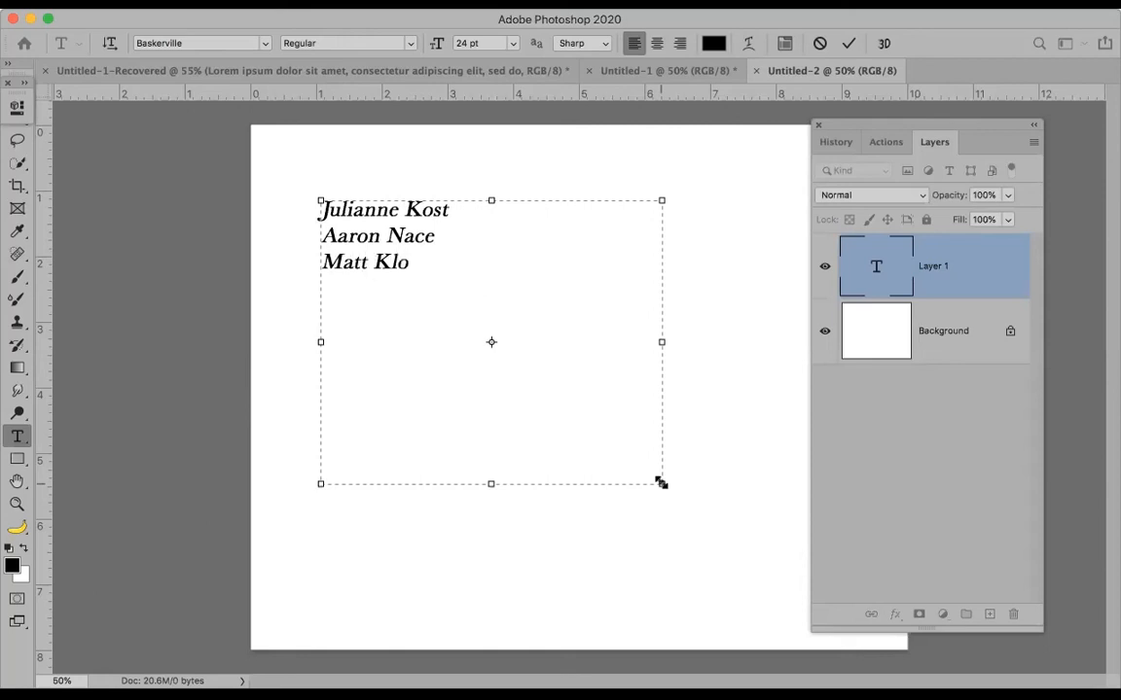
text(kows )
text(ki)
key(Return)
Step: Add the remaining three names, fix a capitalisation typo, and commit the six-line list
text(Dave Cross )
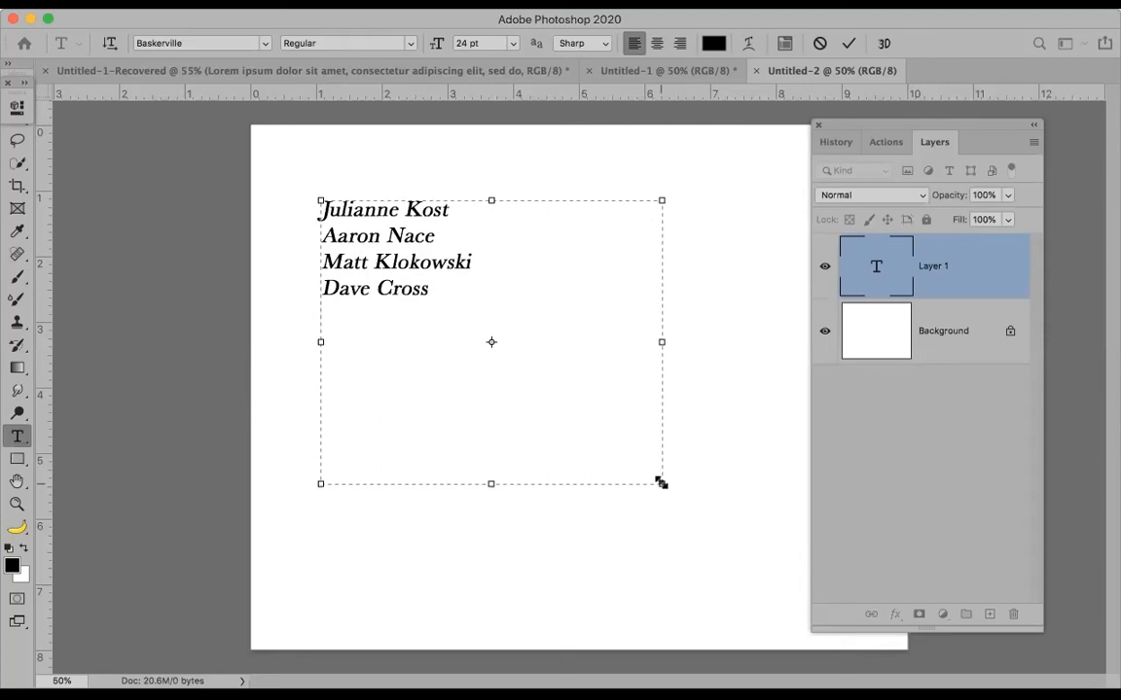
text(Colin SMith)
key(Left)
key(Left)
key(Left)
key(Left)
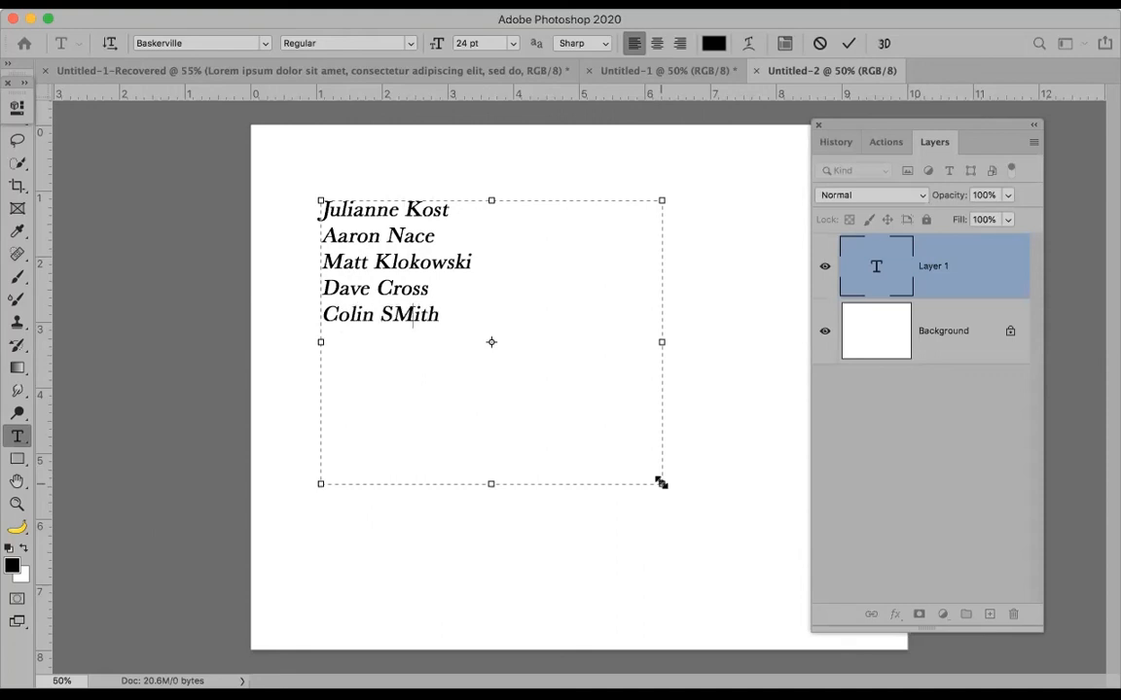
key(Delete)
text(m)
key(End)
key(Return)
text(Ben Wilmore)
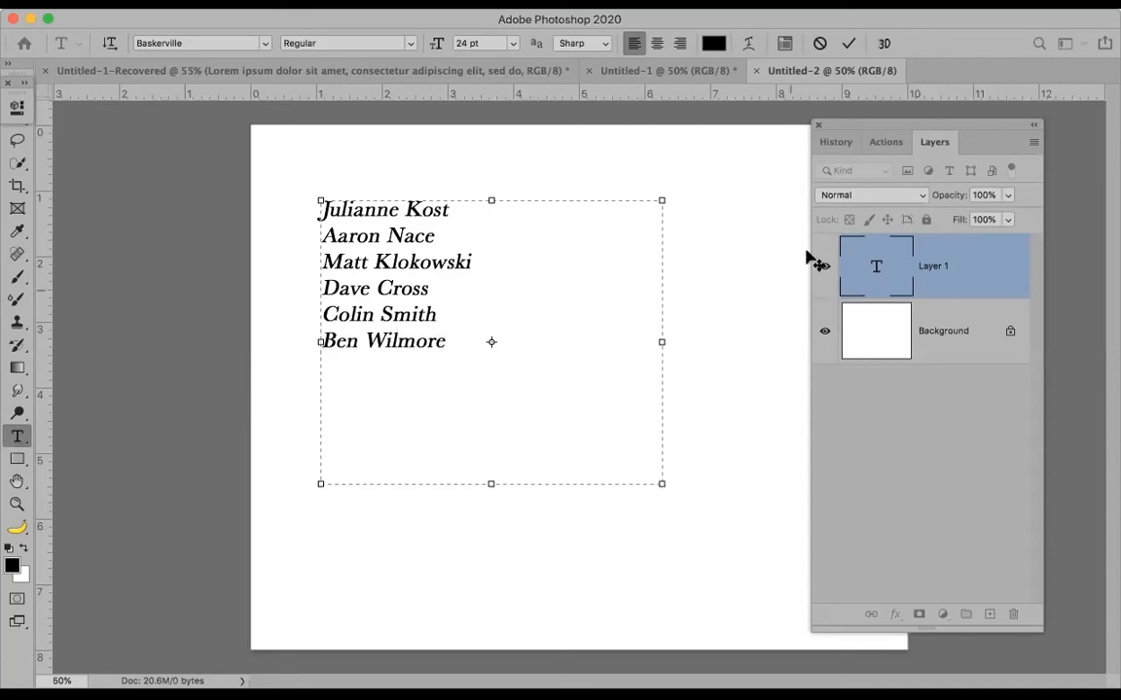
click(848, 43)
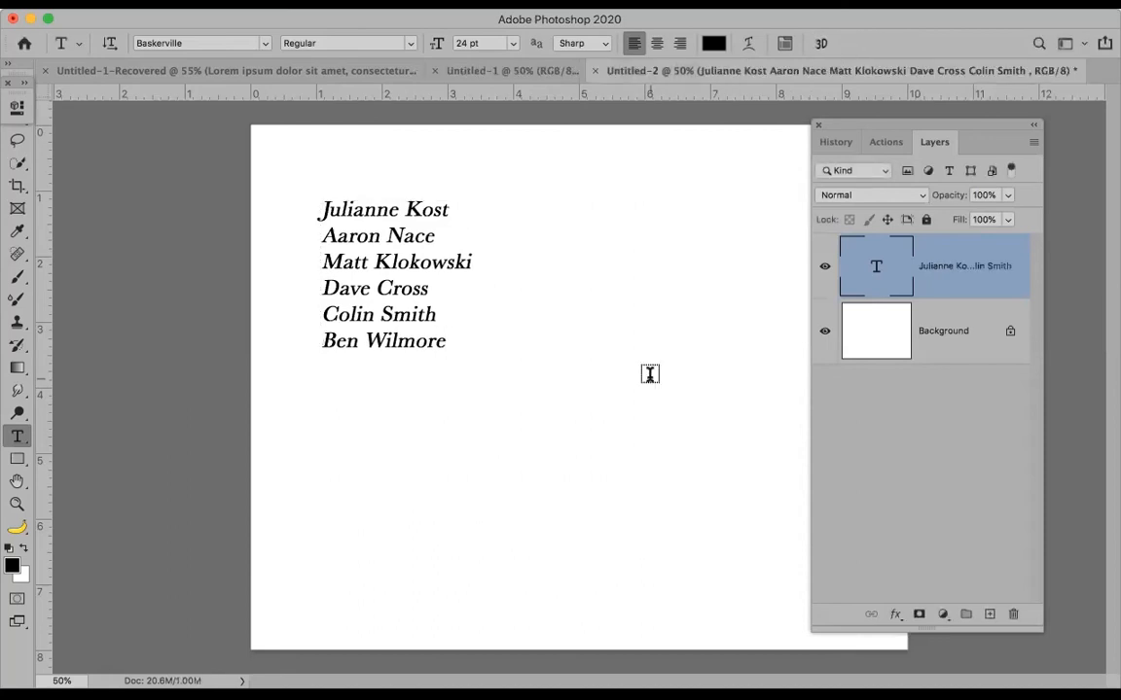